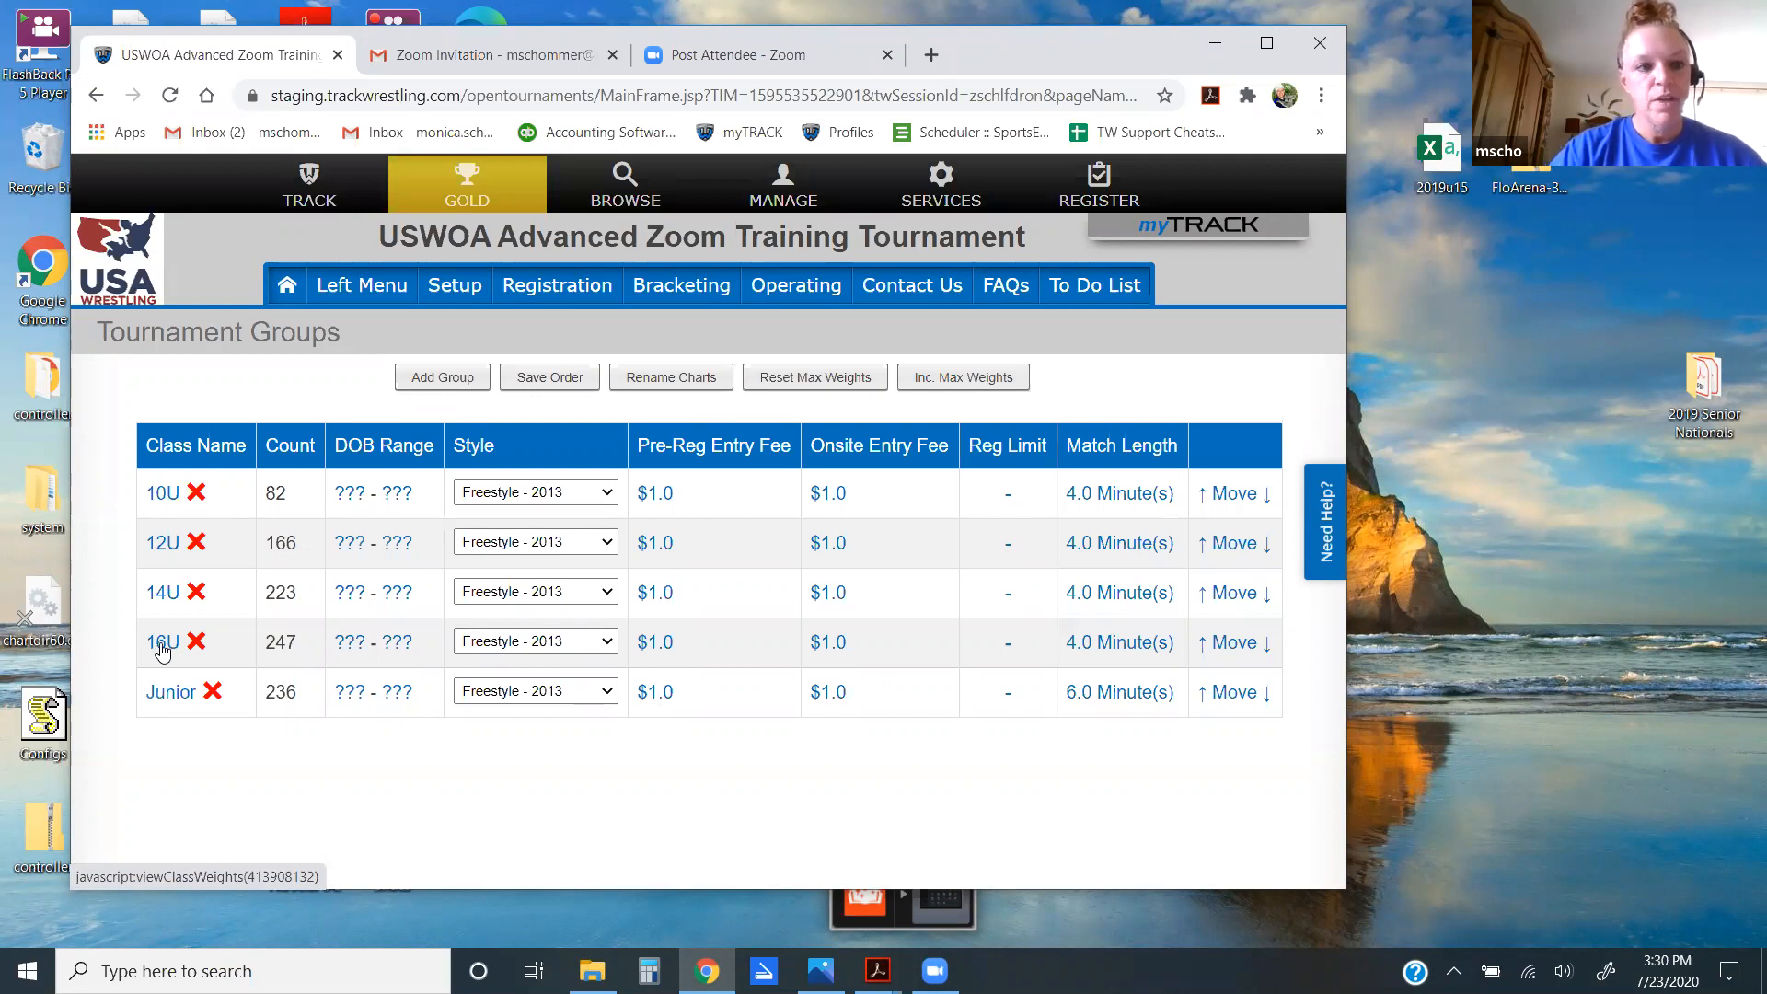
Step: Go from the 16U weight classes to the Operating > Bout Detail list
left_click(158, 644)
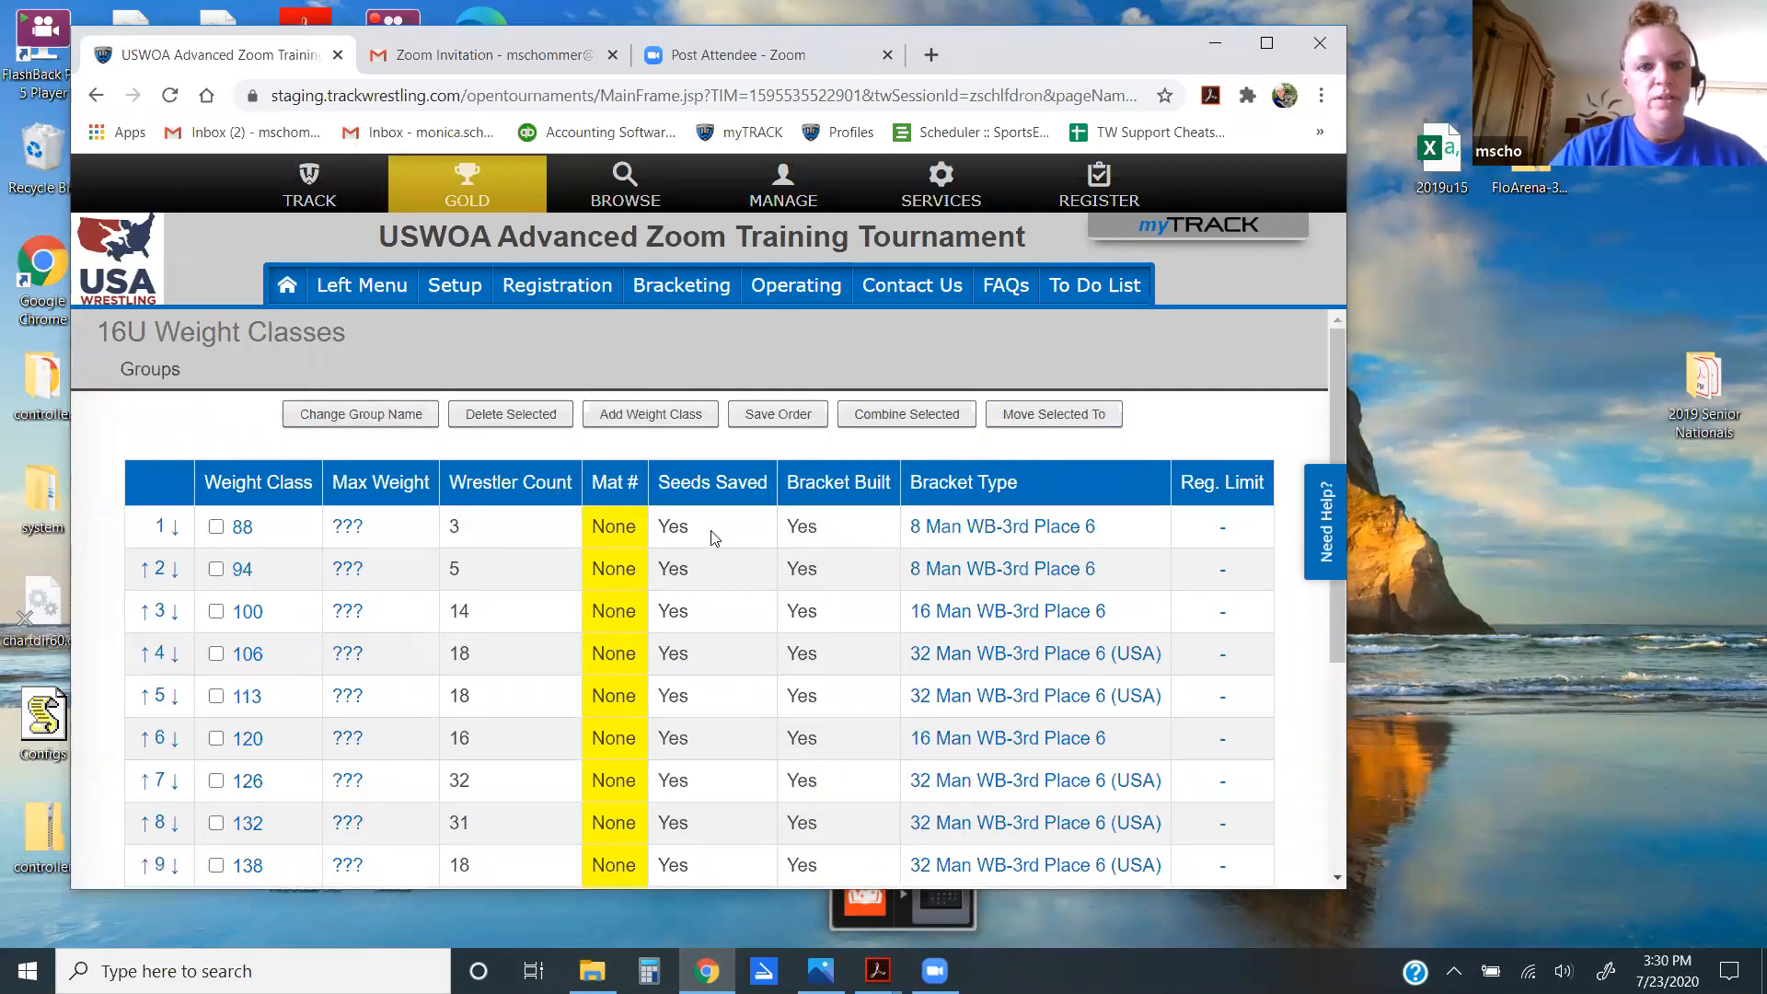
left_click(810, 292)
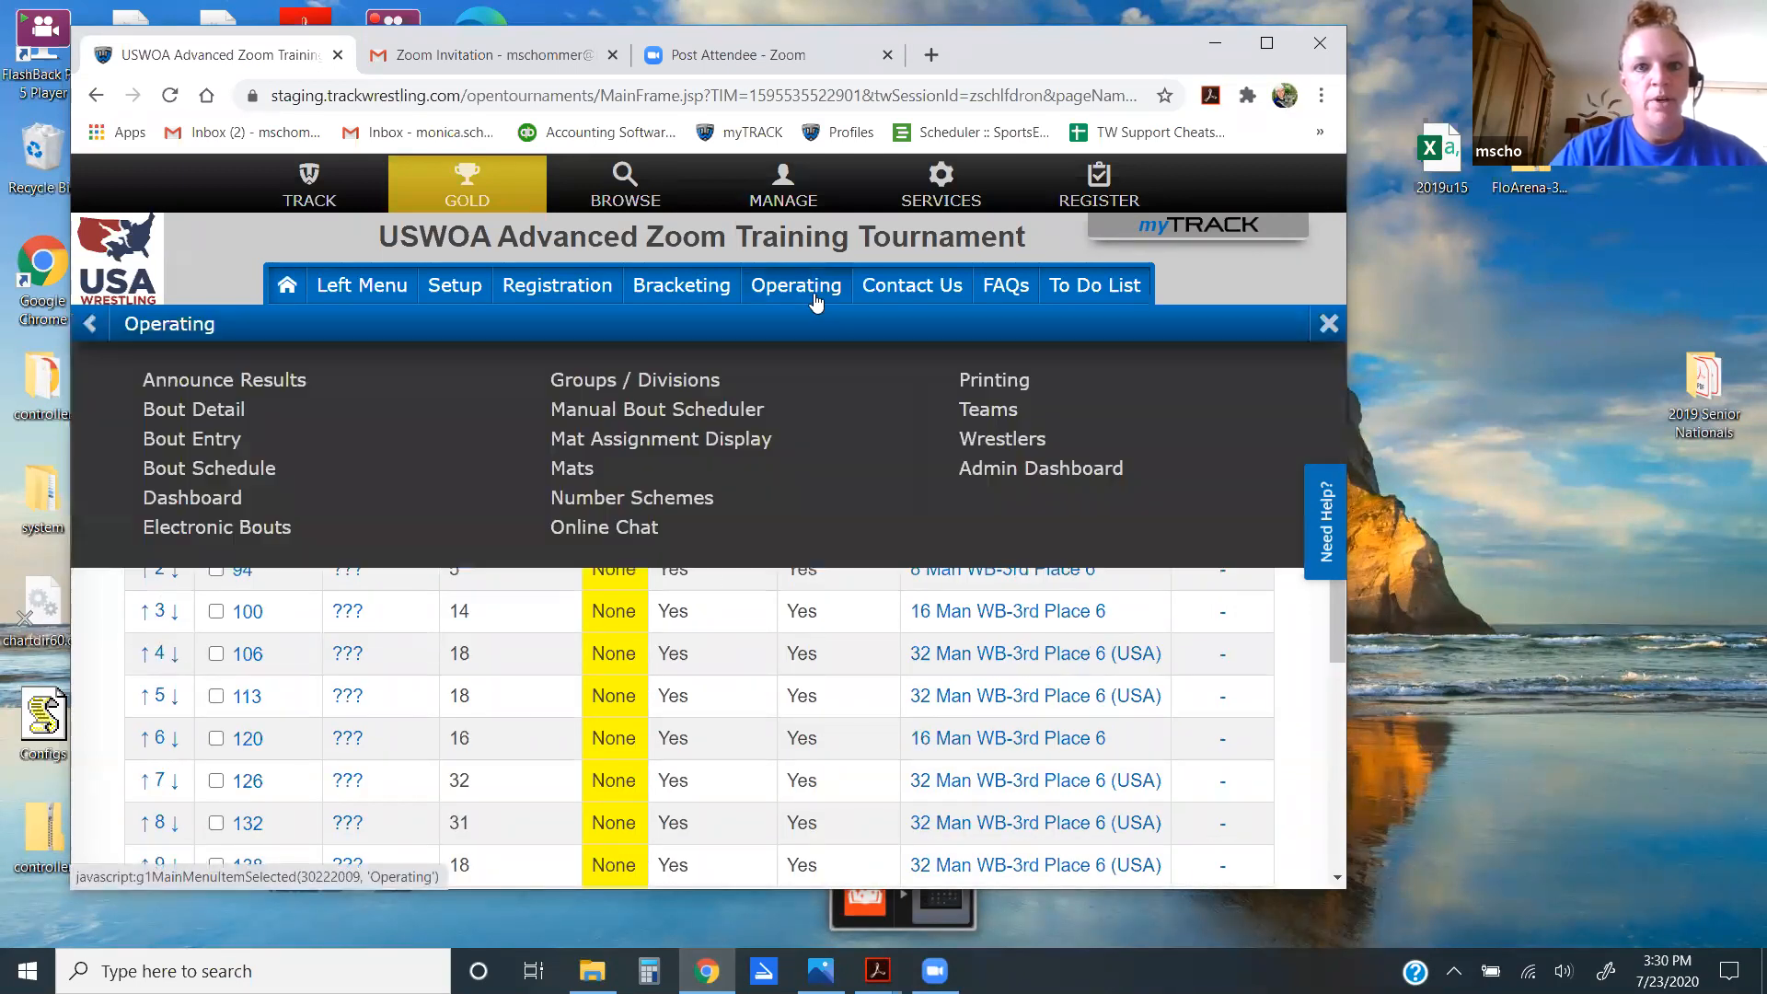
left_click(221, 410)
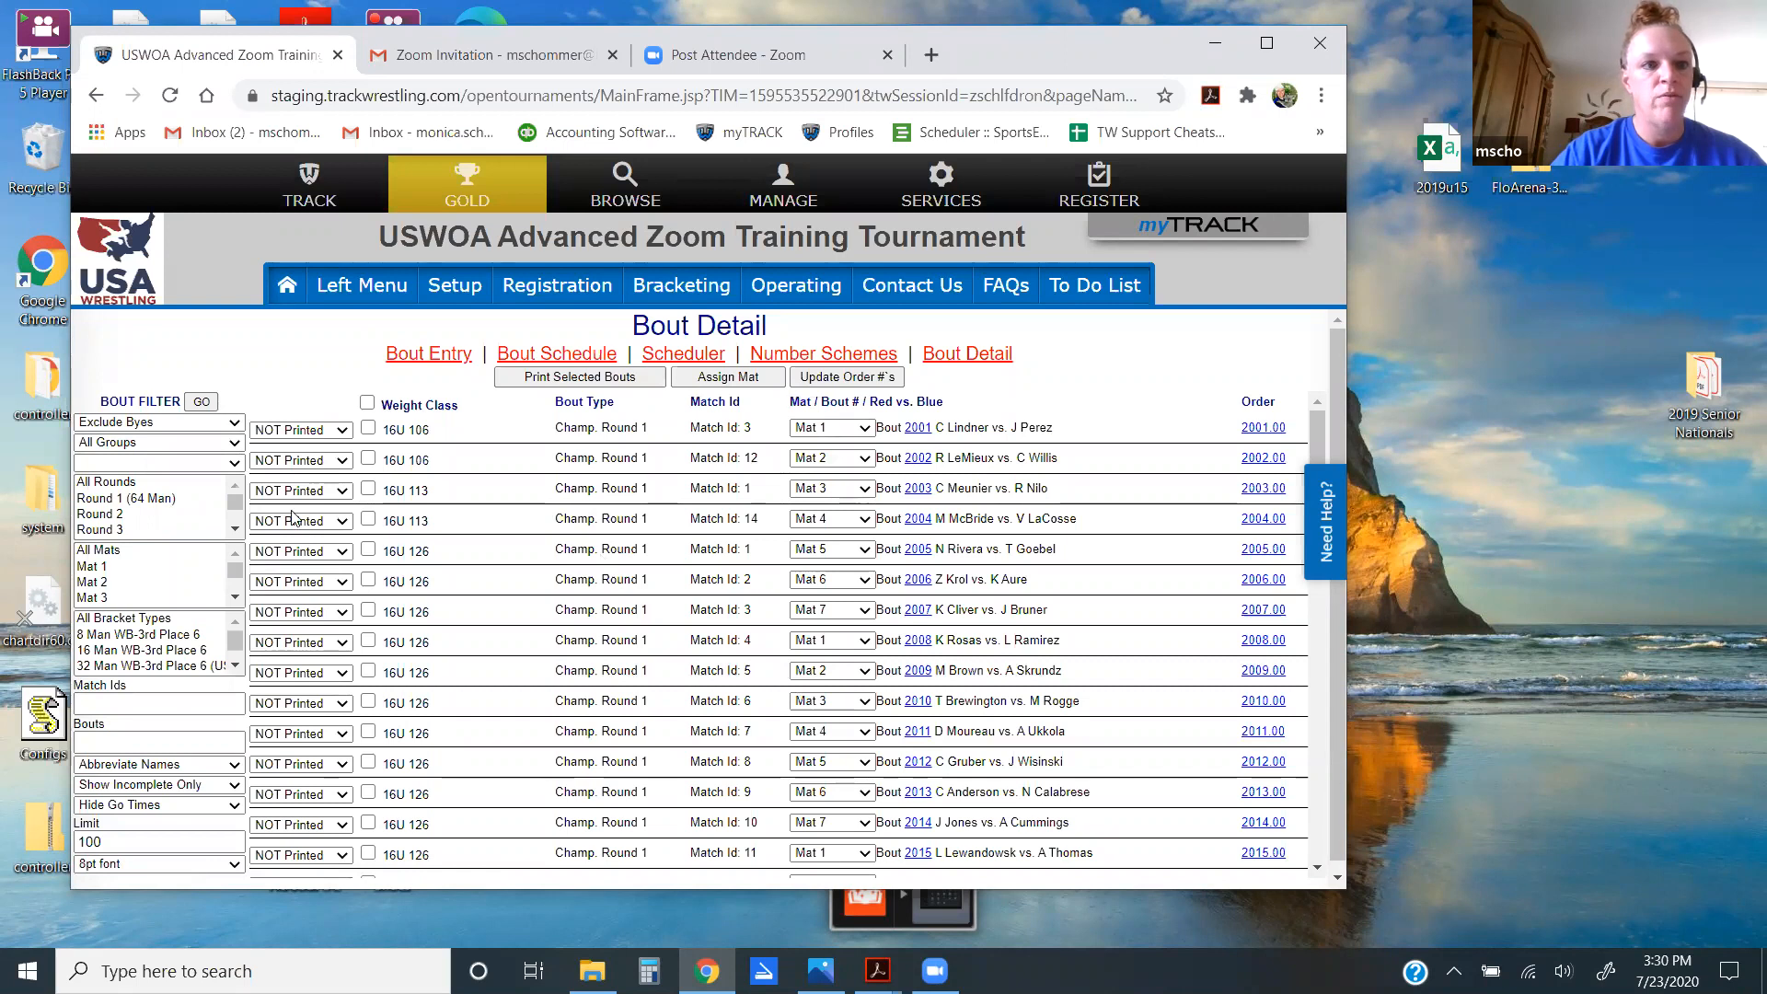
Step: Filter Bout Detail to the 16U group, showing bouts from 2001 across Mats 1–7
left_click(185, 445)
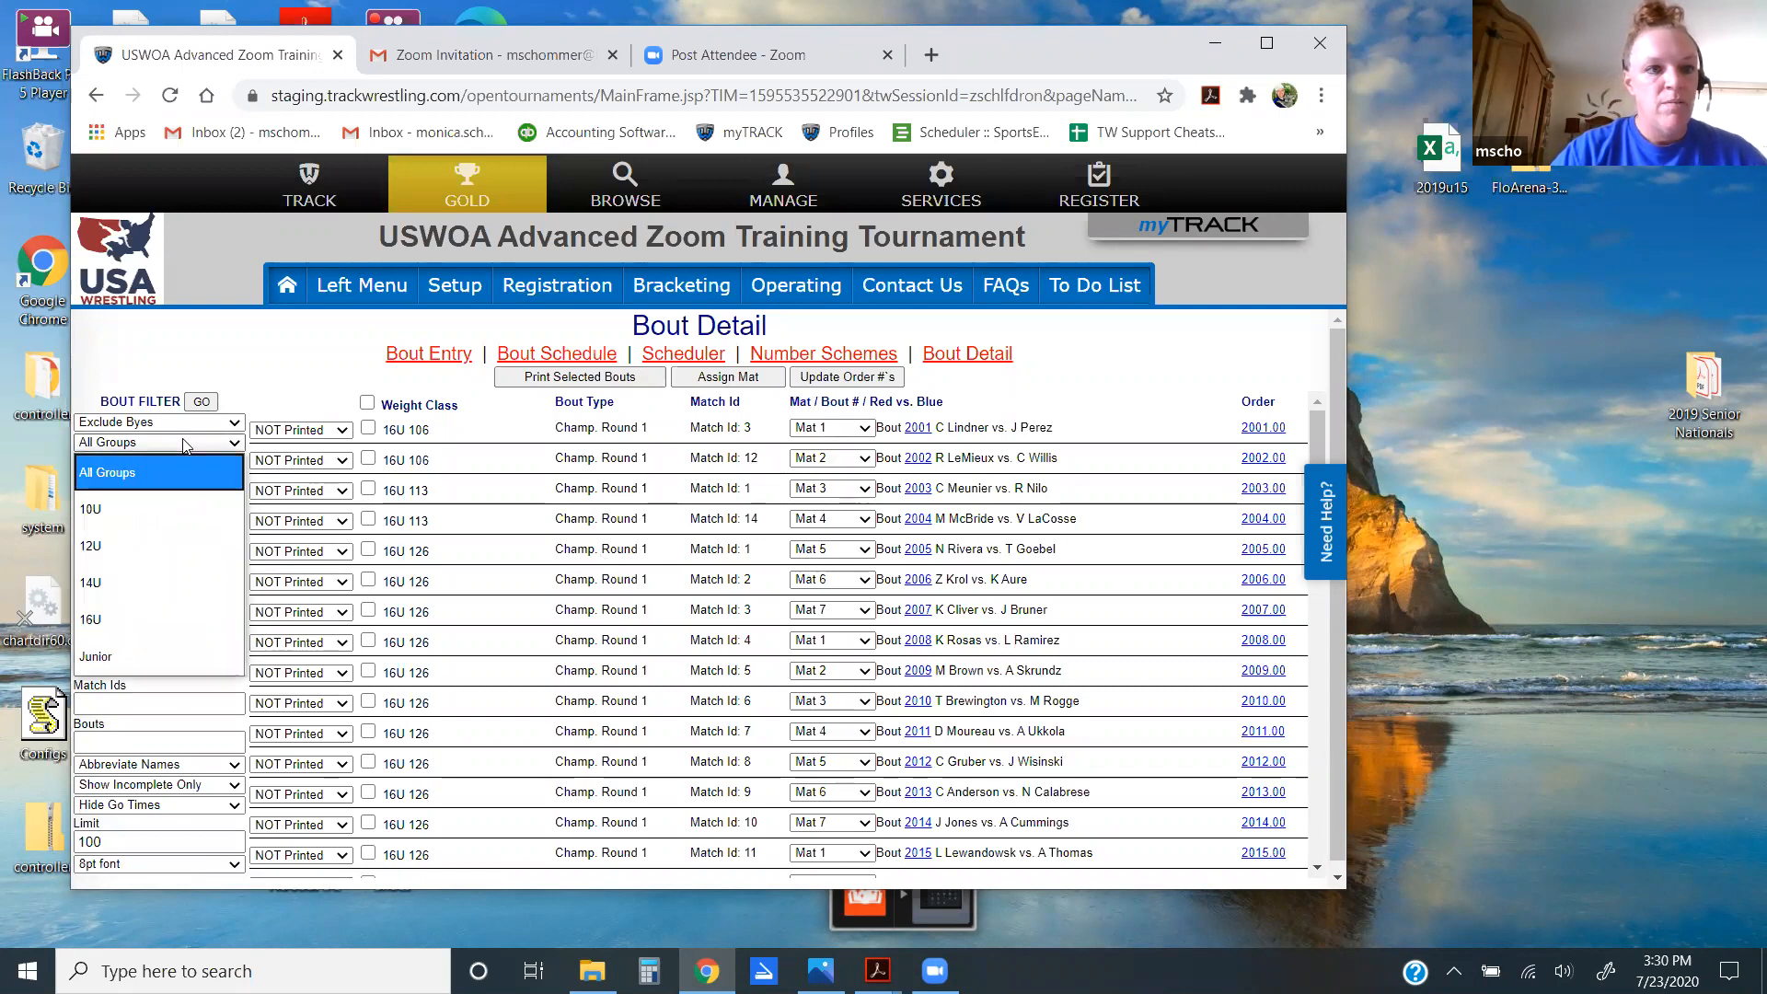
left_click(158, 630)
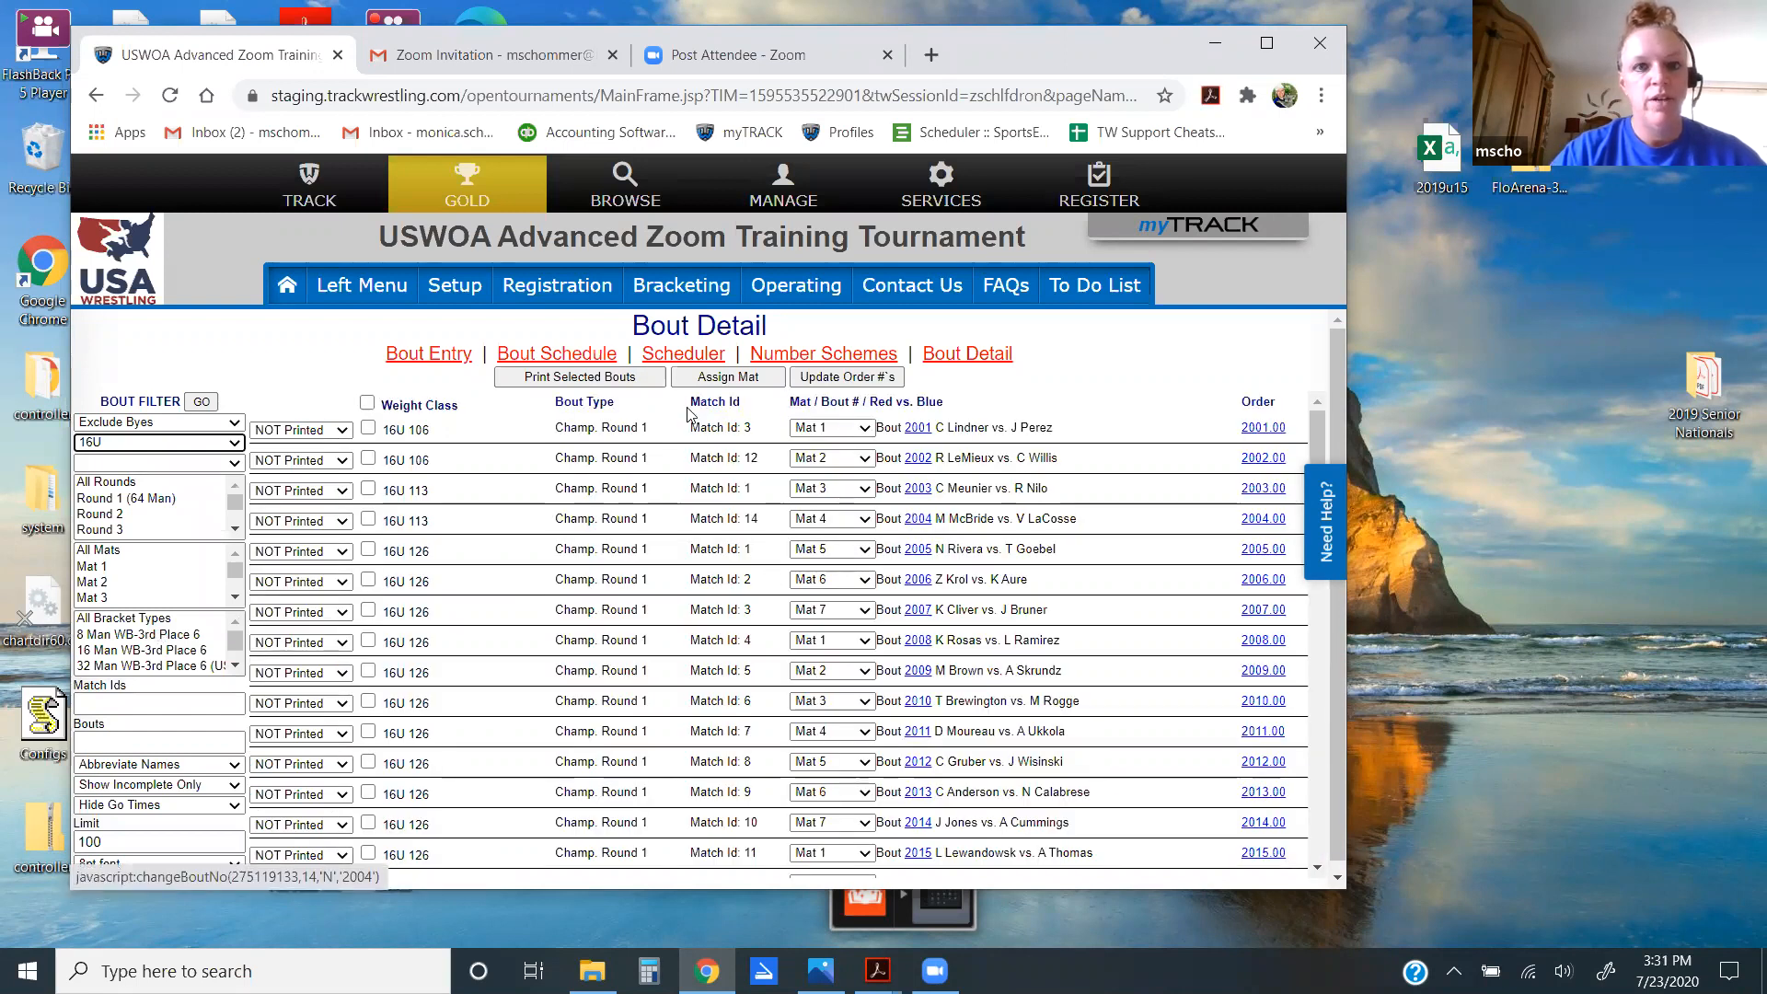
left_click(789, 292)
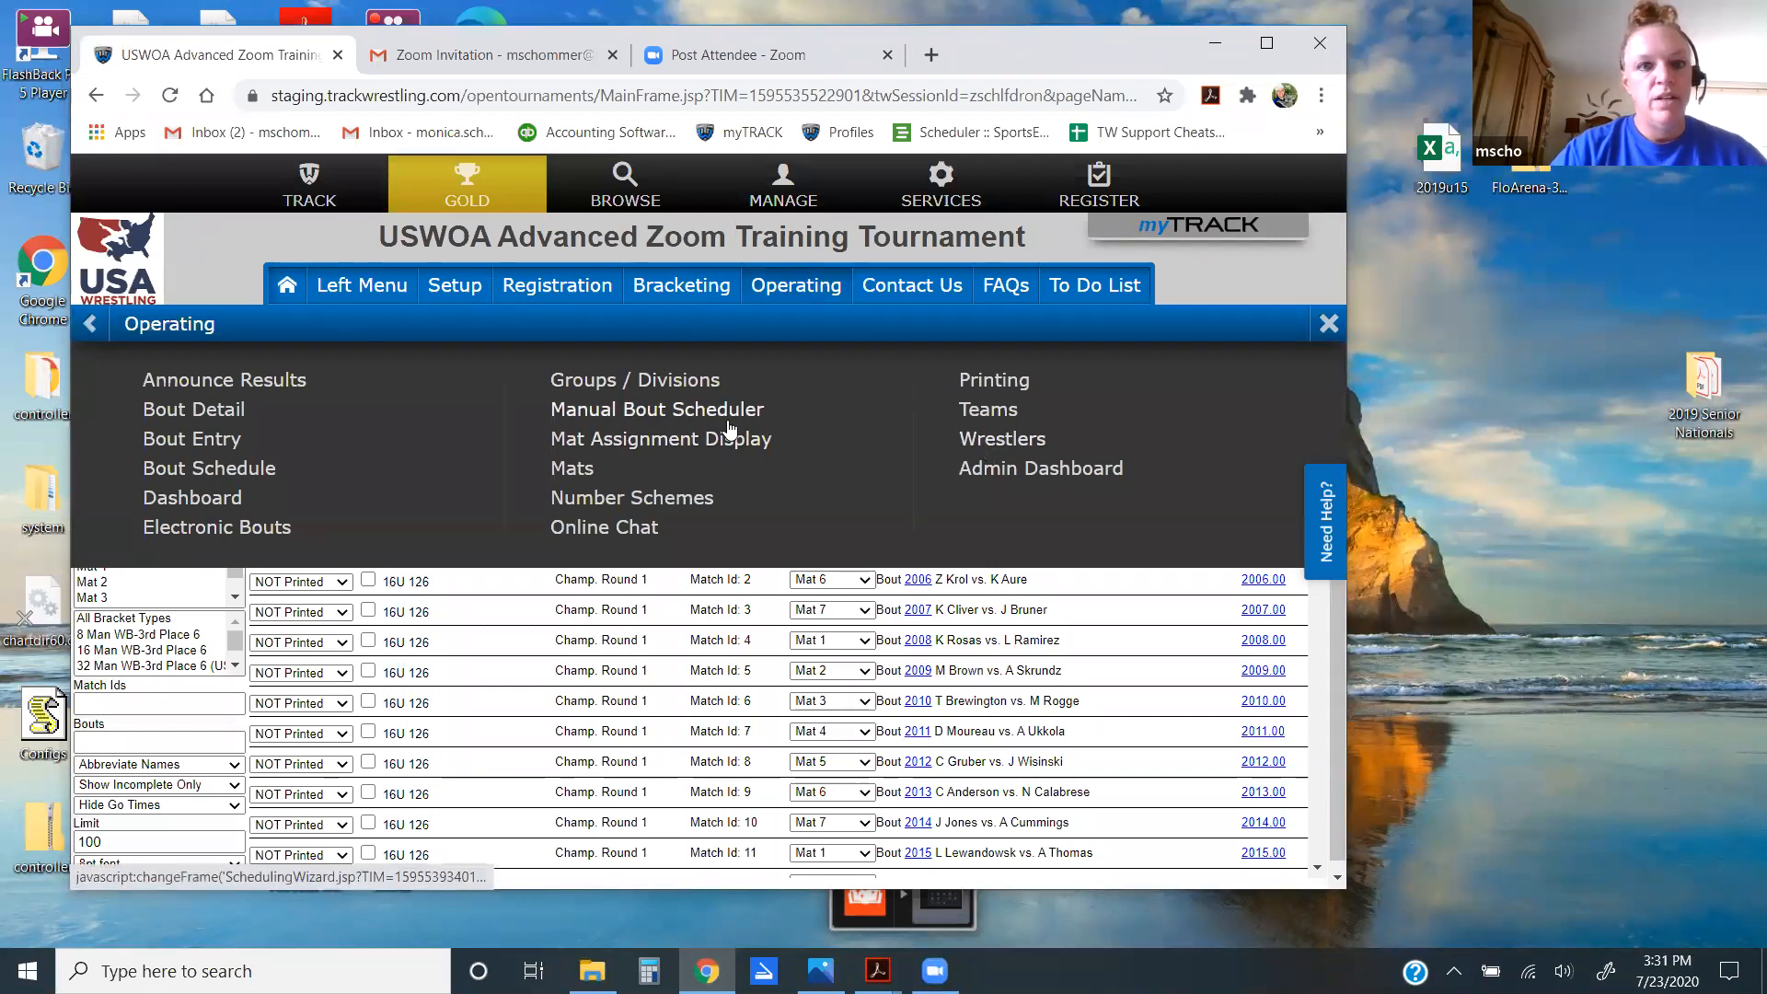
Step: Open the 16U 126 weight class and view its bracket in a popup, bouts 2005–2020
left_click(614, 378)
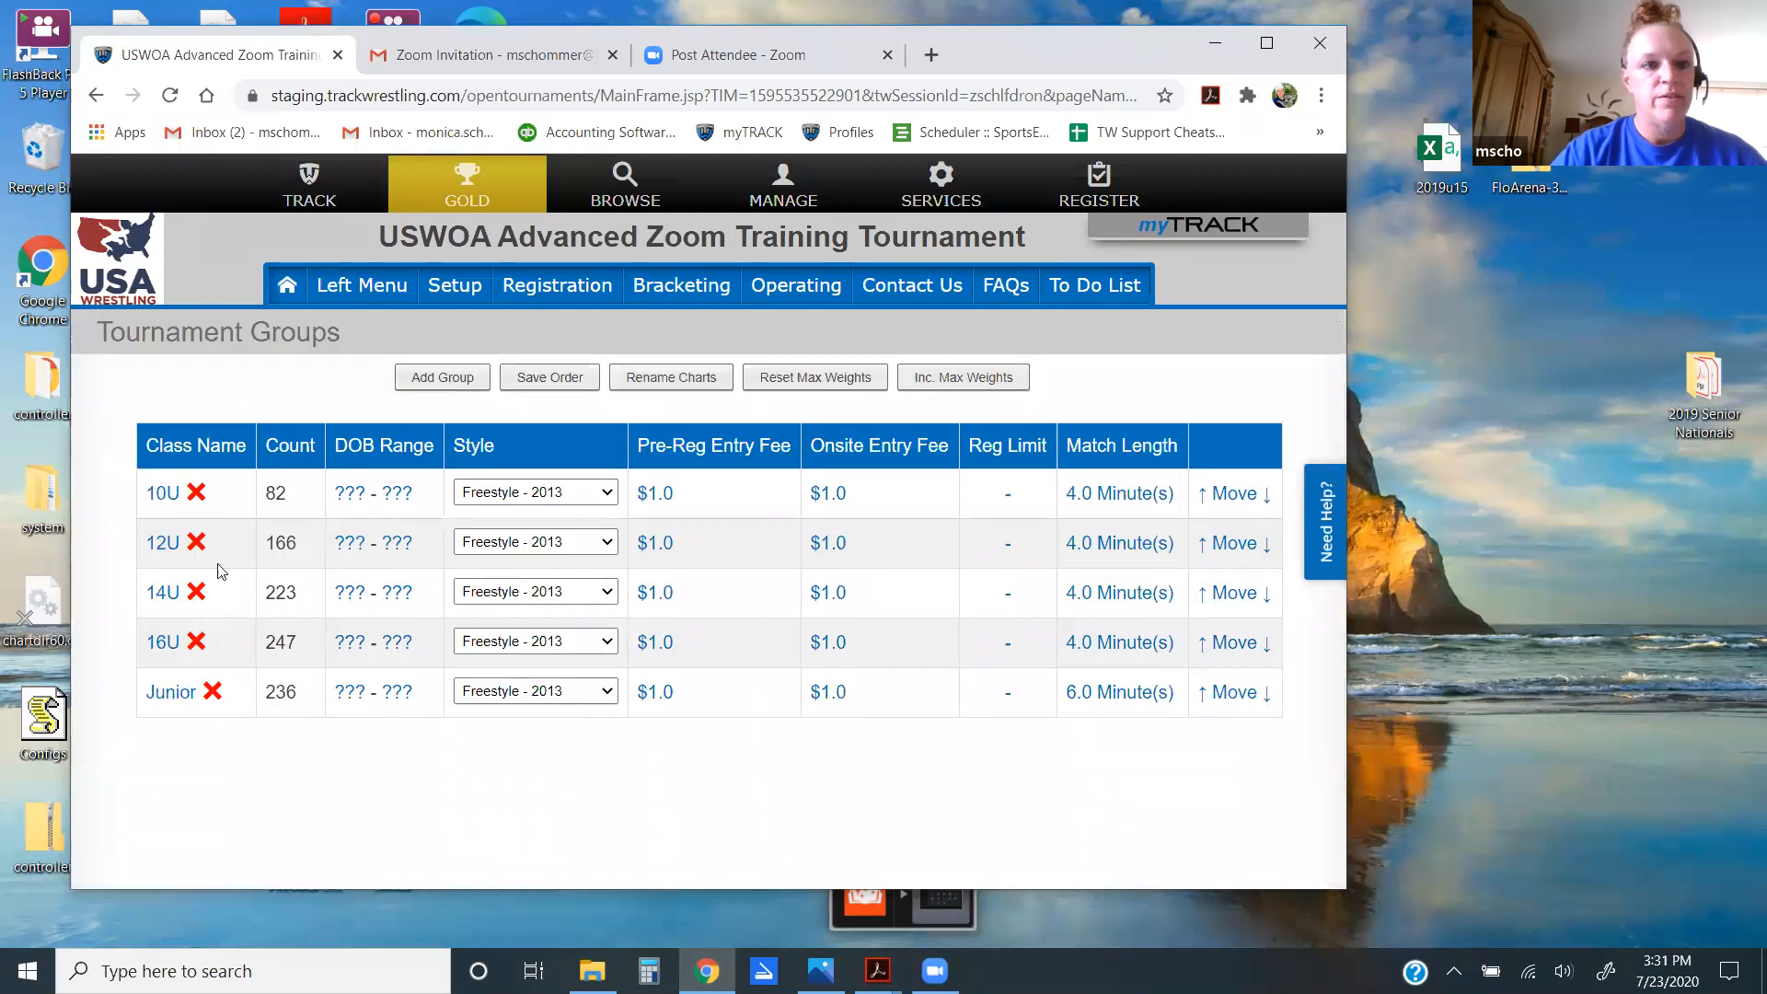
left_click(164, 643)
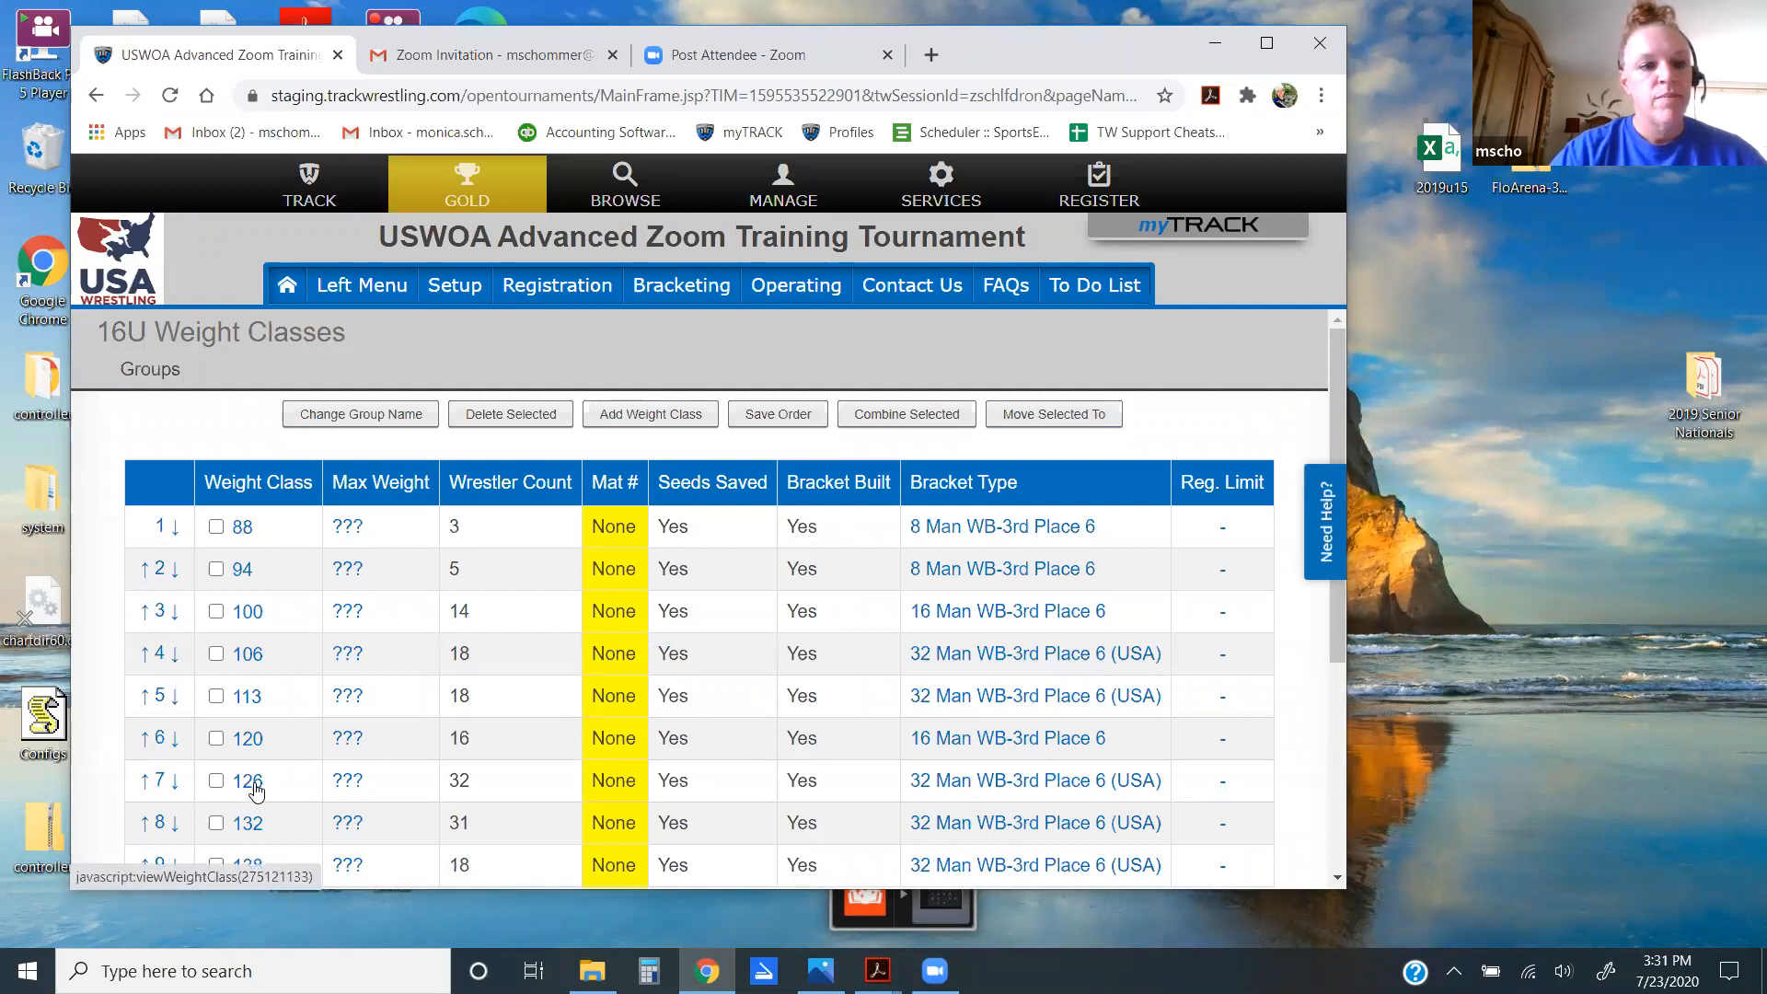
left_click(247, 781)
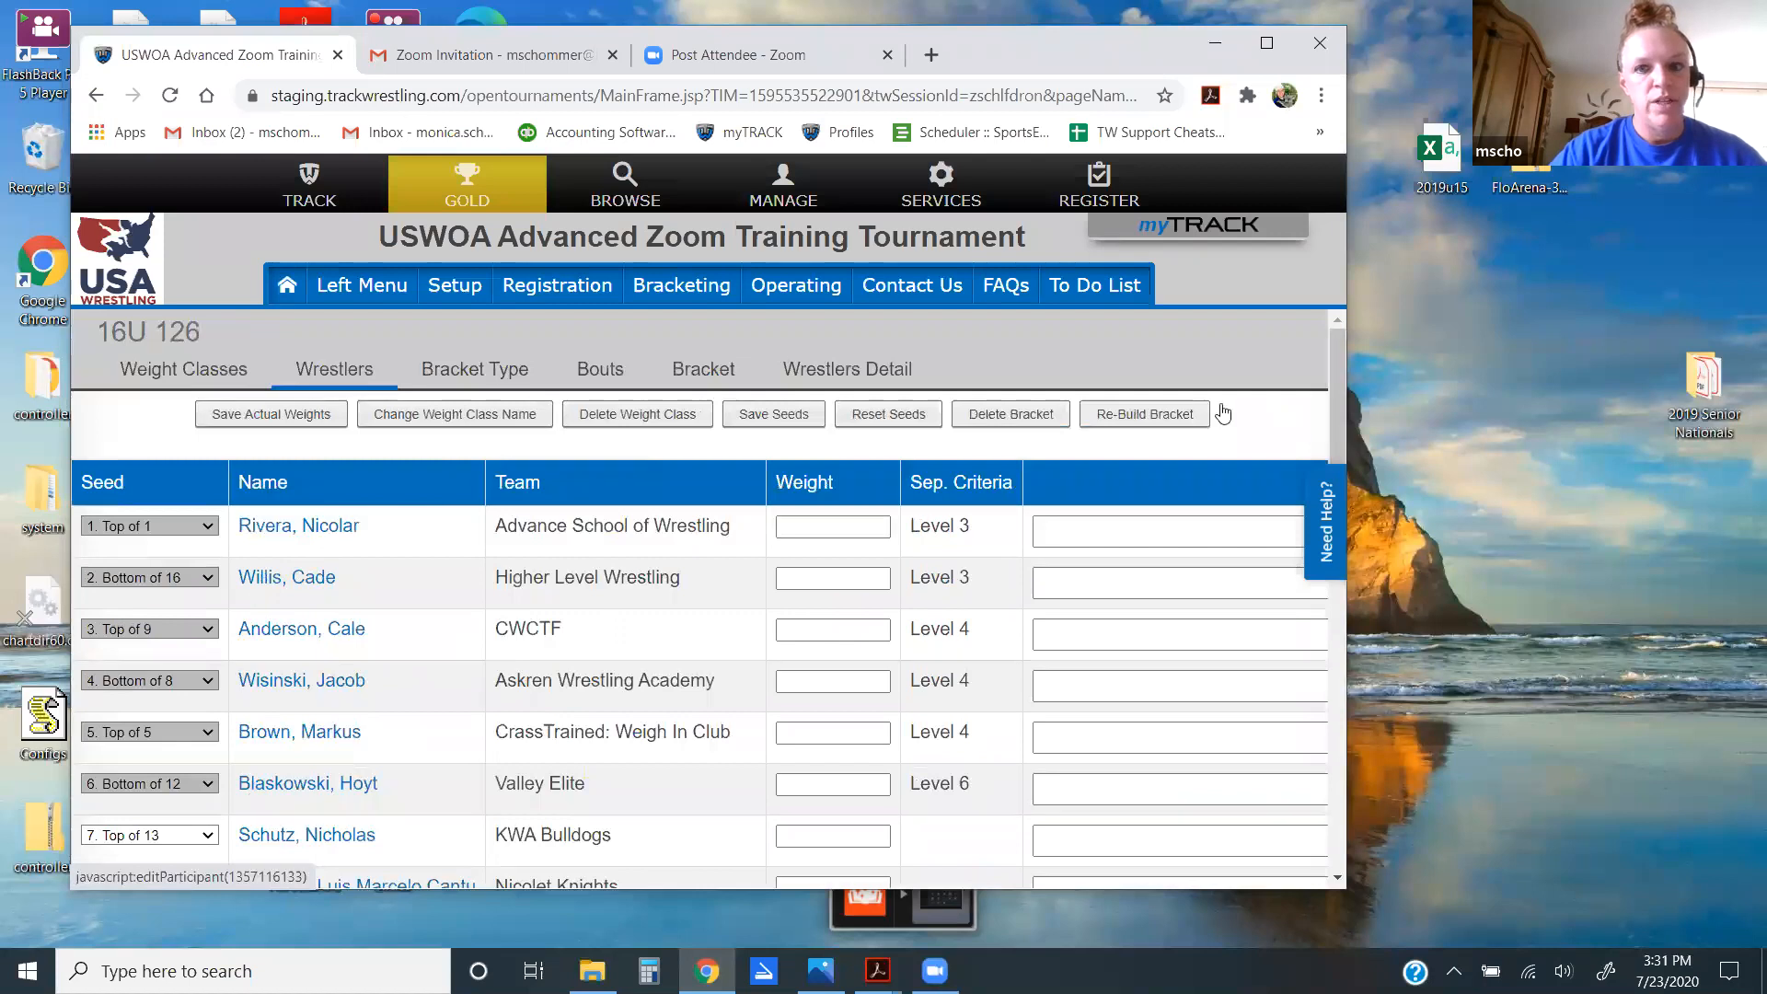
mouse_move(1343, 361)
left_mouse_down()
mouse_move(1341, 419)
mouse_move(1341, 353)
left_mouse_up()
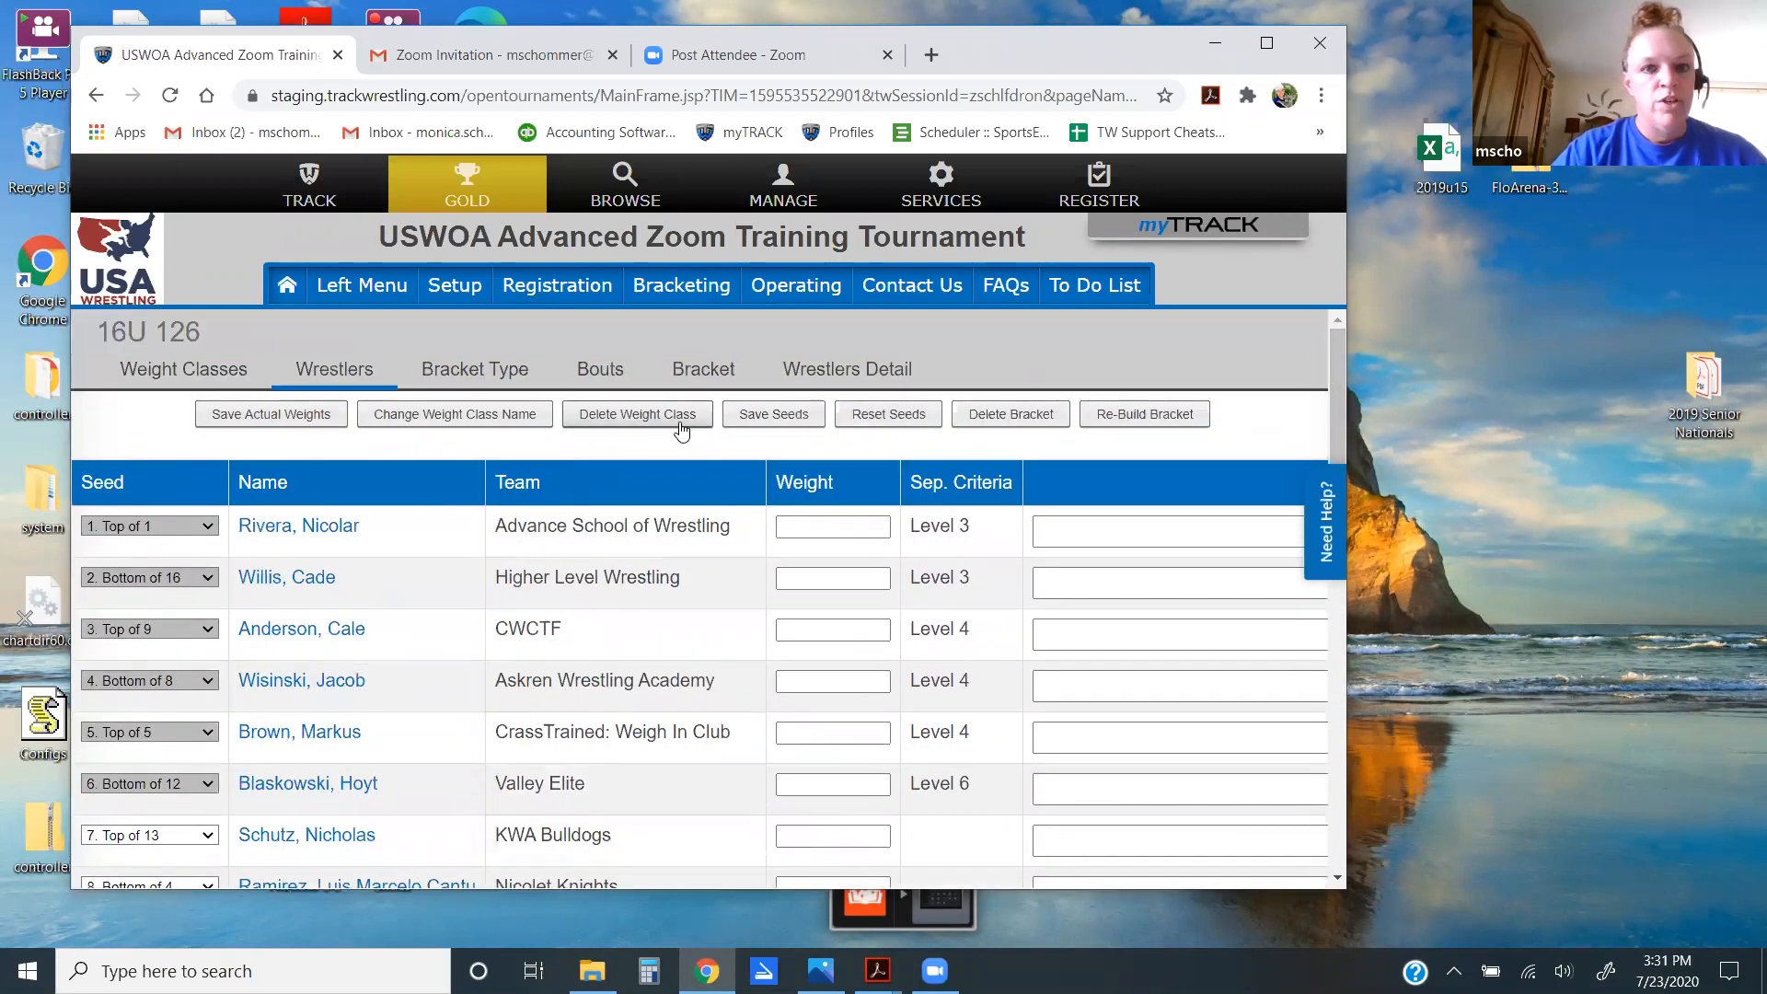
left_click(706, 373)
left_click(904, 410)
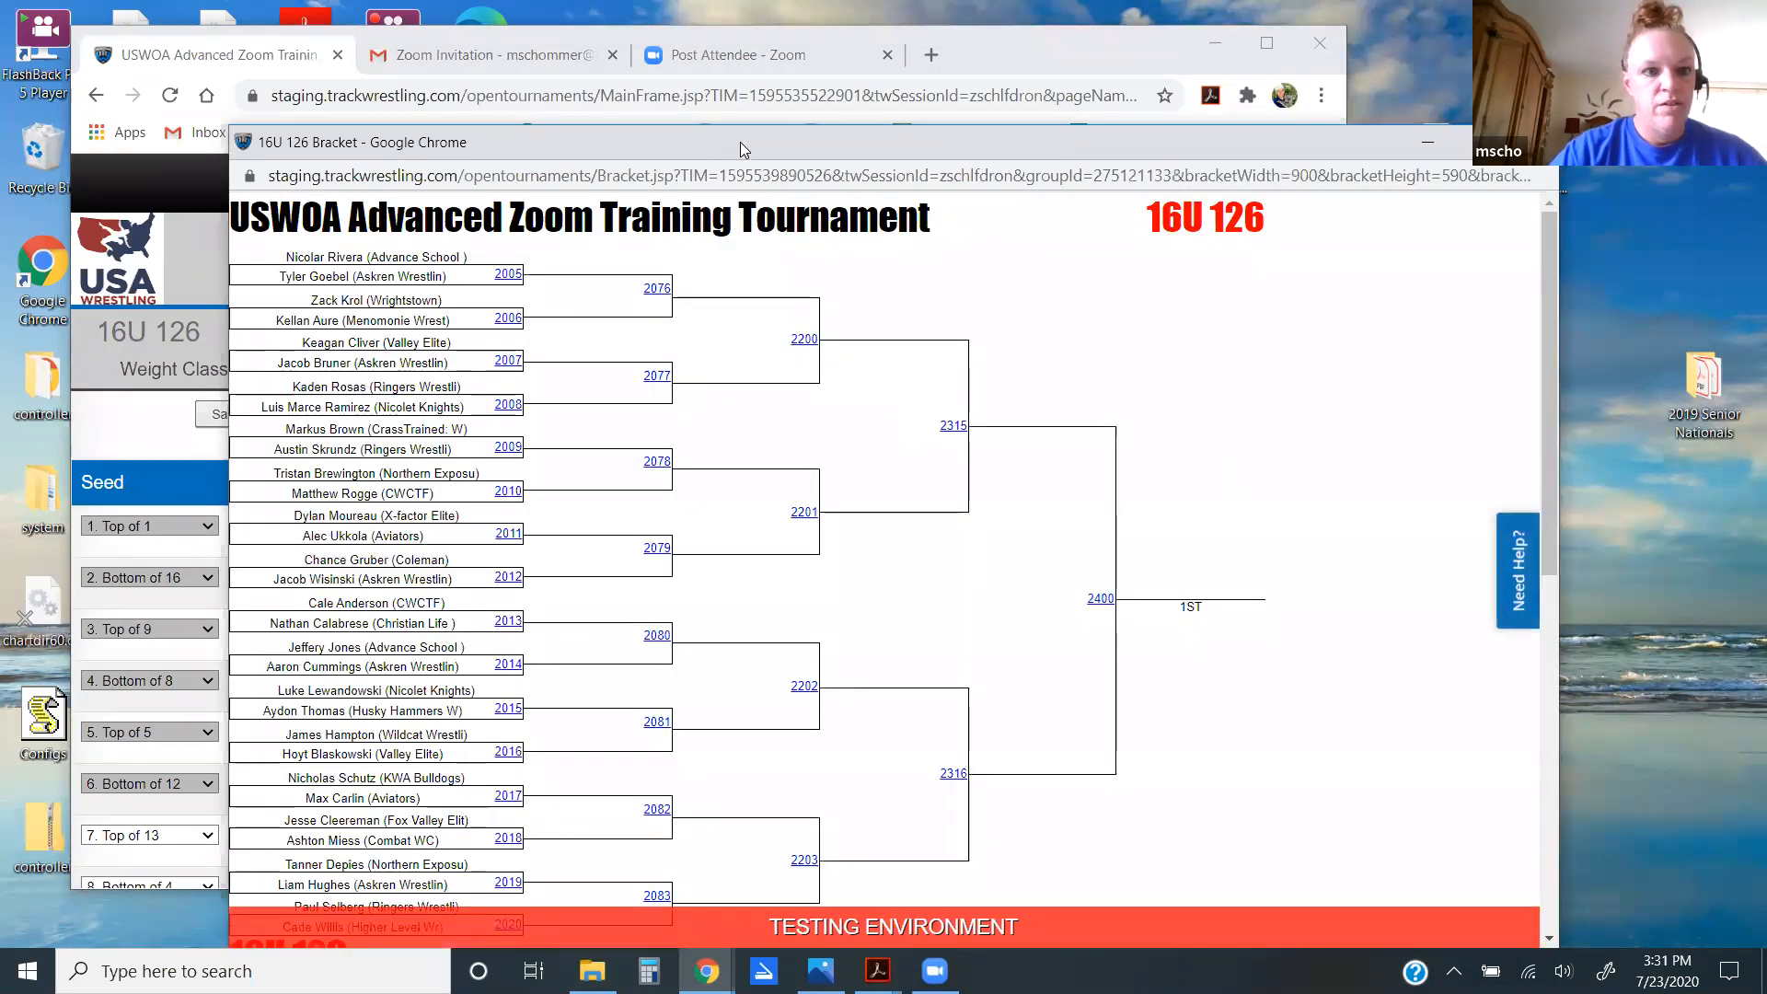
Step: Search the bracket page for the wrestler's surname, locating him in bout 2017
left_click_drag(739, 142, 913, 120)
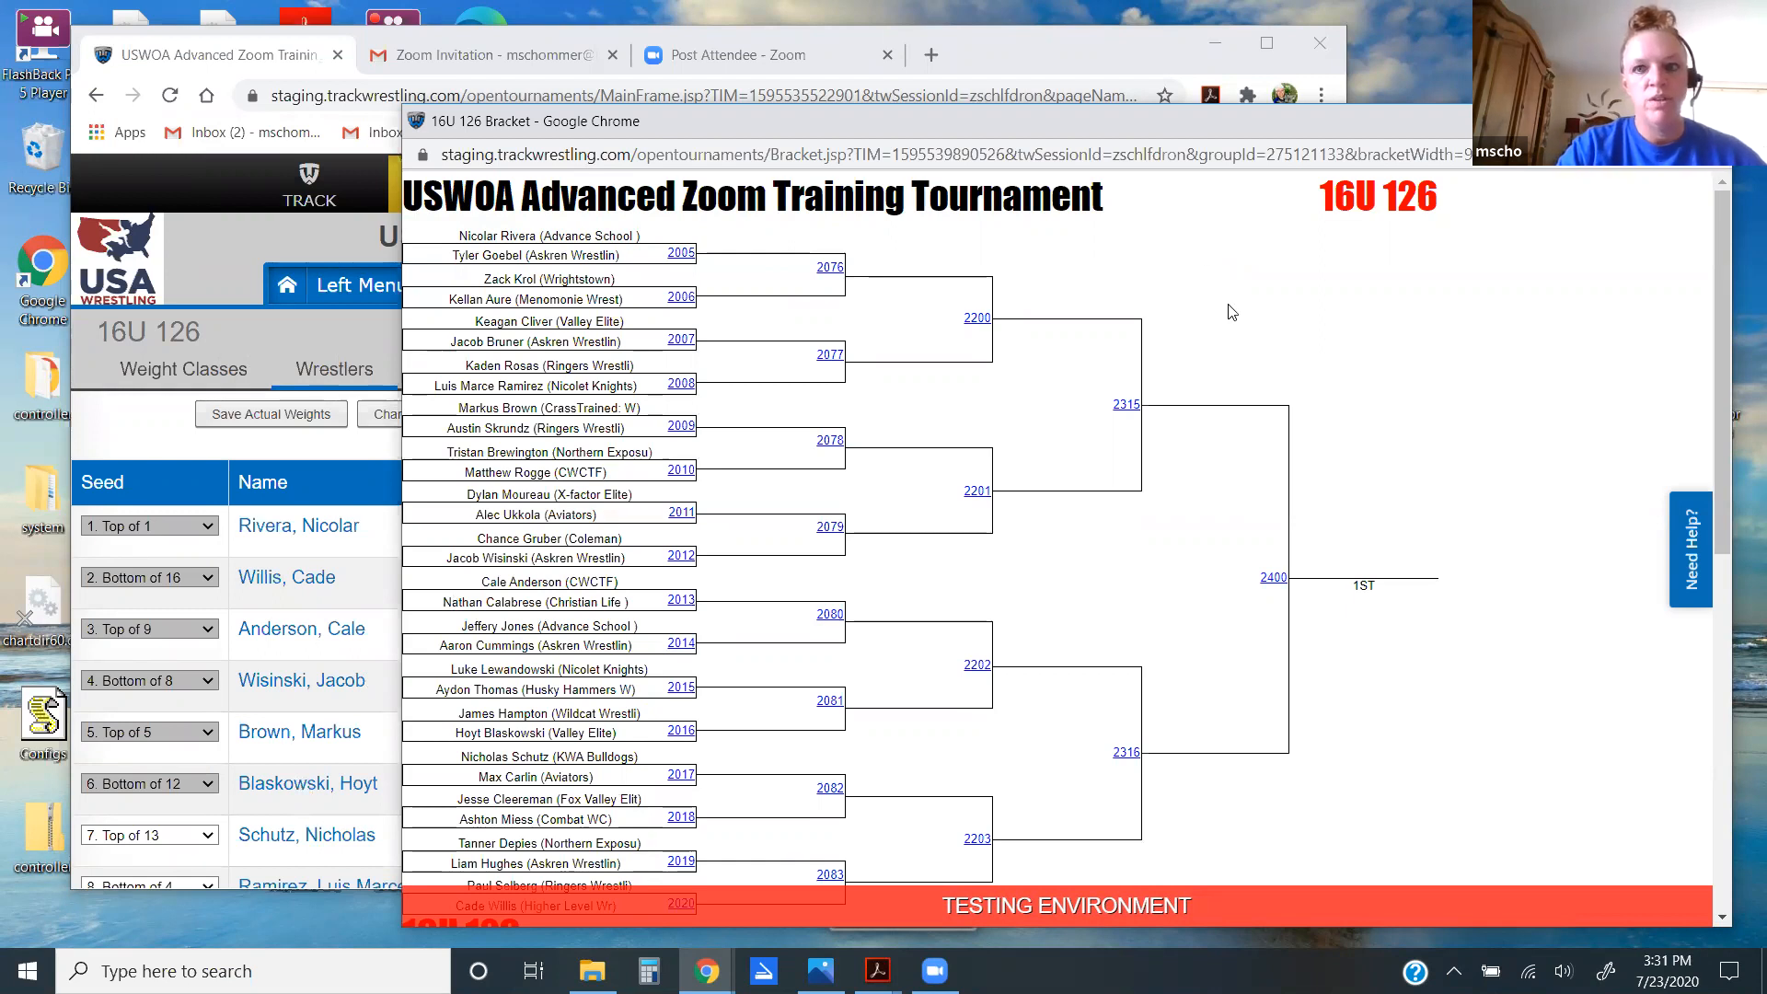
key("ctrl+f")
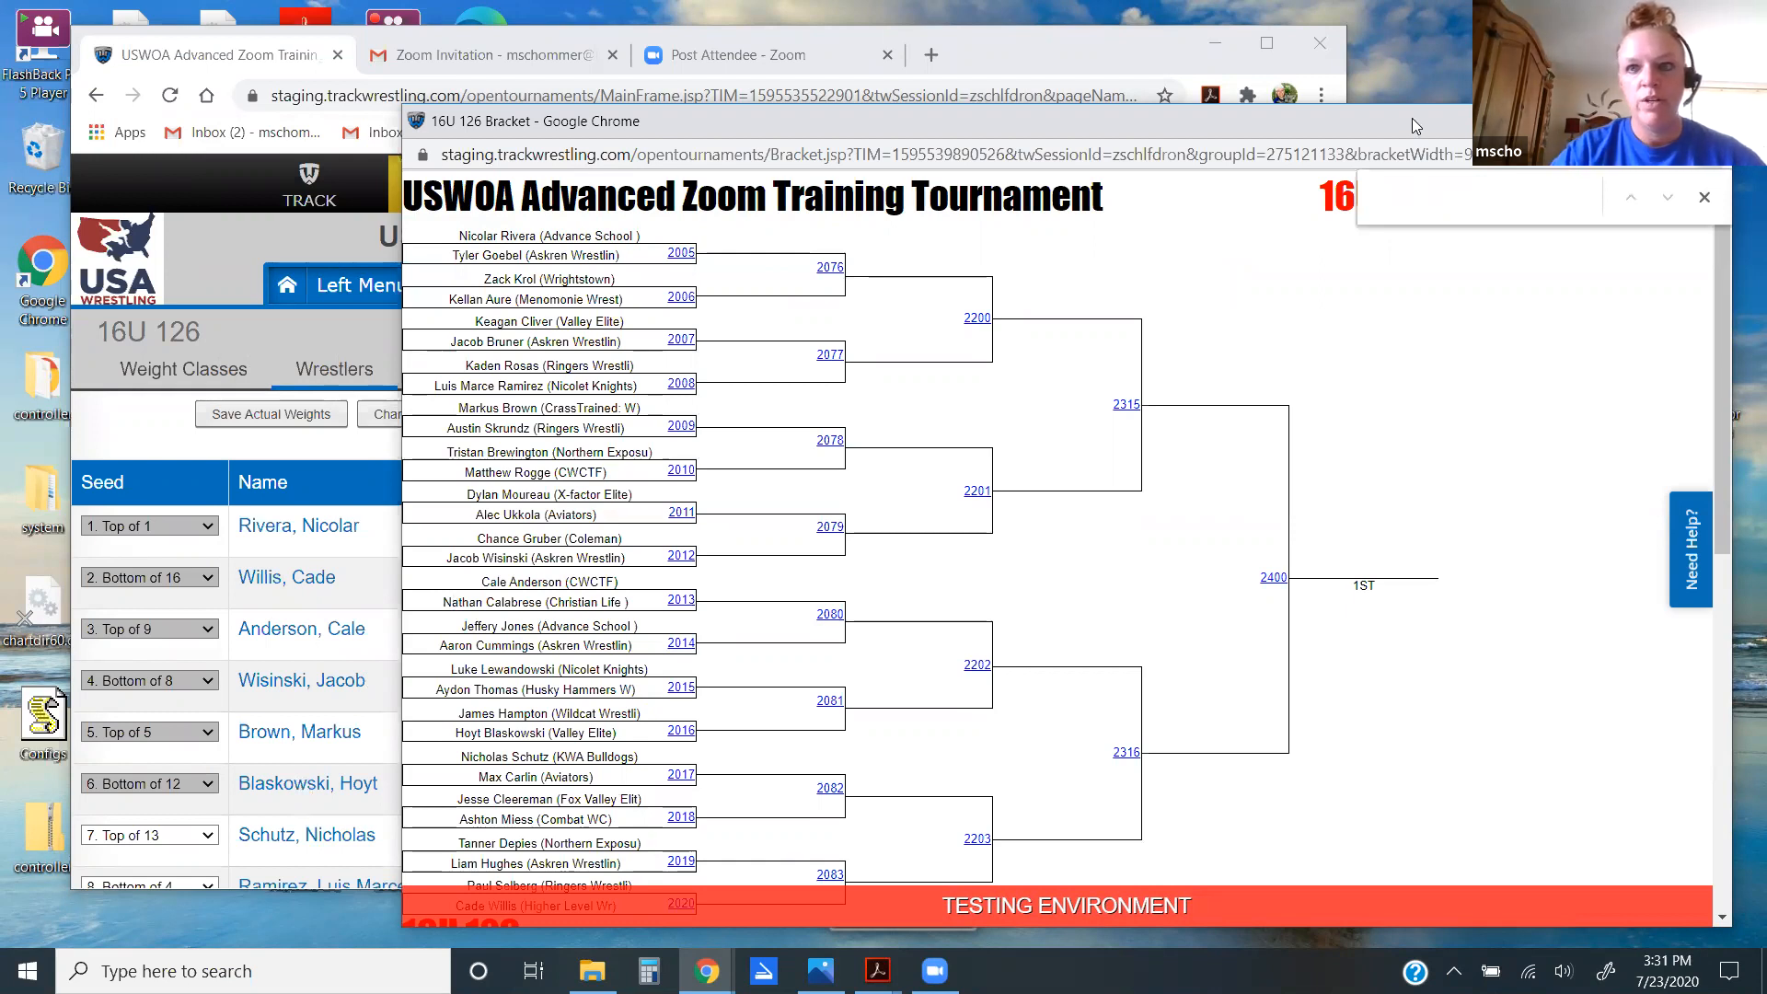
left_click_drag(1414, 125, 1216, 97)
type("shu")
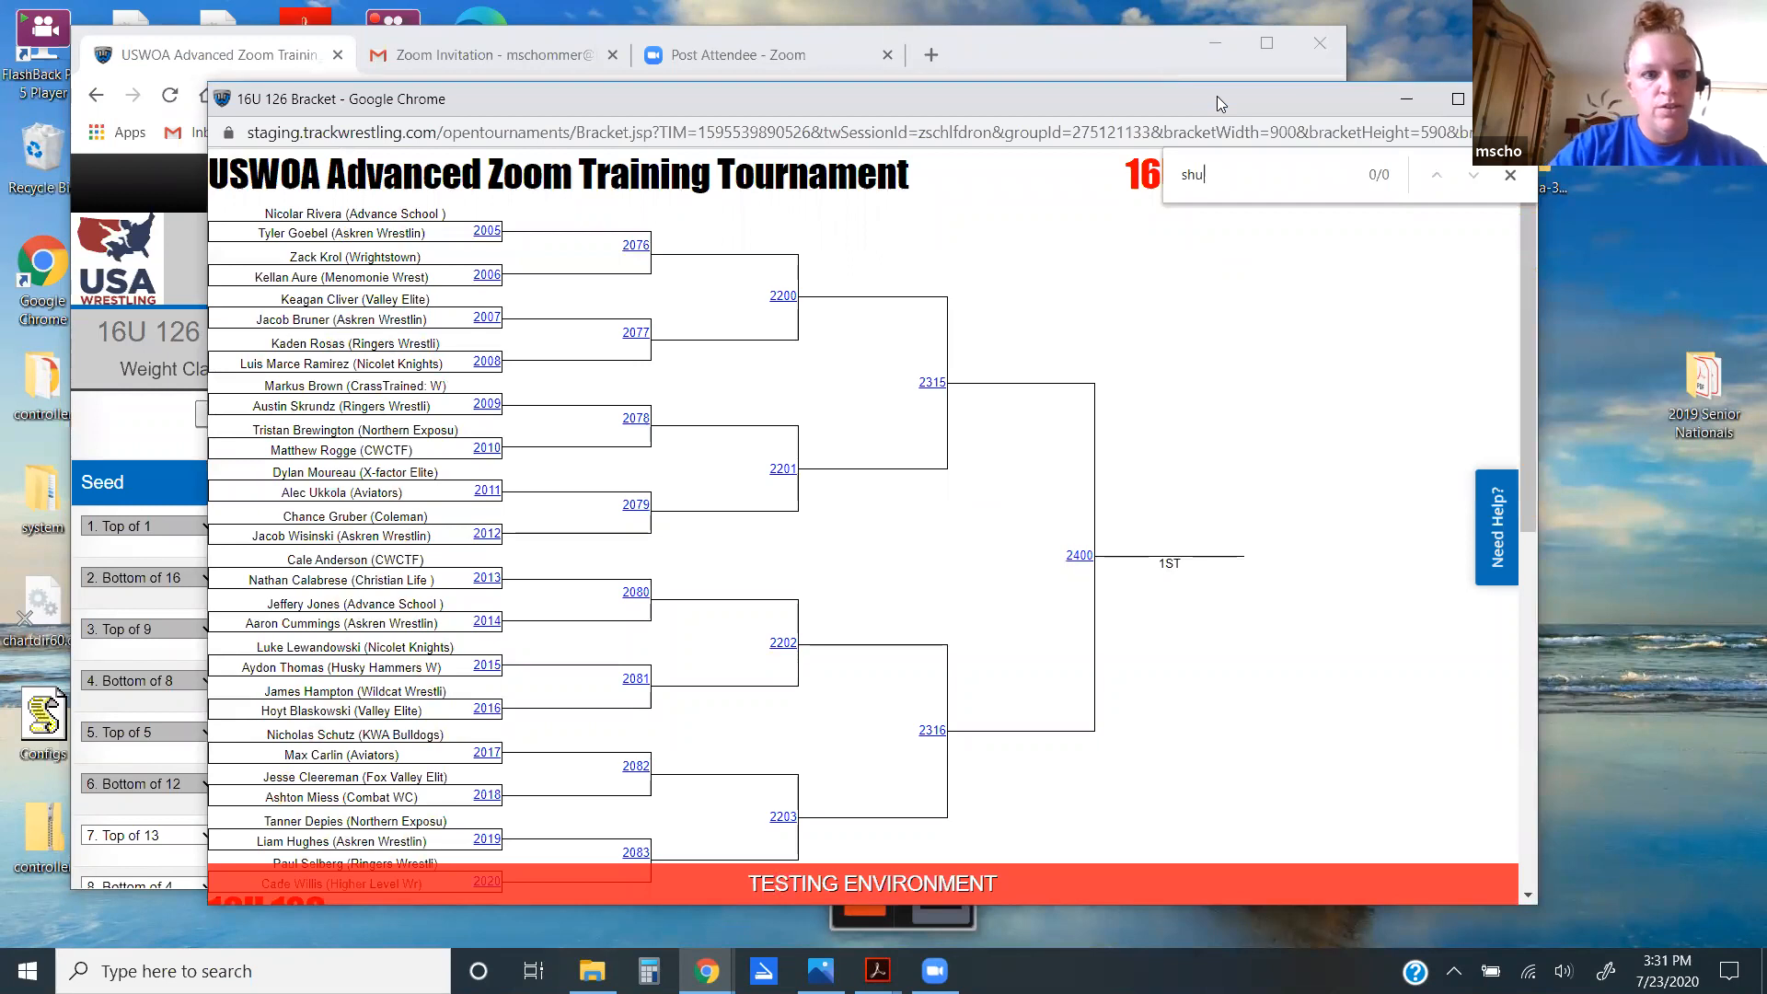
key("Down")
key("Down")
key("Down")
key("Down")
key("alt+Tab")
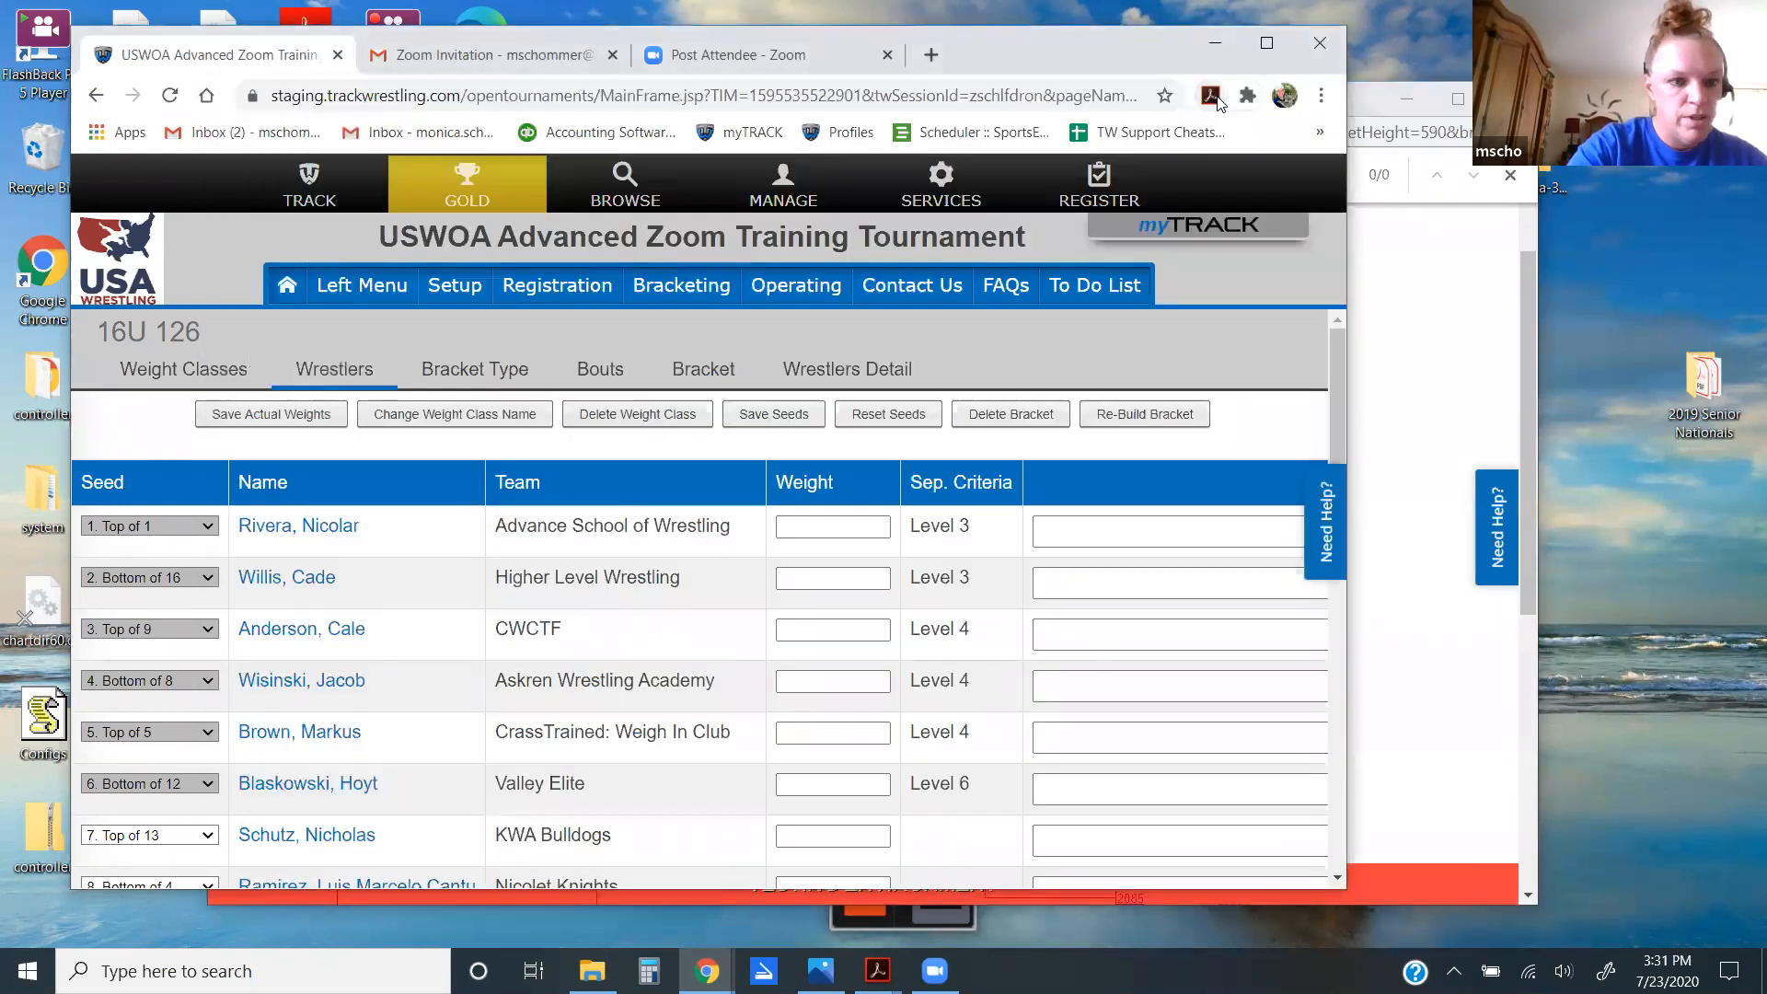
key("alt+Tab")
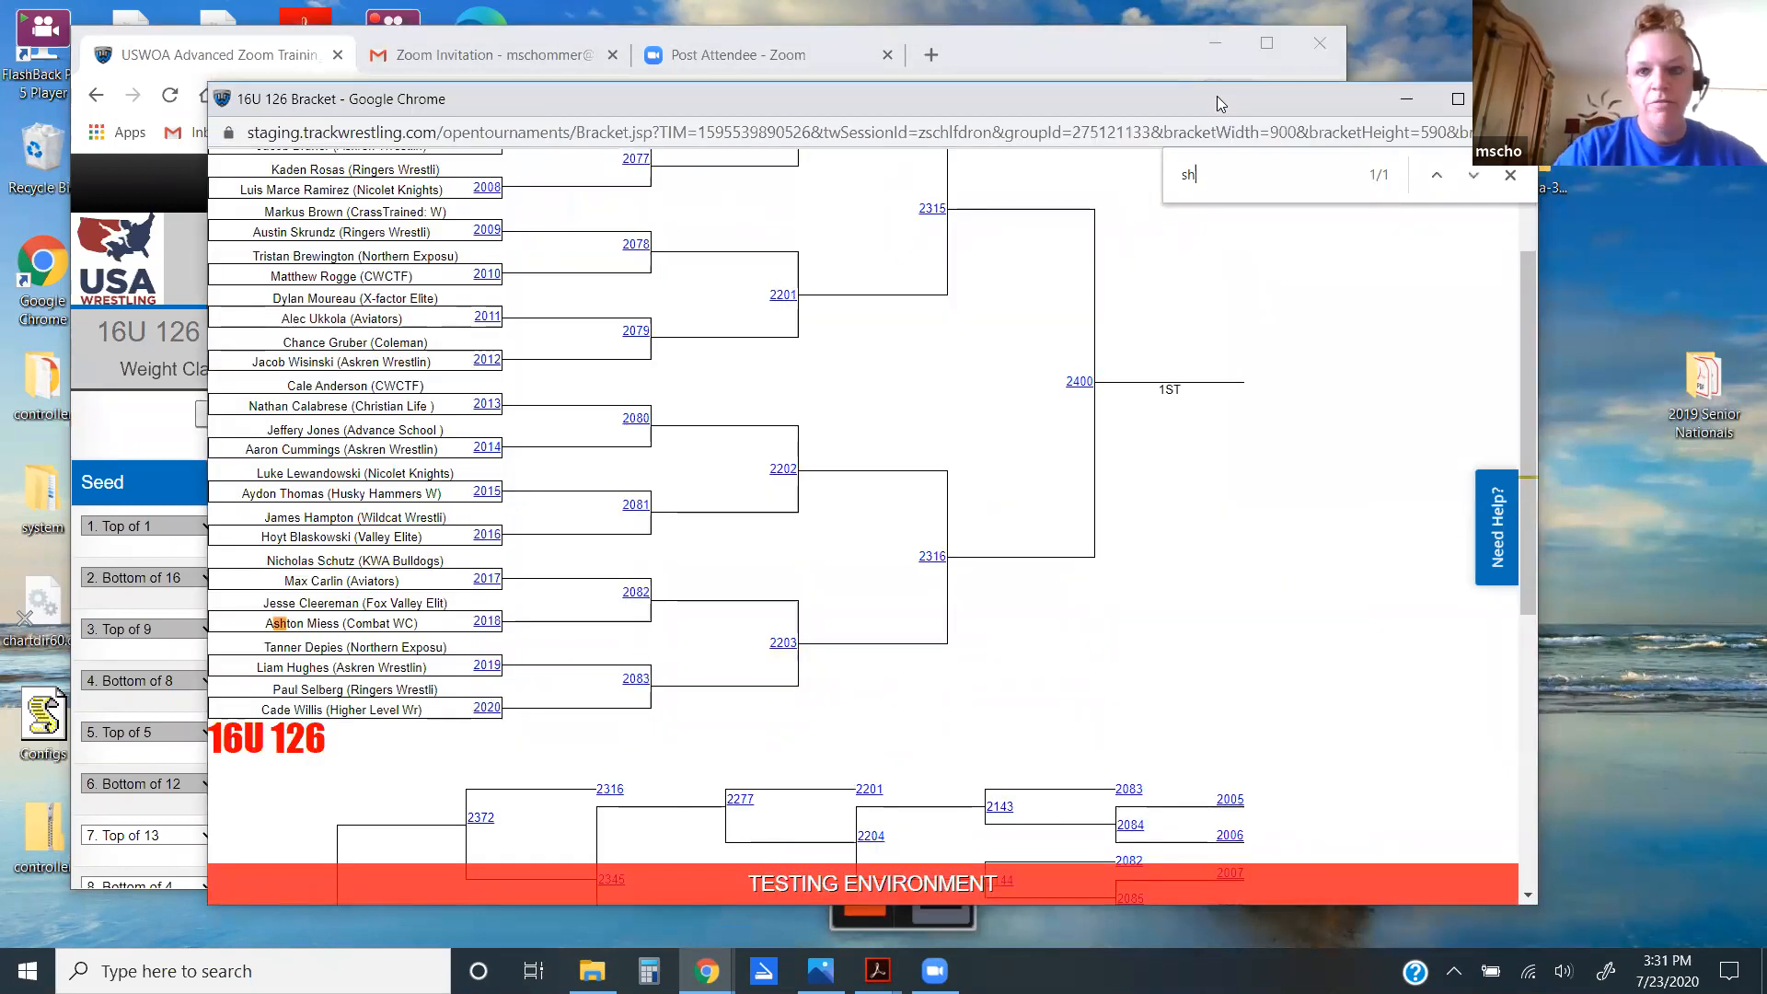
key("BackSpace")
key("BackSpace")
type("ch")
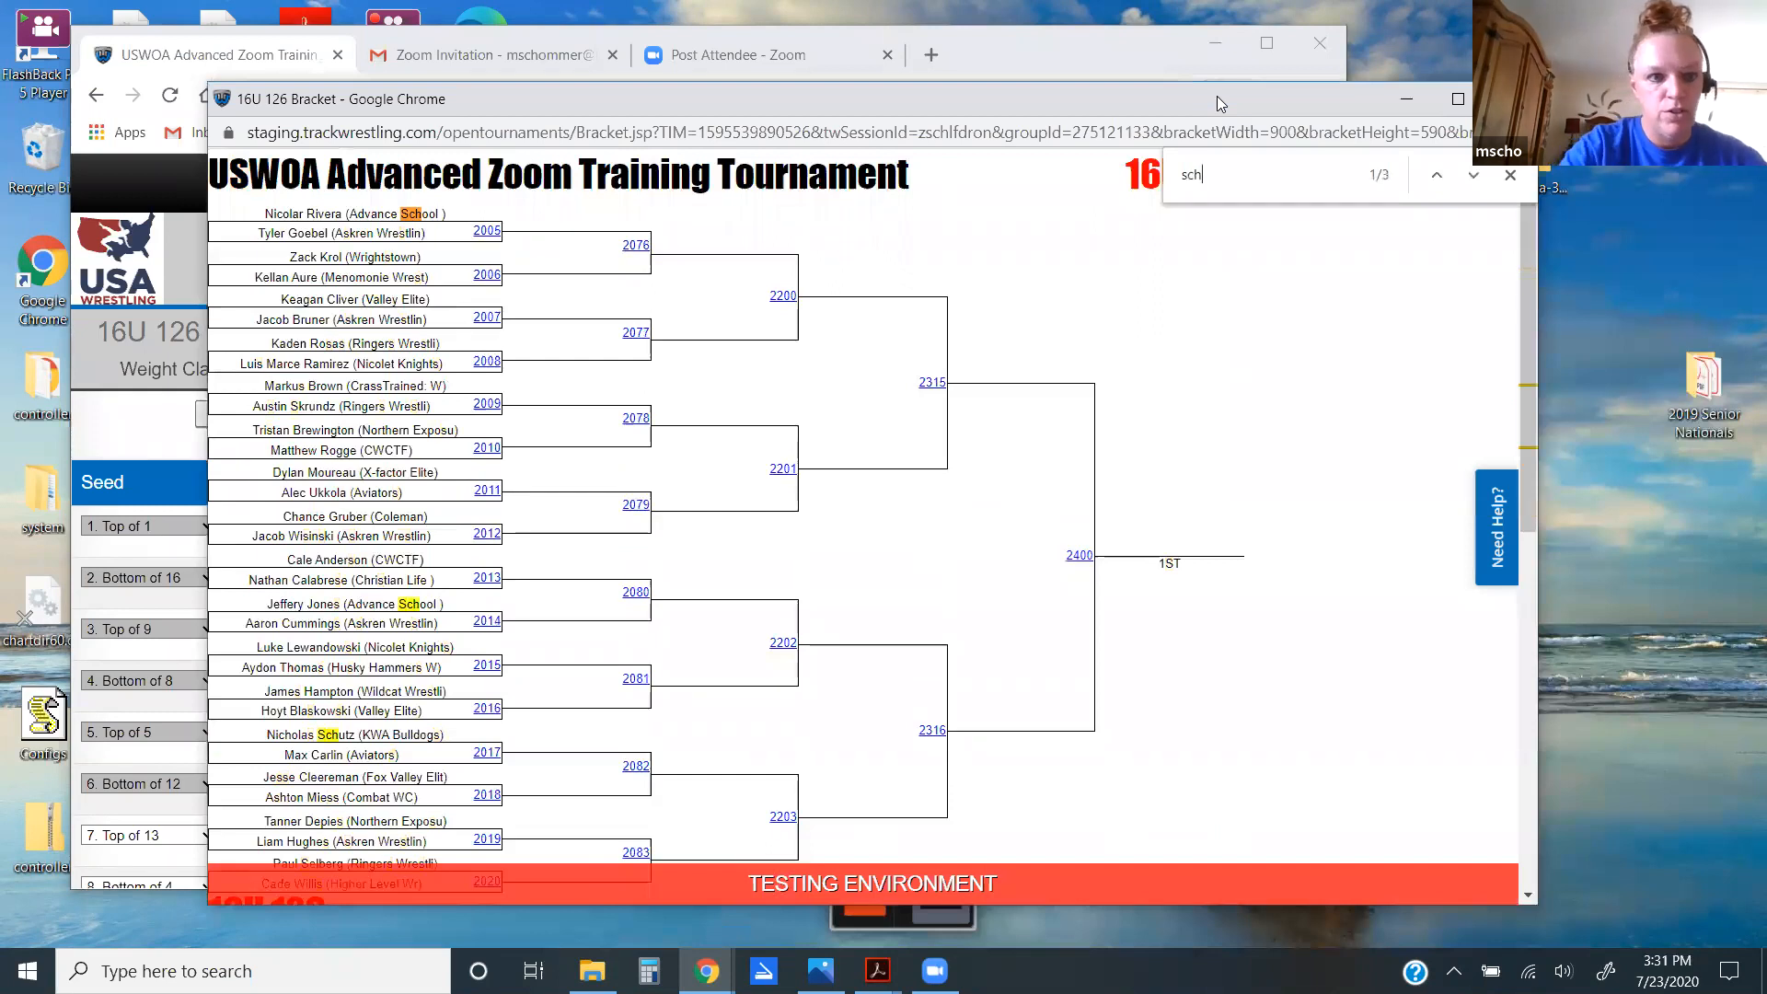
type("u")
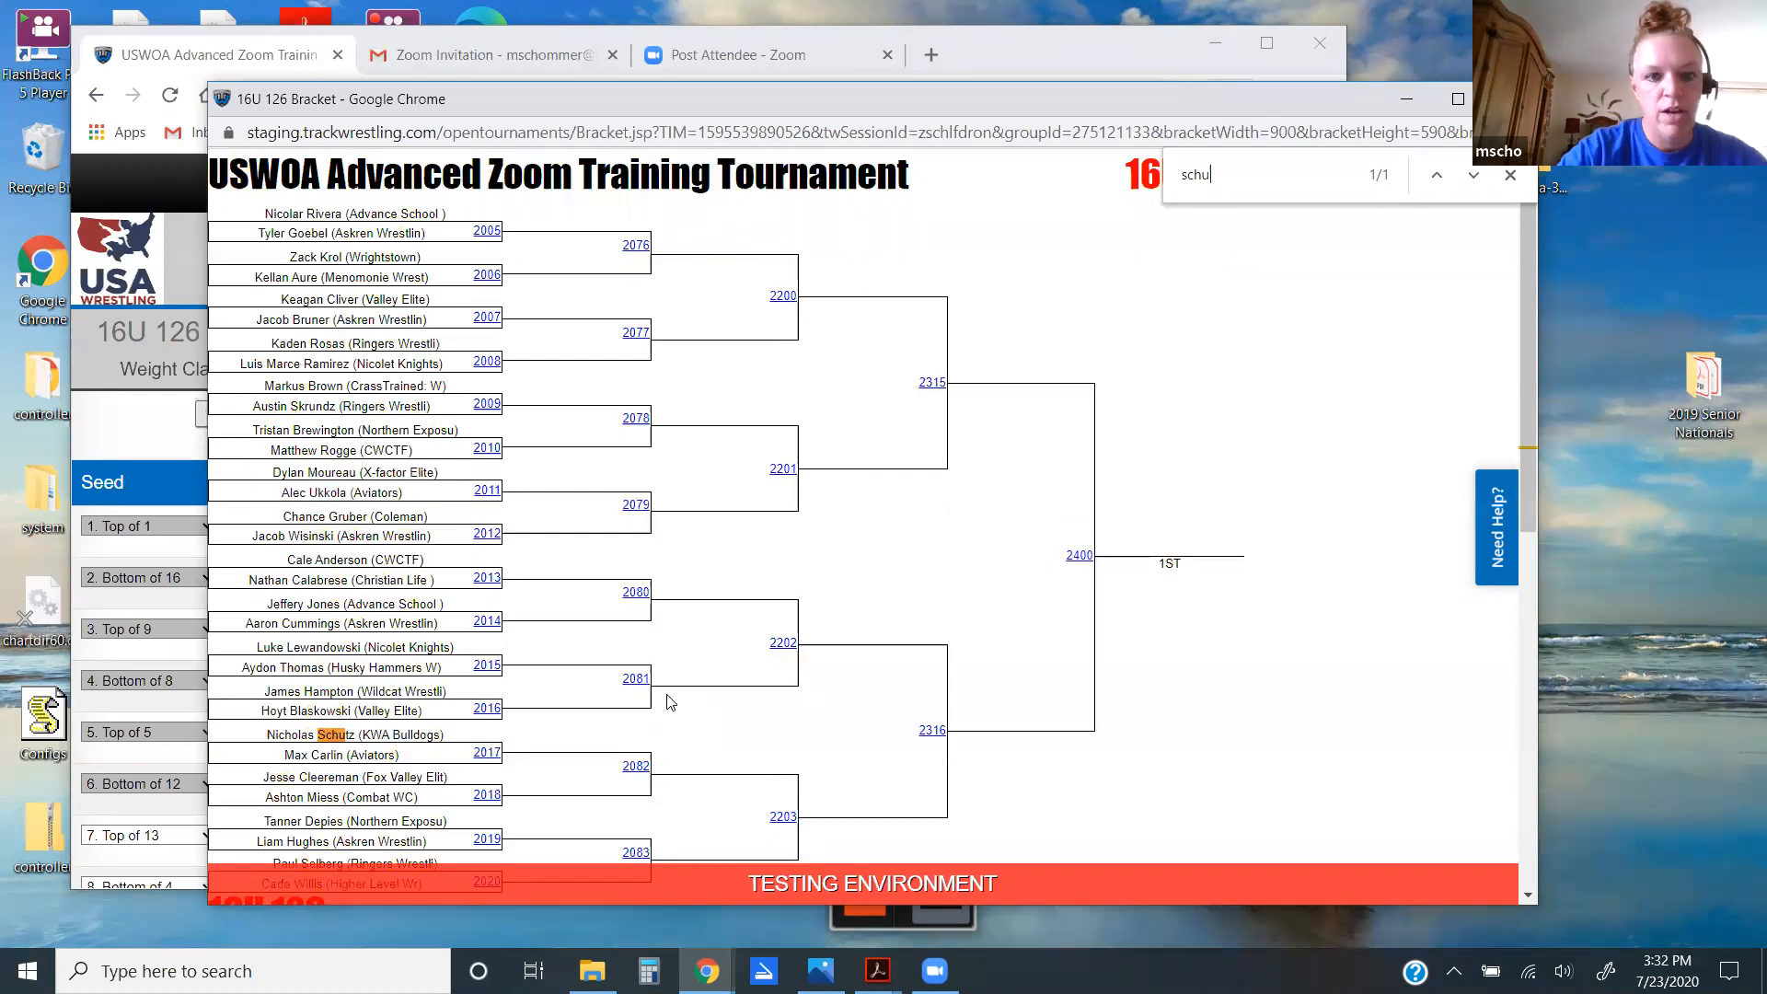
scroll(669, 702, "down", 8)
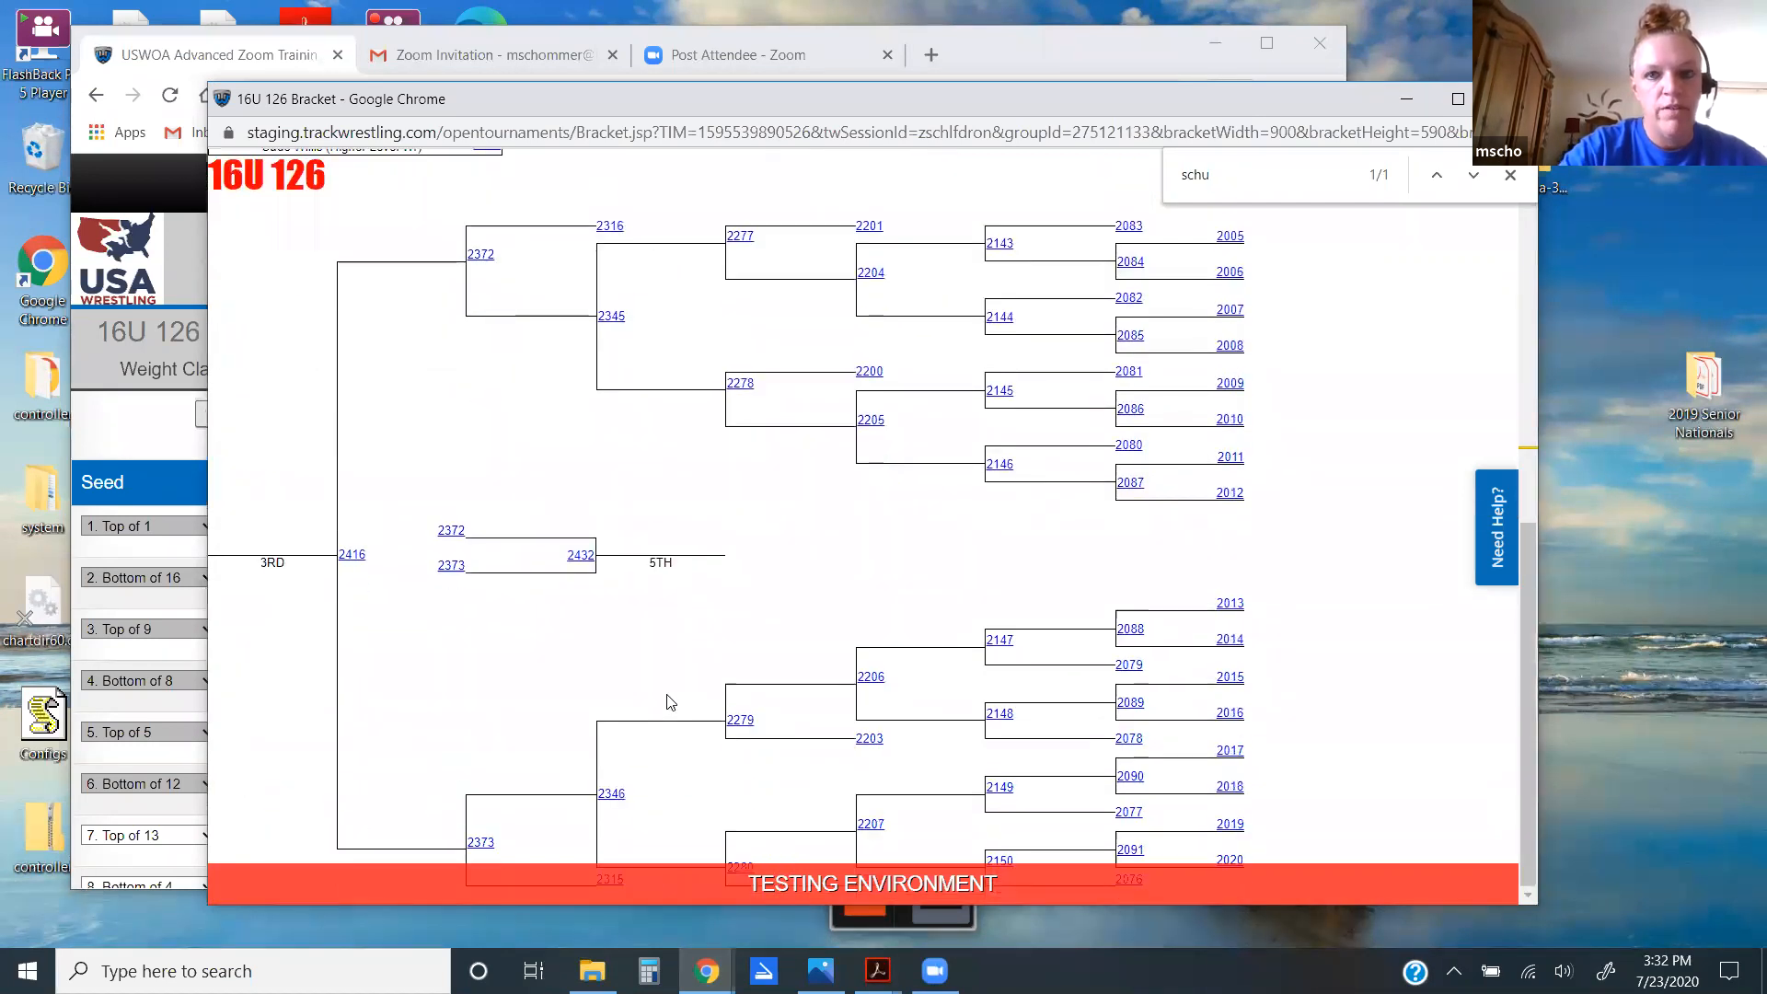
scroll(670, 702, "up", 3)
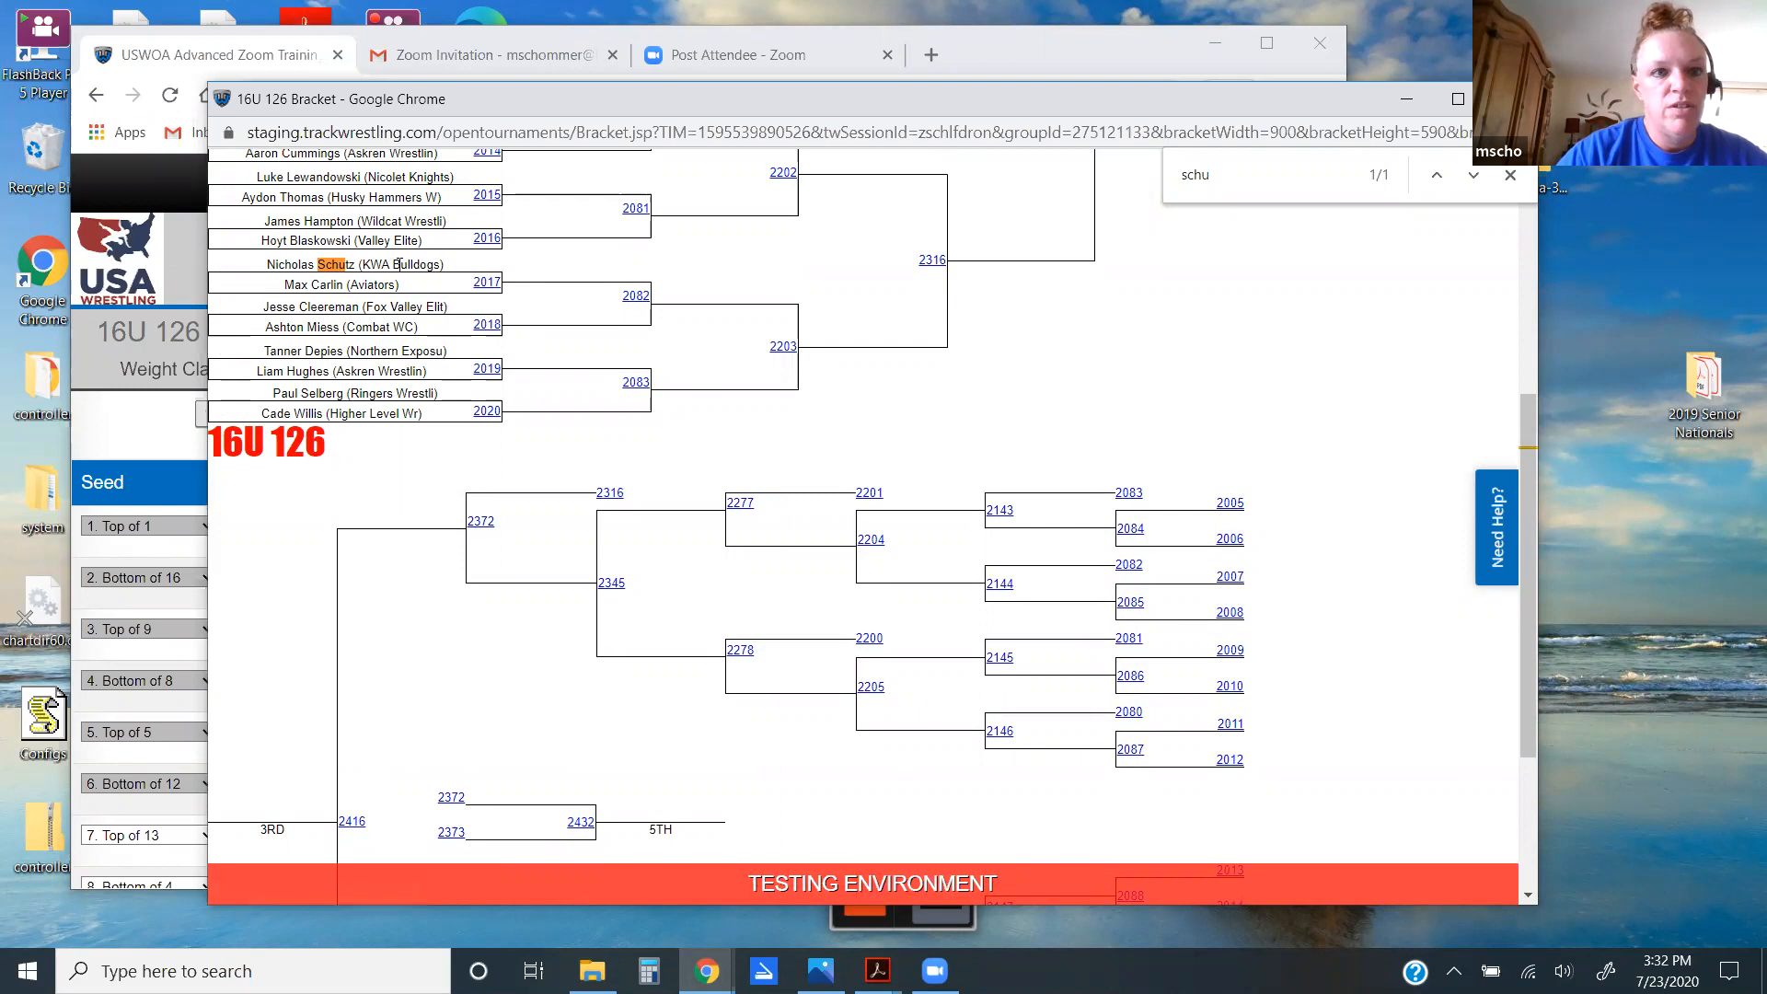
Step: Replace bout 2017's top wrestler with a Bye, confirming with 'change', and recheck the bout sheet
left_click(495, 287)
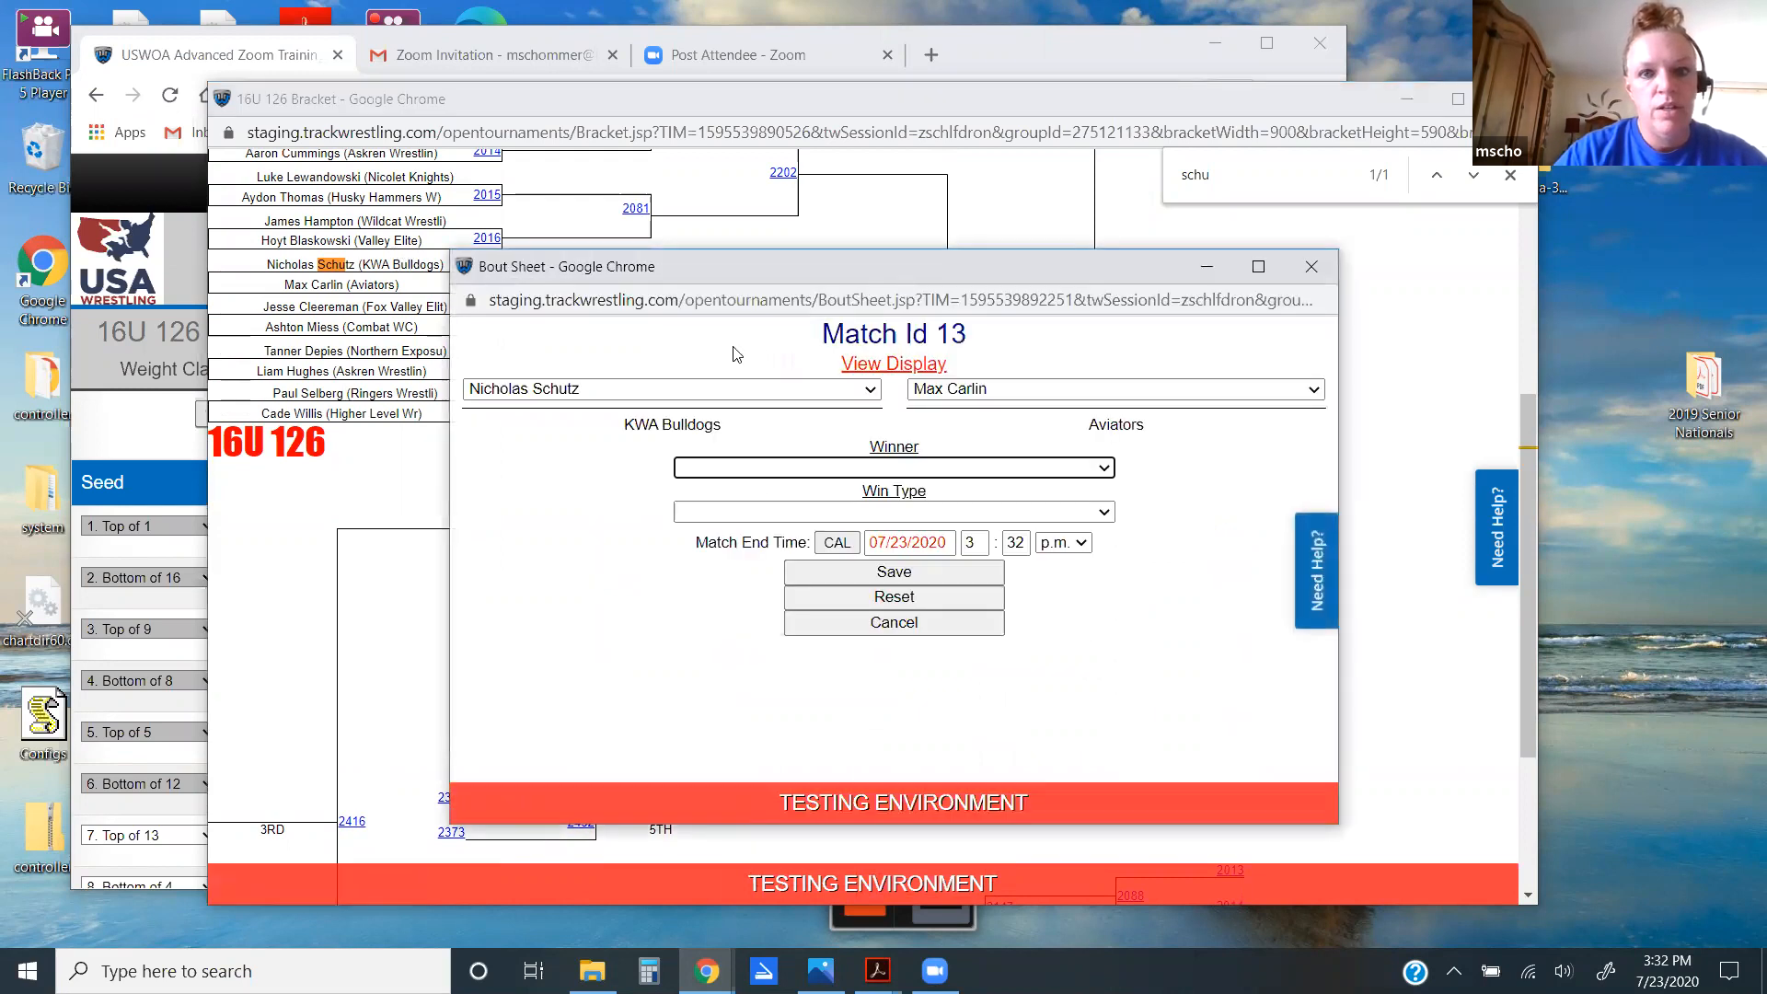
left_click(762, 390)
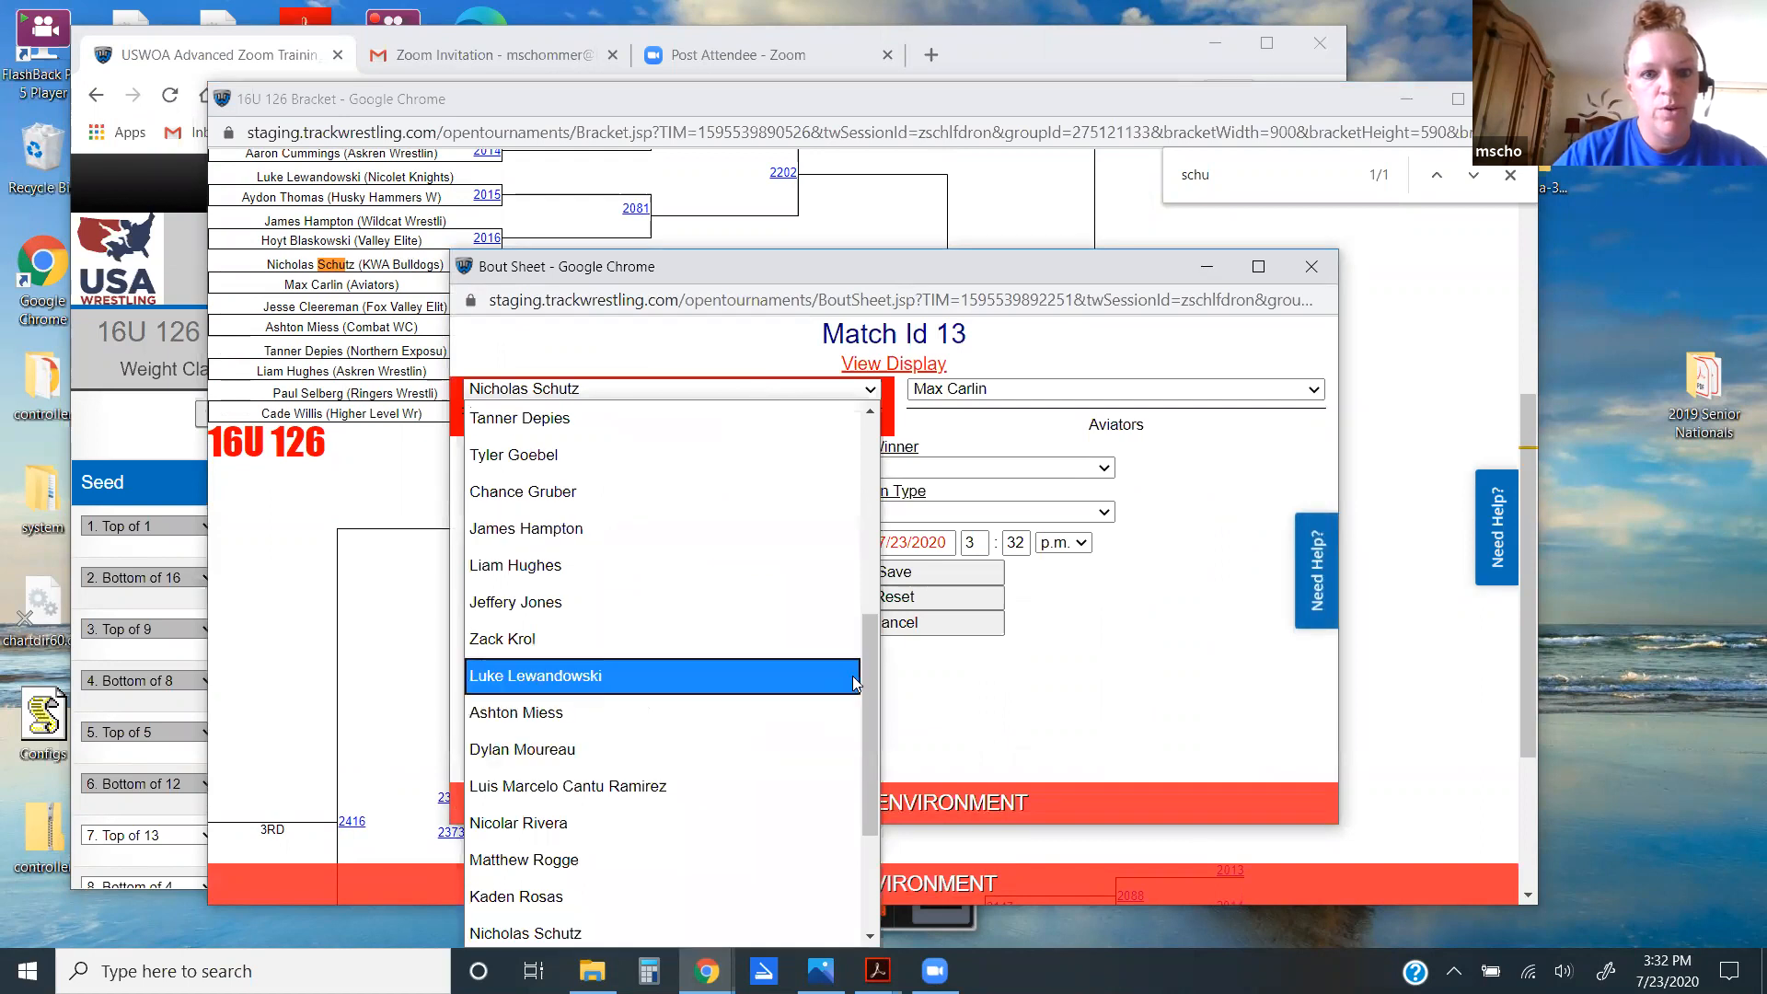
left_click_drag(873, 676, 864, 451)
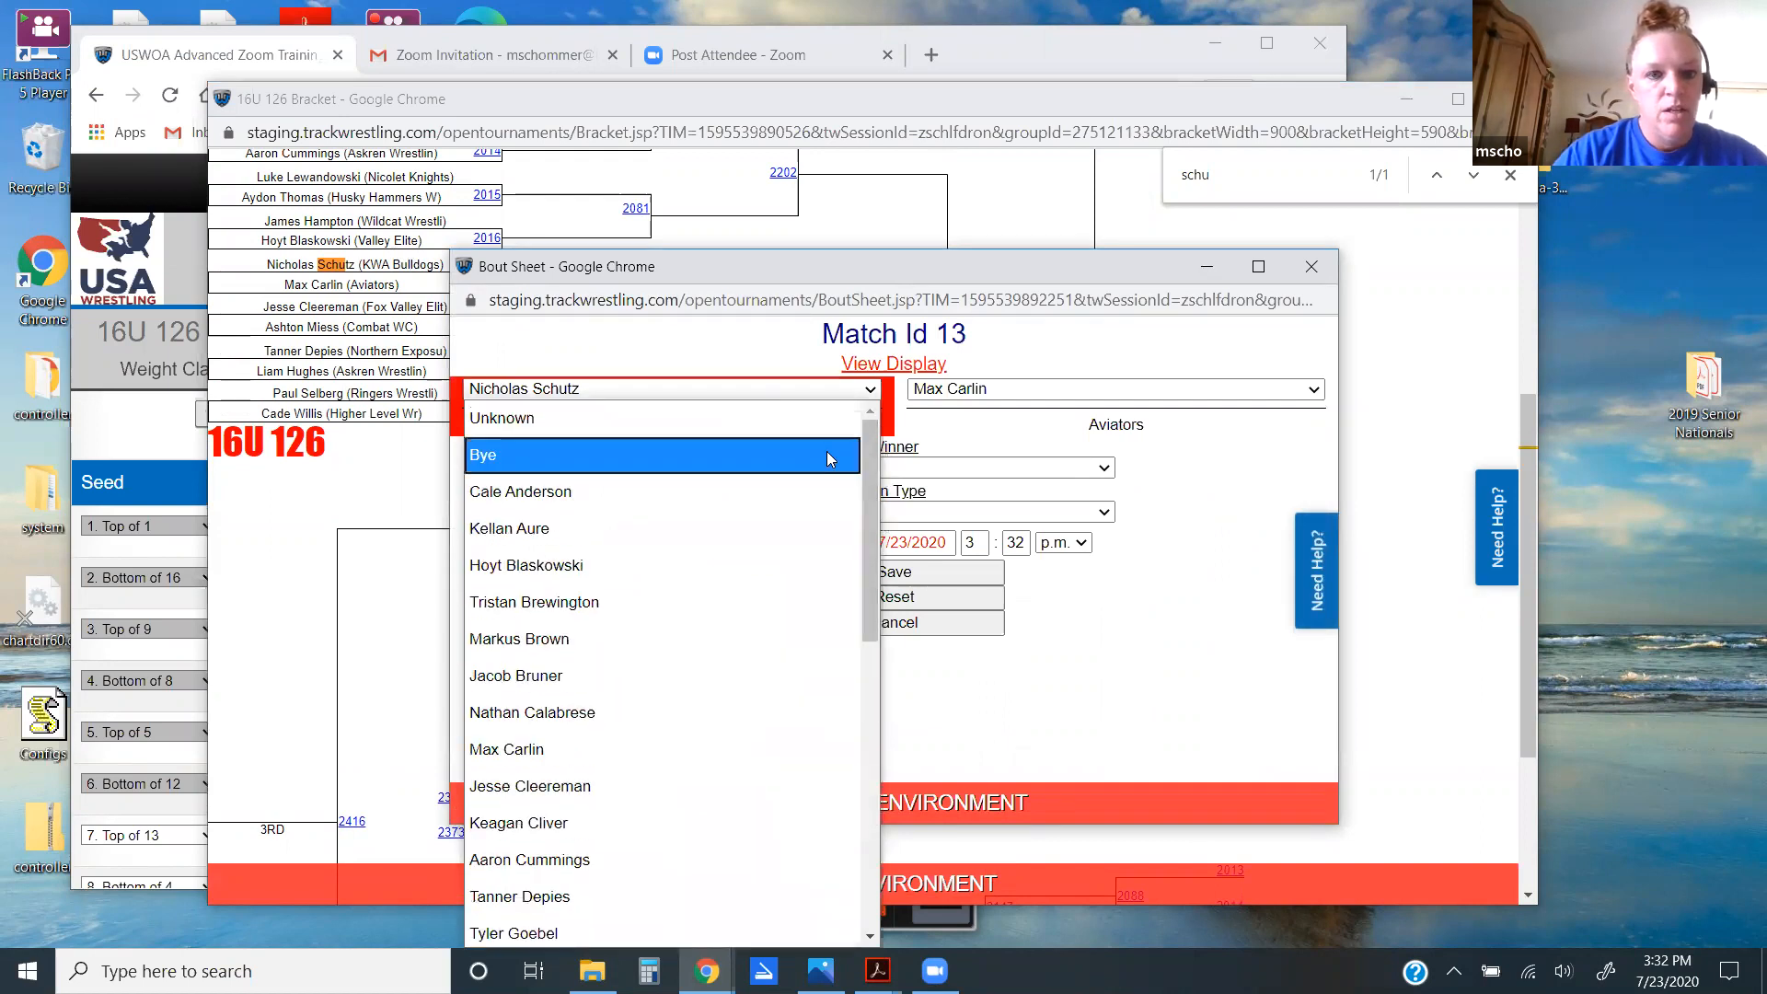
left_click(826, 453)
type("change")
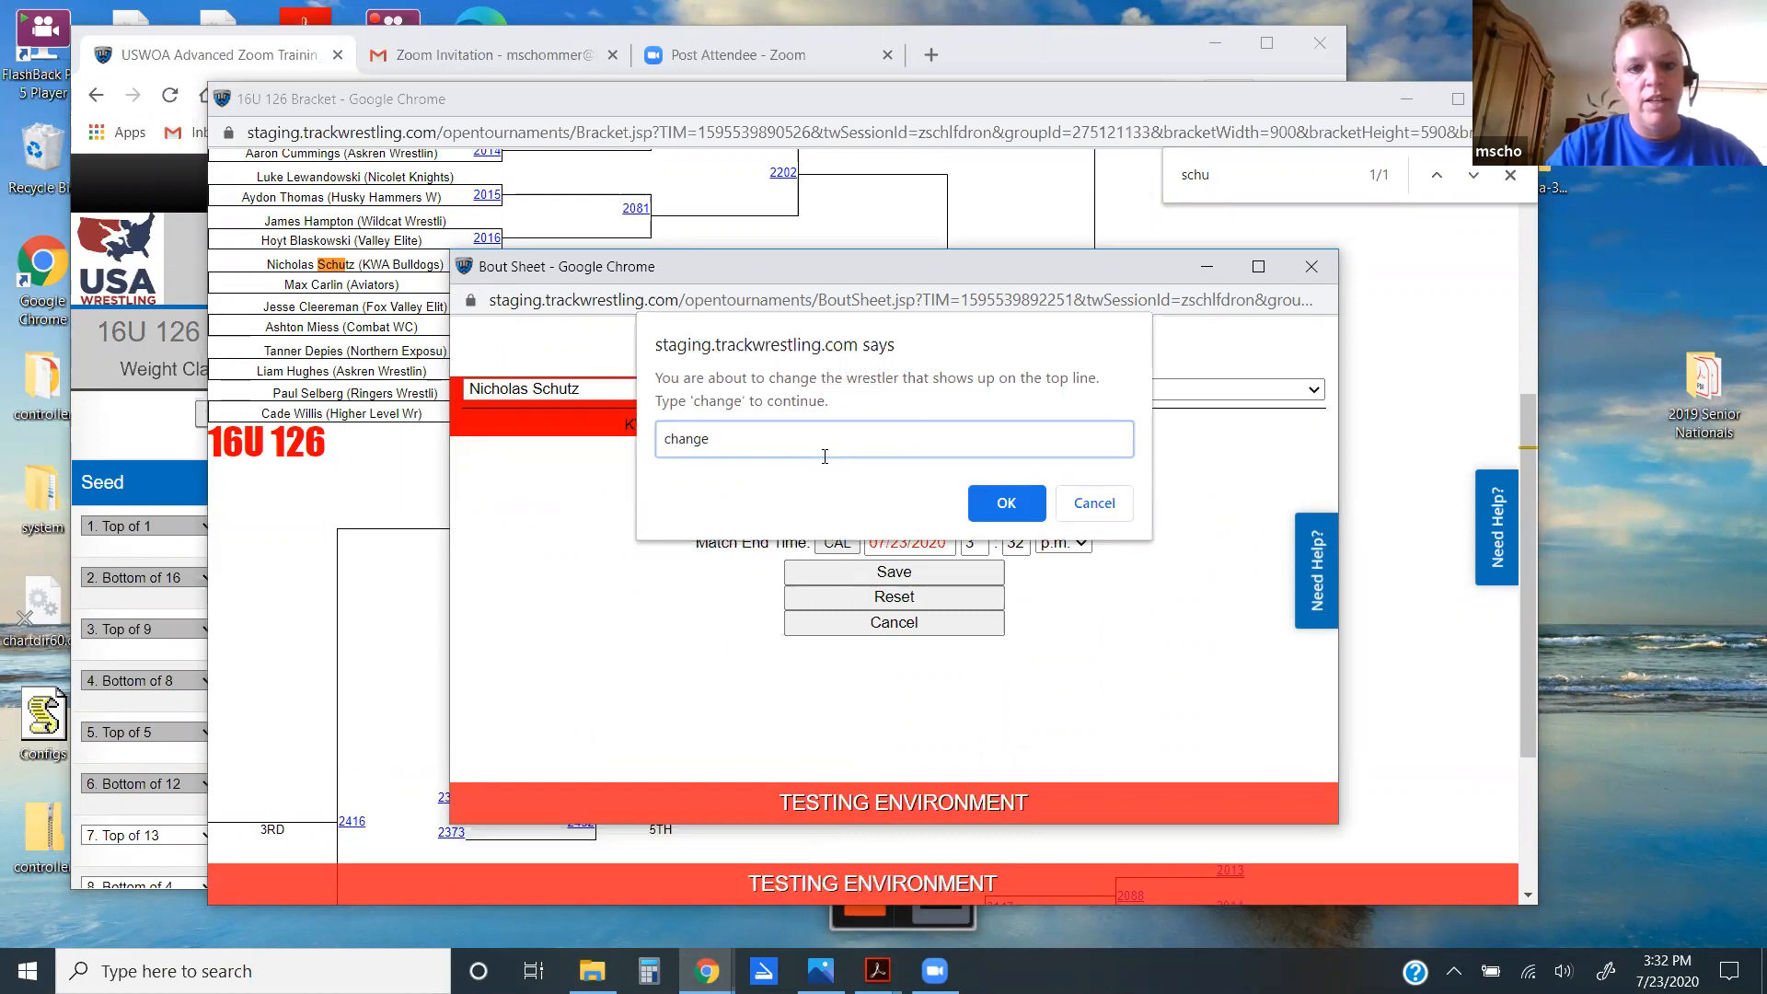
key("Return")
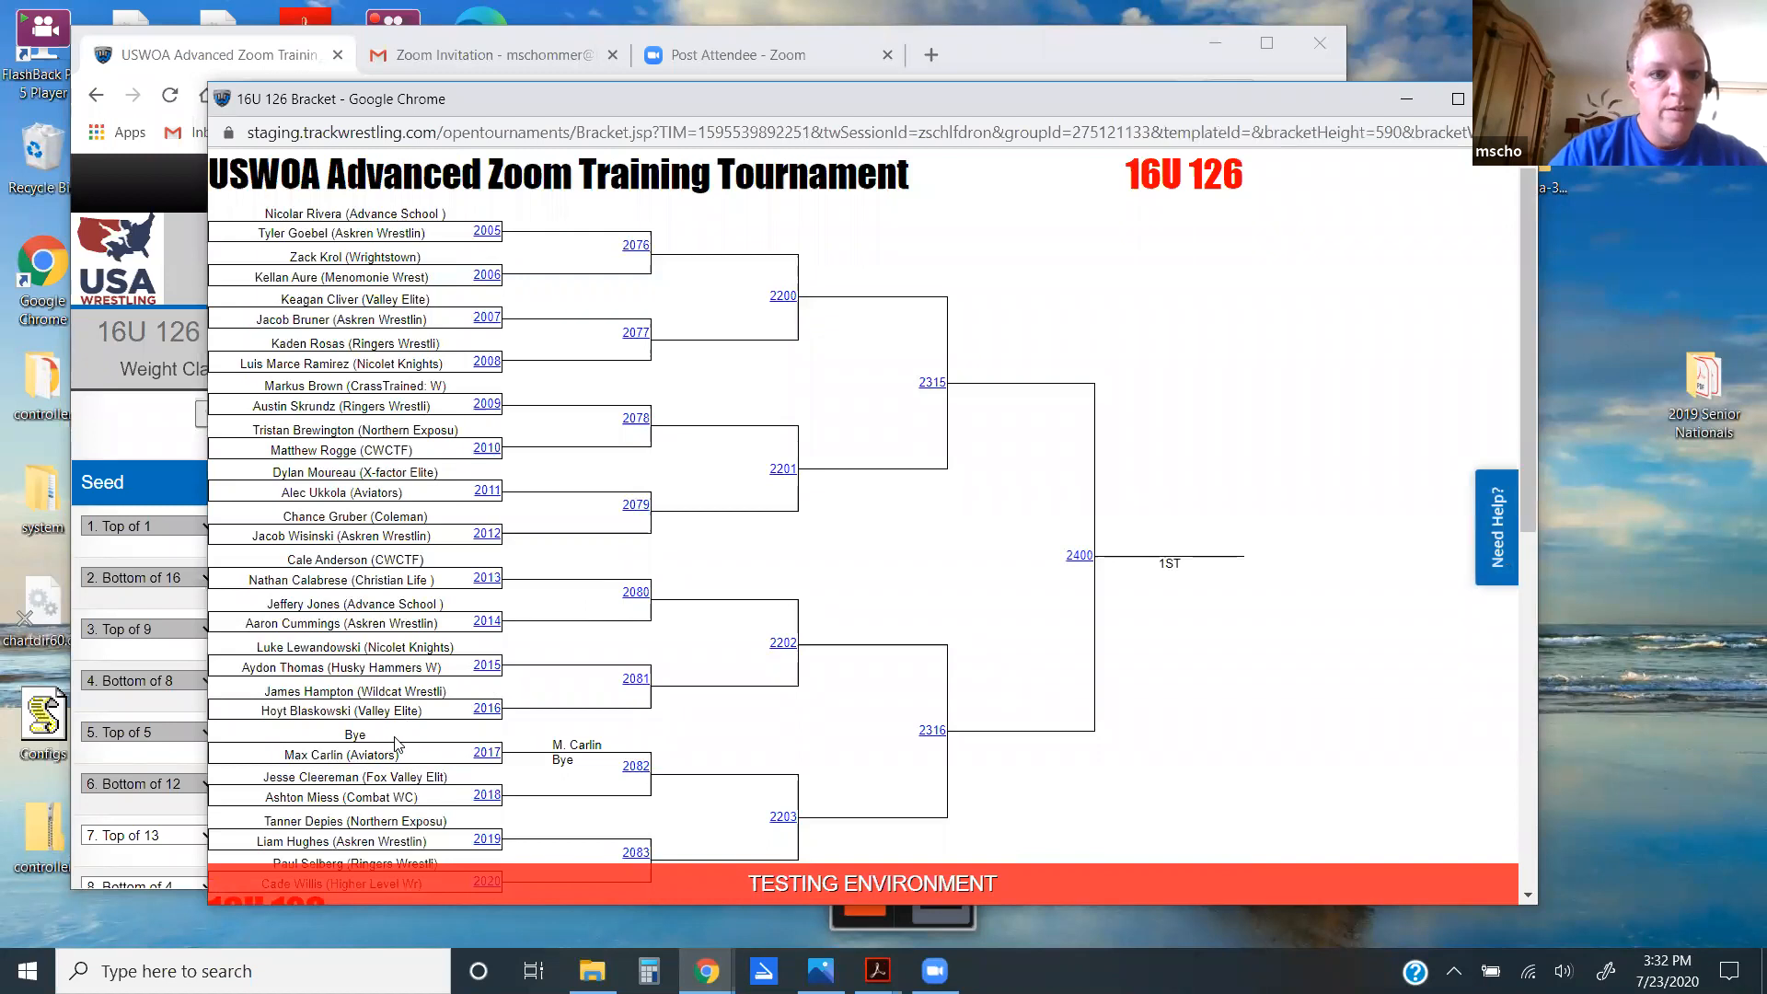
left_click(487, 752)
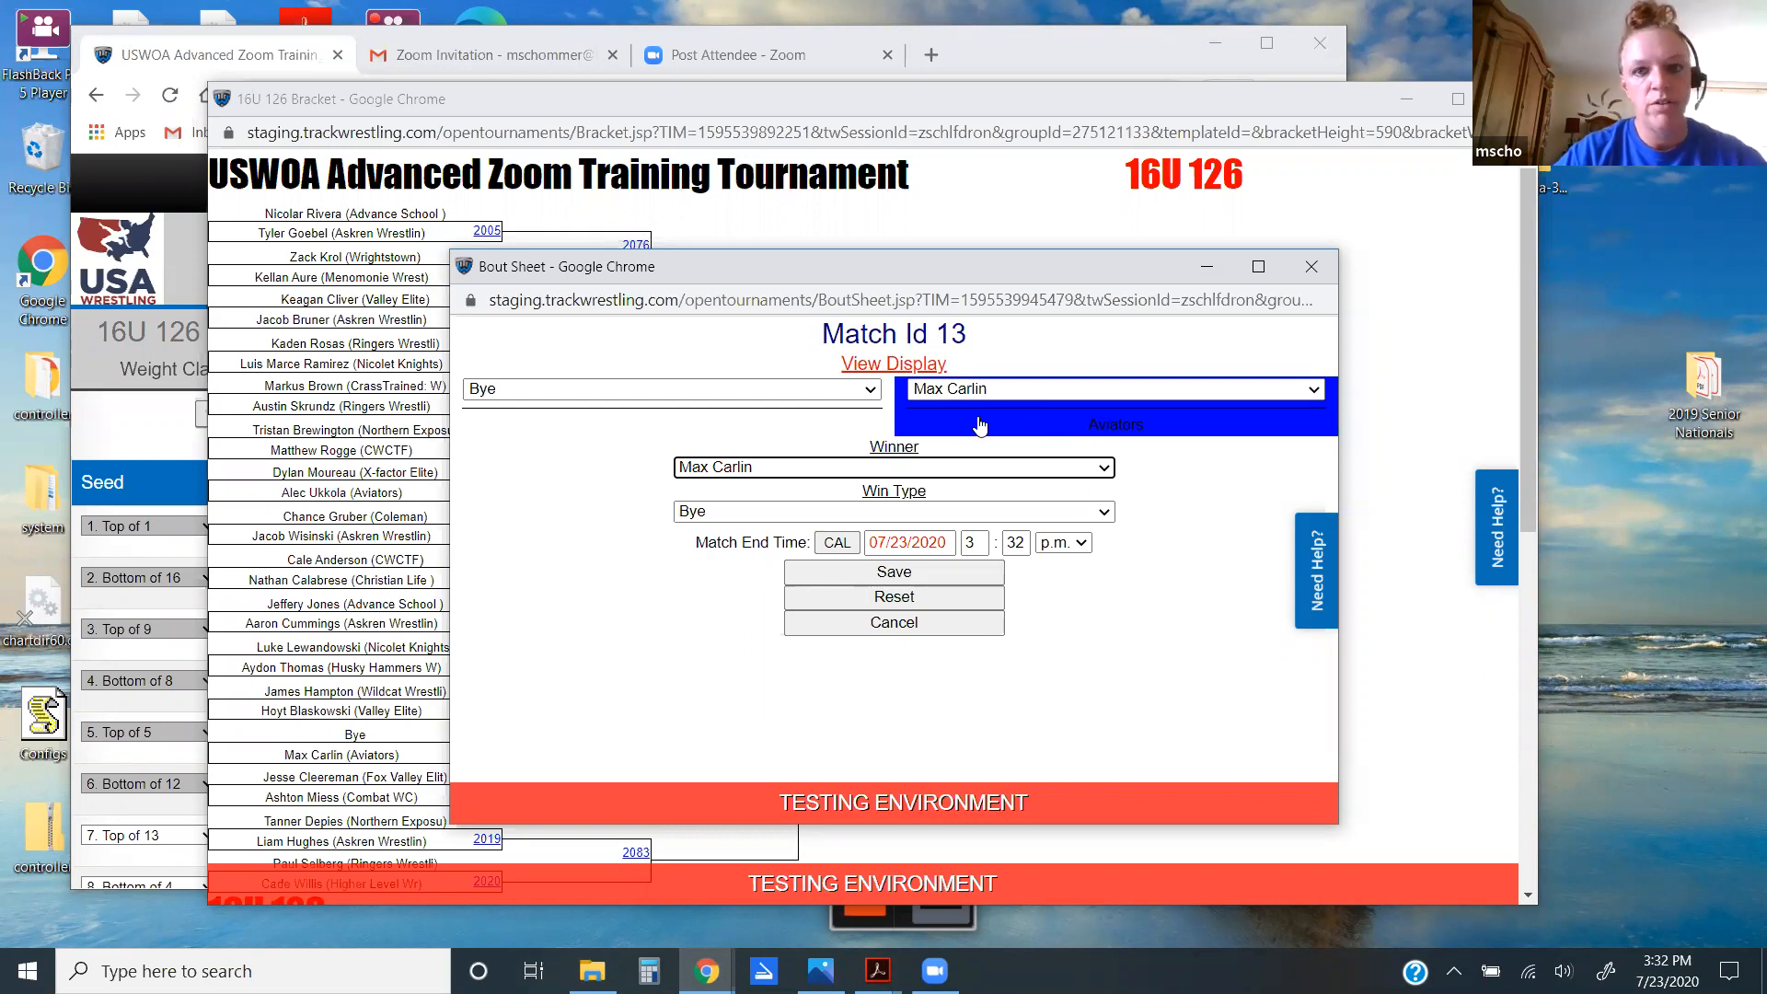
left_click(1311, 267)
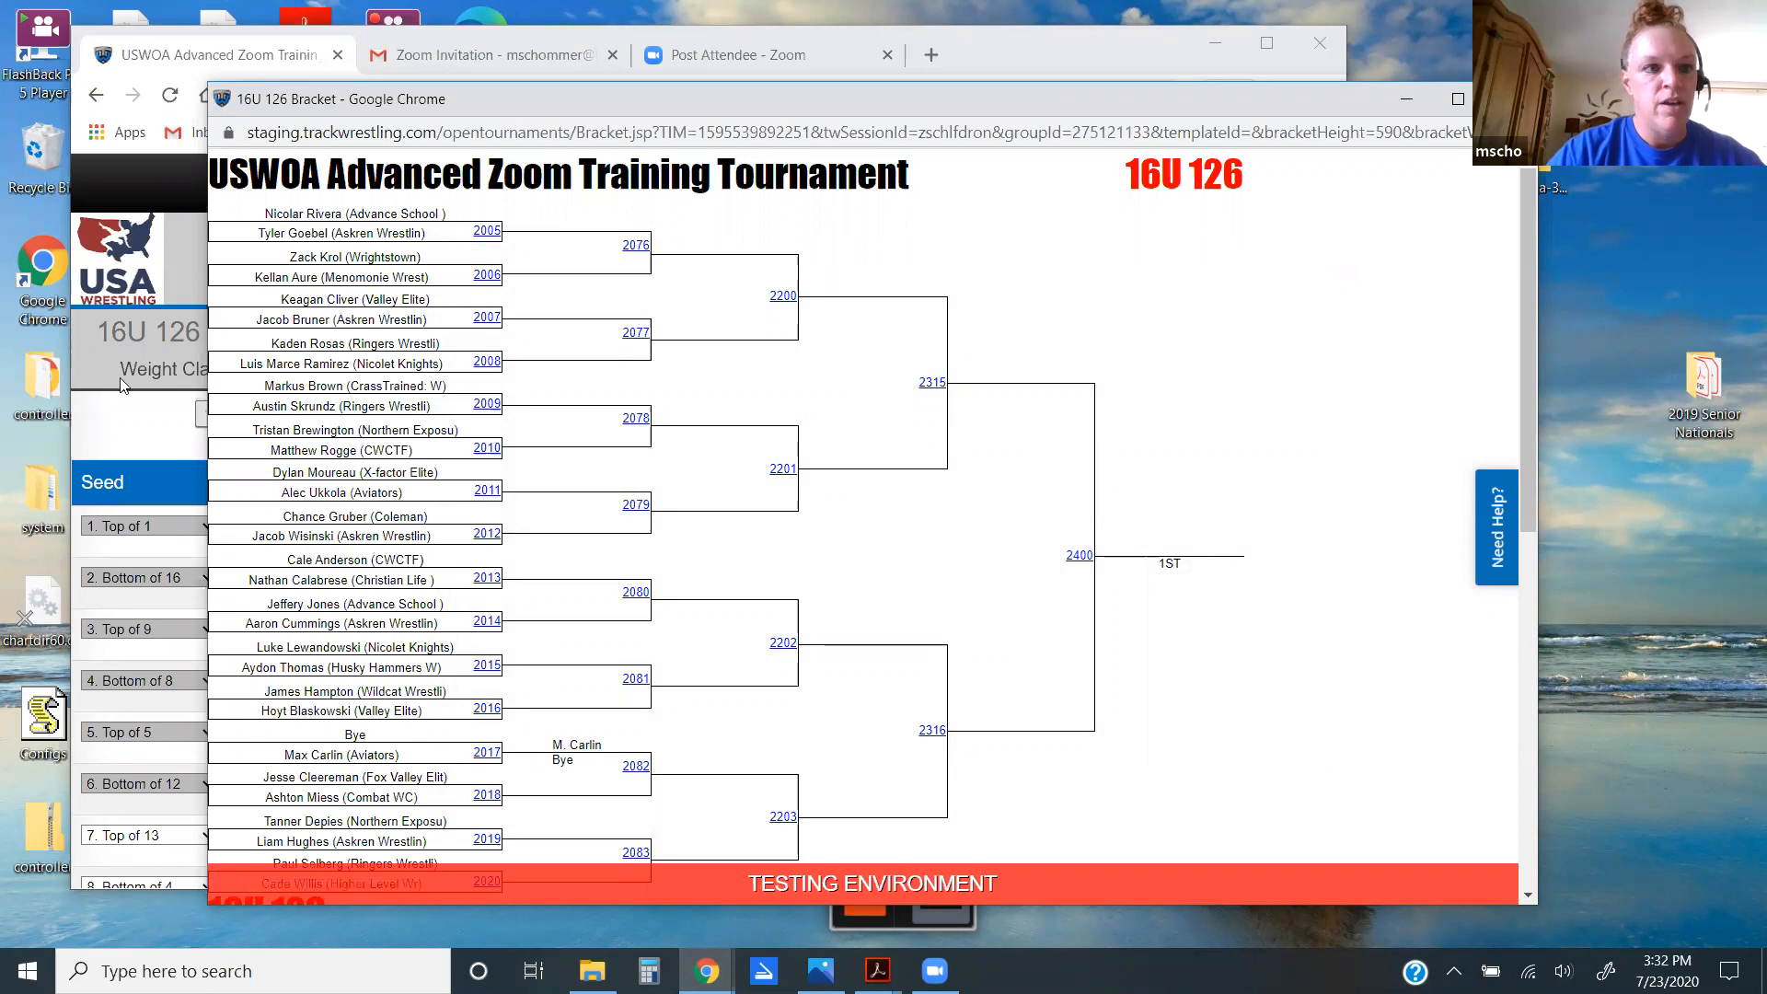
Step: Check the 16U 120 wrestlers, then review the full 16U weight class list, 88 through 285
left_click(136, 422)
left_click(199, 373)
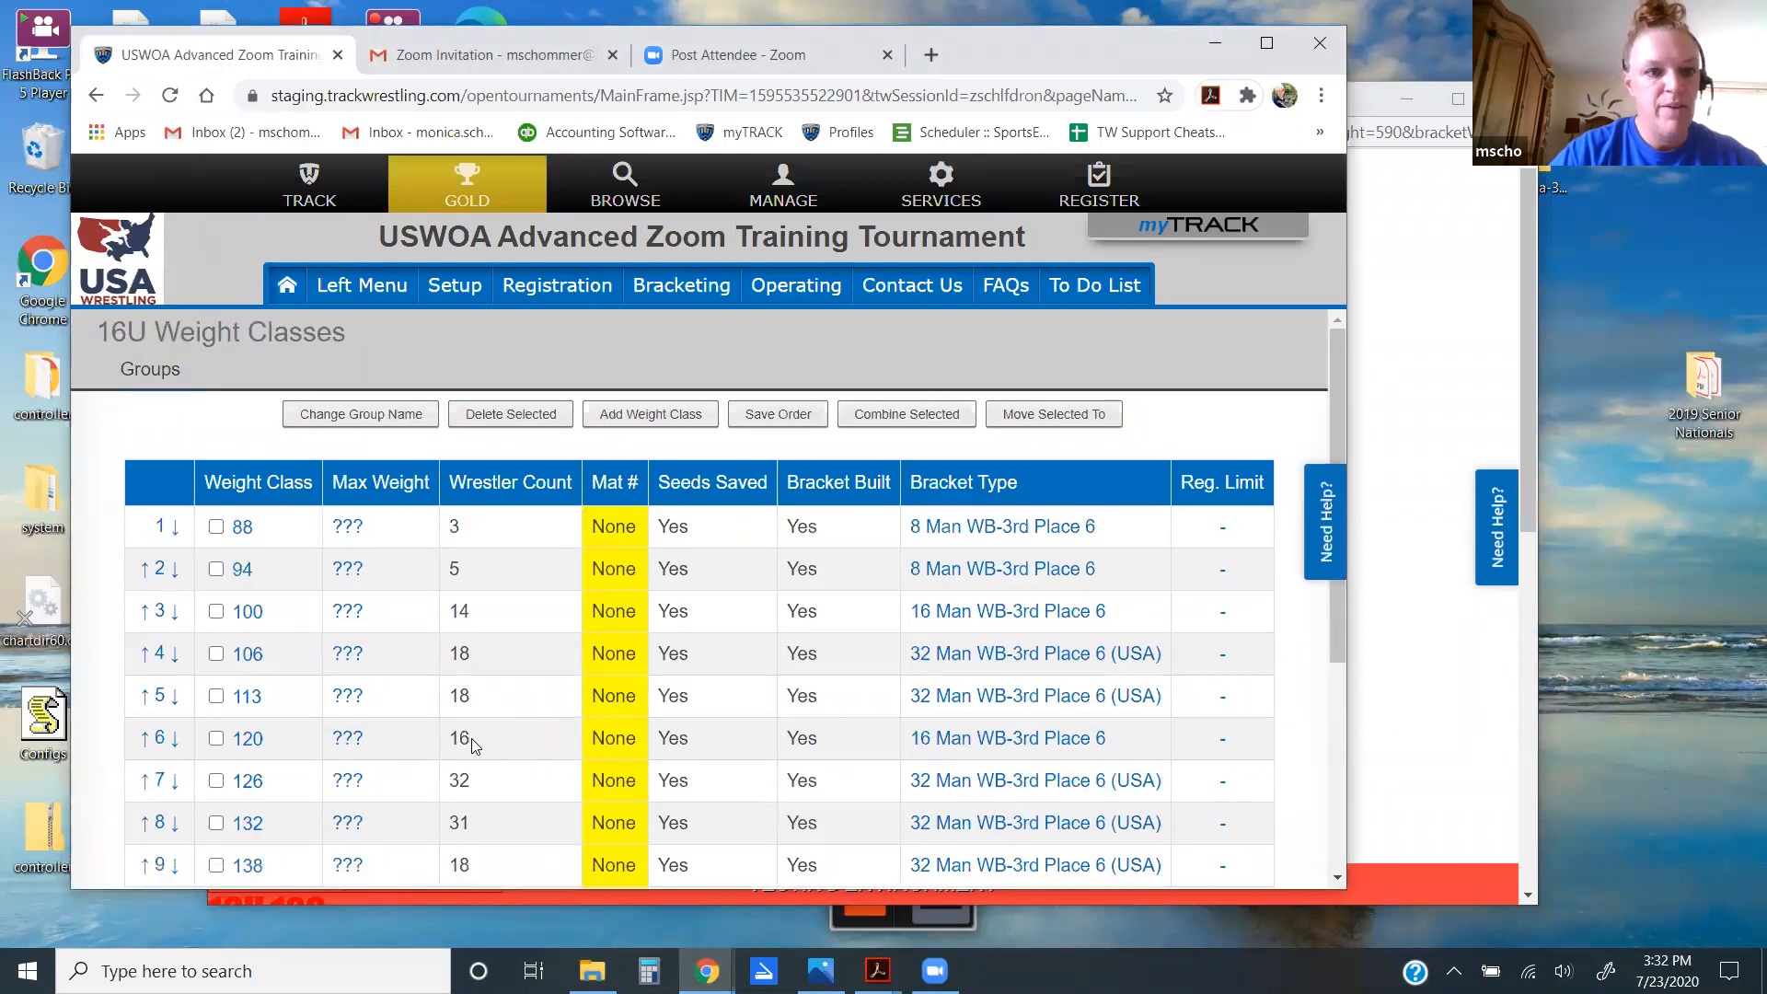
left_click(248, 741)
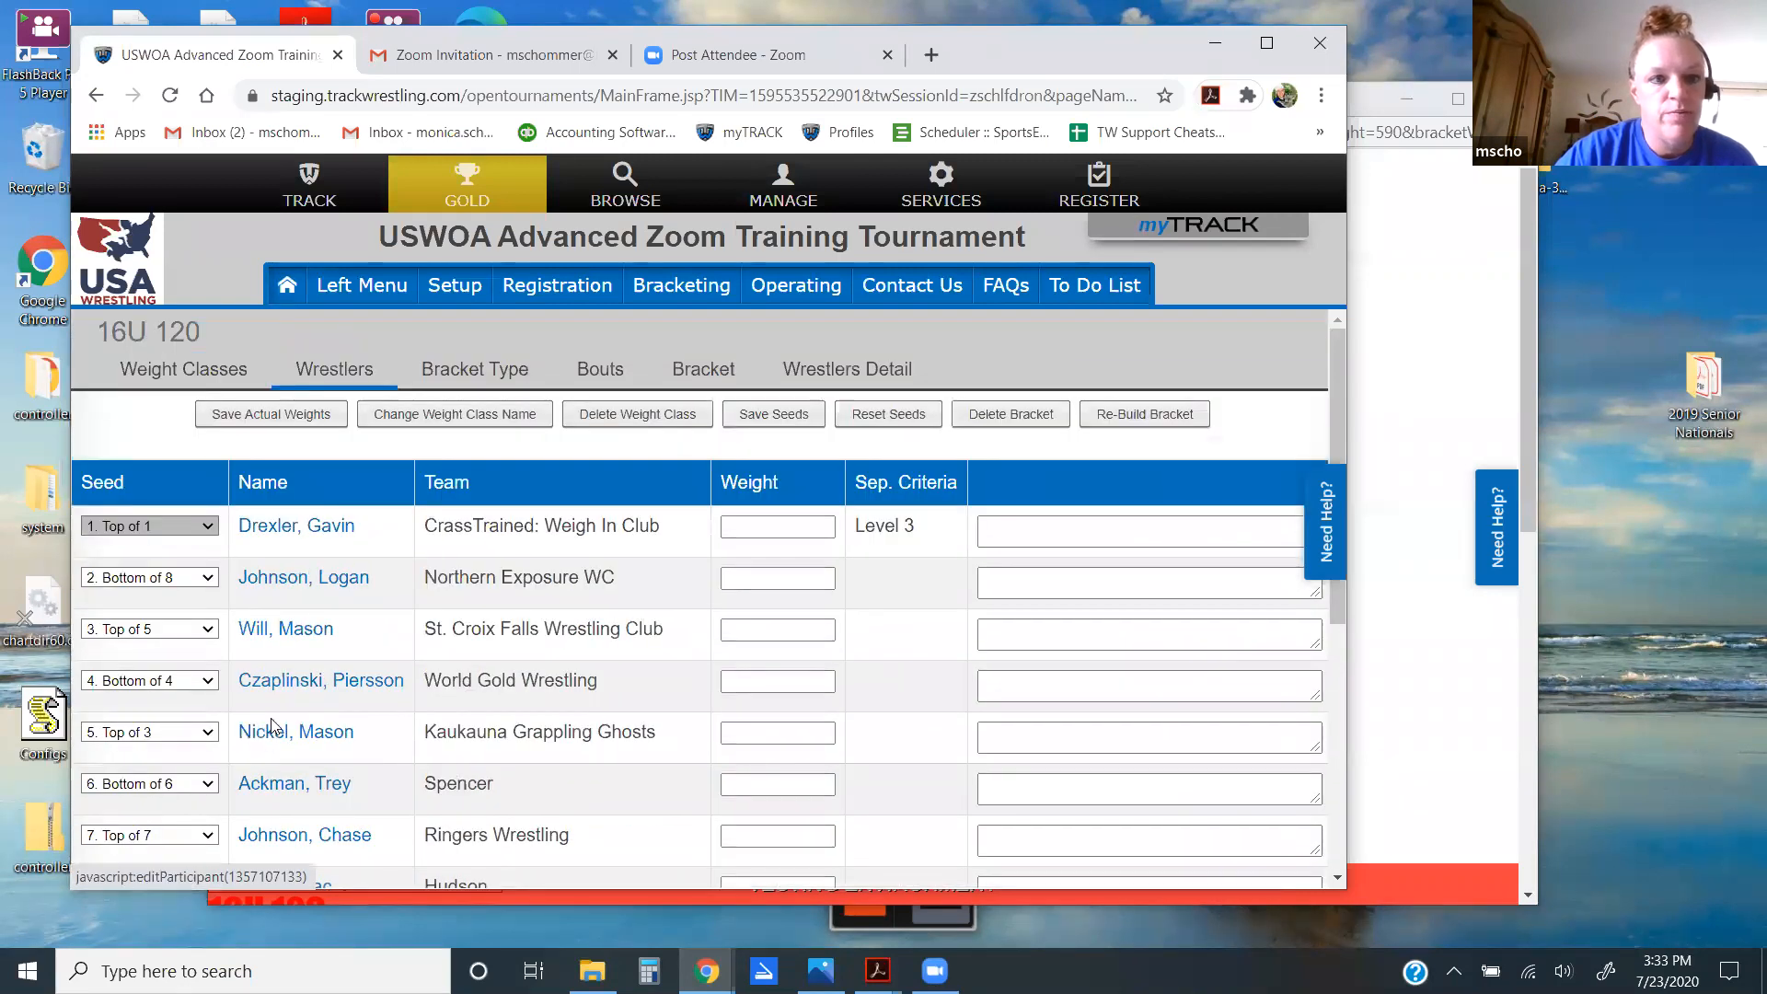
left_click(184, 371)
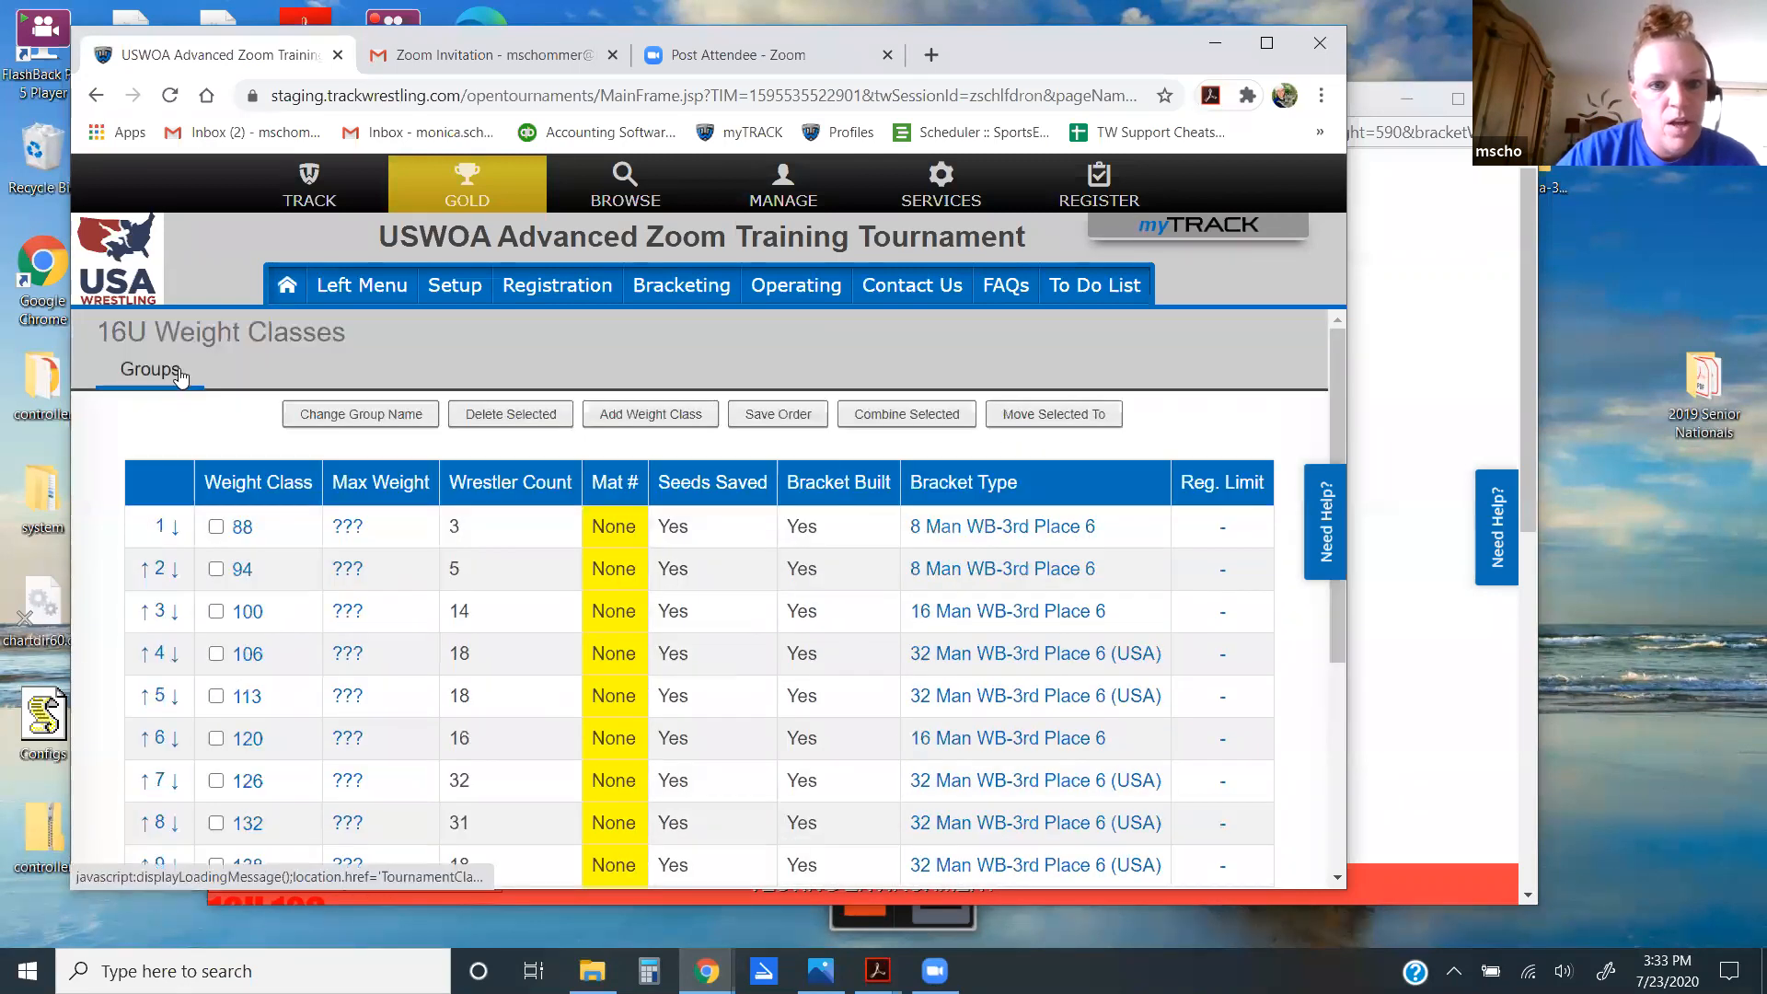
scroll(387, 511, "down", 2)
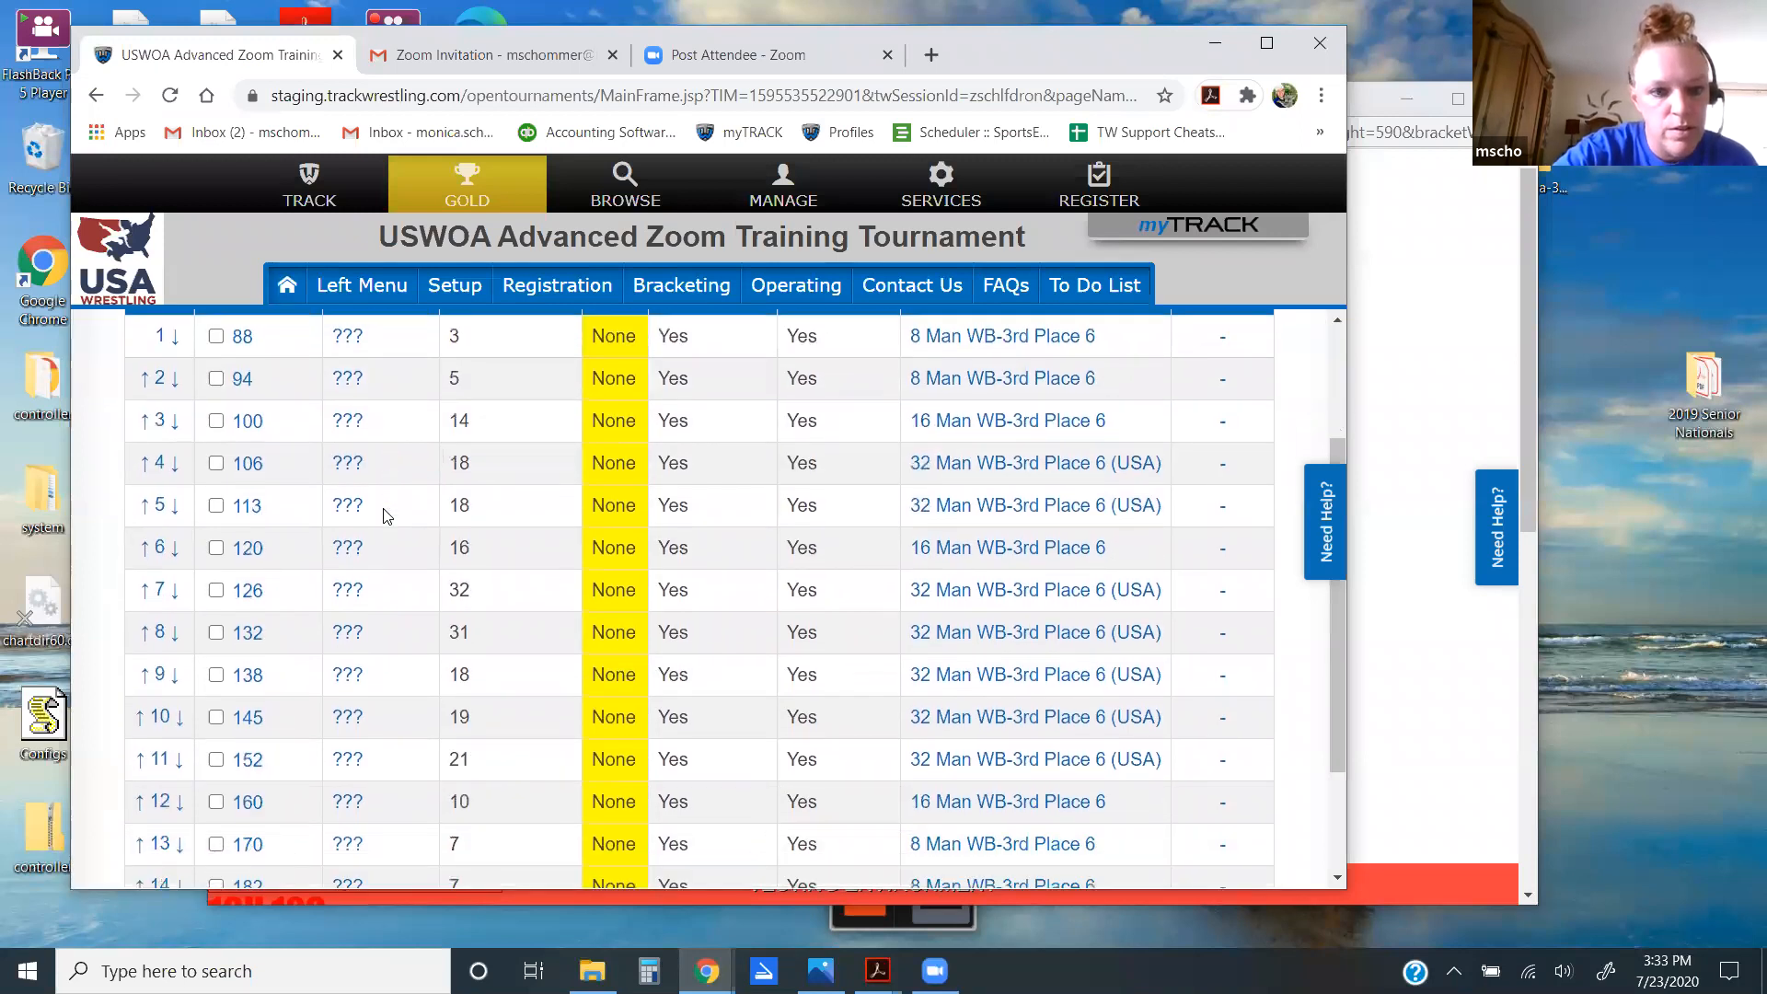
scroll(386, 516, "down", 2)
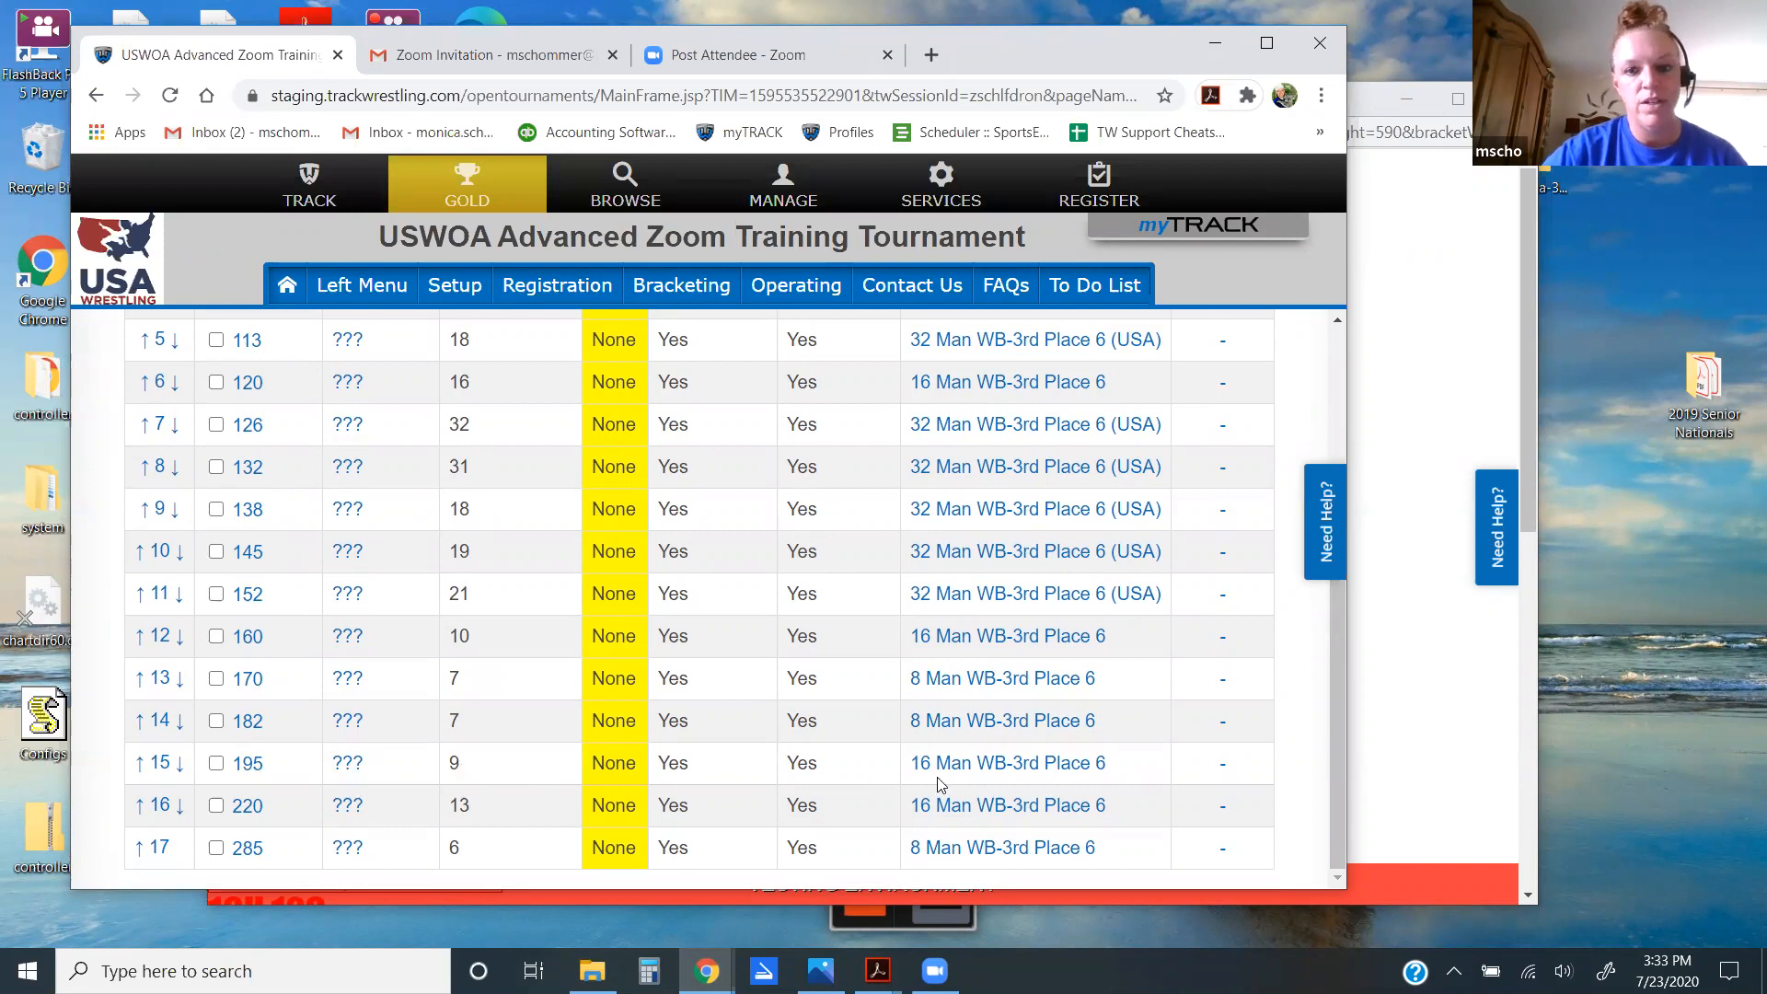
Step: Delete a wrestler from 16U 195, confirming with 'delete', set to leave a Bye without redraw
left_click(248, 766)
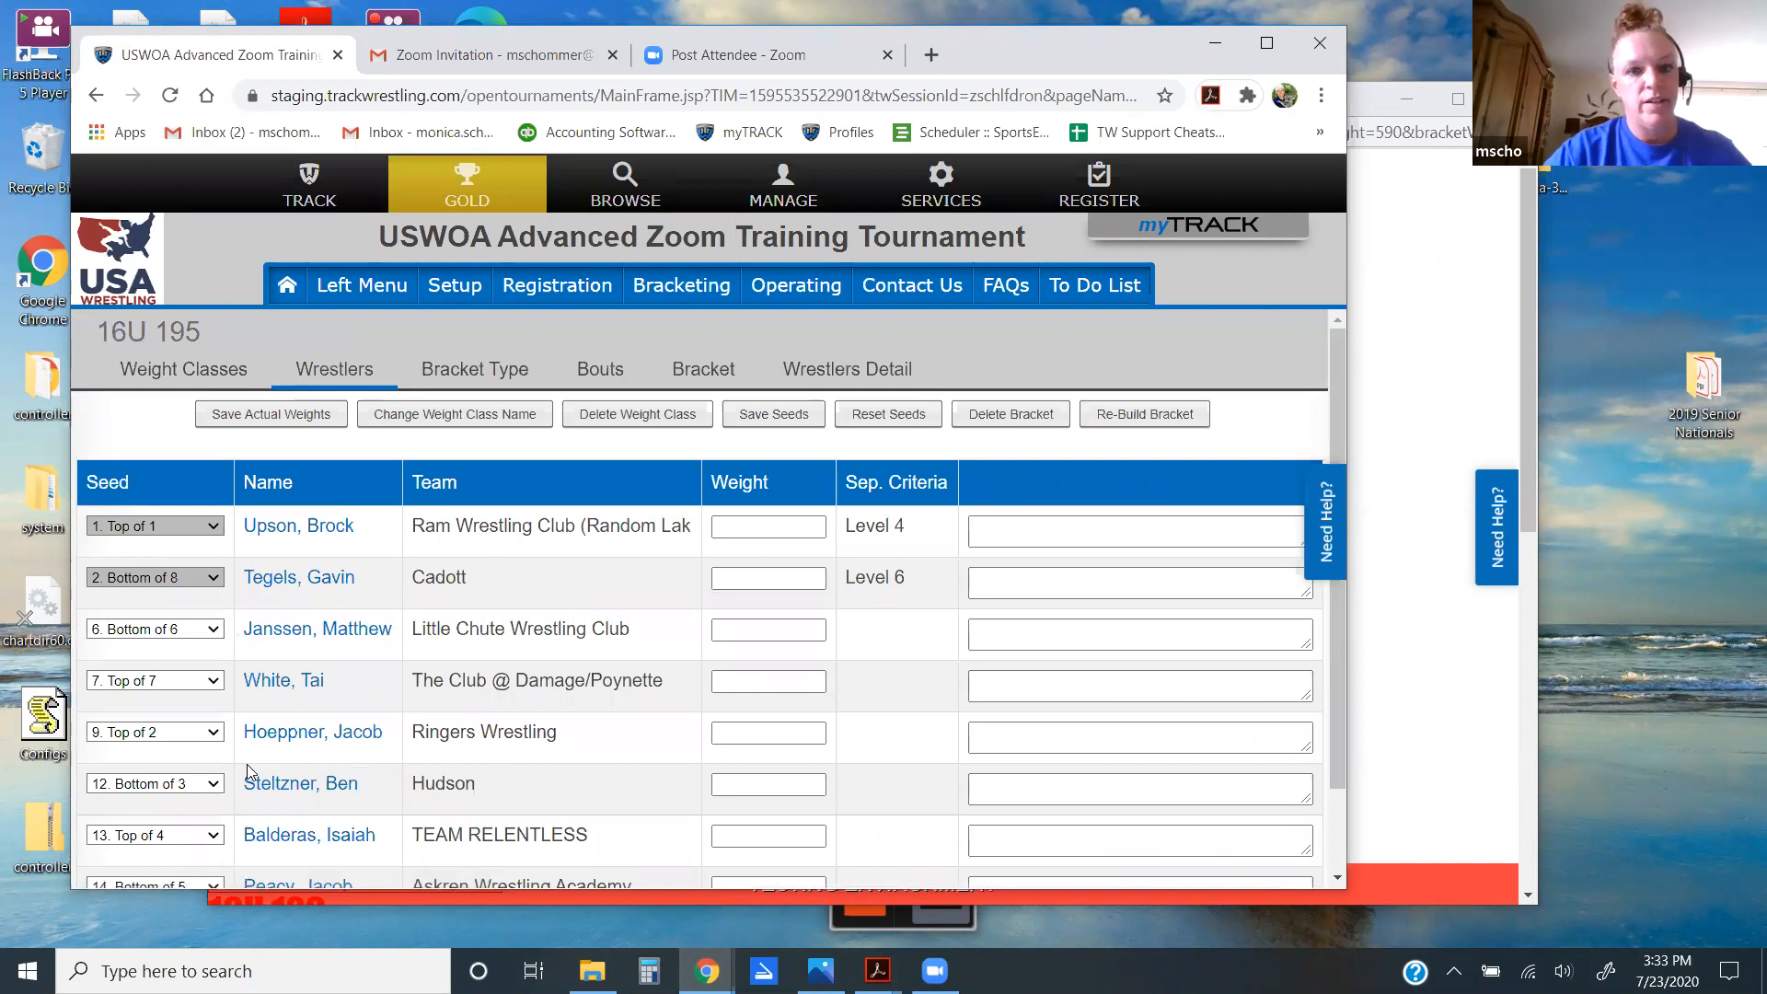
left_click(336, 736)
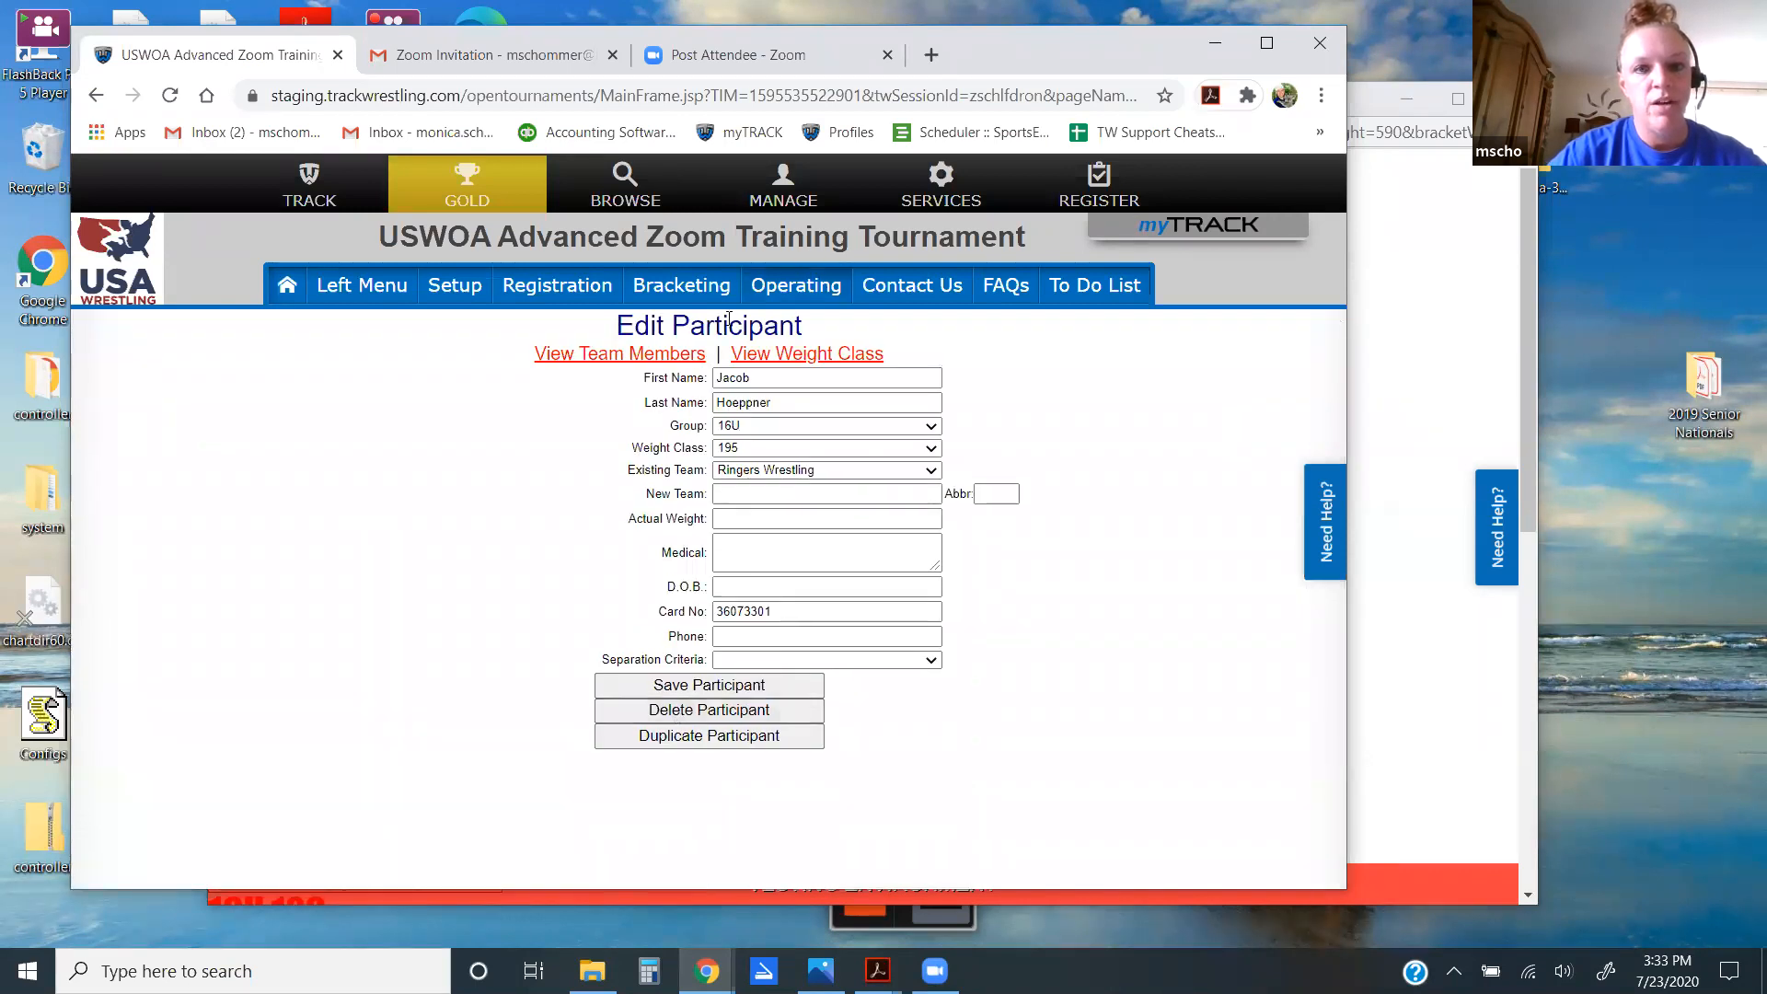
left_click(702, 710)
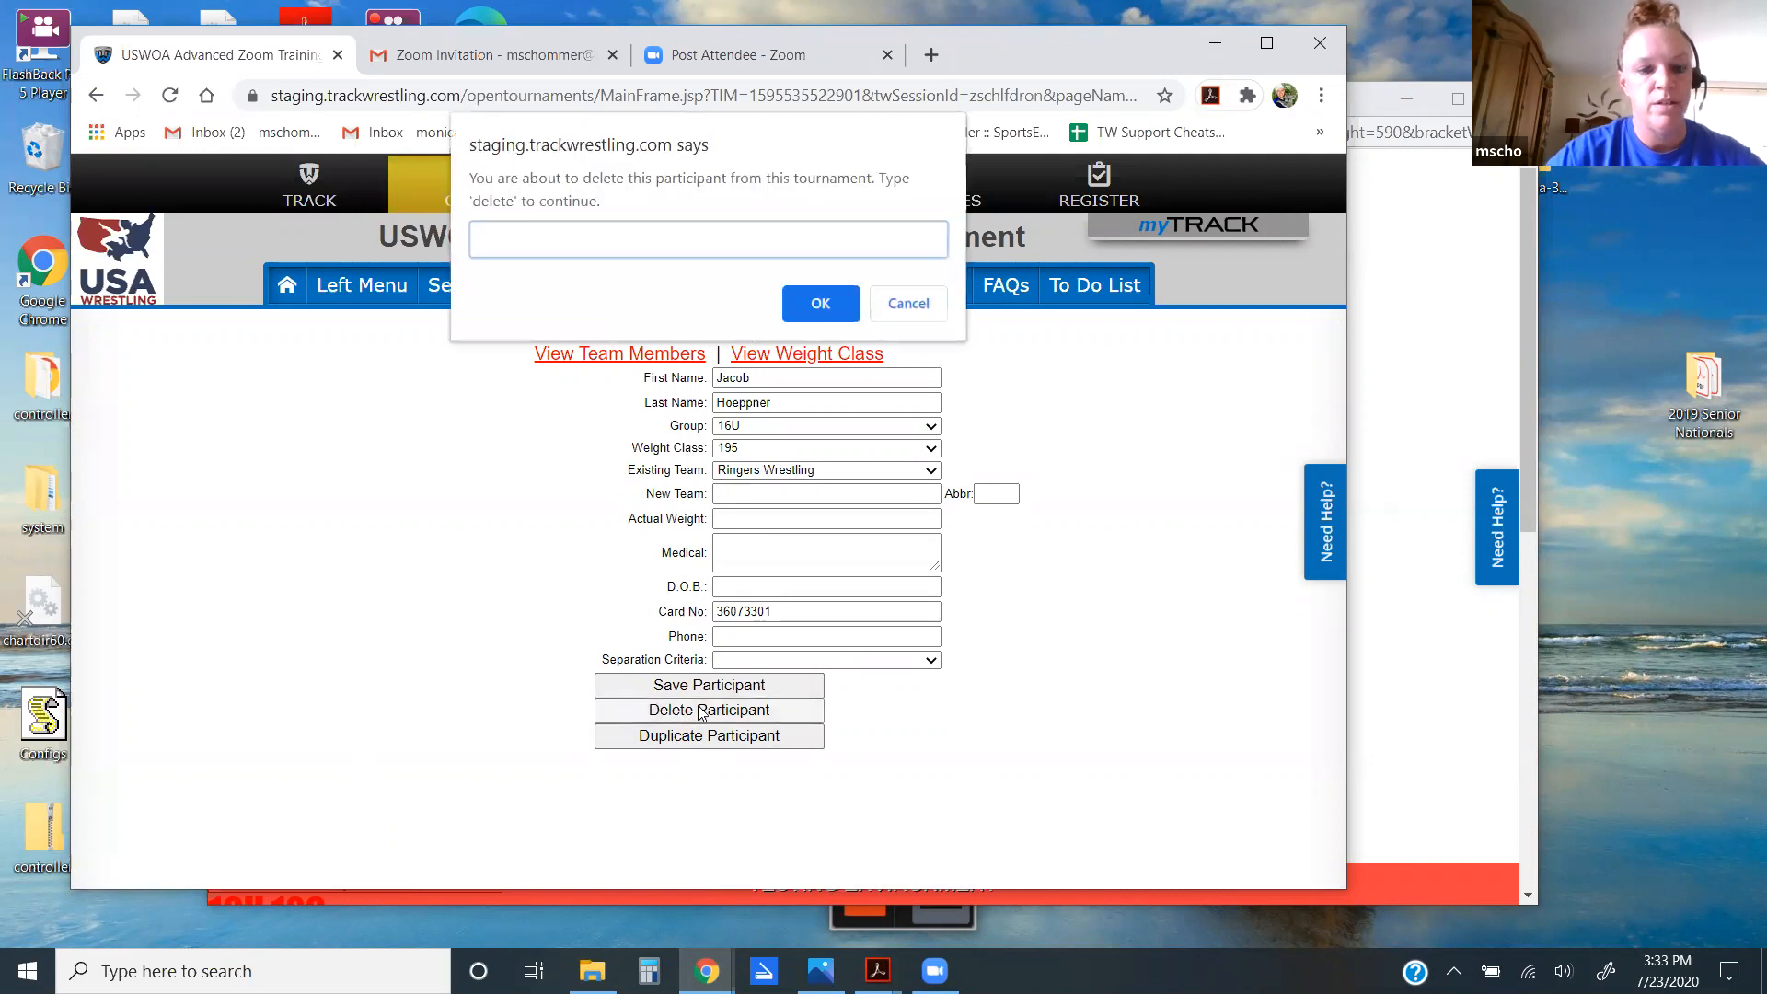
type("delete")
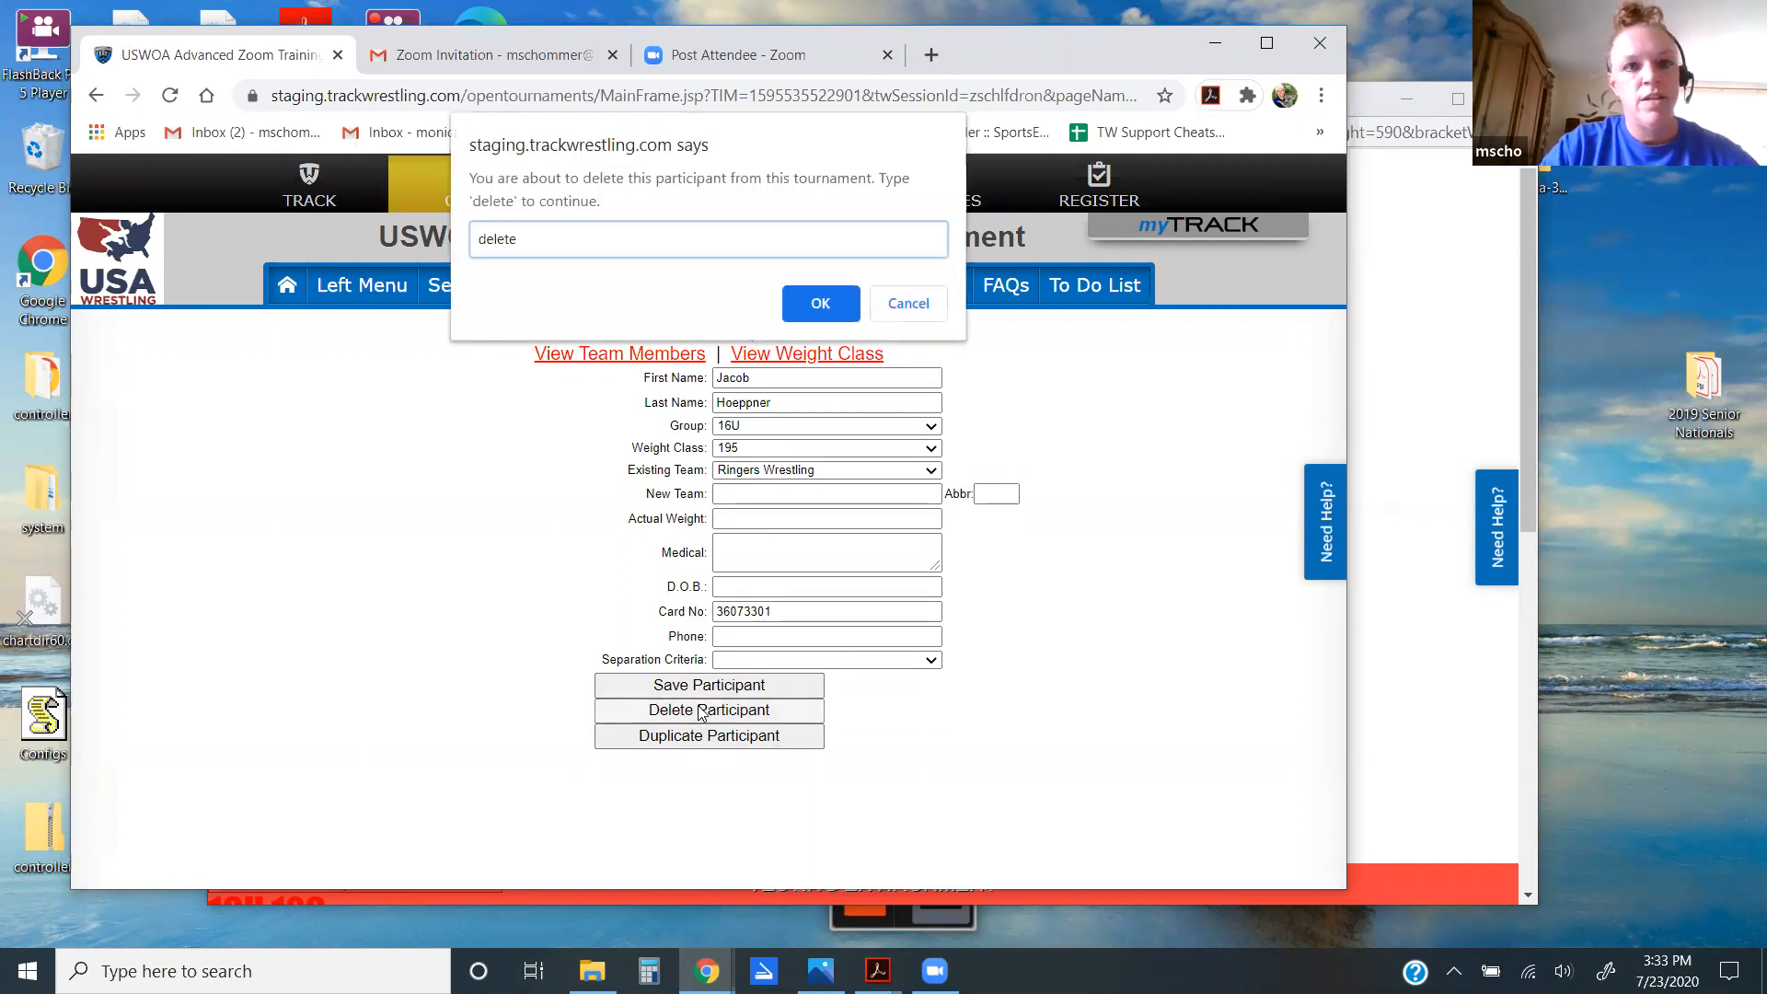
key("Return")
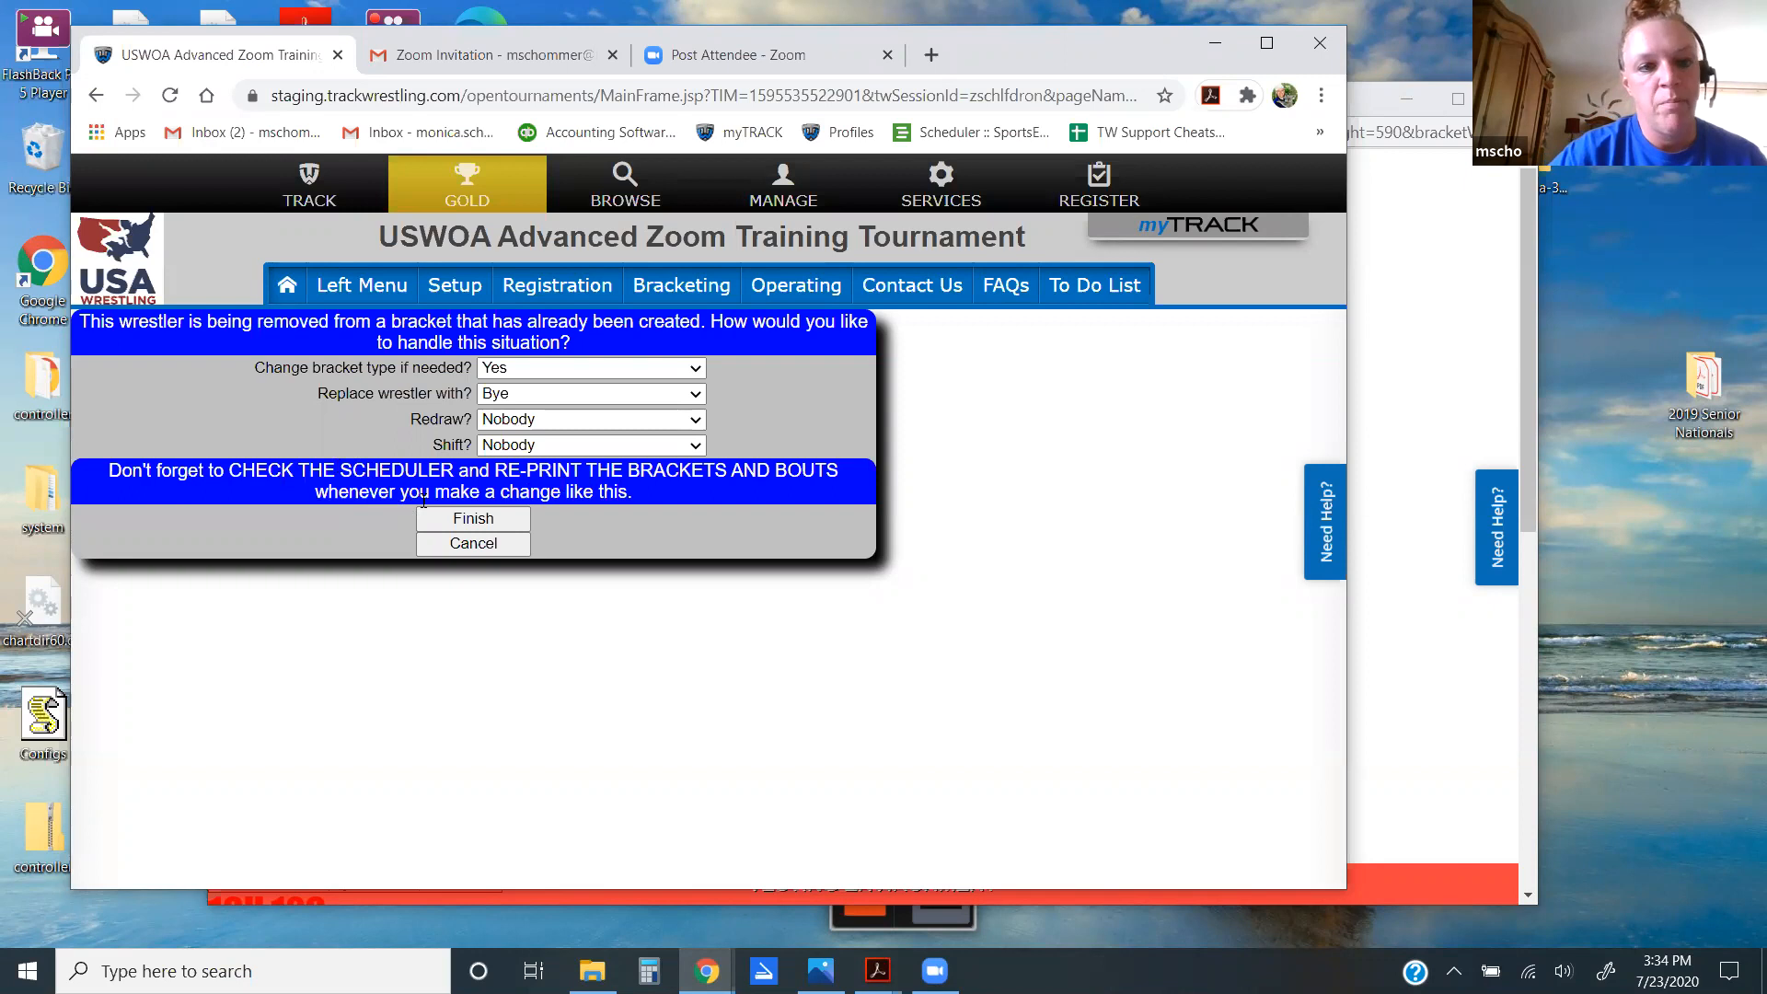
Step: Finish the 16U 195 removal, entering 'finish' in the confirmation prompt
left_click(473, 519)
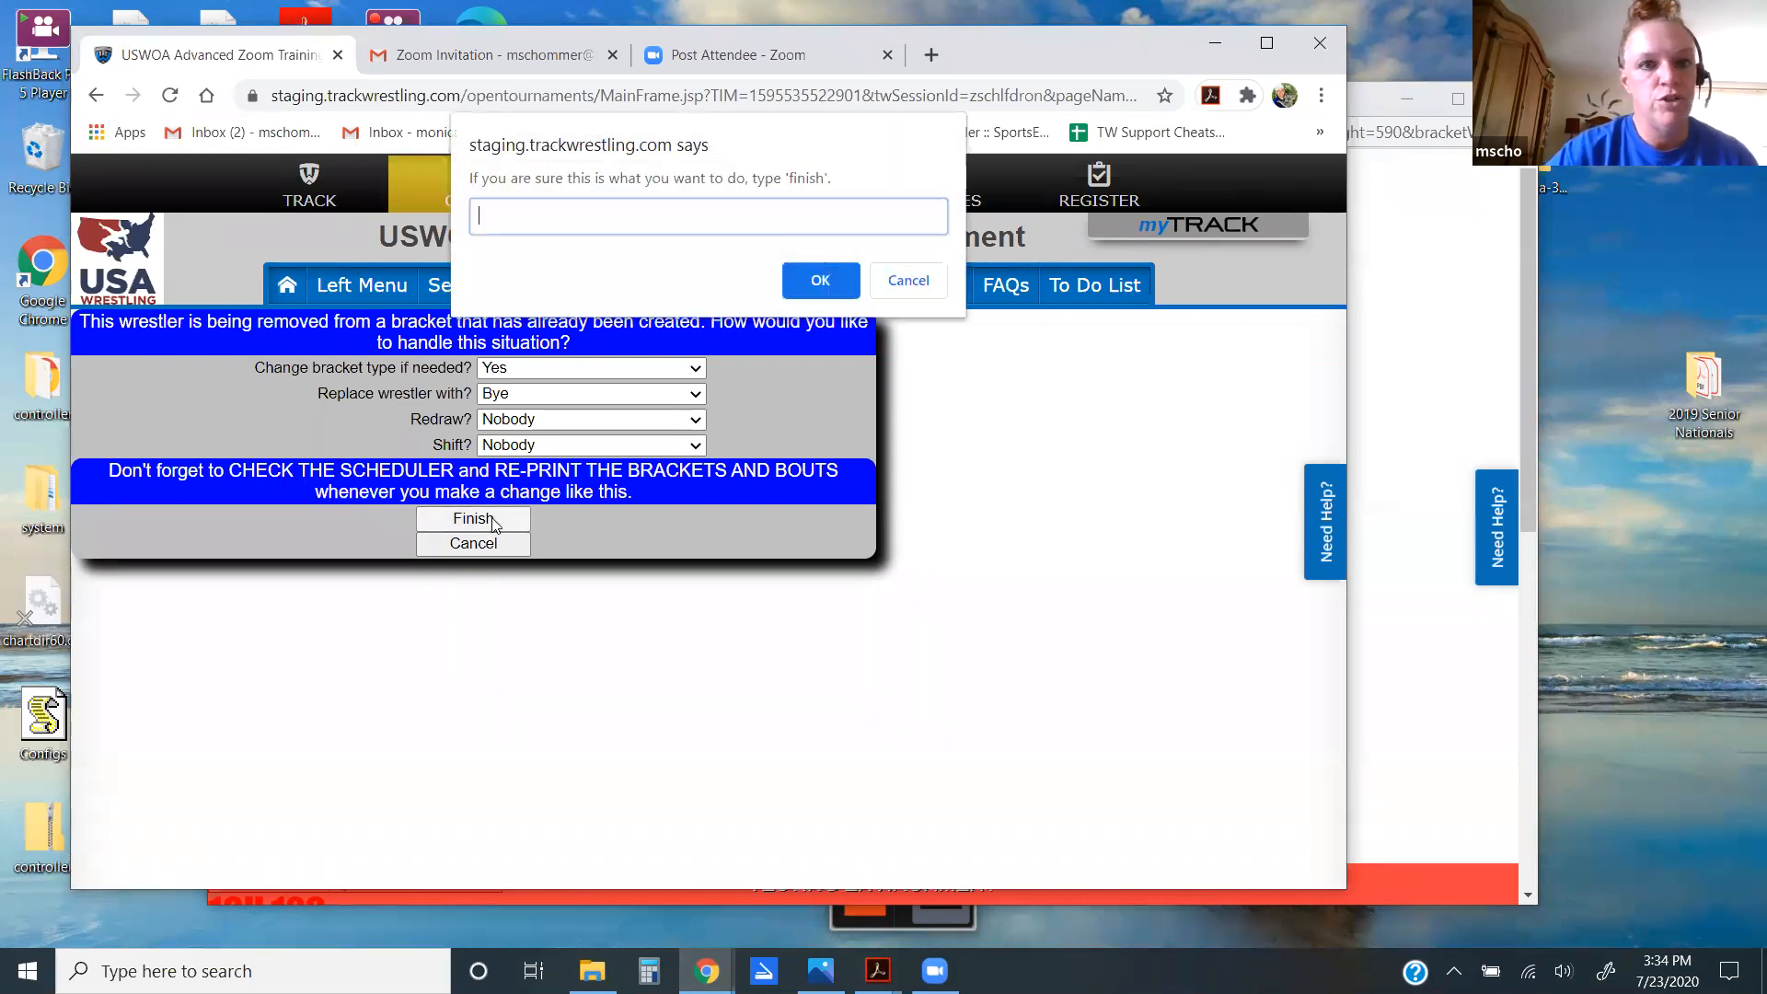
type("finish")
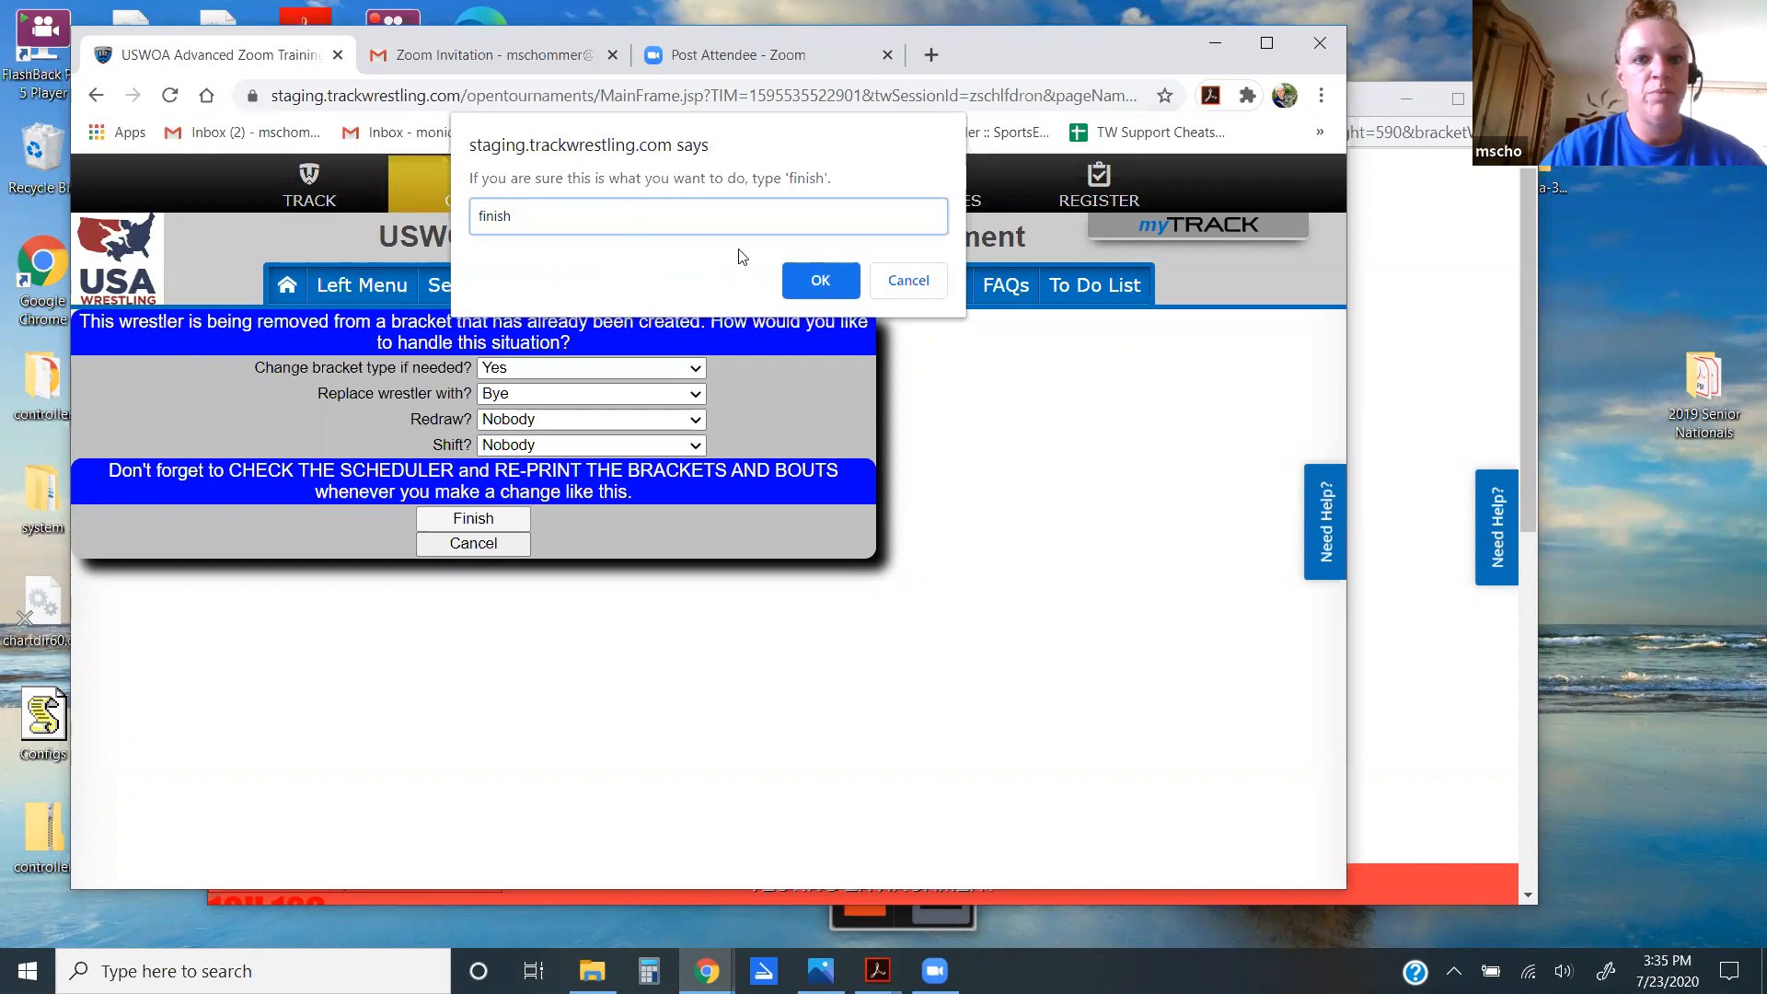
left_click(820, 281)
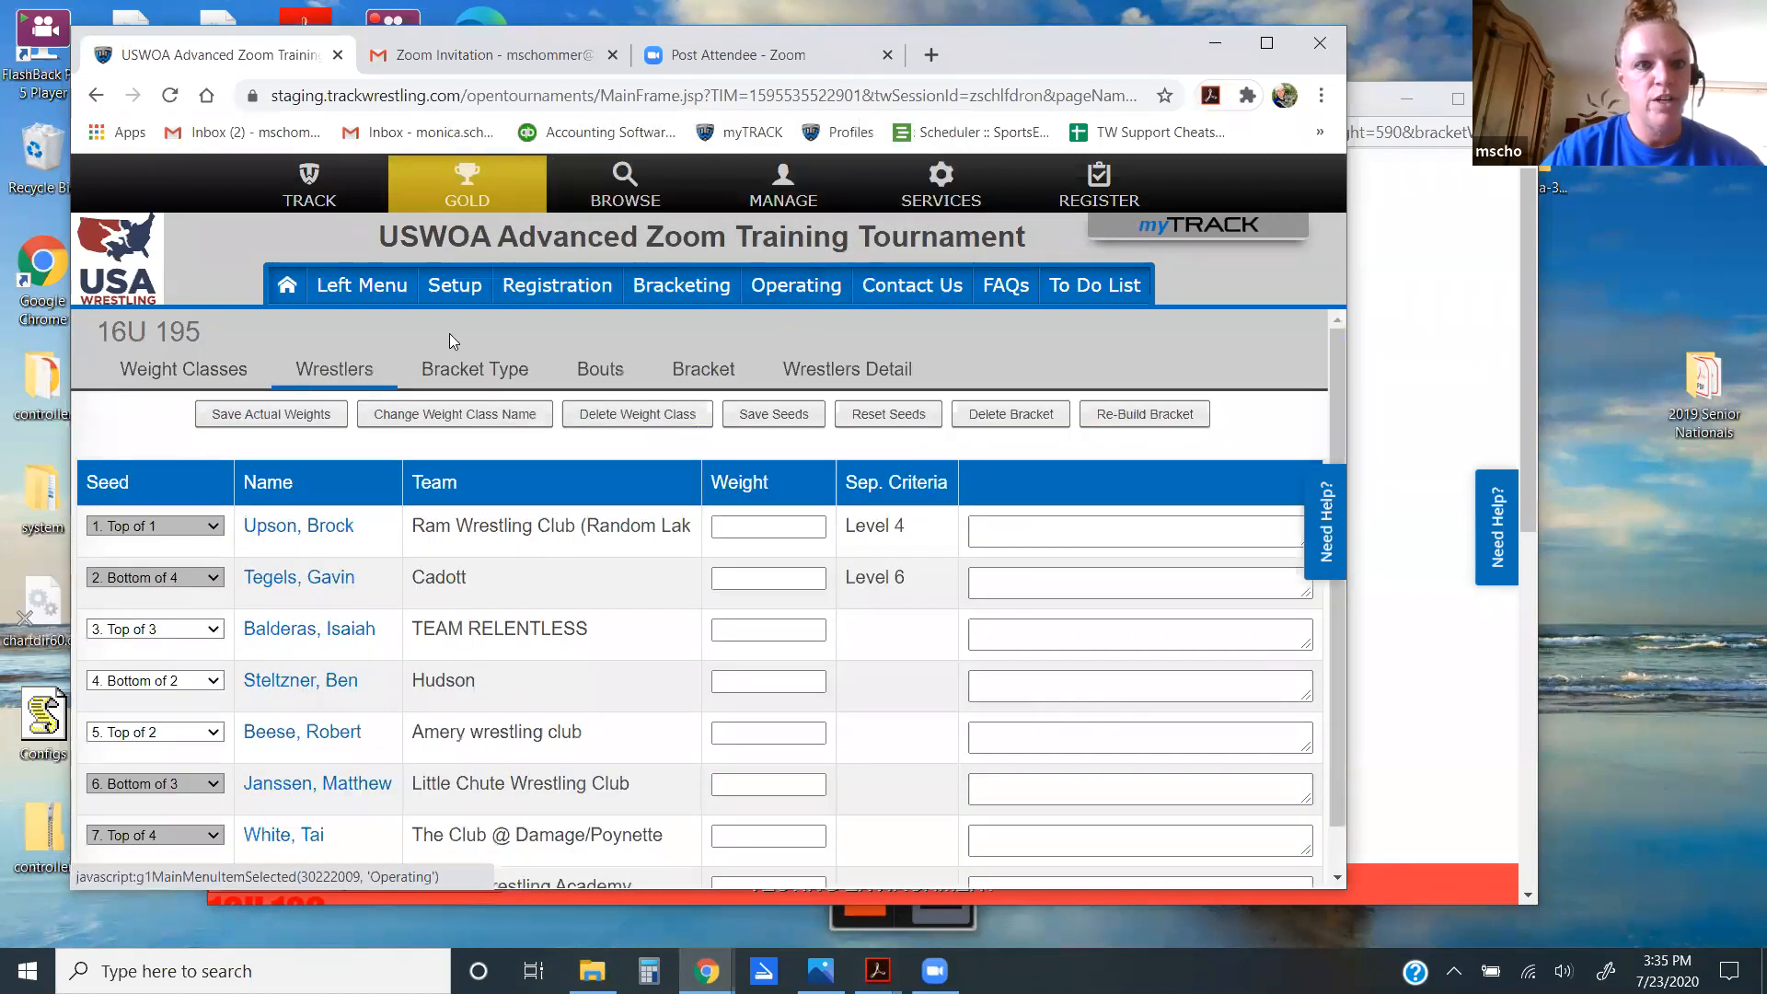
left_click(700, 372)
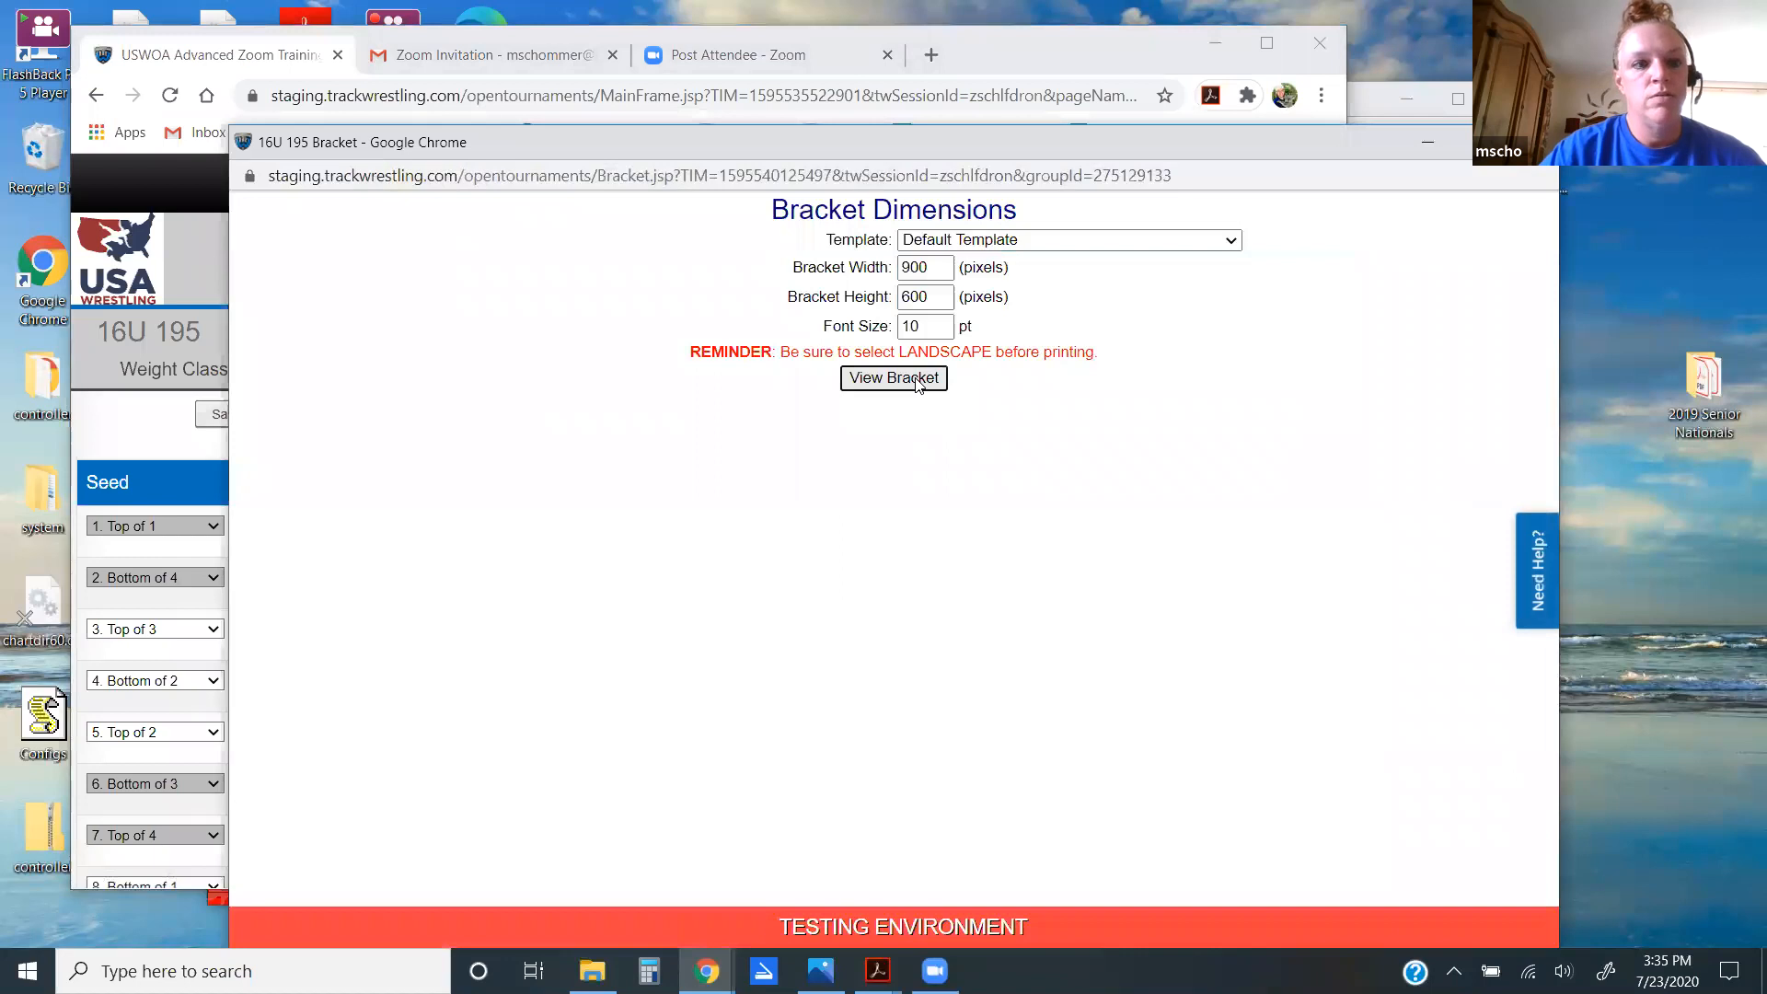
left_click(916, 381)
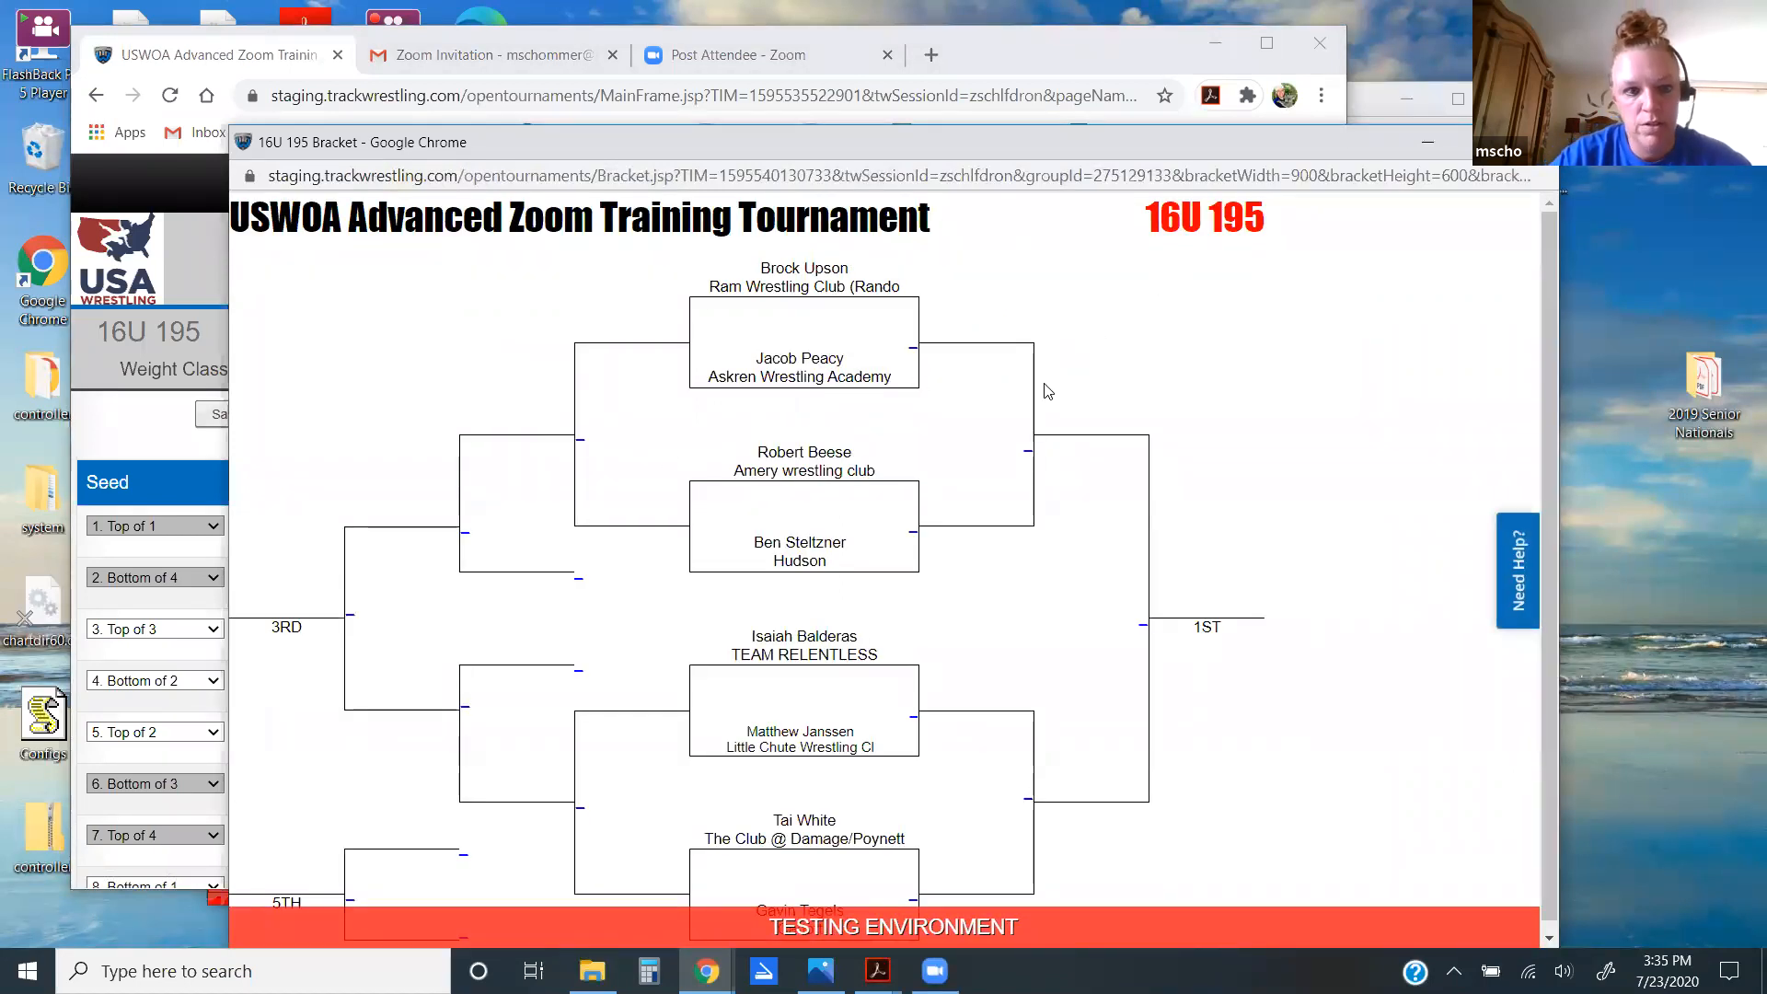
left_click(135, 425)
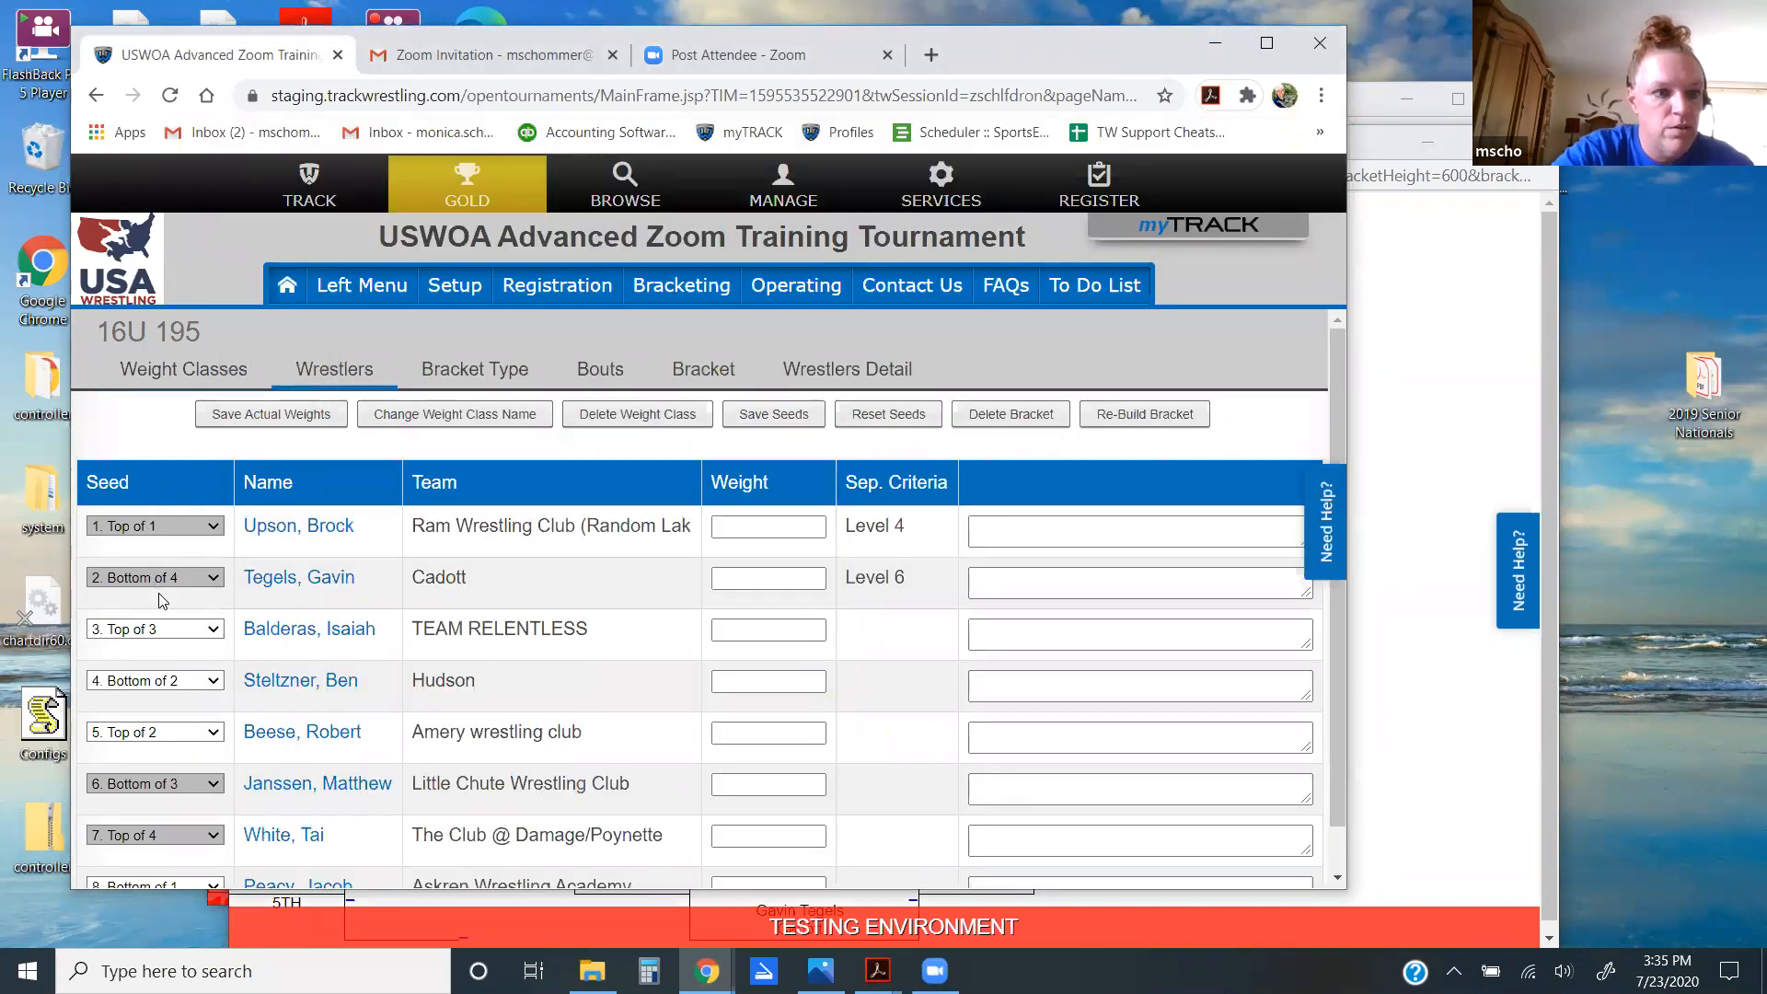
scroll(163, 600, "down", 1)
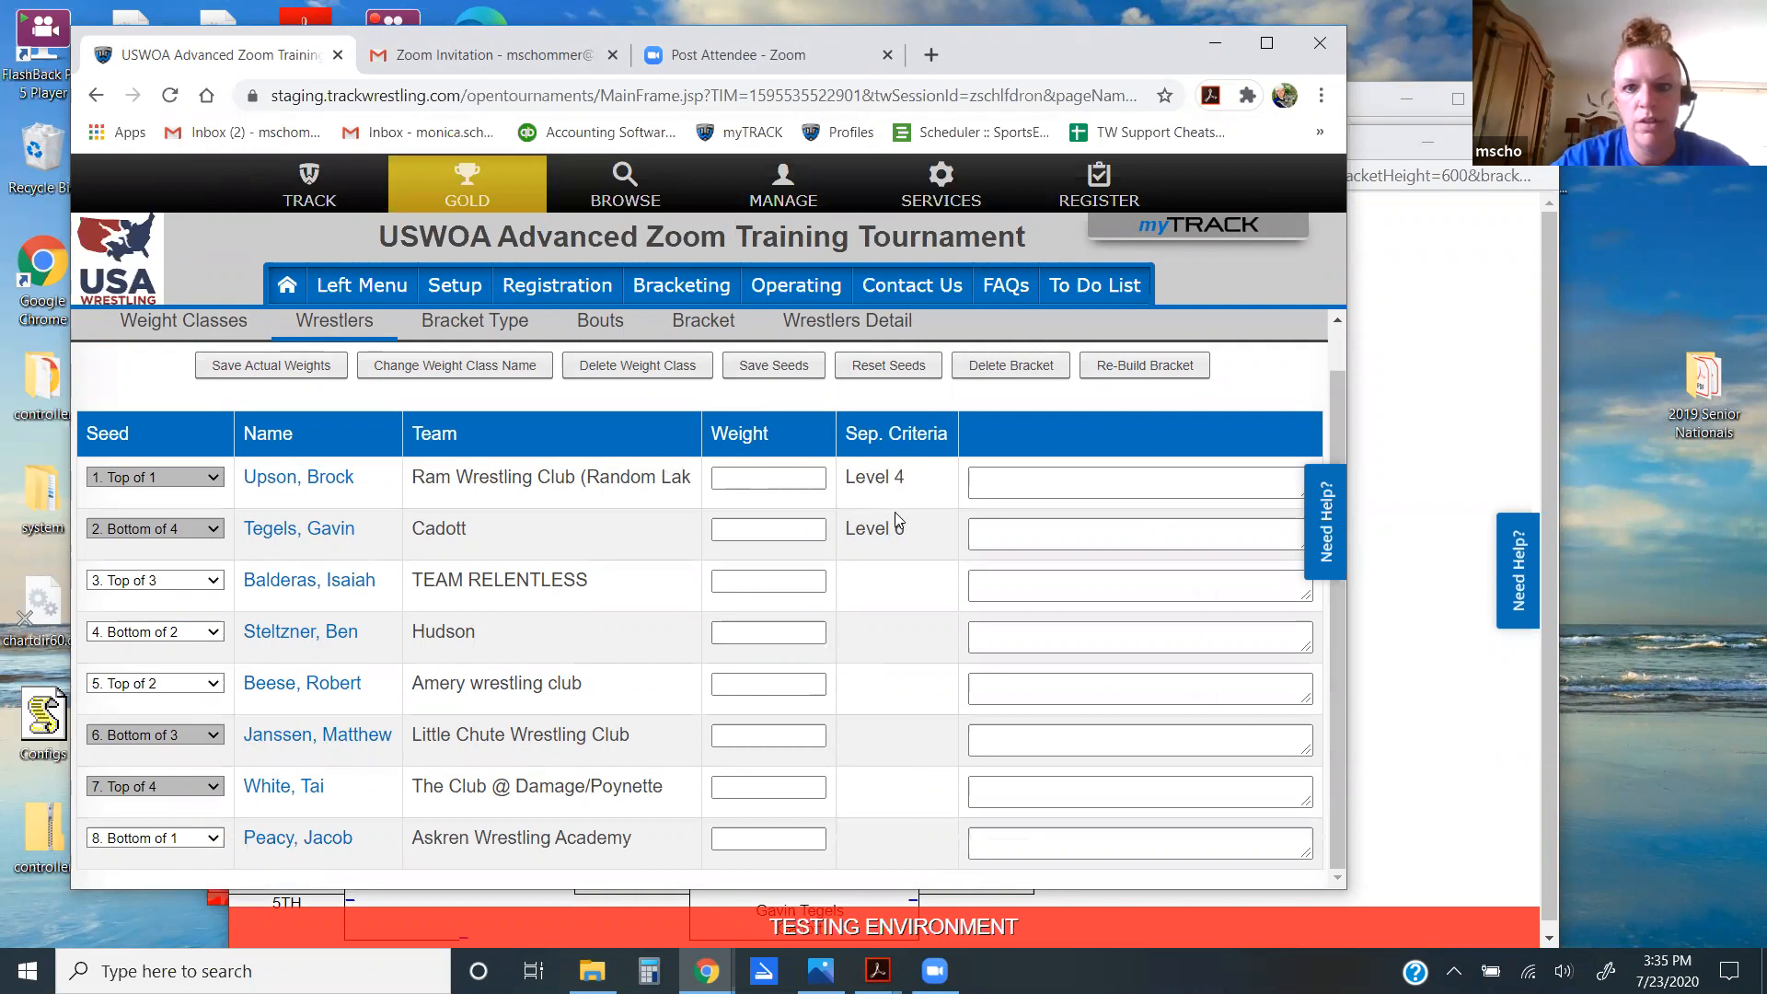
left_click(1440, 448)
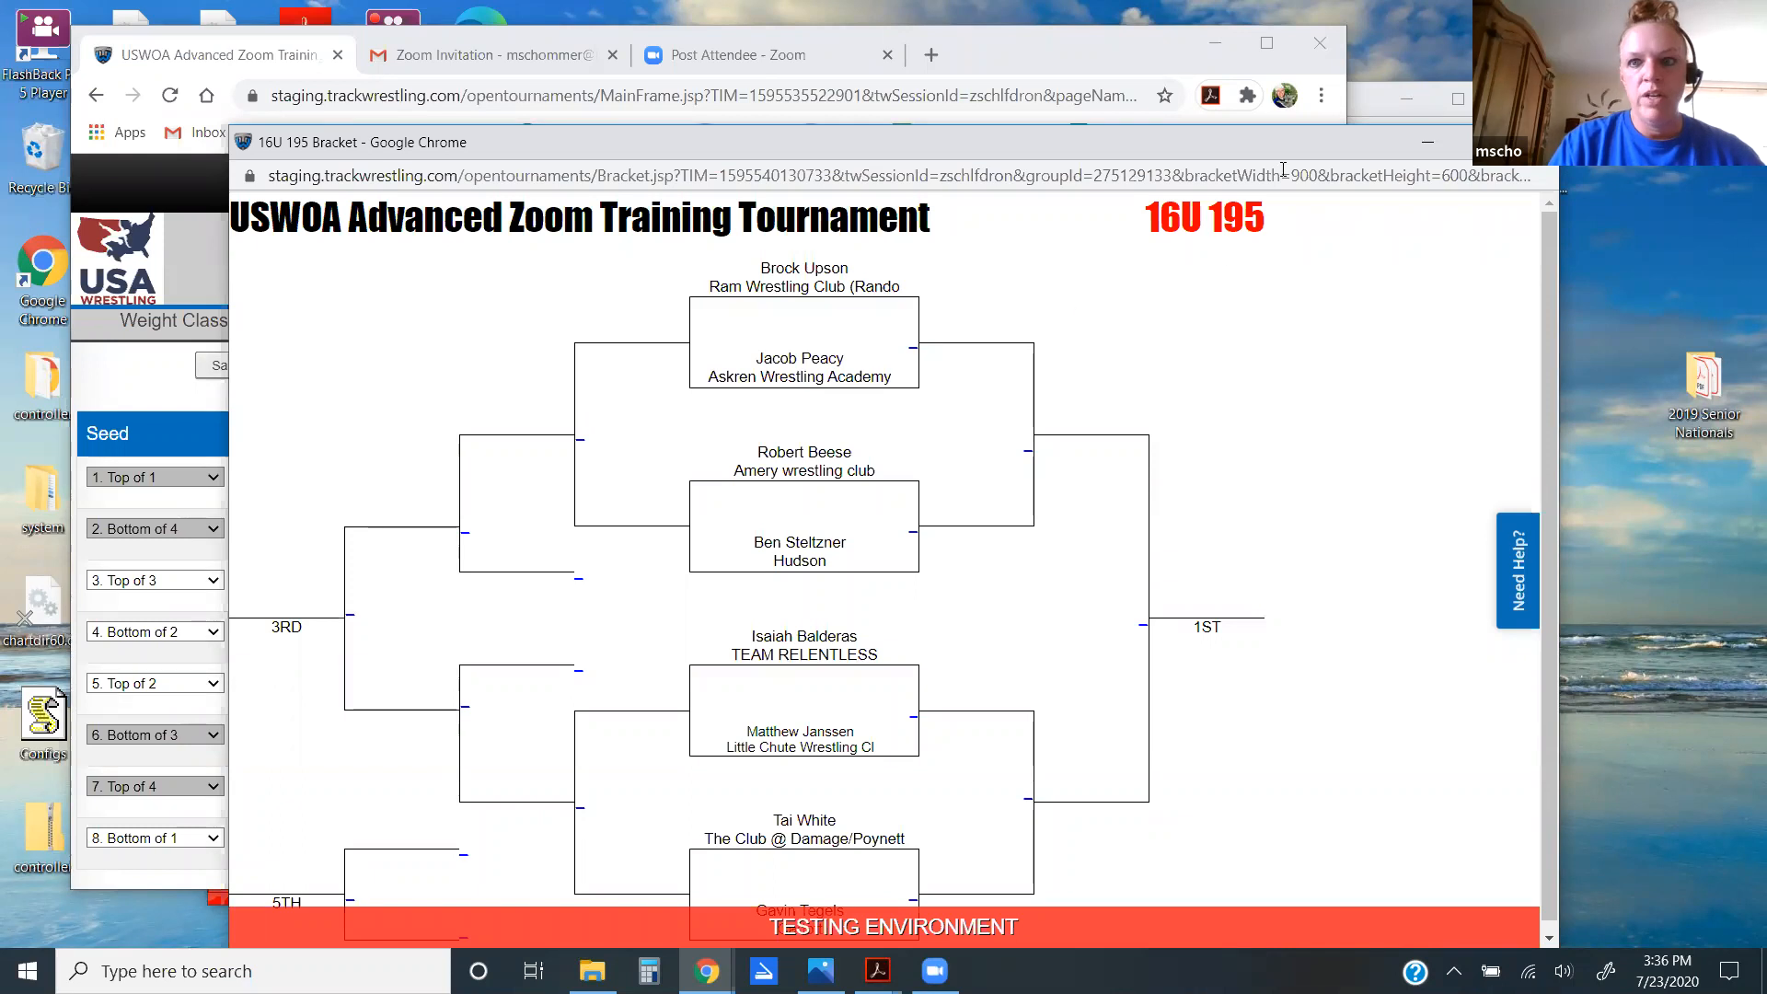
left_click_drag(1277, 133, 1201, 120)
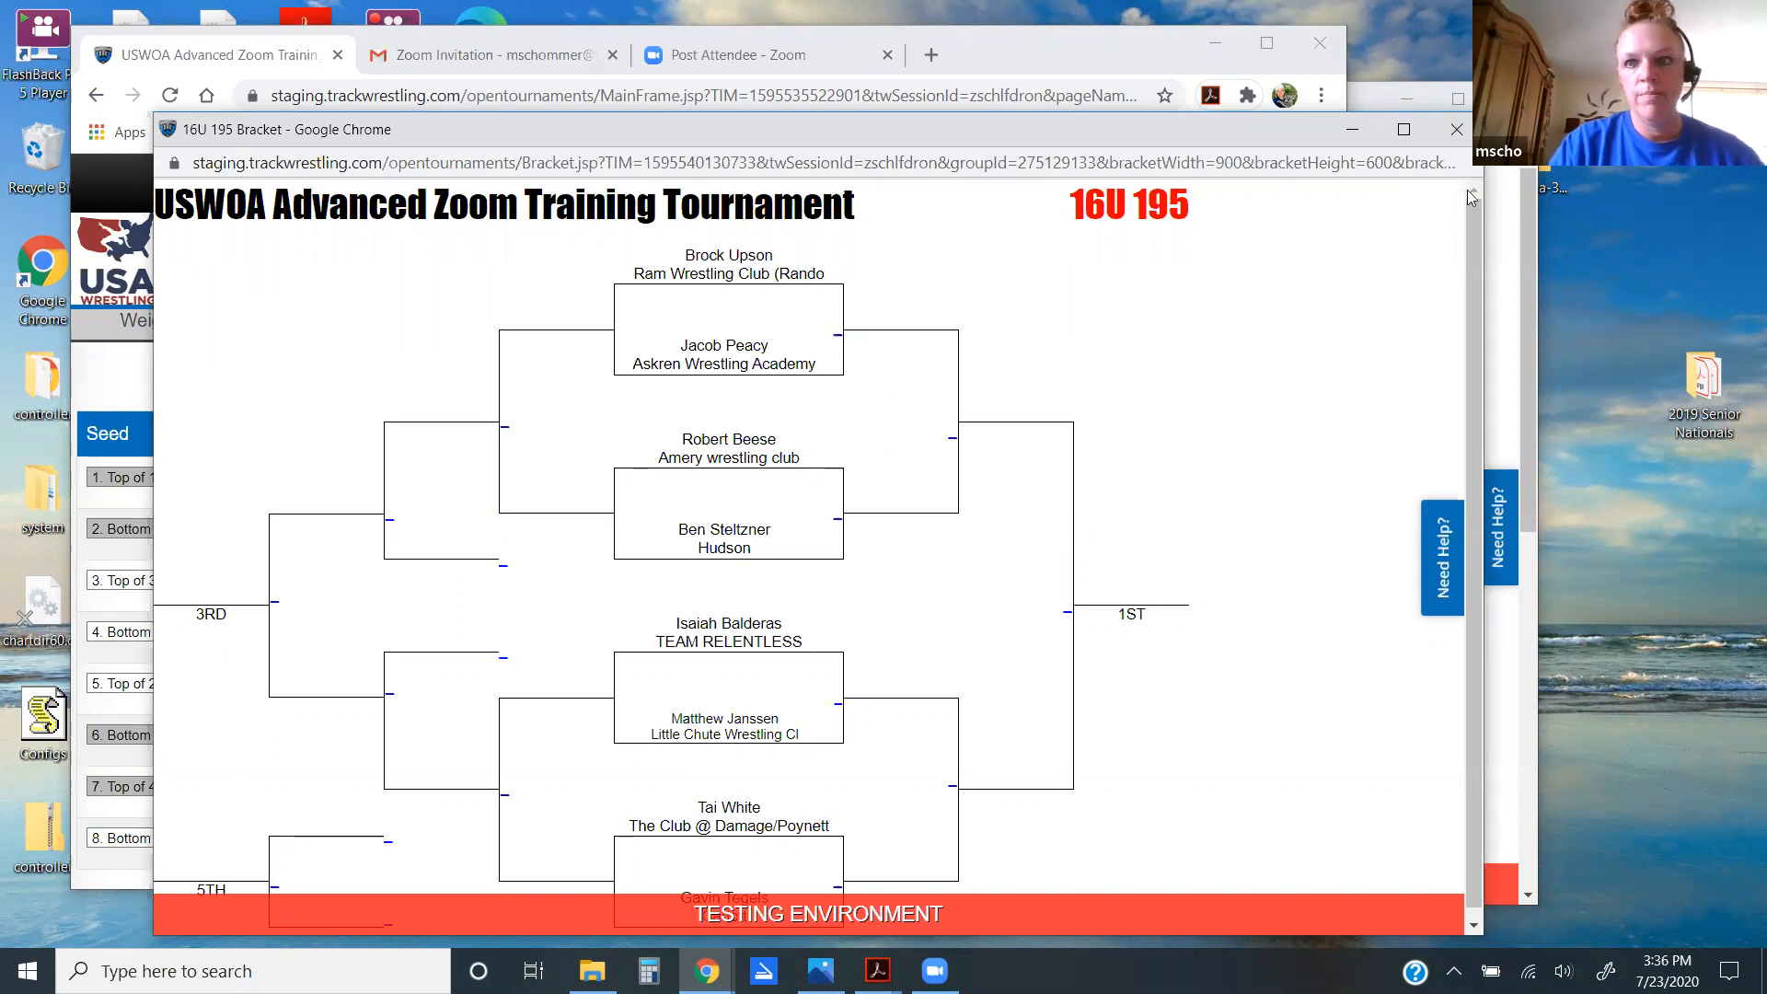
key("ctrl+w")
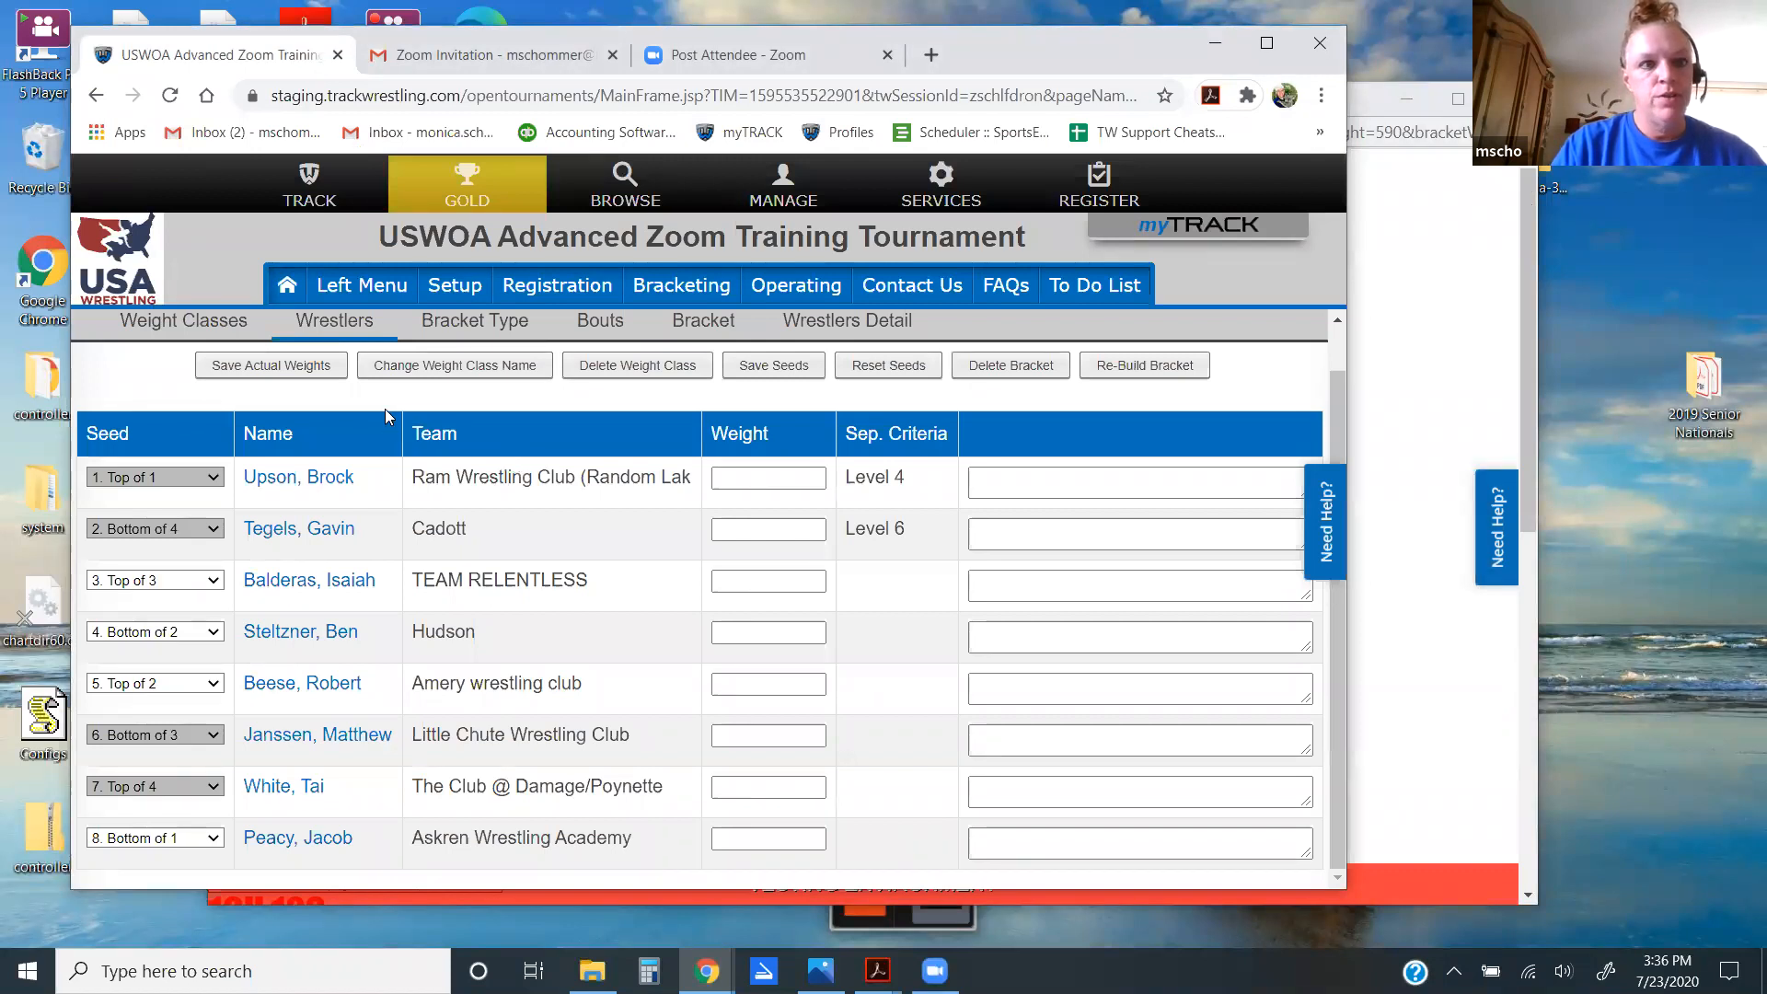
Step: Return to the 16U weight classes, then open Registration > Onsite Registration
left_click(220, 331)
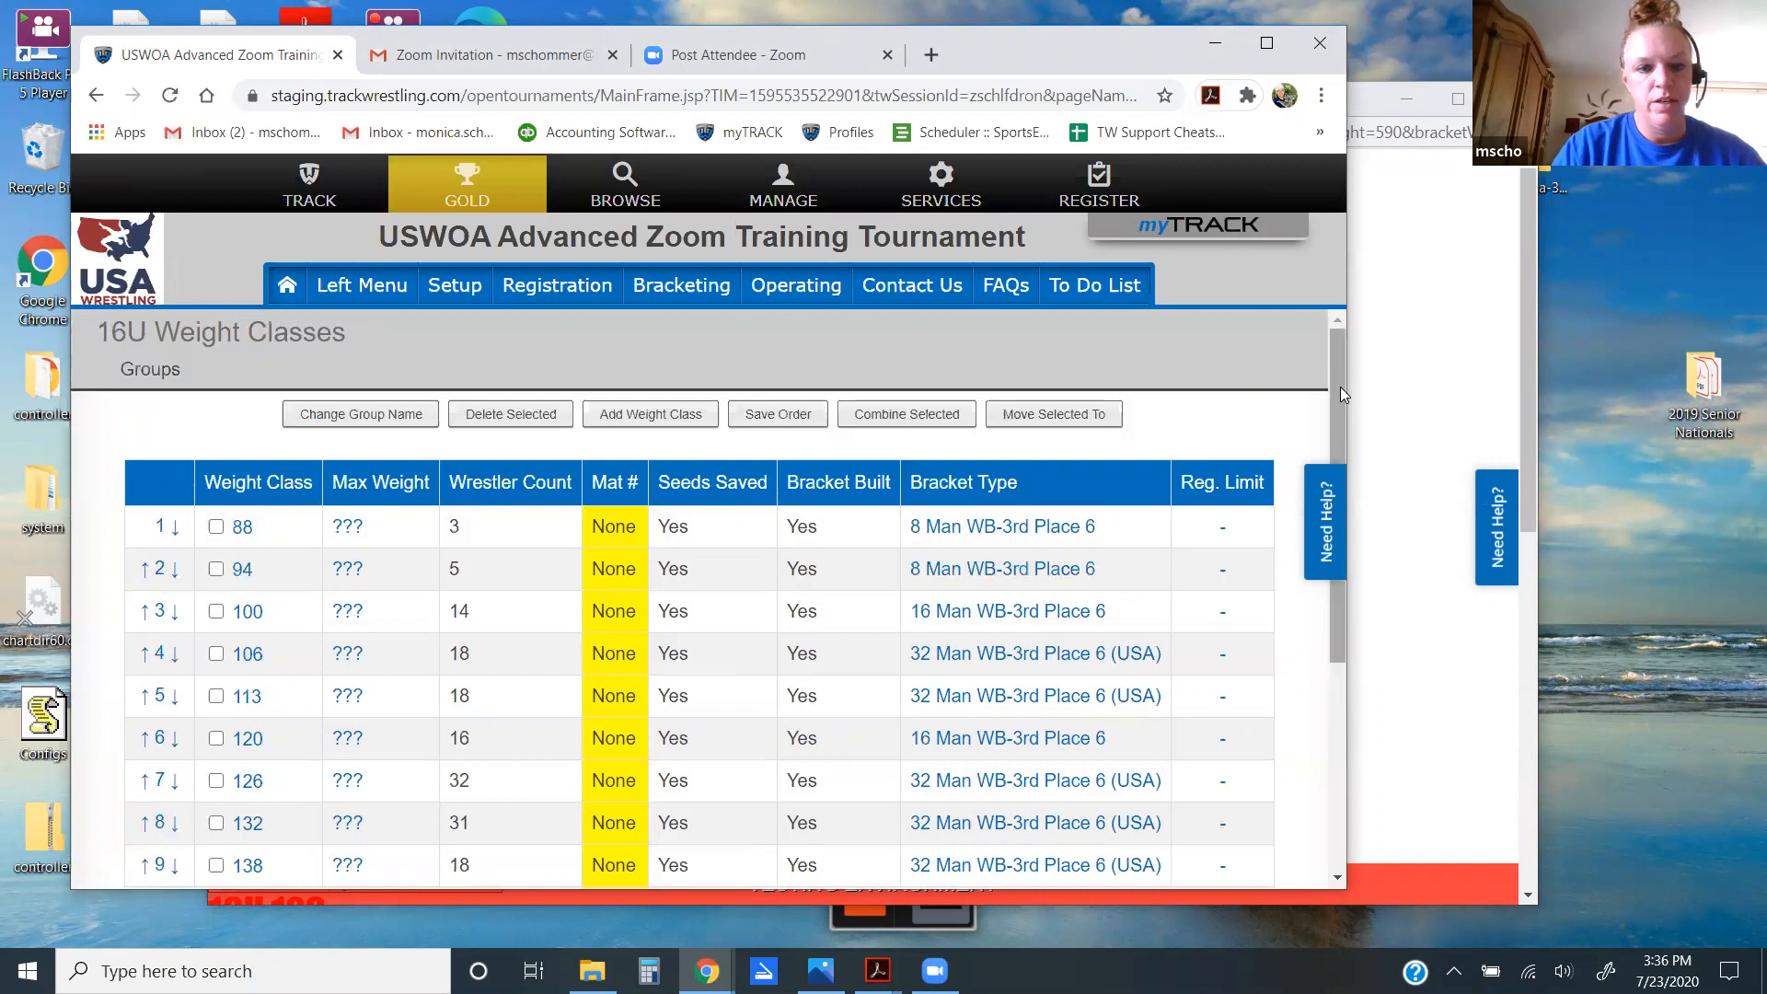
left_click_drag(1340, 386, 1340, 430)
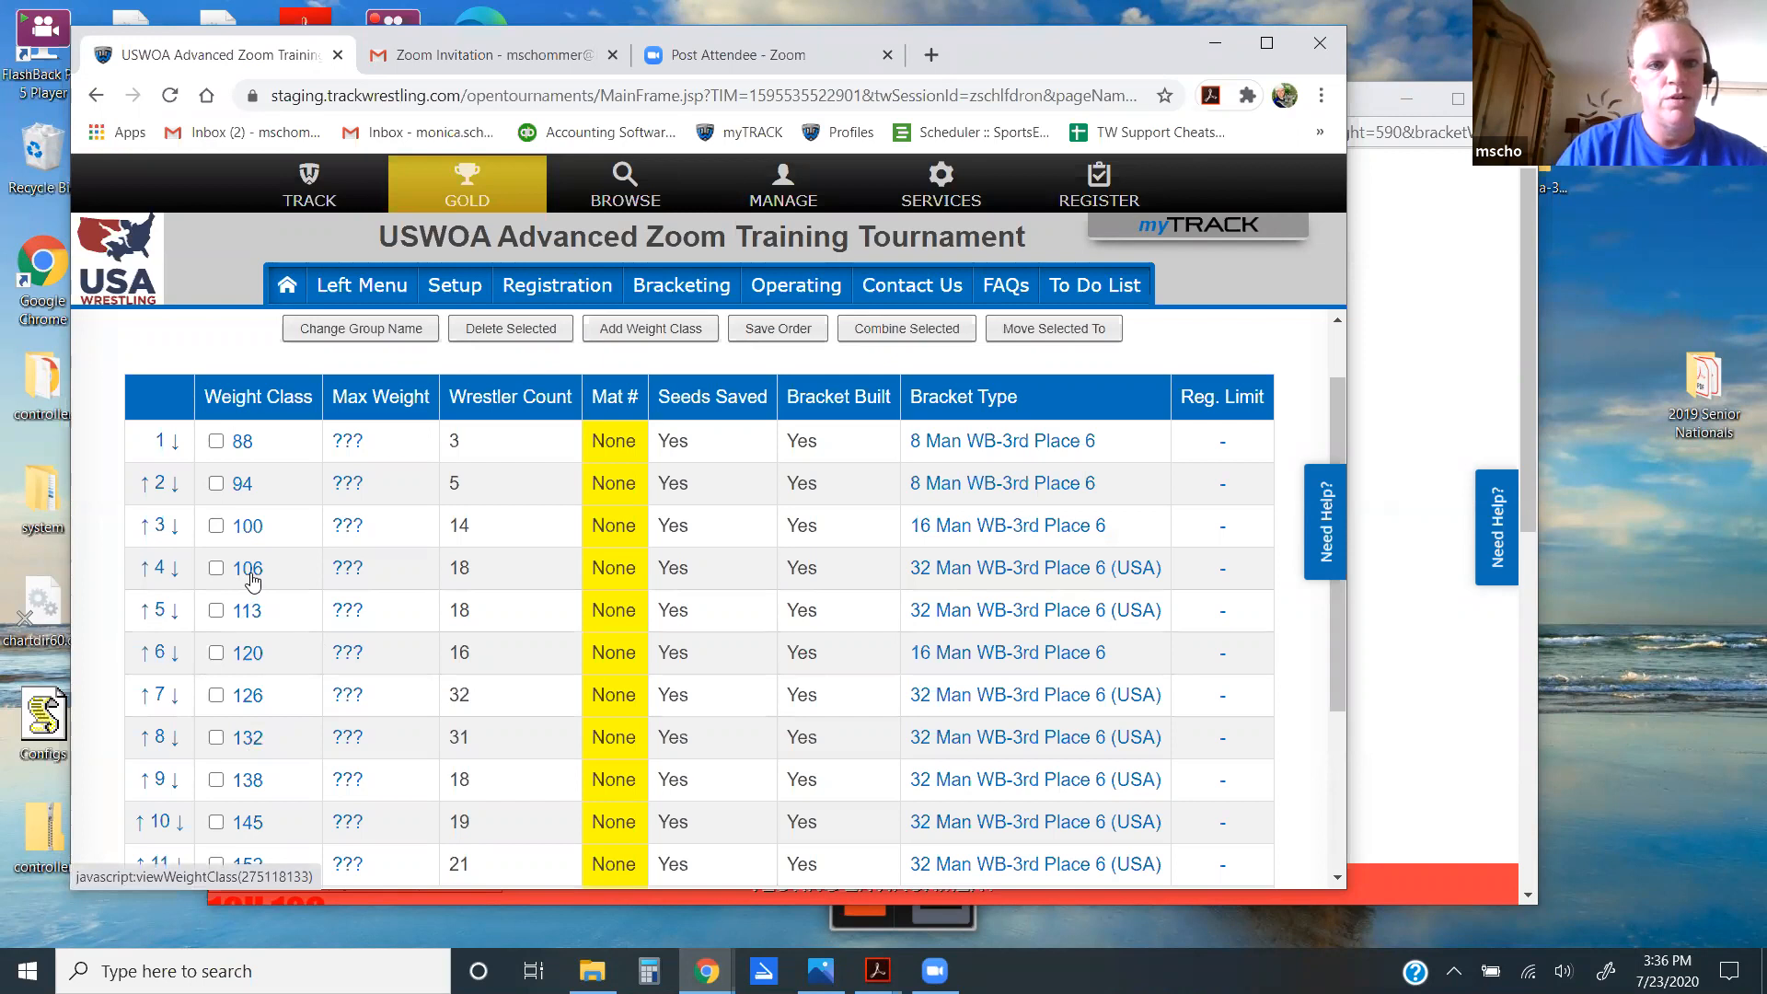
left_click(808, 293)
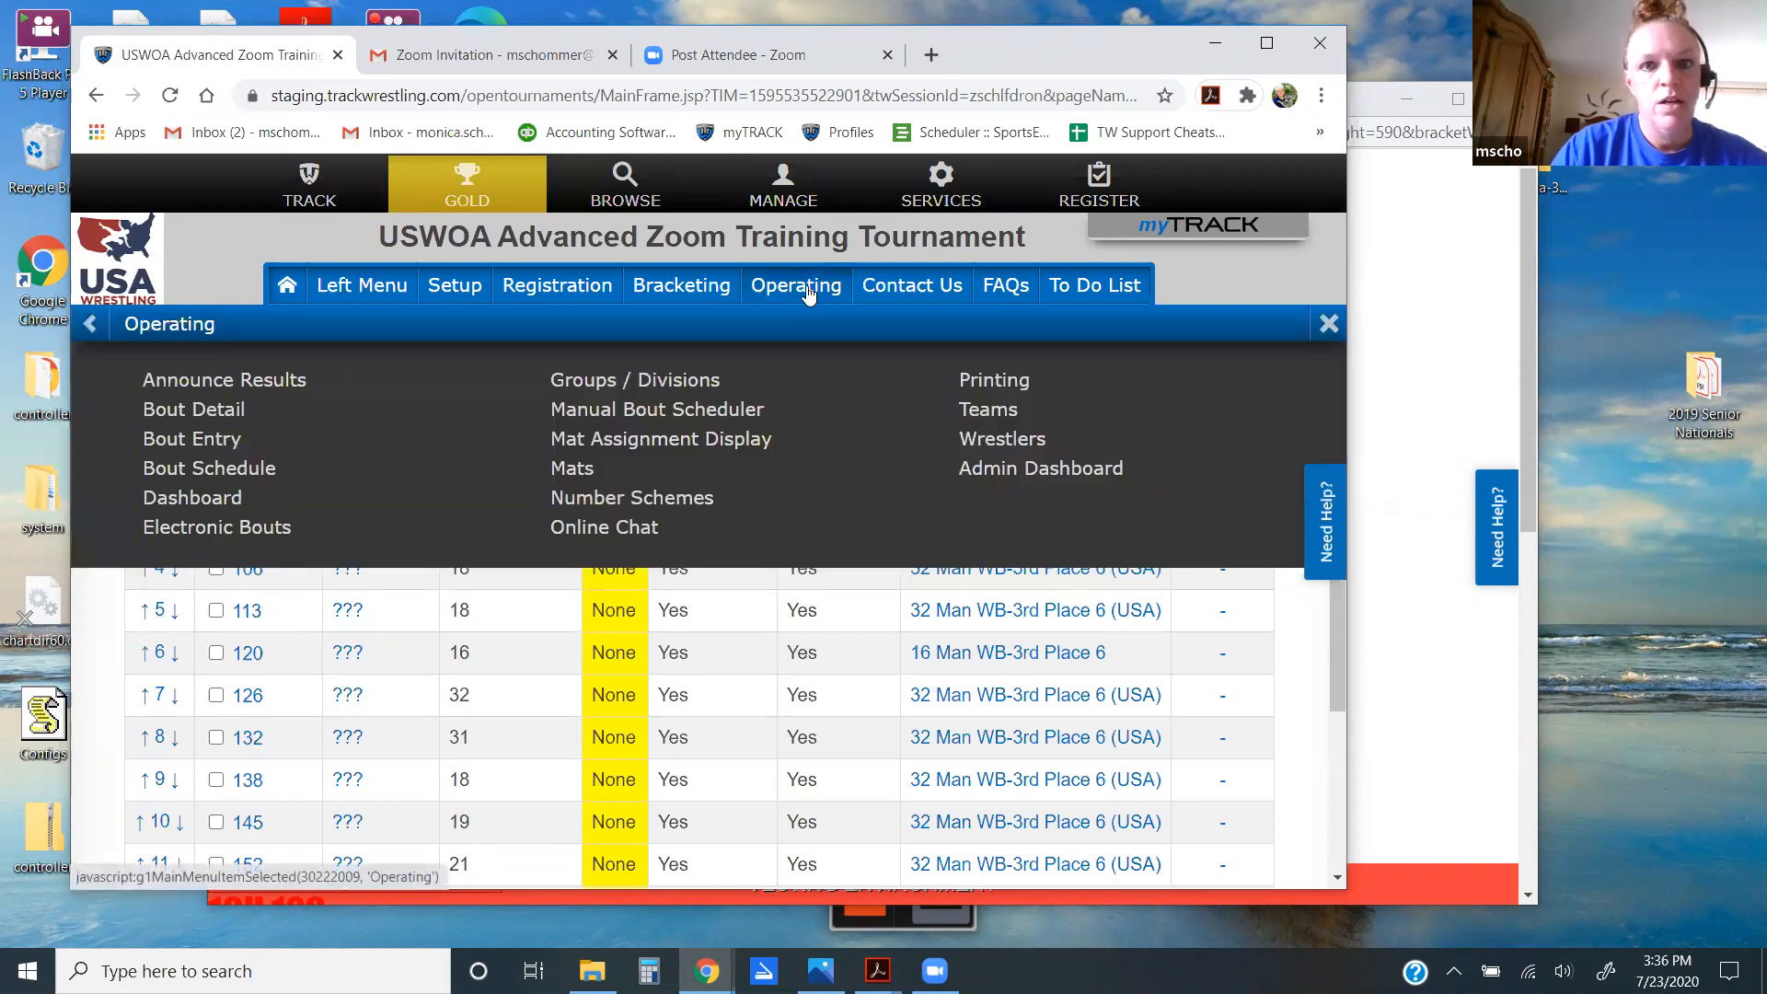
left_click(545, 286)
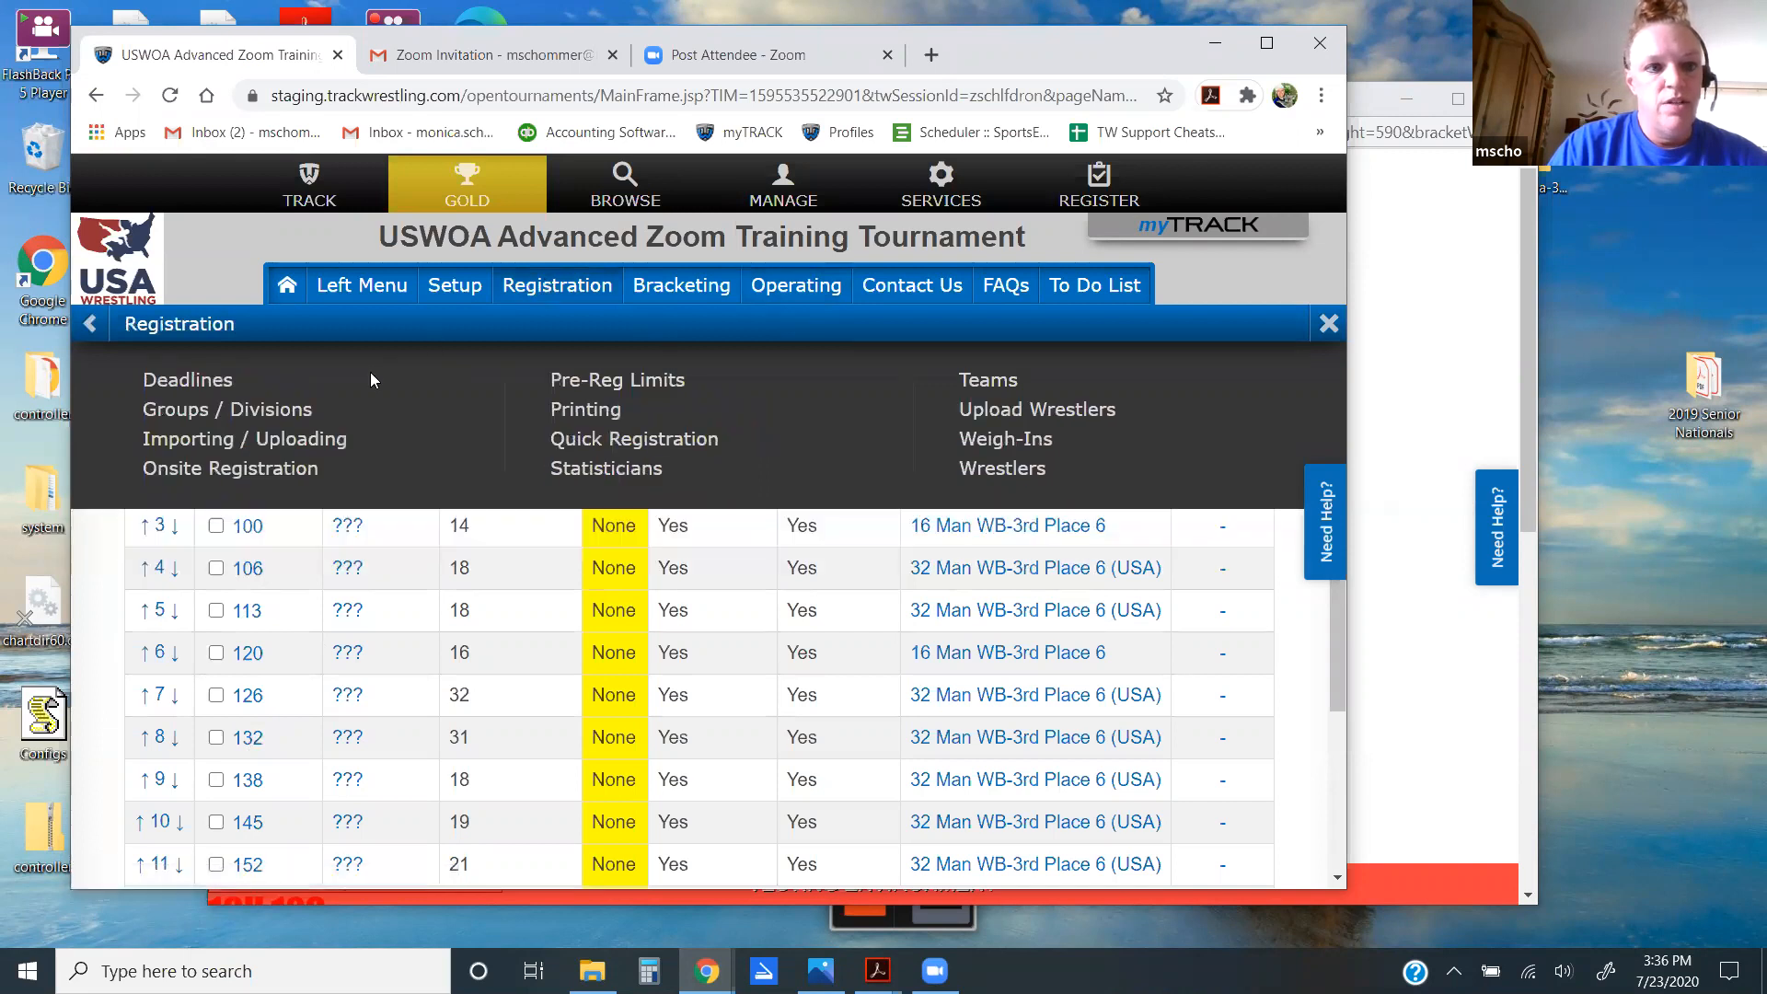
left_click(259, 480)
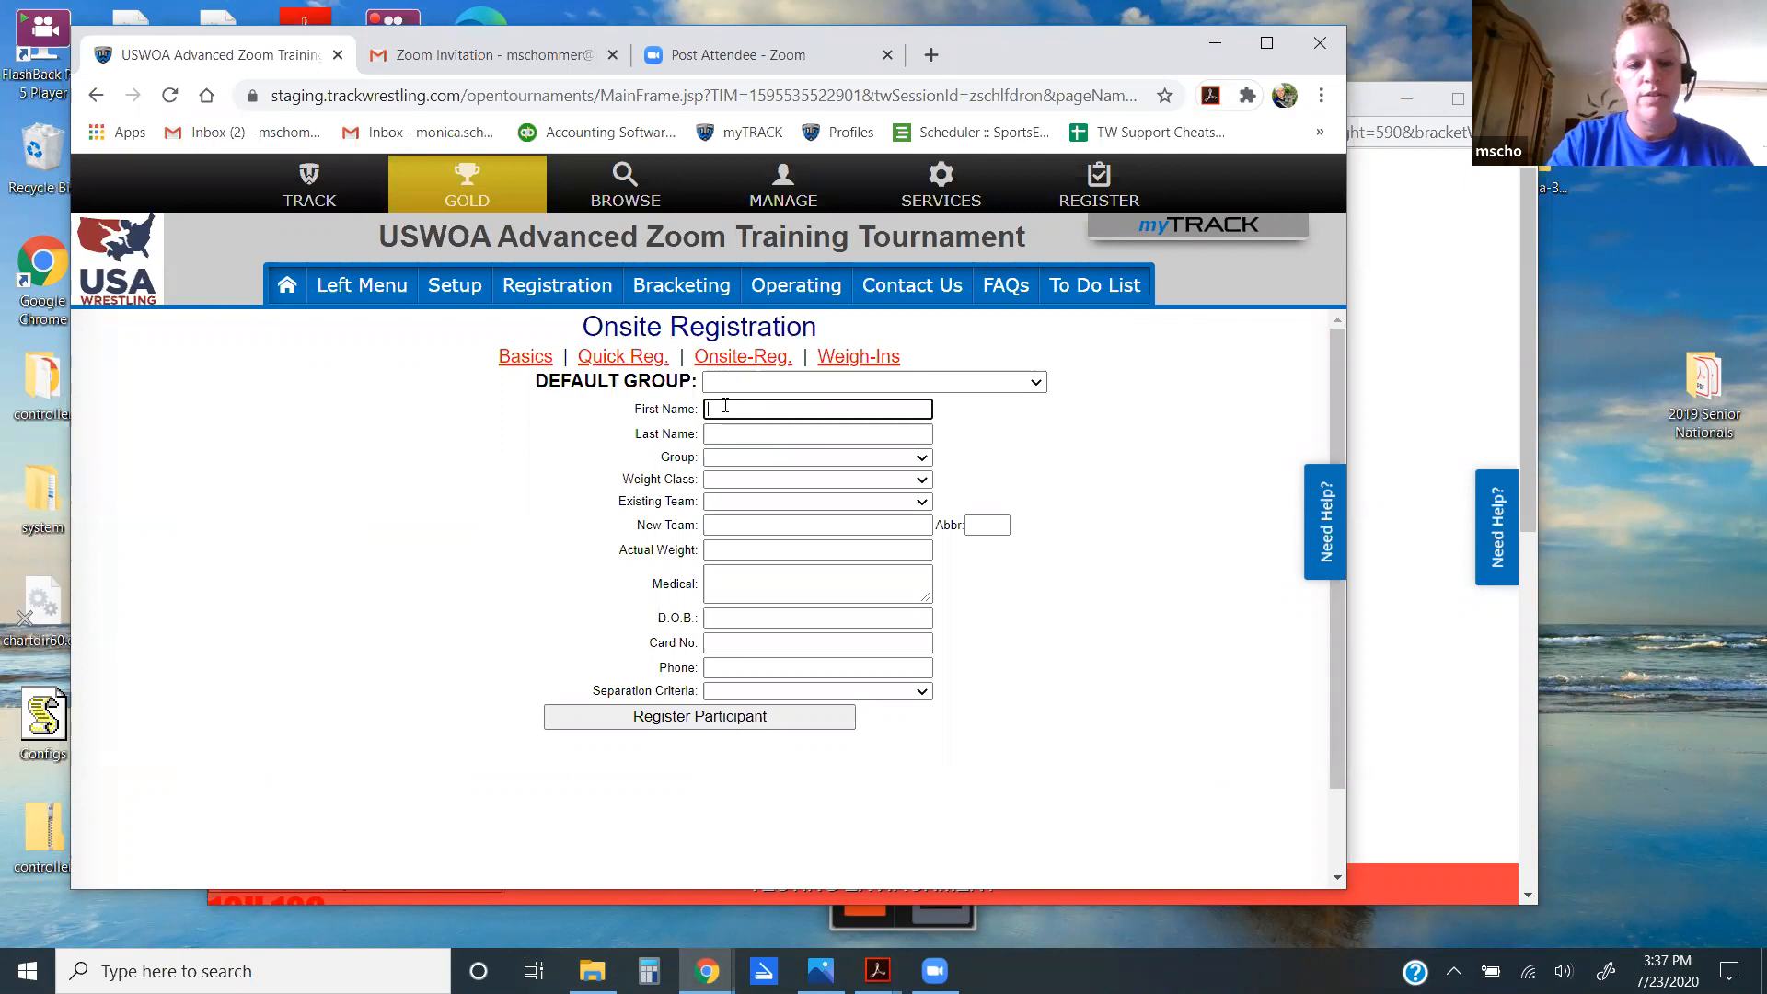
Step: Enter the new wrestler's first and last name on the onsite form
key("Tab")
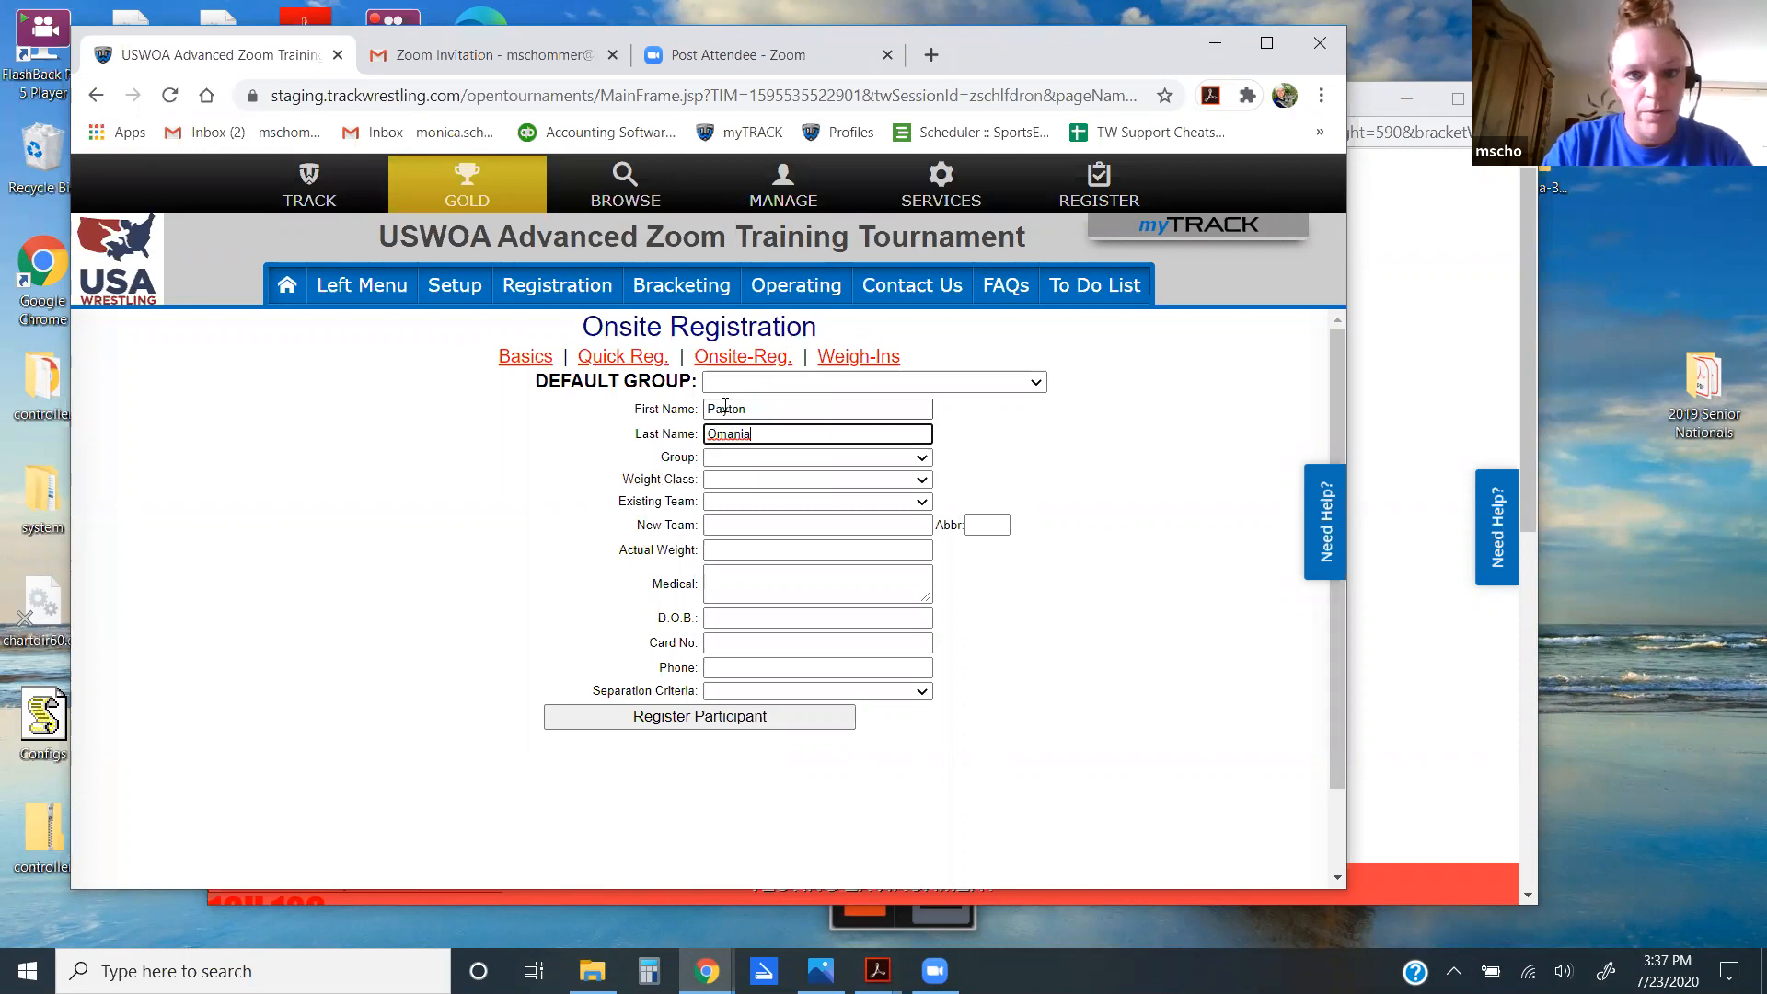
Step: Set group 16U, weight class 106 and team Green Bay, then register the wrestler
key("Tab")
key("Down")
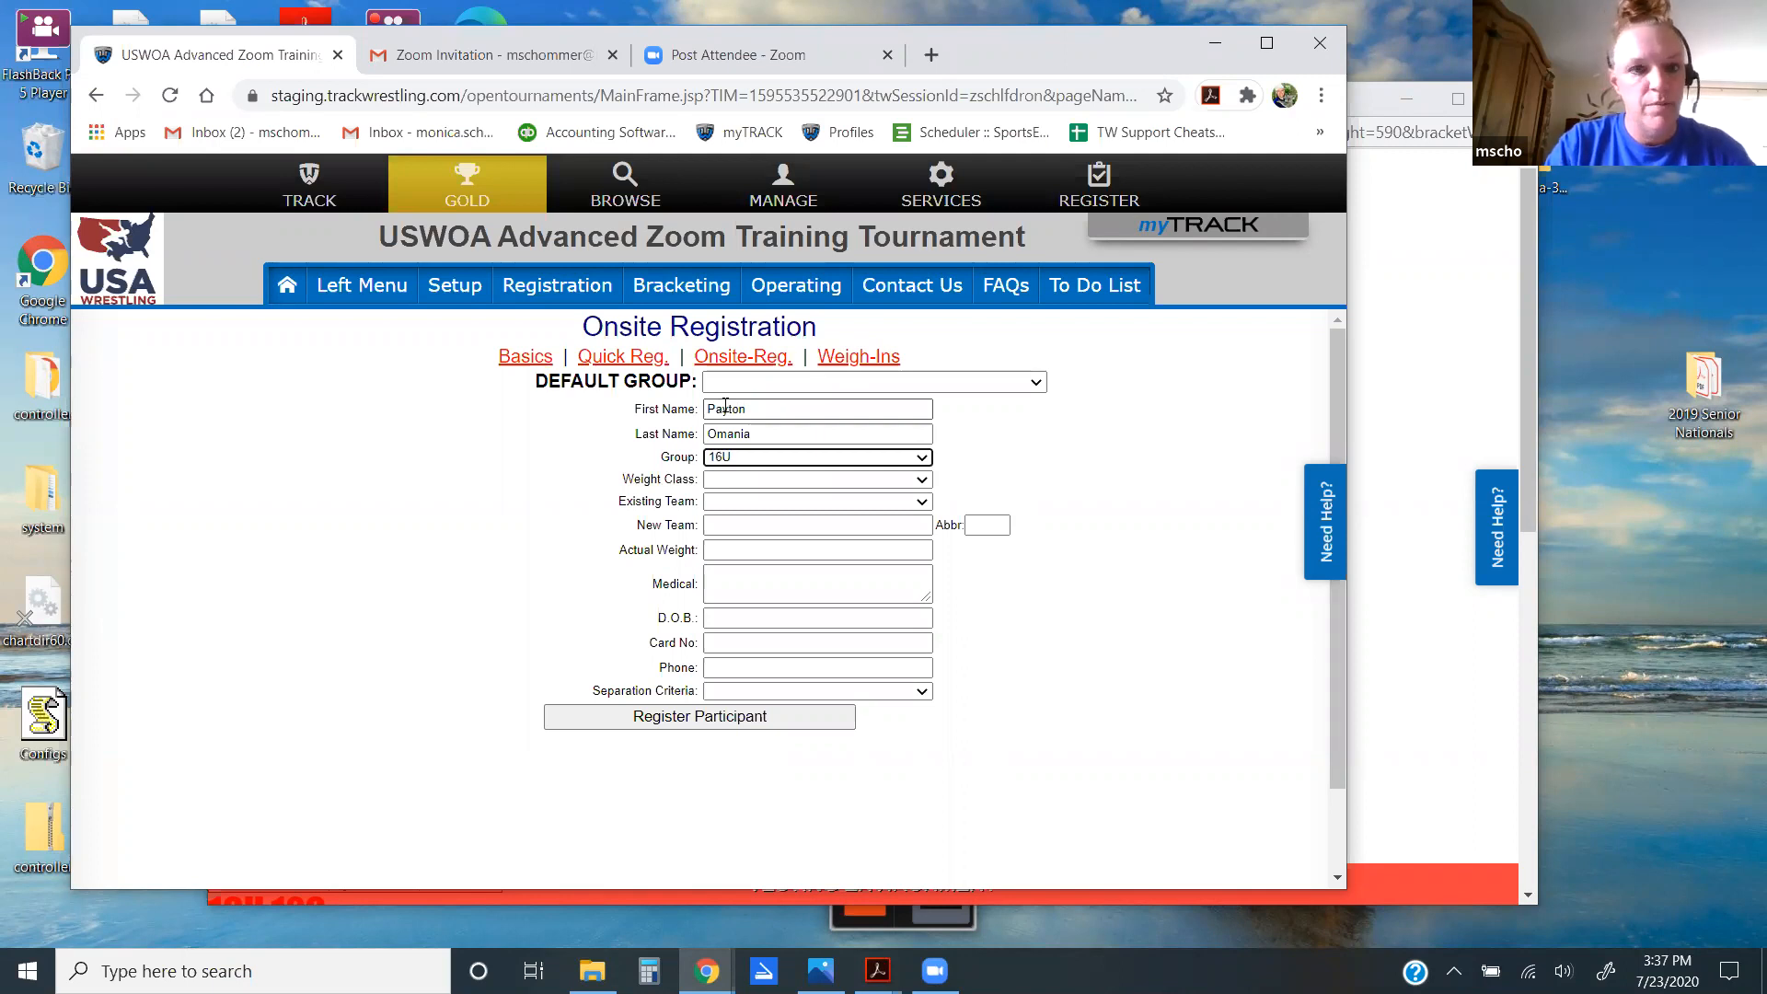
key("Tab")
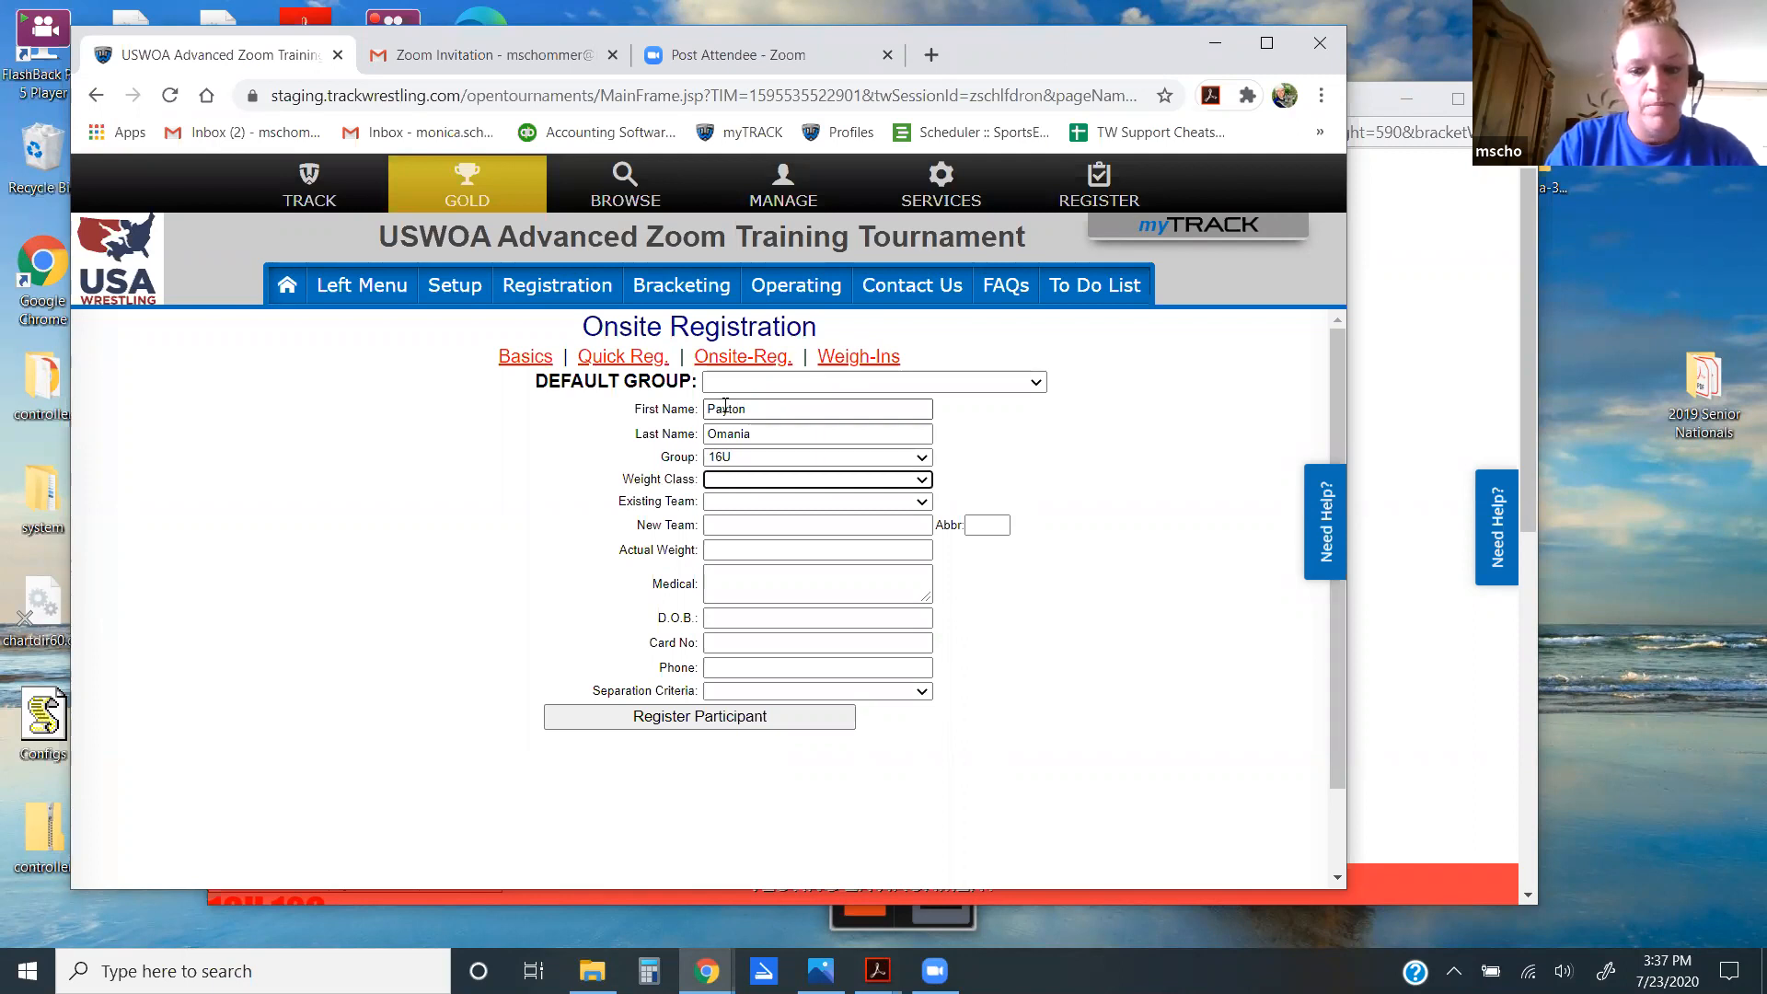
key("Down")
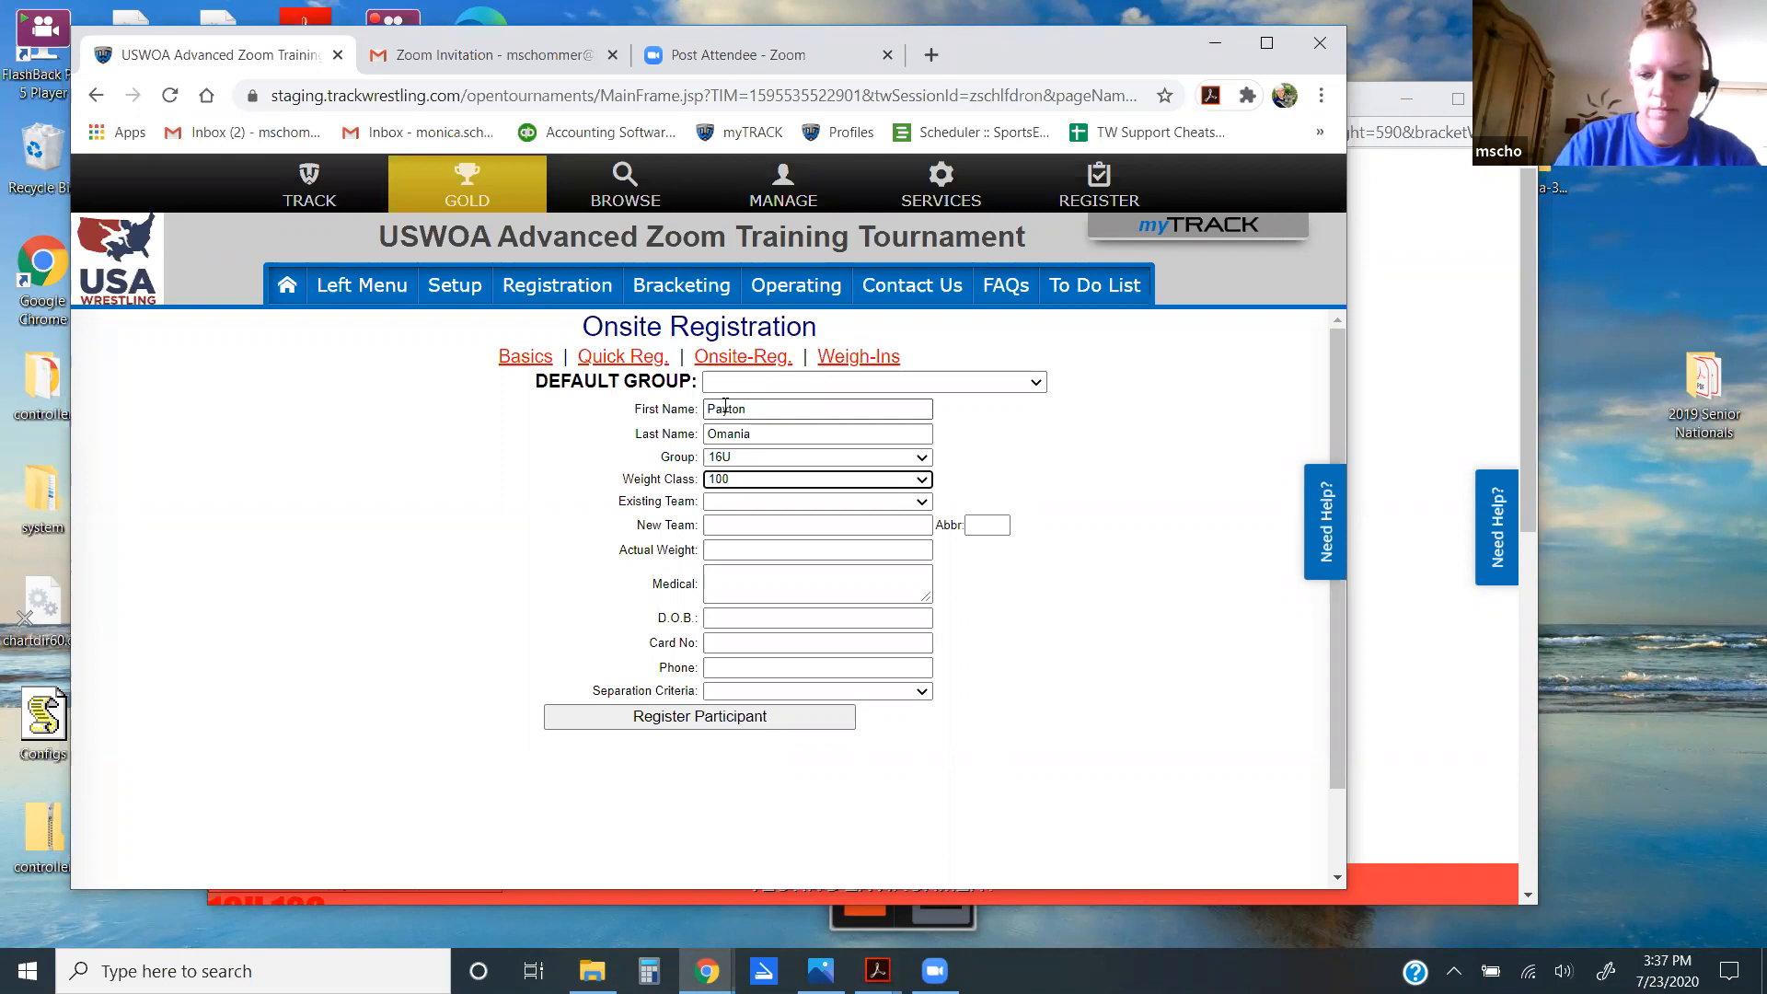
key("Tab")
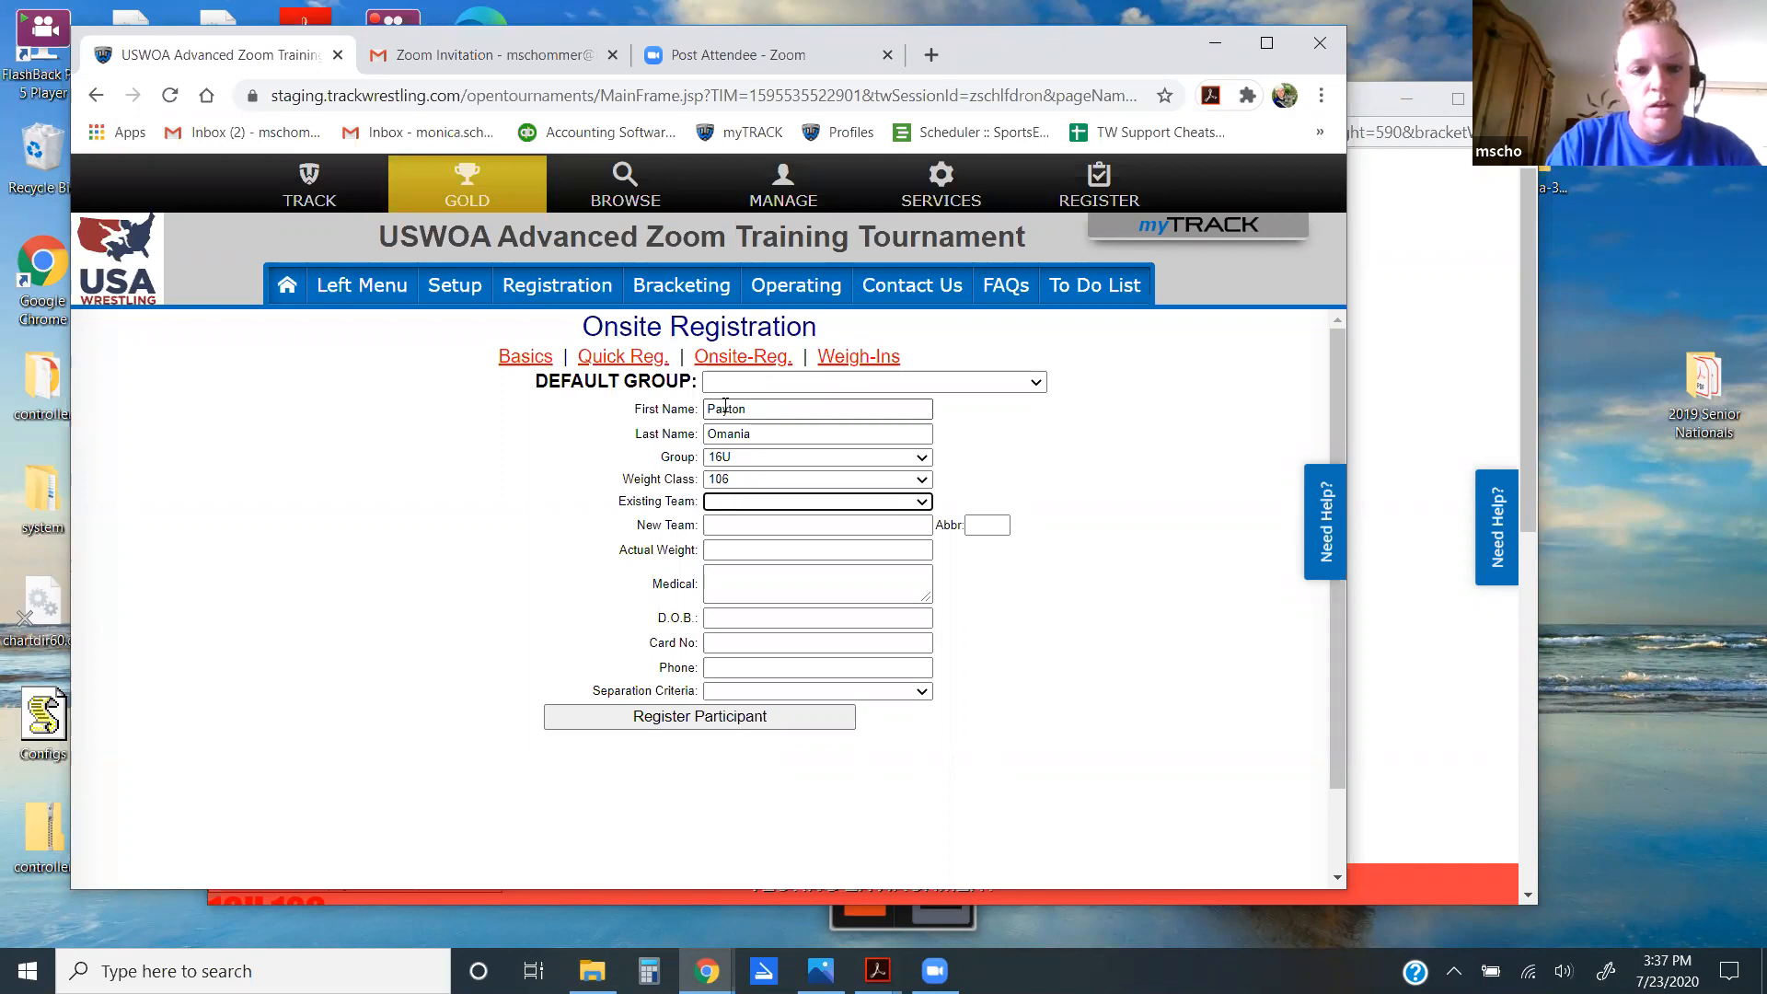
key("Down")
key("Tab")
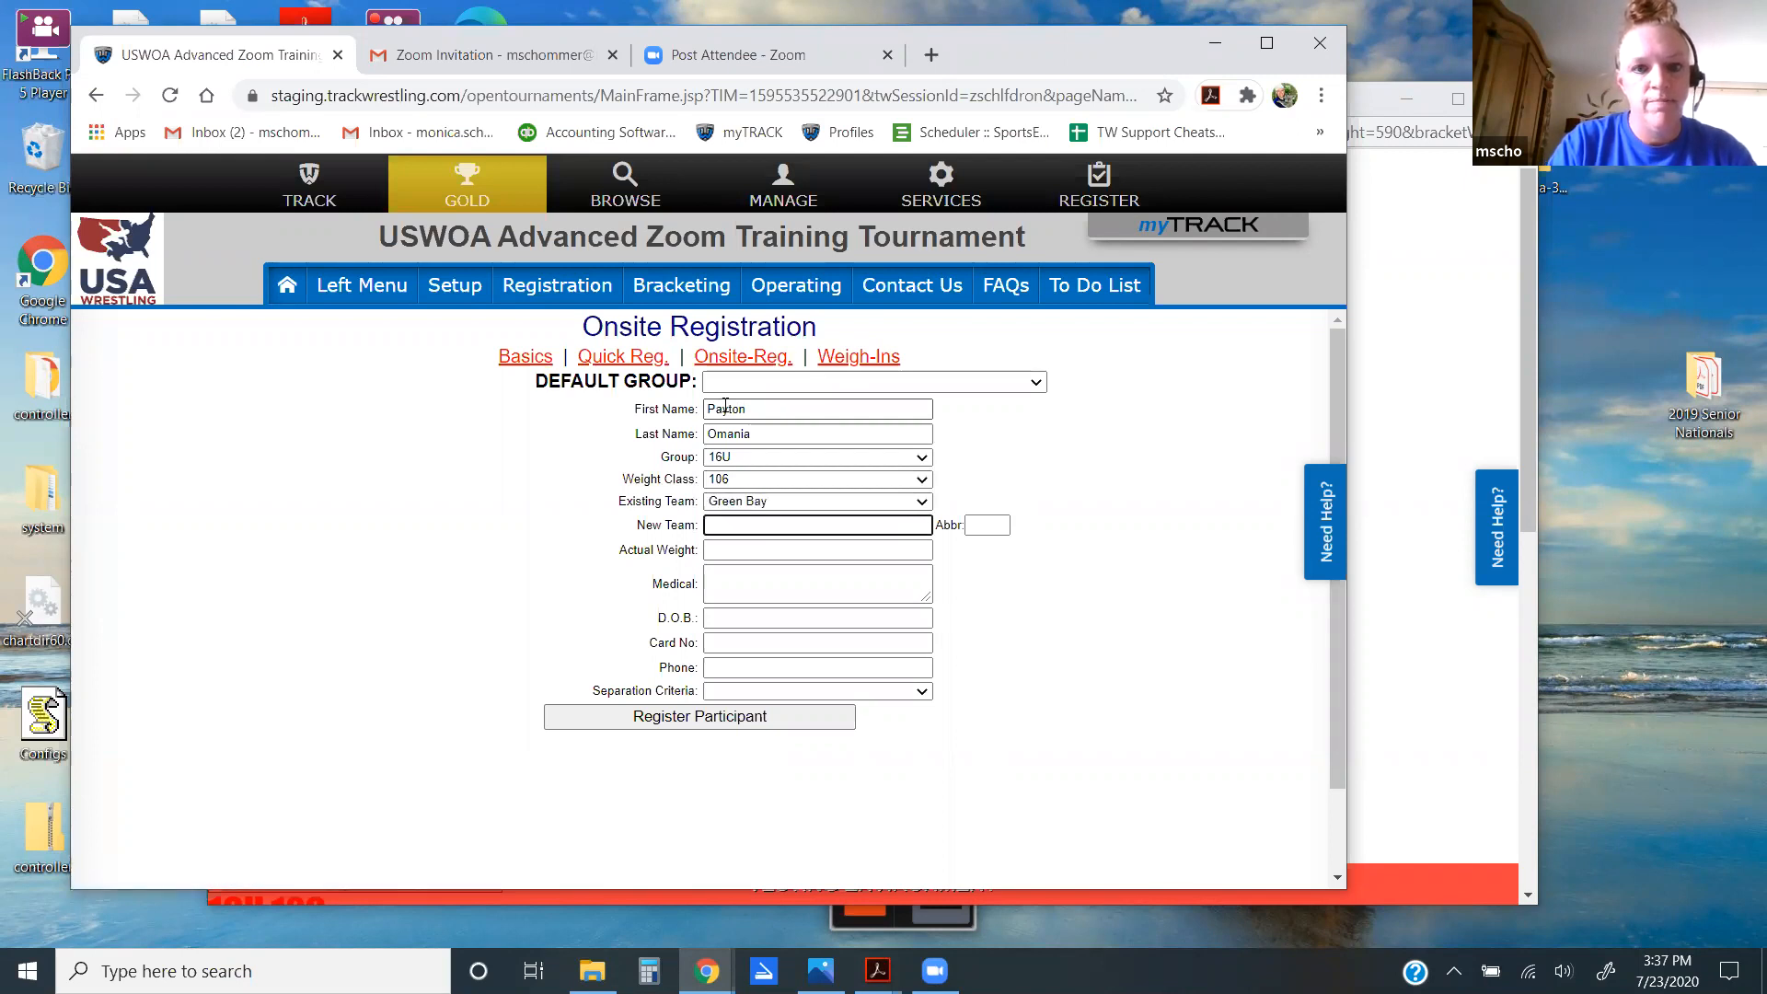
key("Tab")
key("Tab")
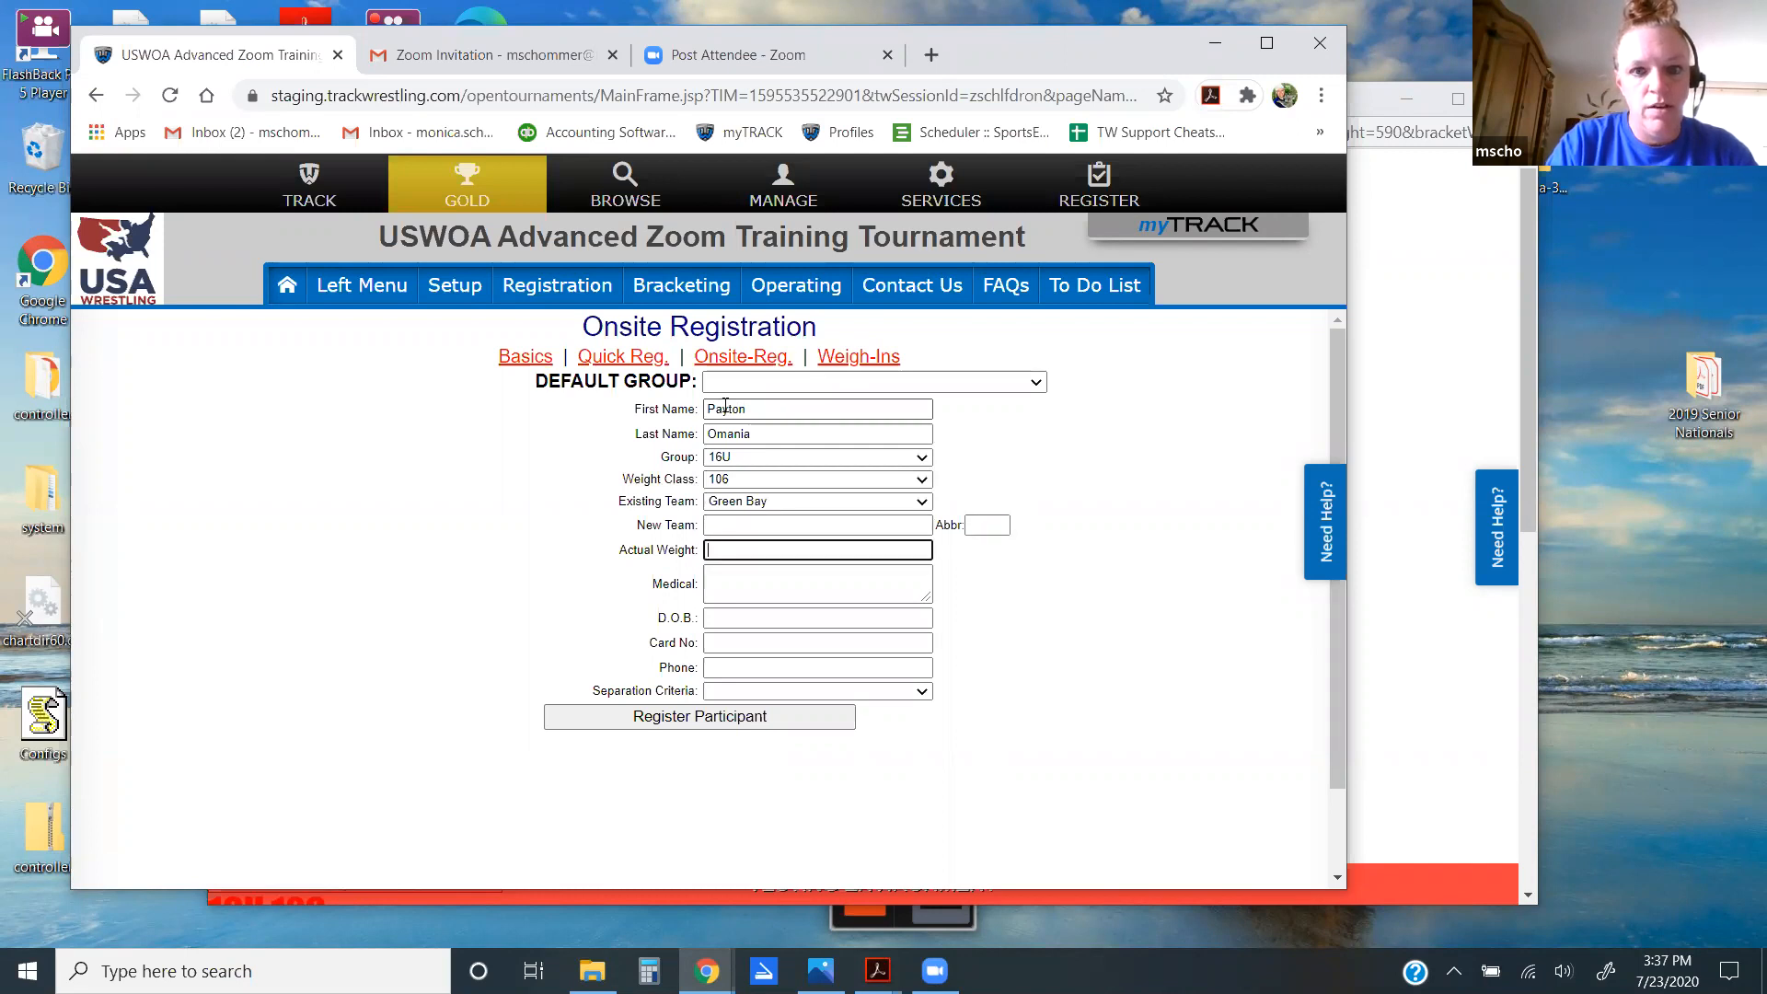
key("Tab")
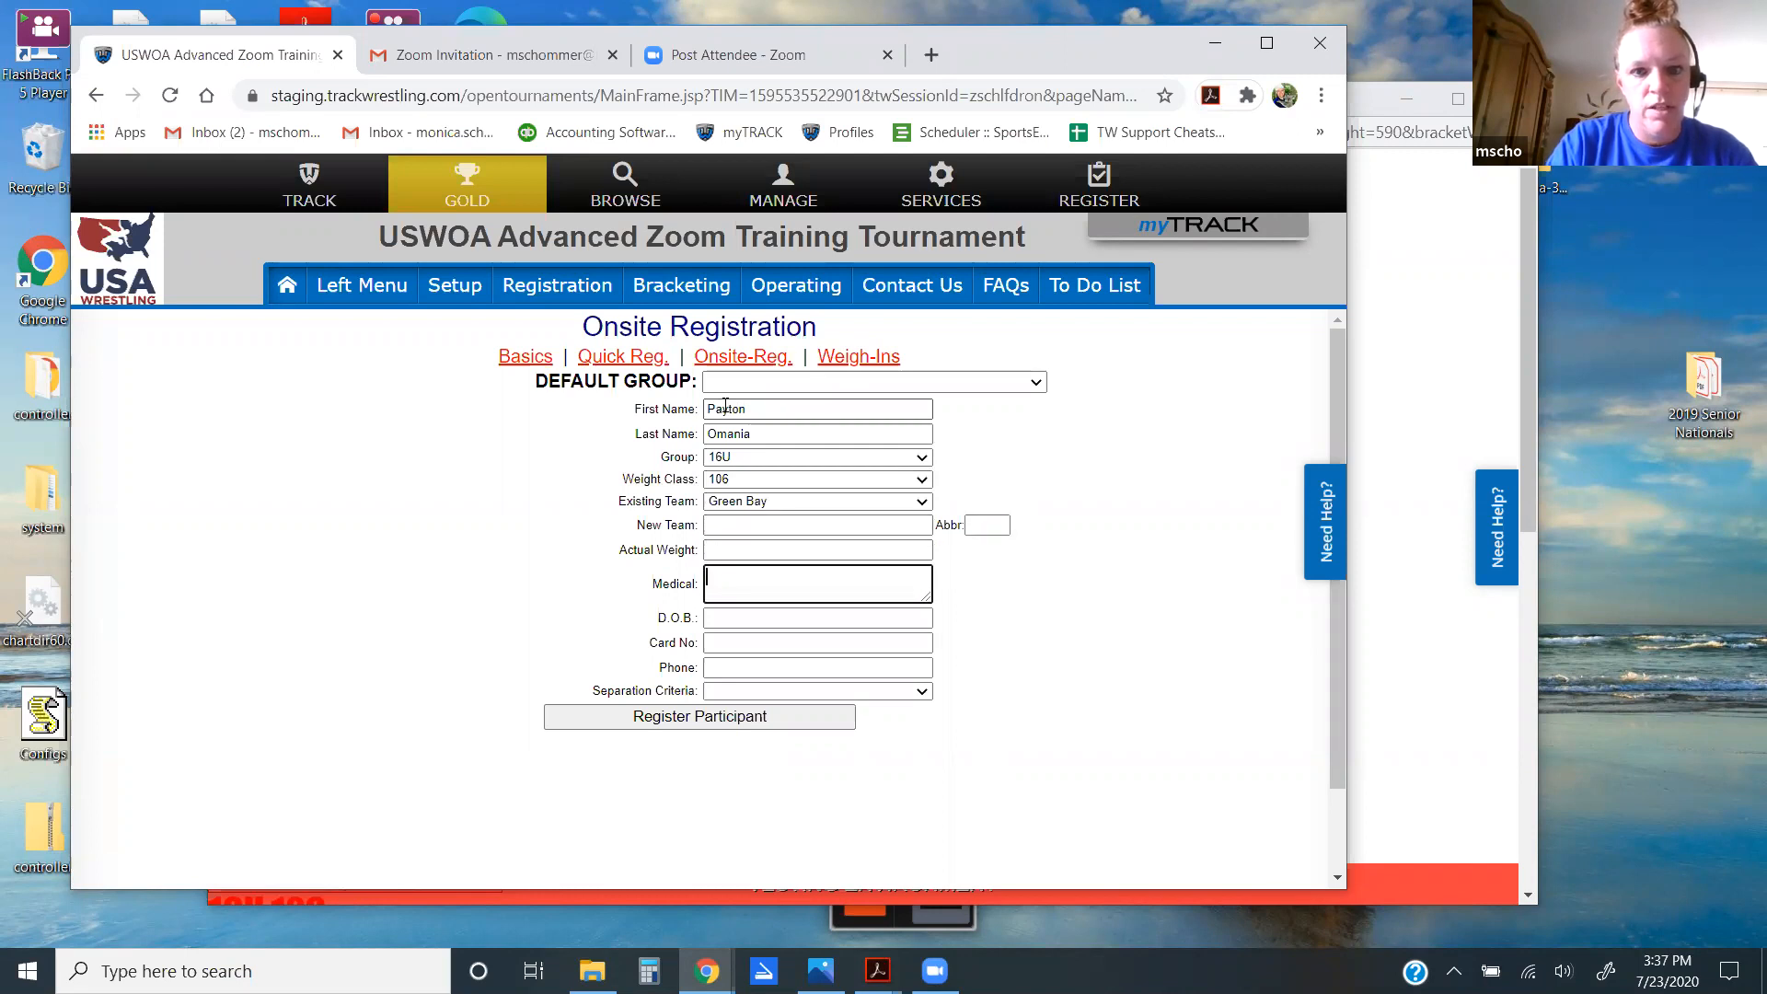
left_click(688, 727)
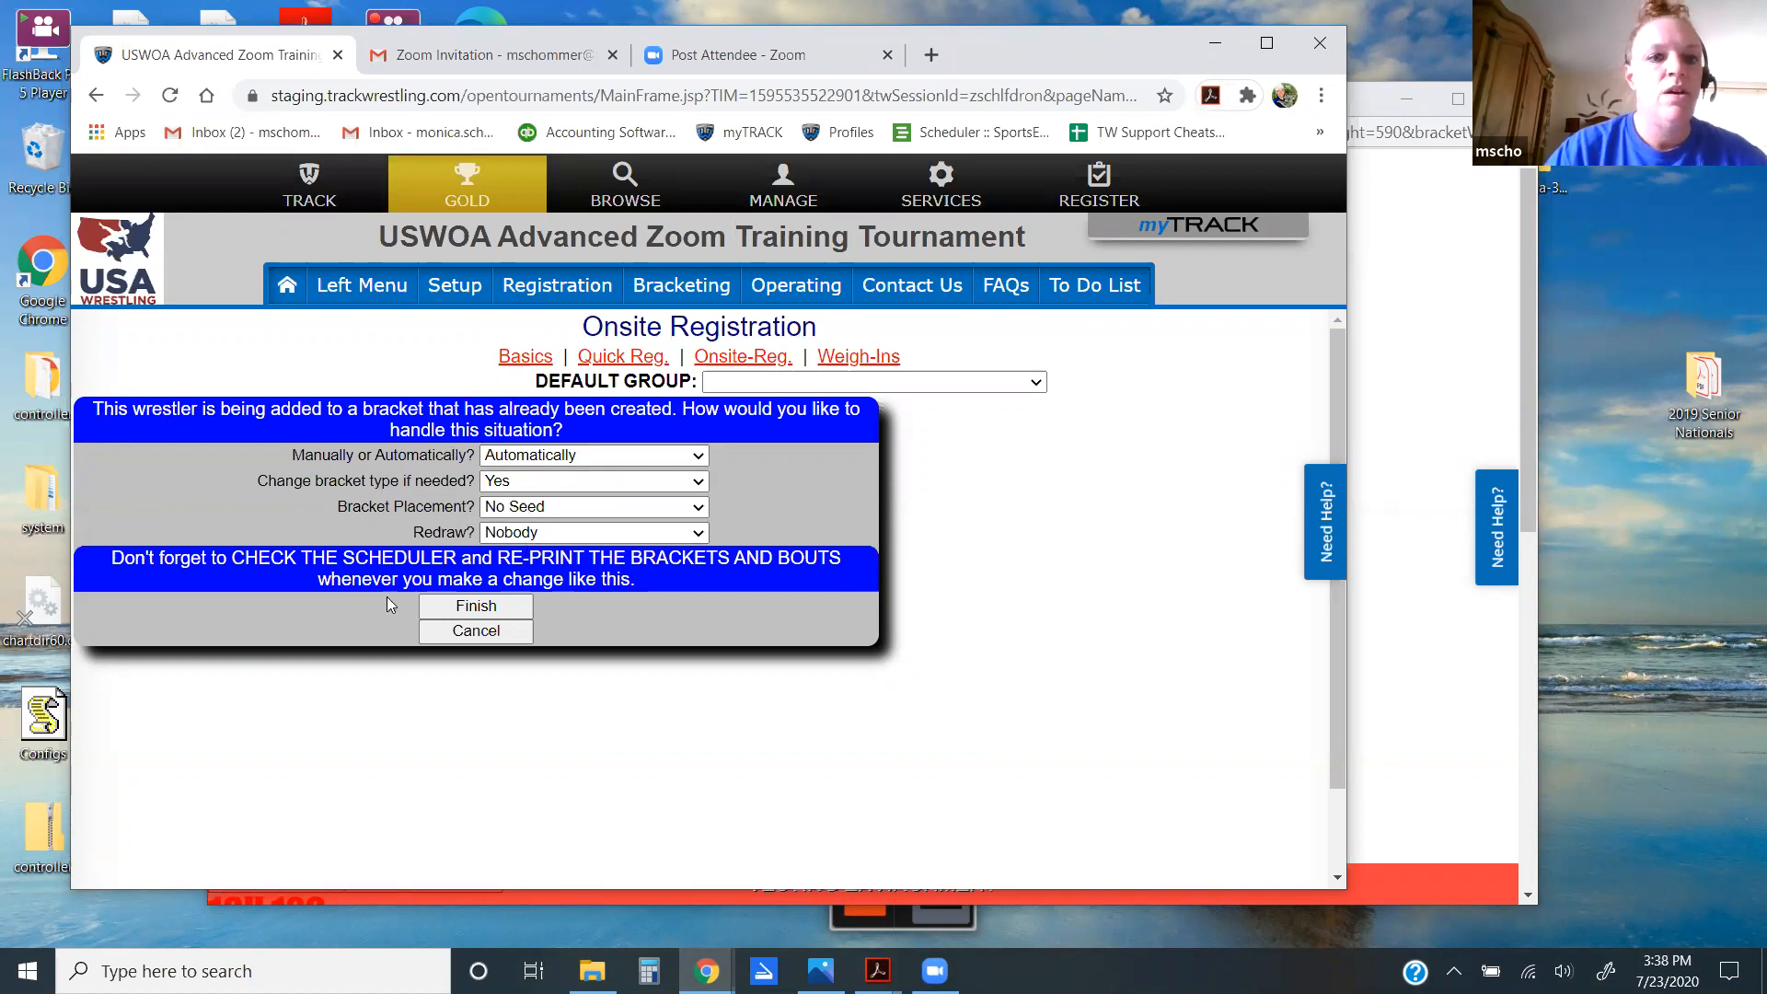
Step: Add the wrestler unseeded to the built 16U 106 bracket, confirming with 'finish'
left_click(498, 612)
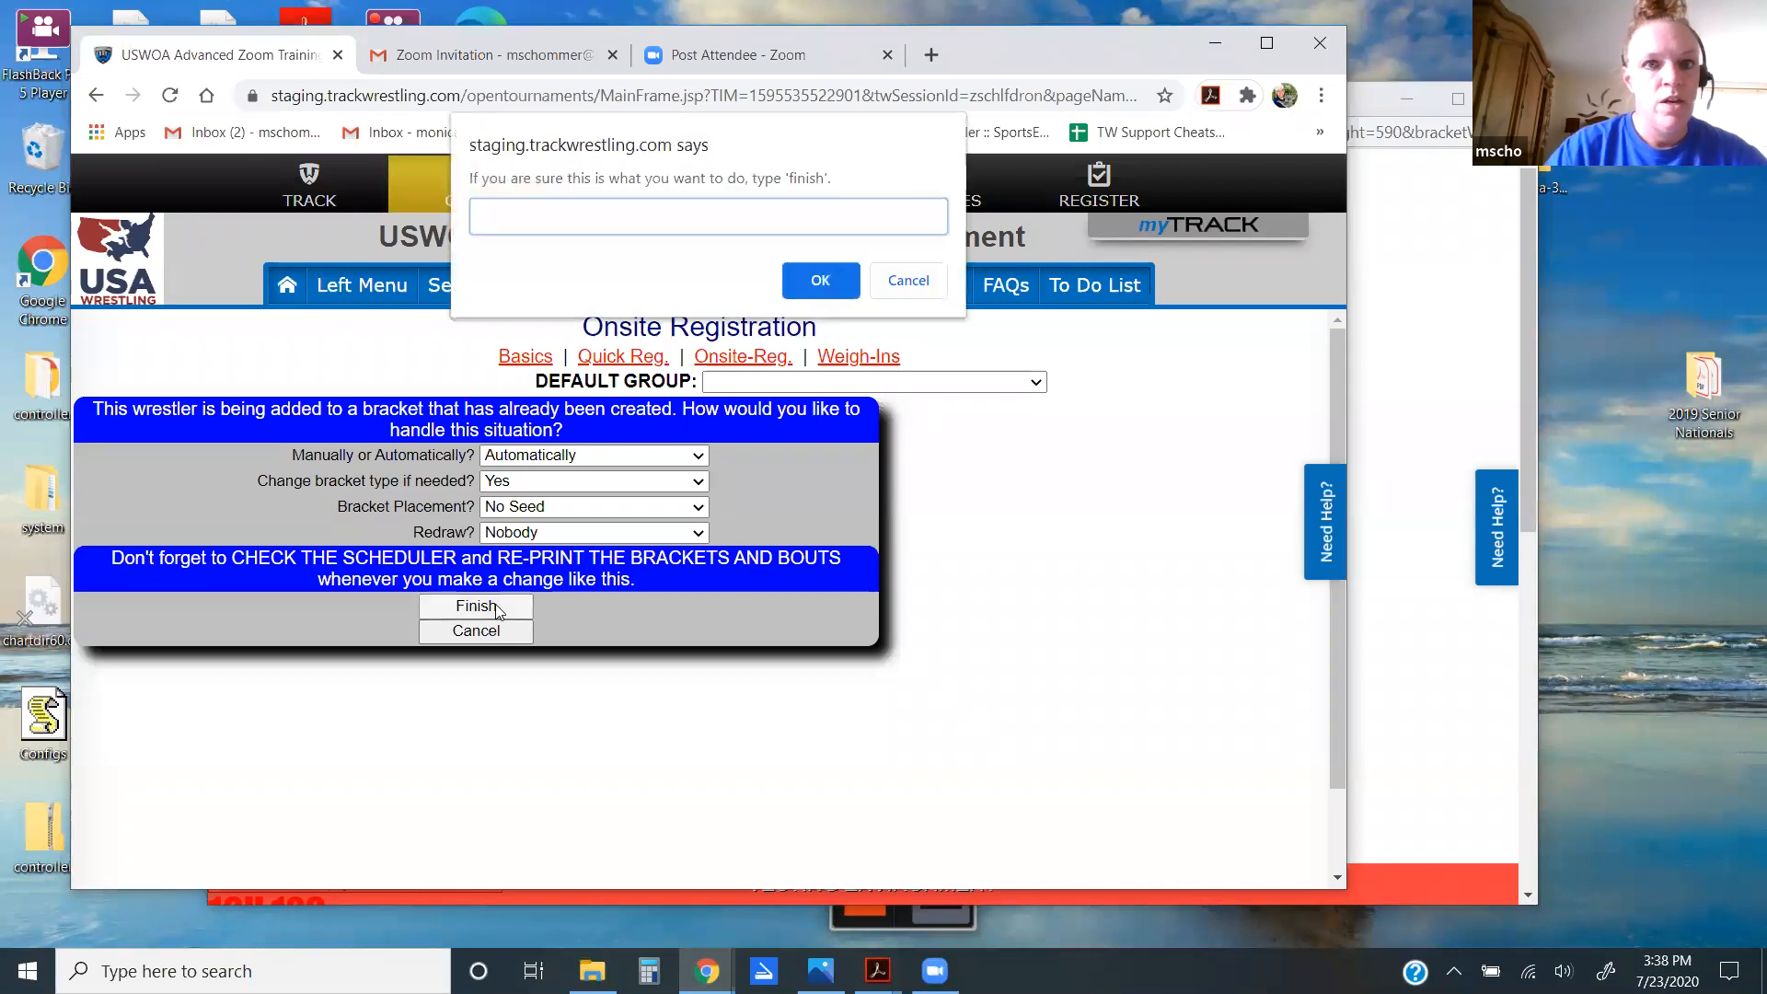
type("finish")
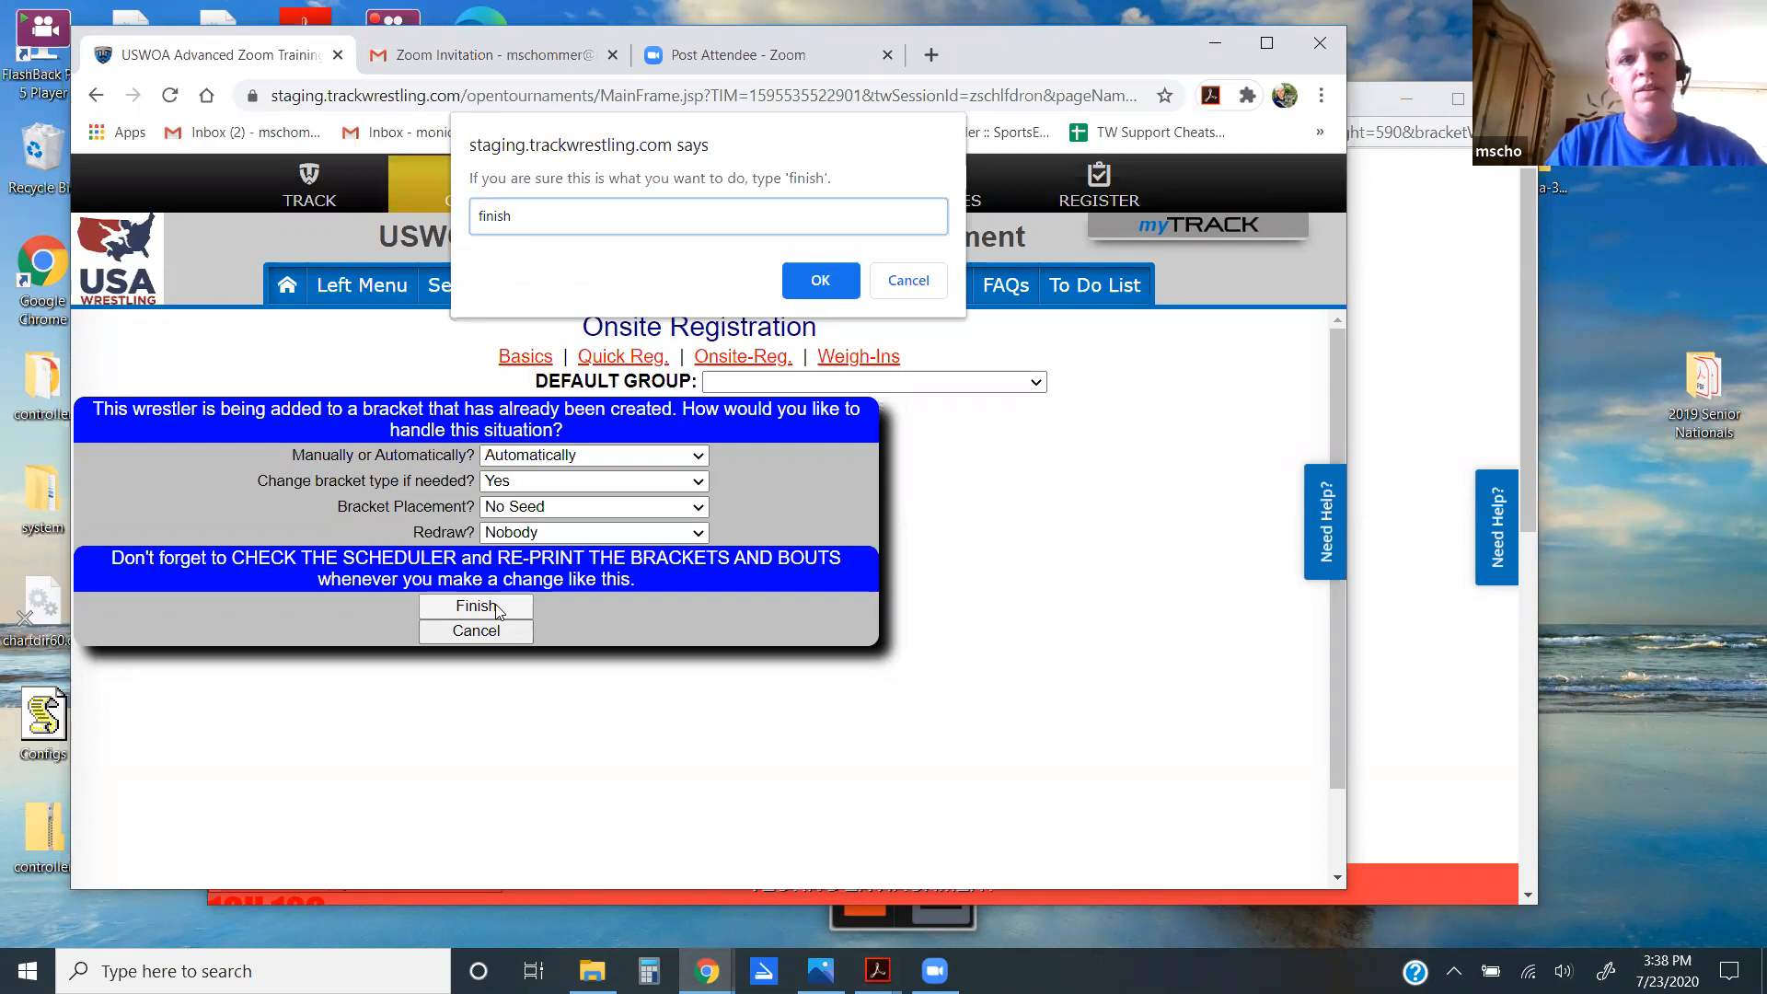
key("Return")
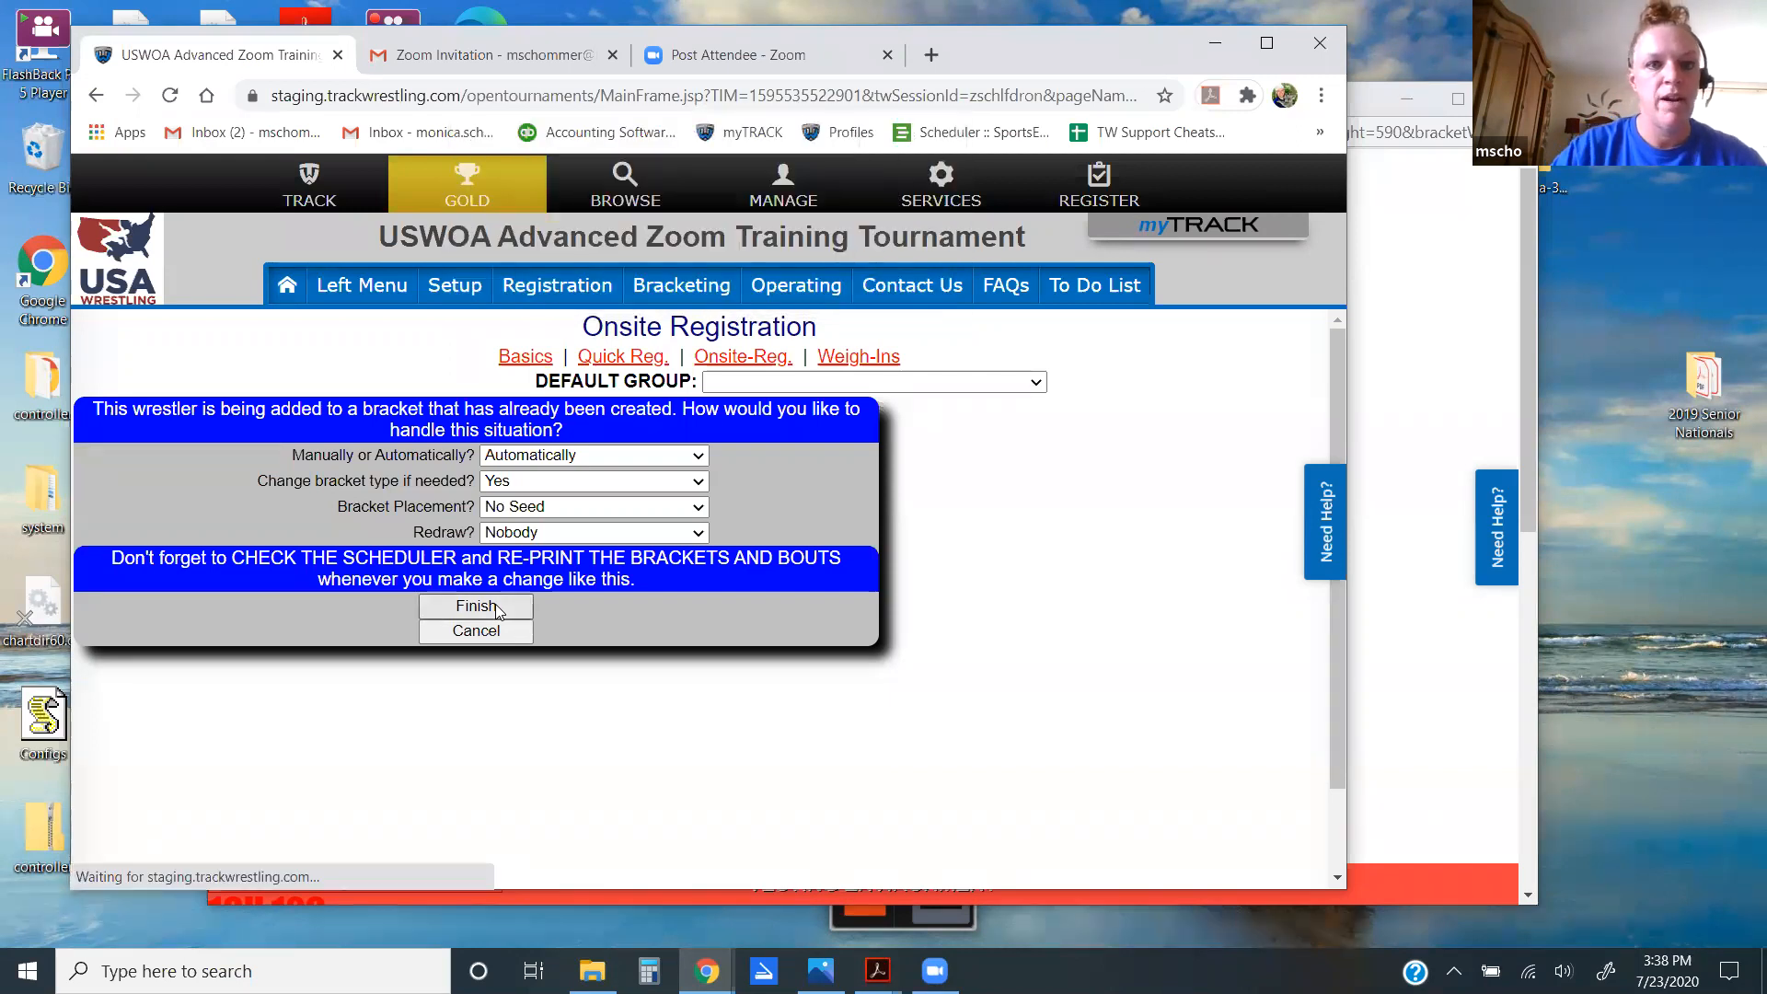
left_click(791, 287)
Step: Display the 16U 106 bracket chart from the tournament groups list
left_click(613, 378)
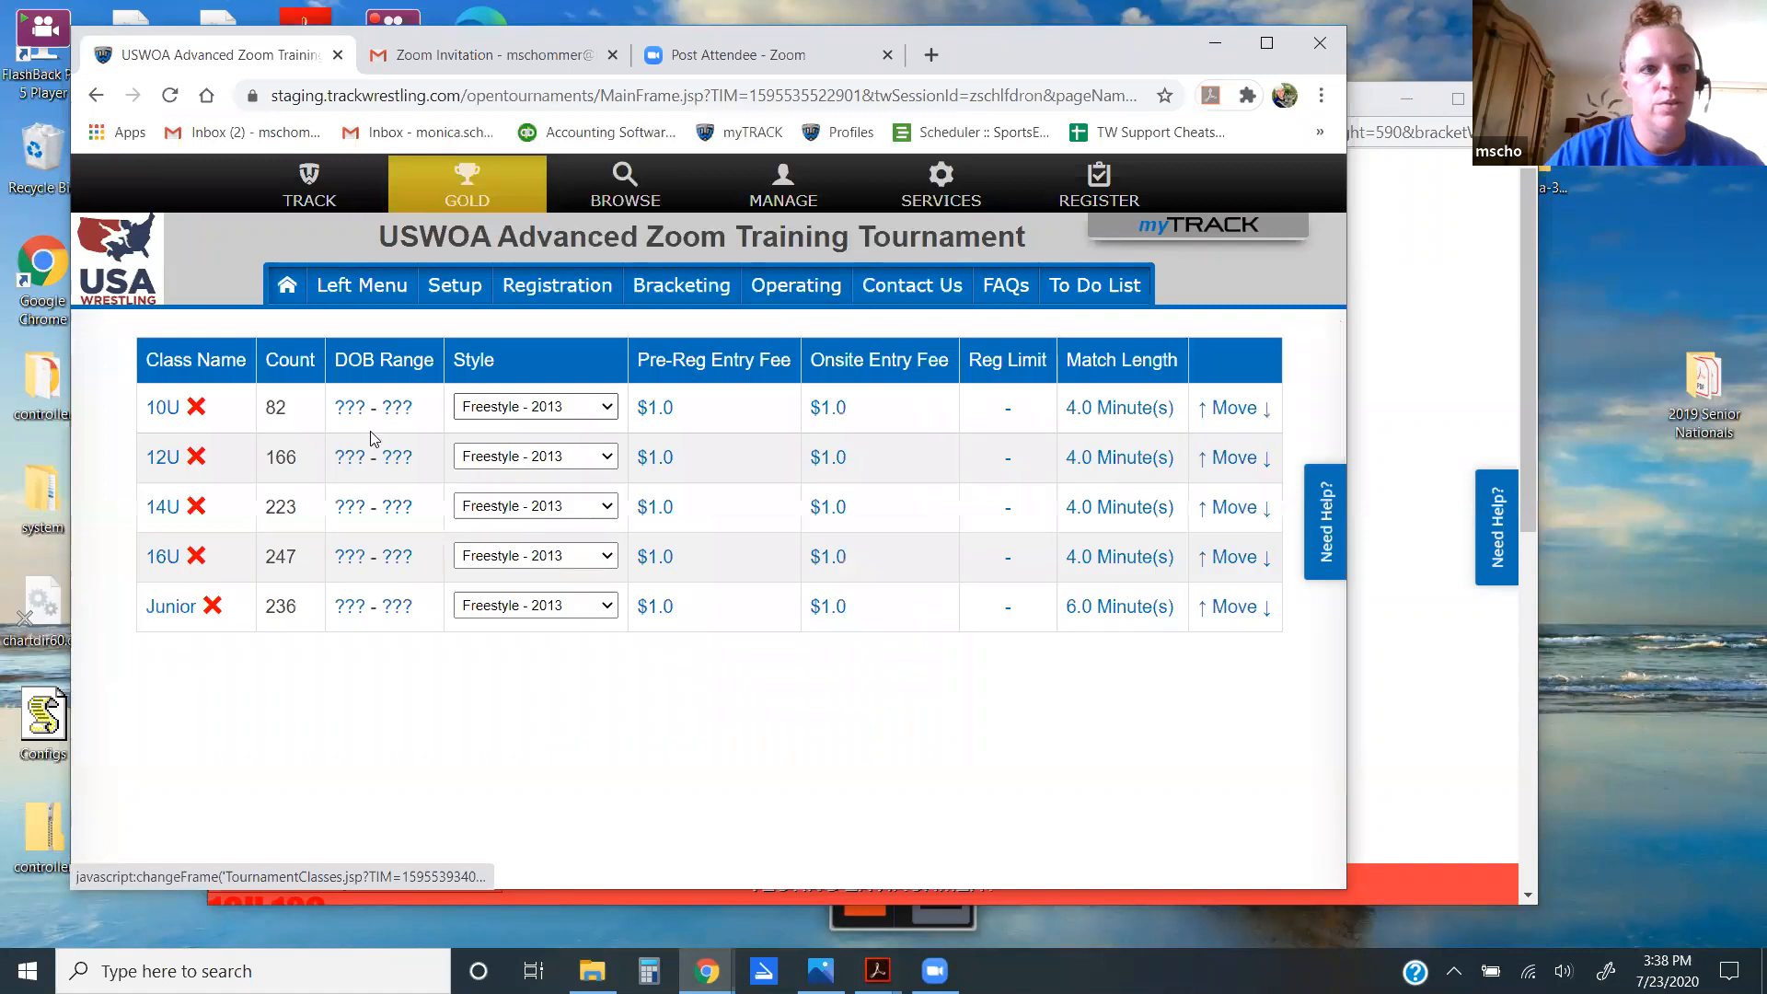
left_click(163, 646)
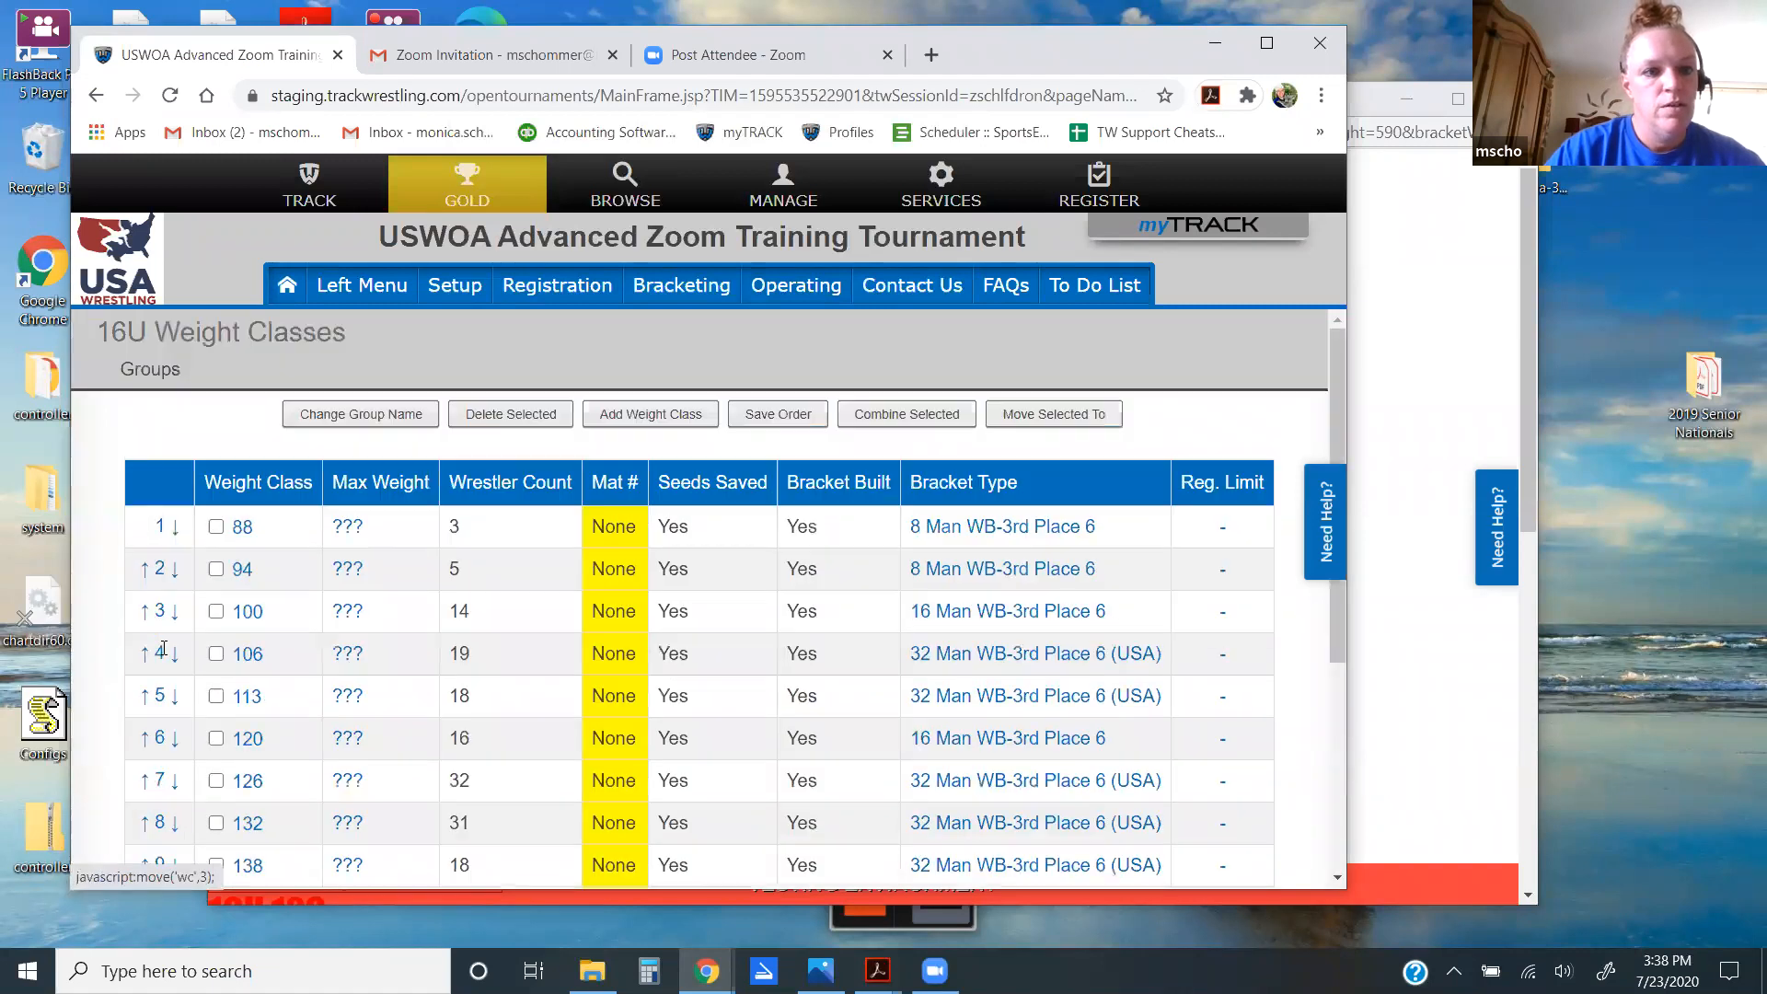
left_click(247, 655)
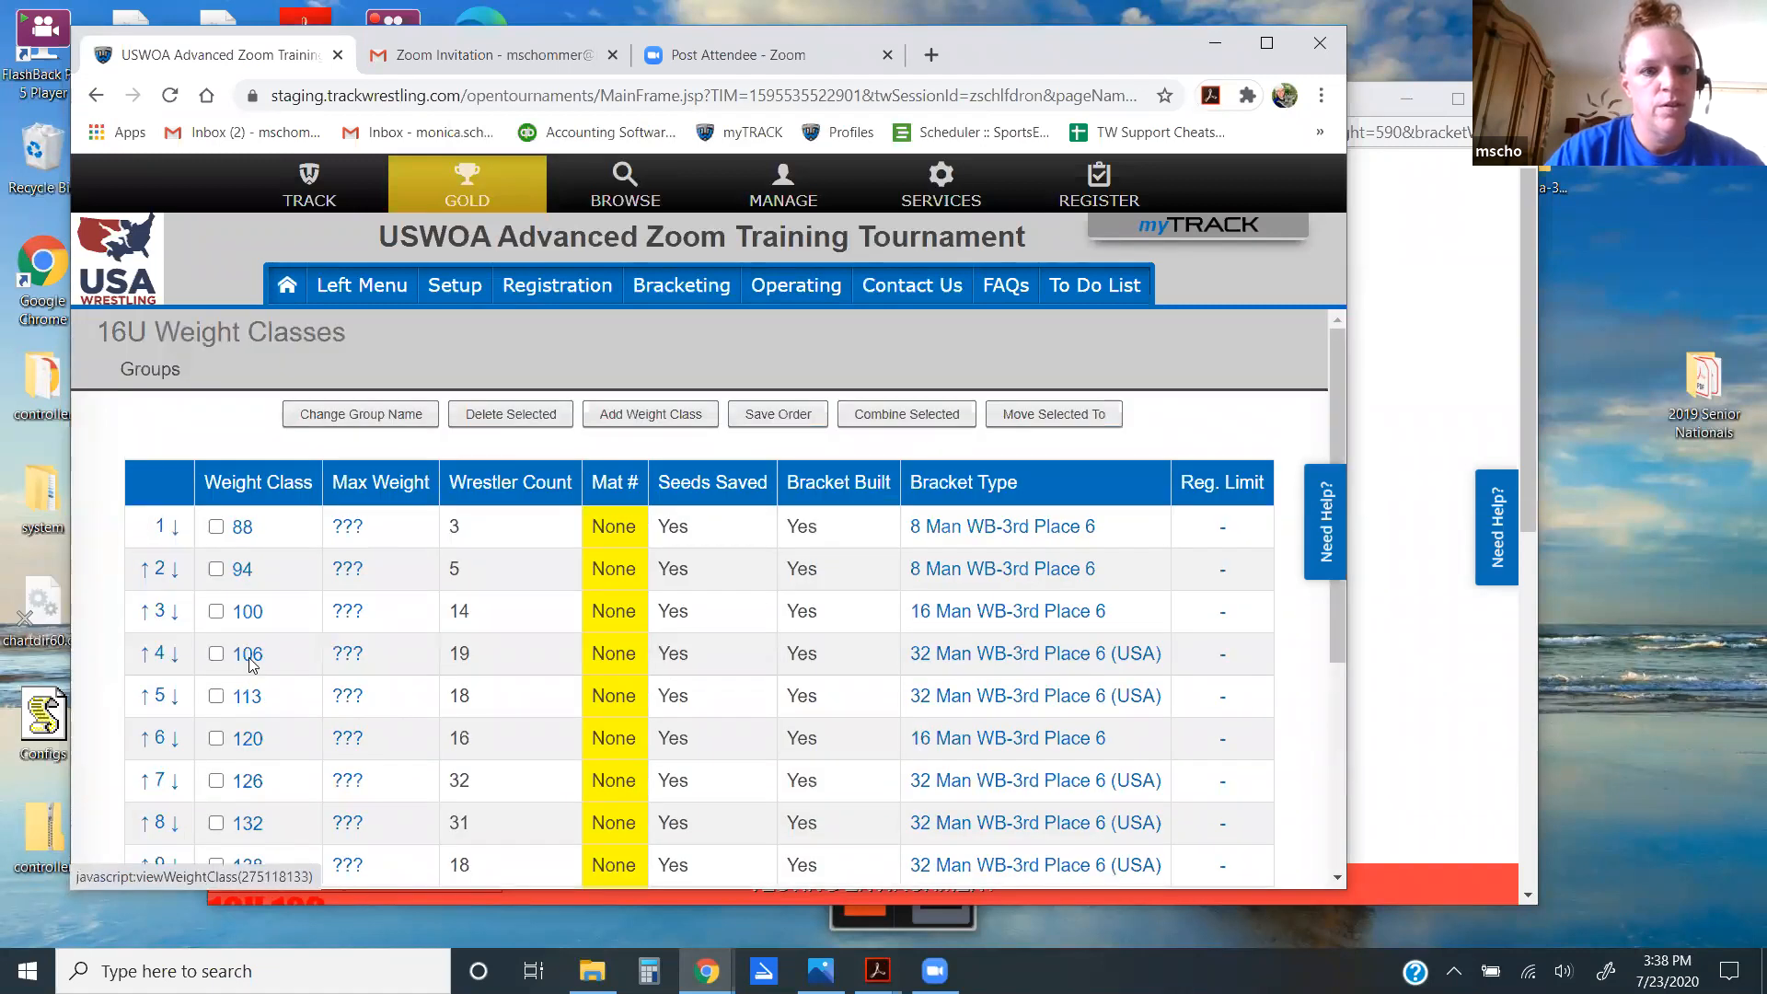
left_click(704, 369)
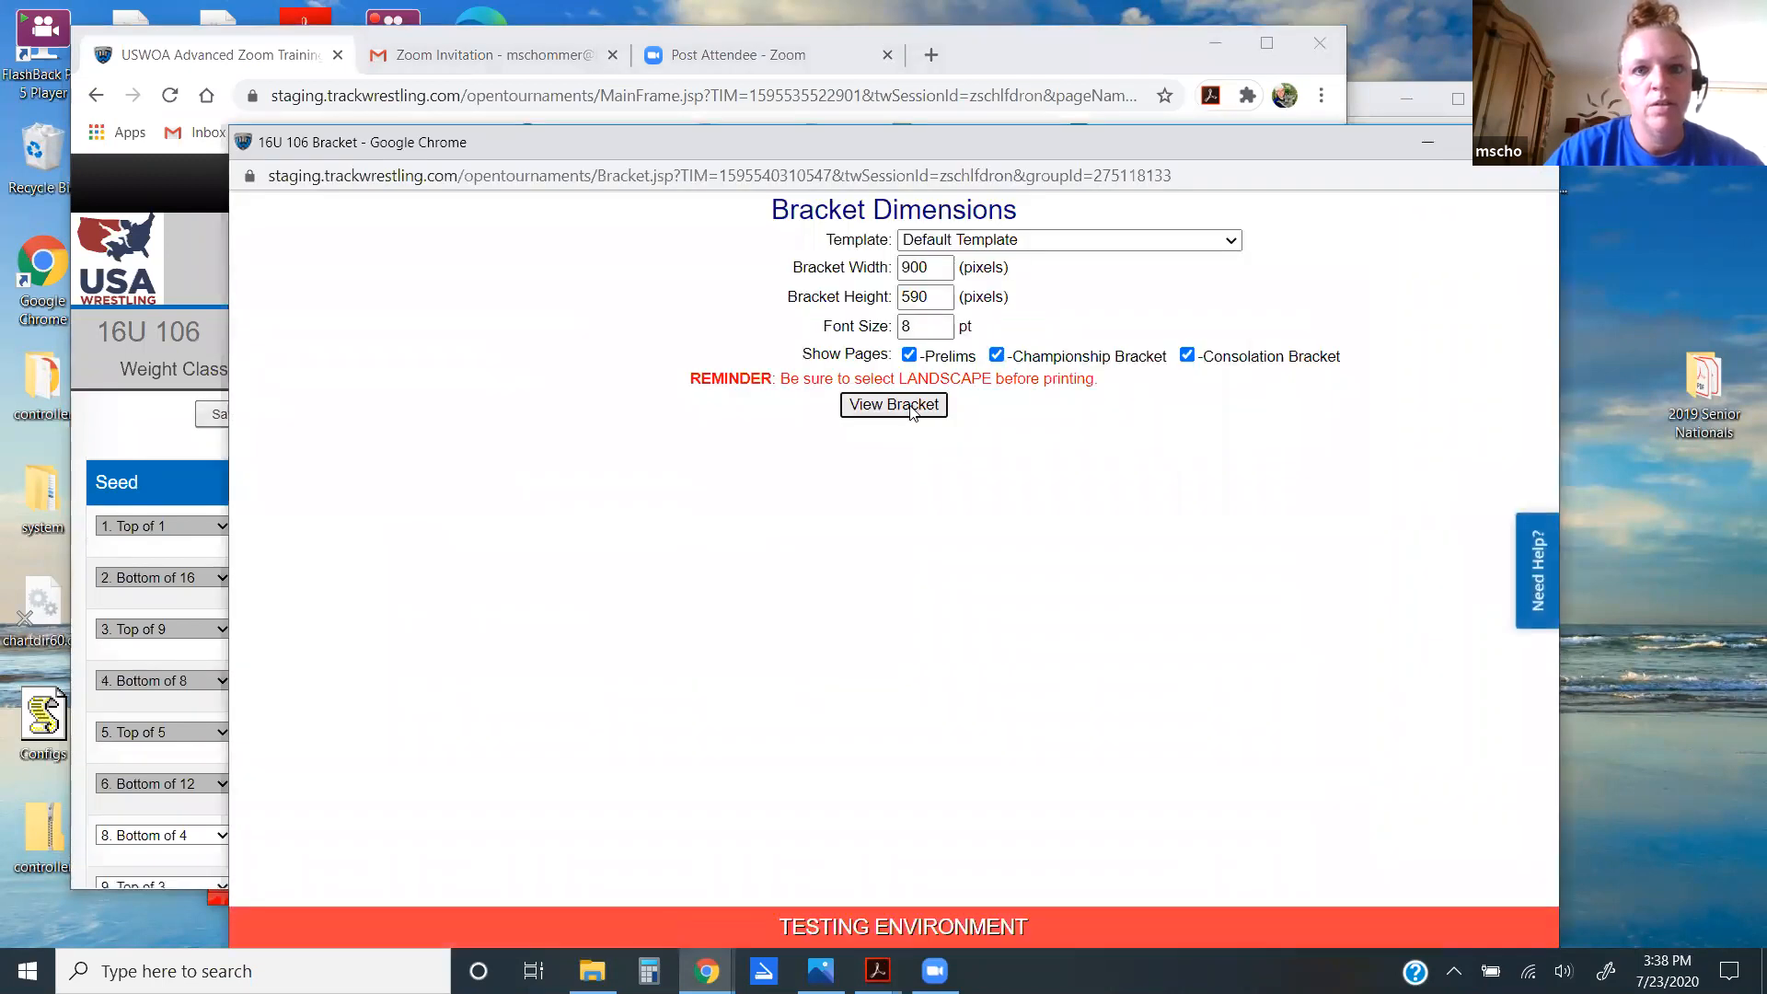
left_click(894, 405)
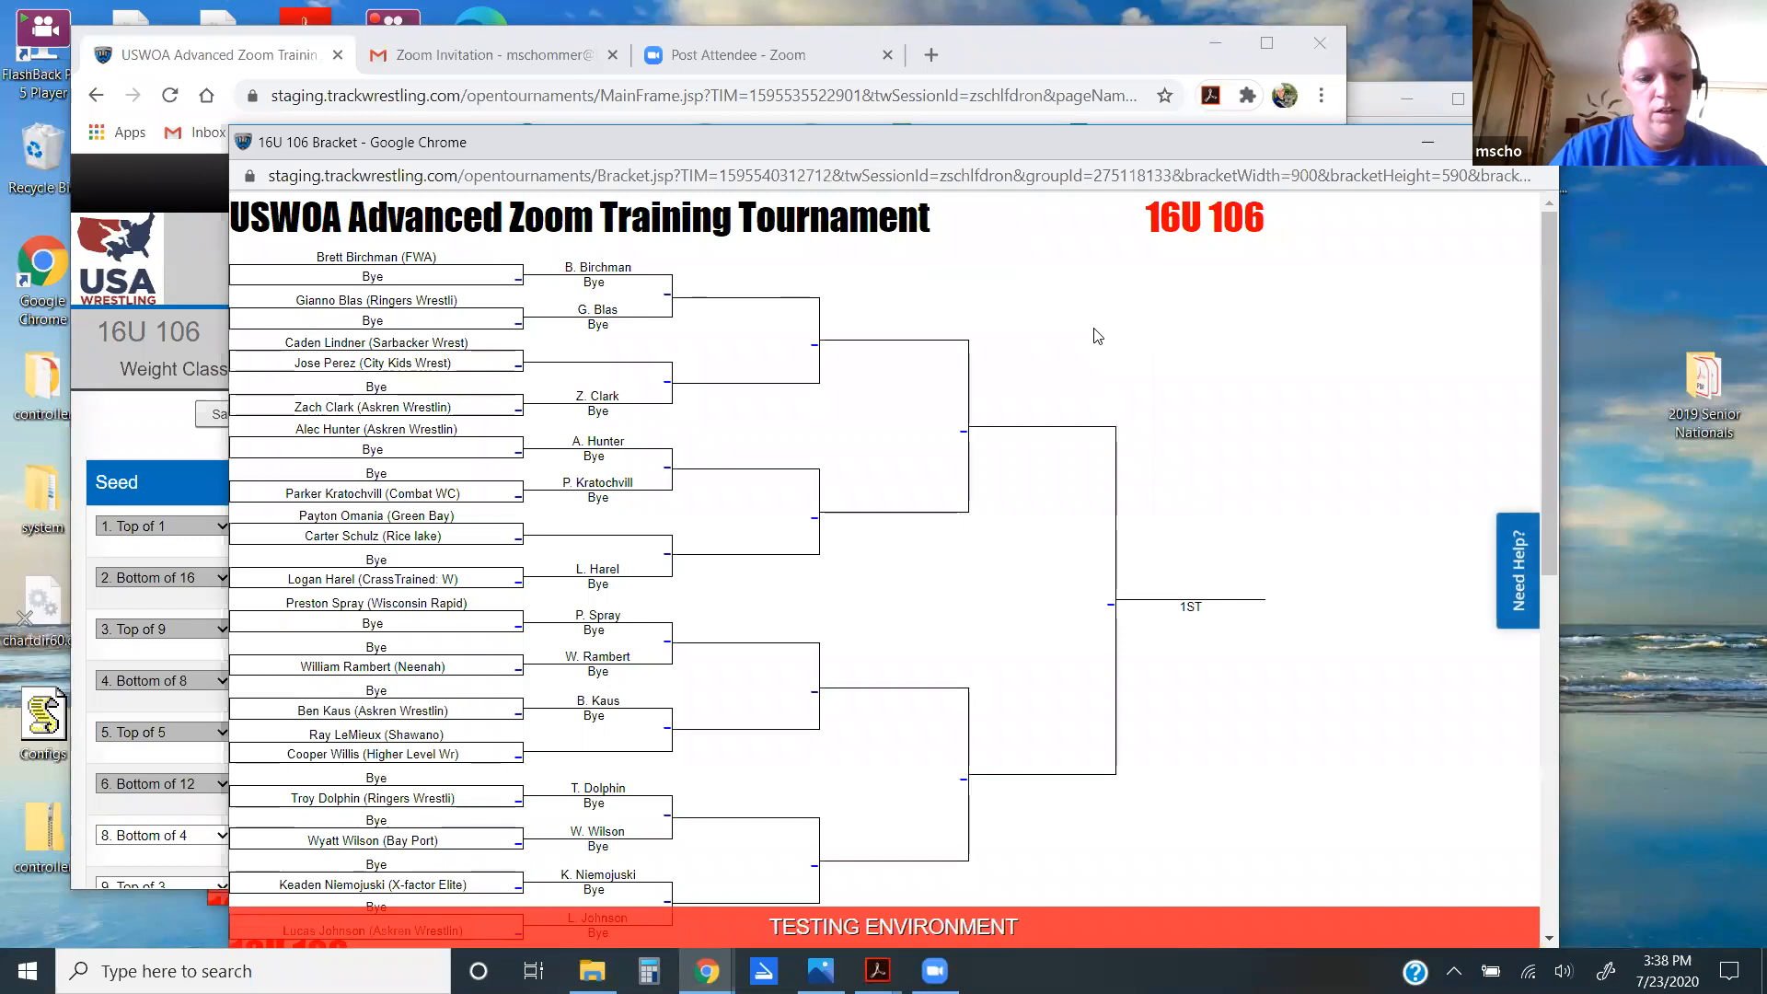
Step: Search the bracket for 'om' to find the Green Bay wrestler, then close the bracket window
key("ctrl+f")
type("om")
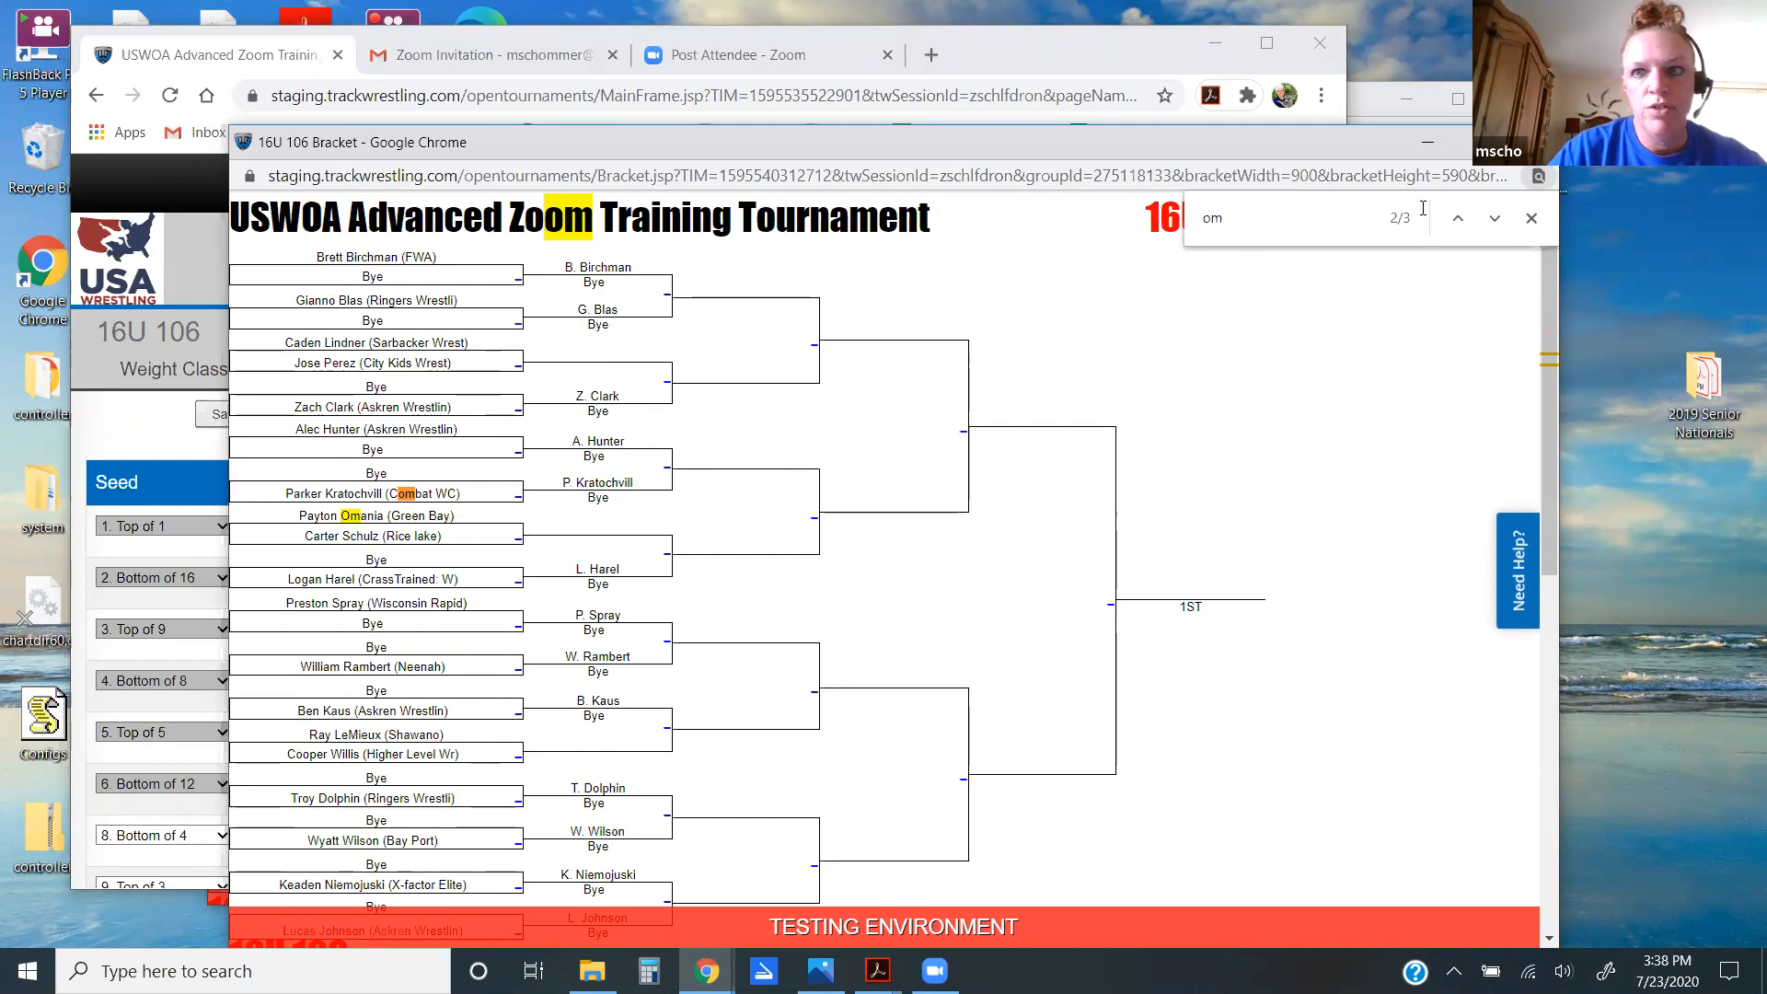
left_click_drag(1402, 138, 1270, 117)
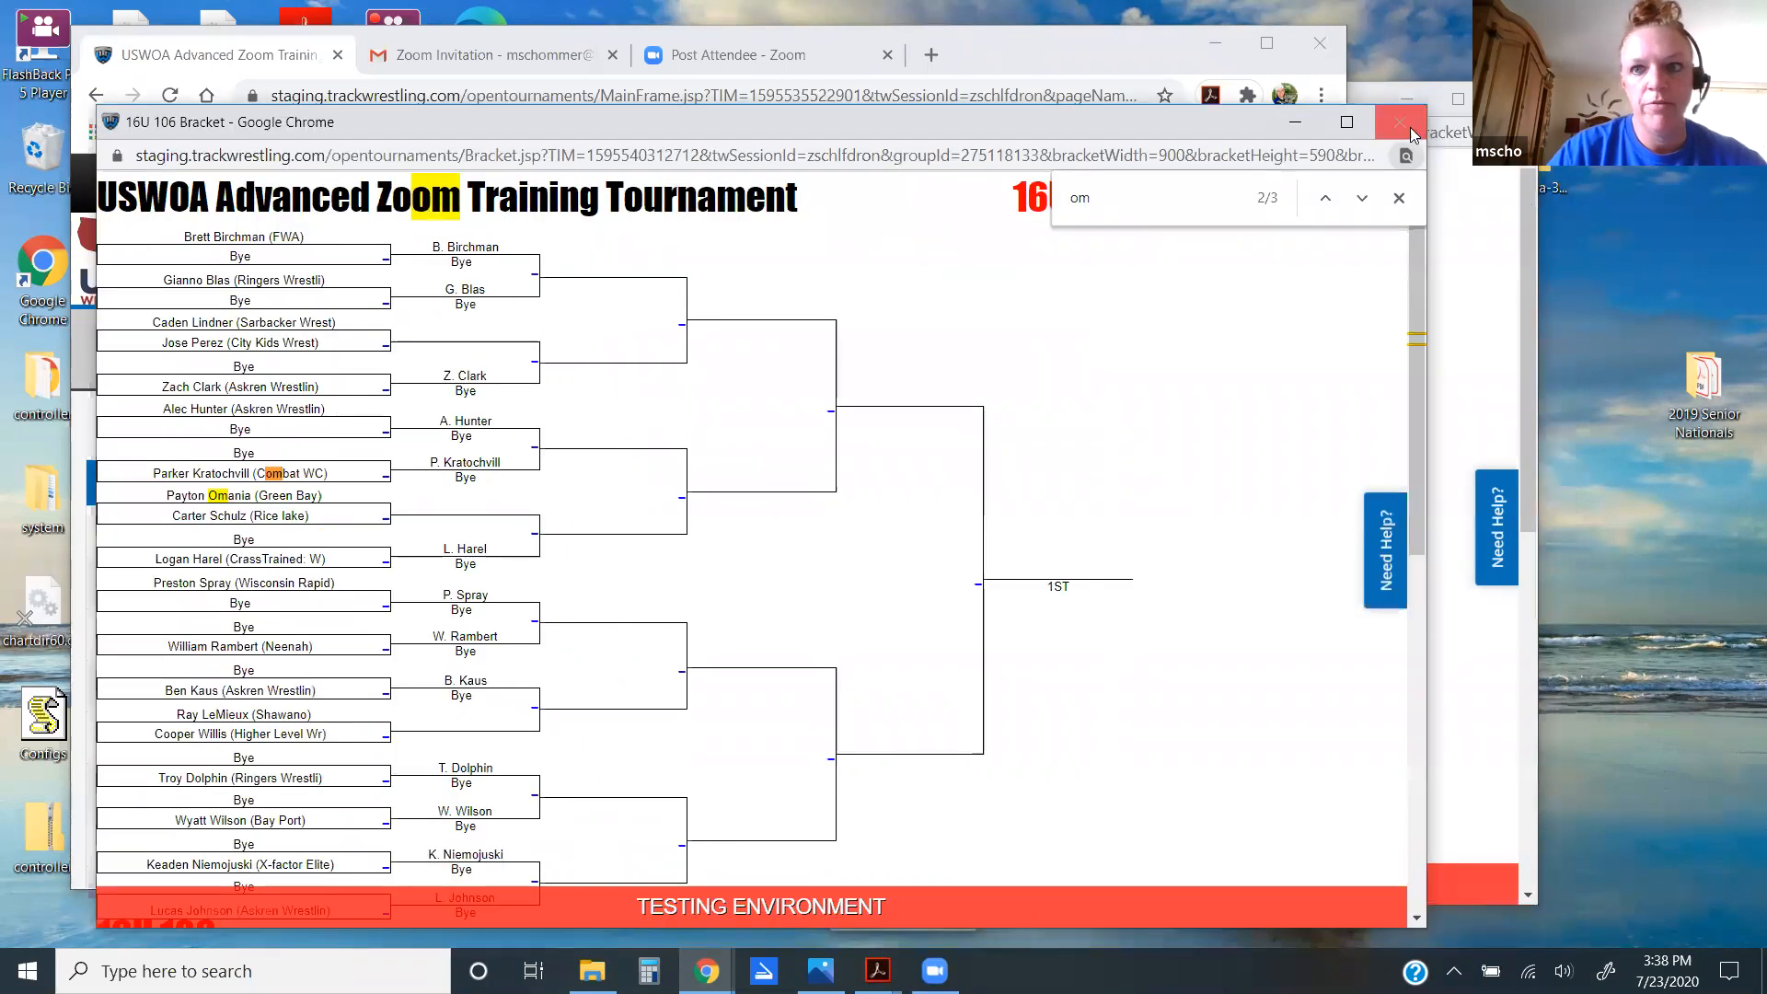
left_click(1412, 133)
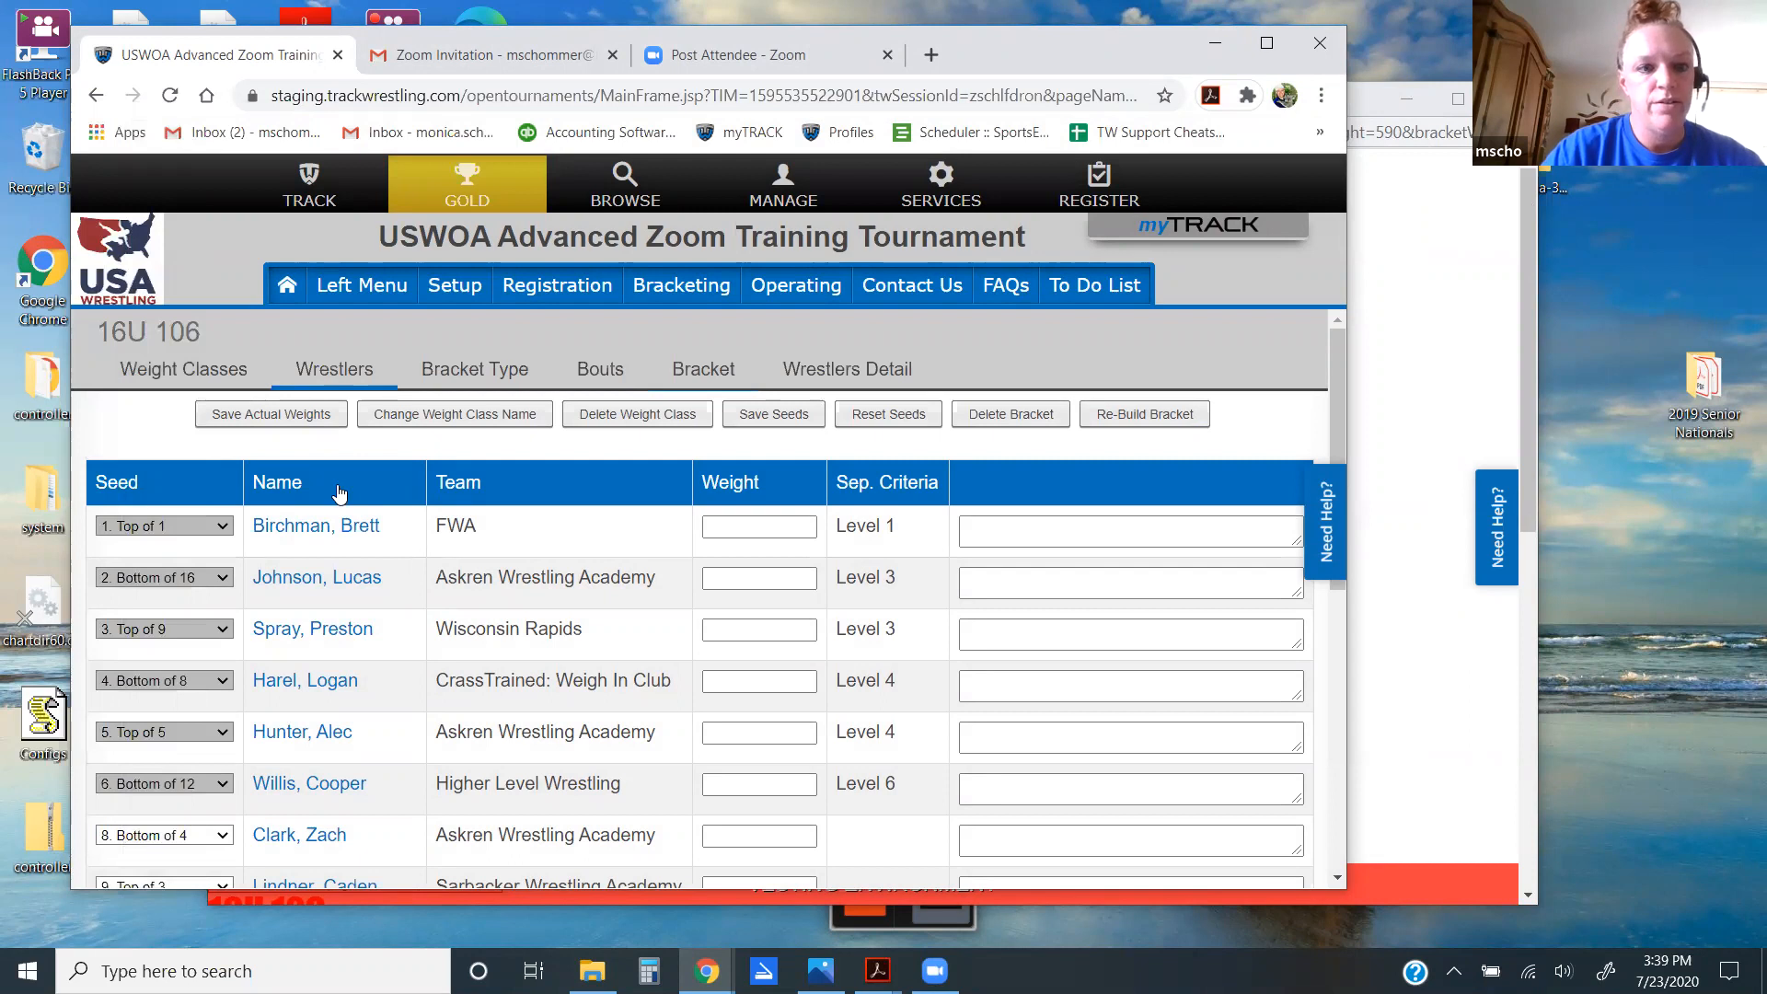
Step: Change the Askren Wrestling Academy wrestler's weight class from 106 to 160 and save
left_click_drag(1338, 357, 1368, 682)
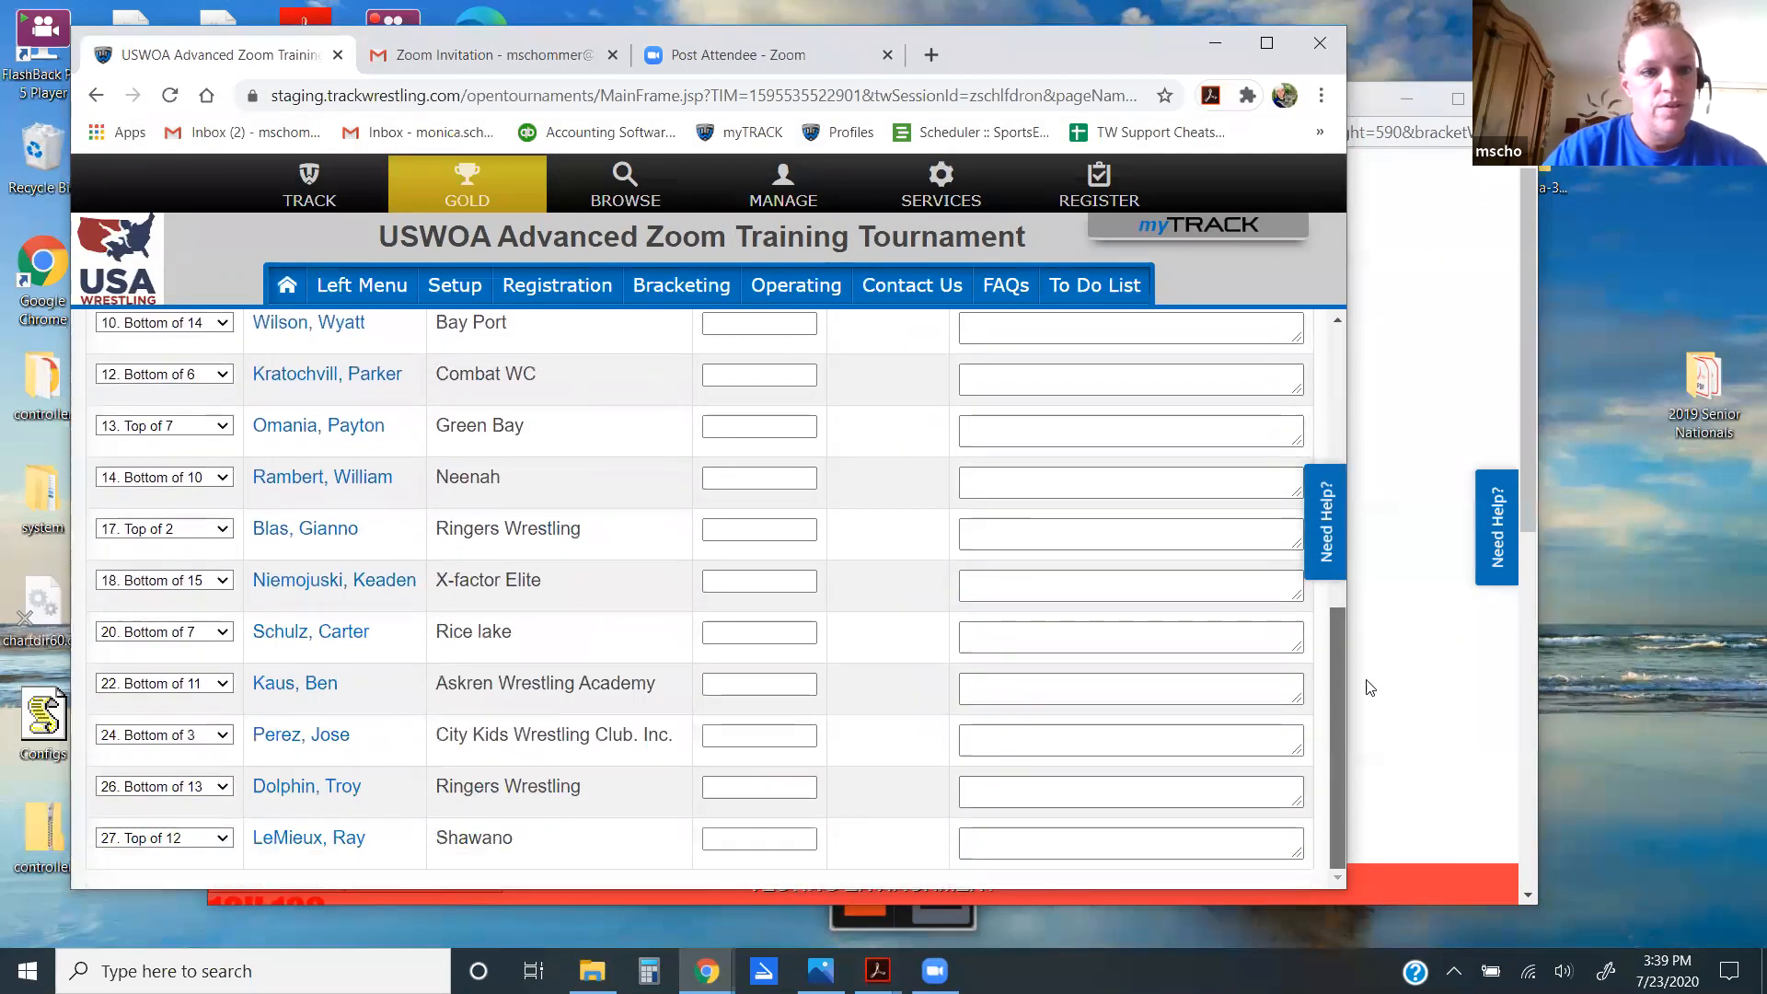
left_click(309, 688)
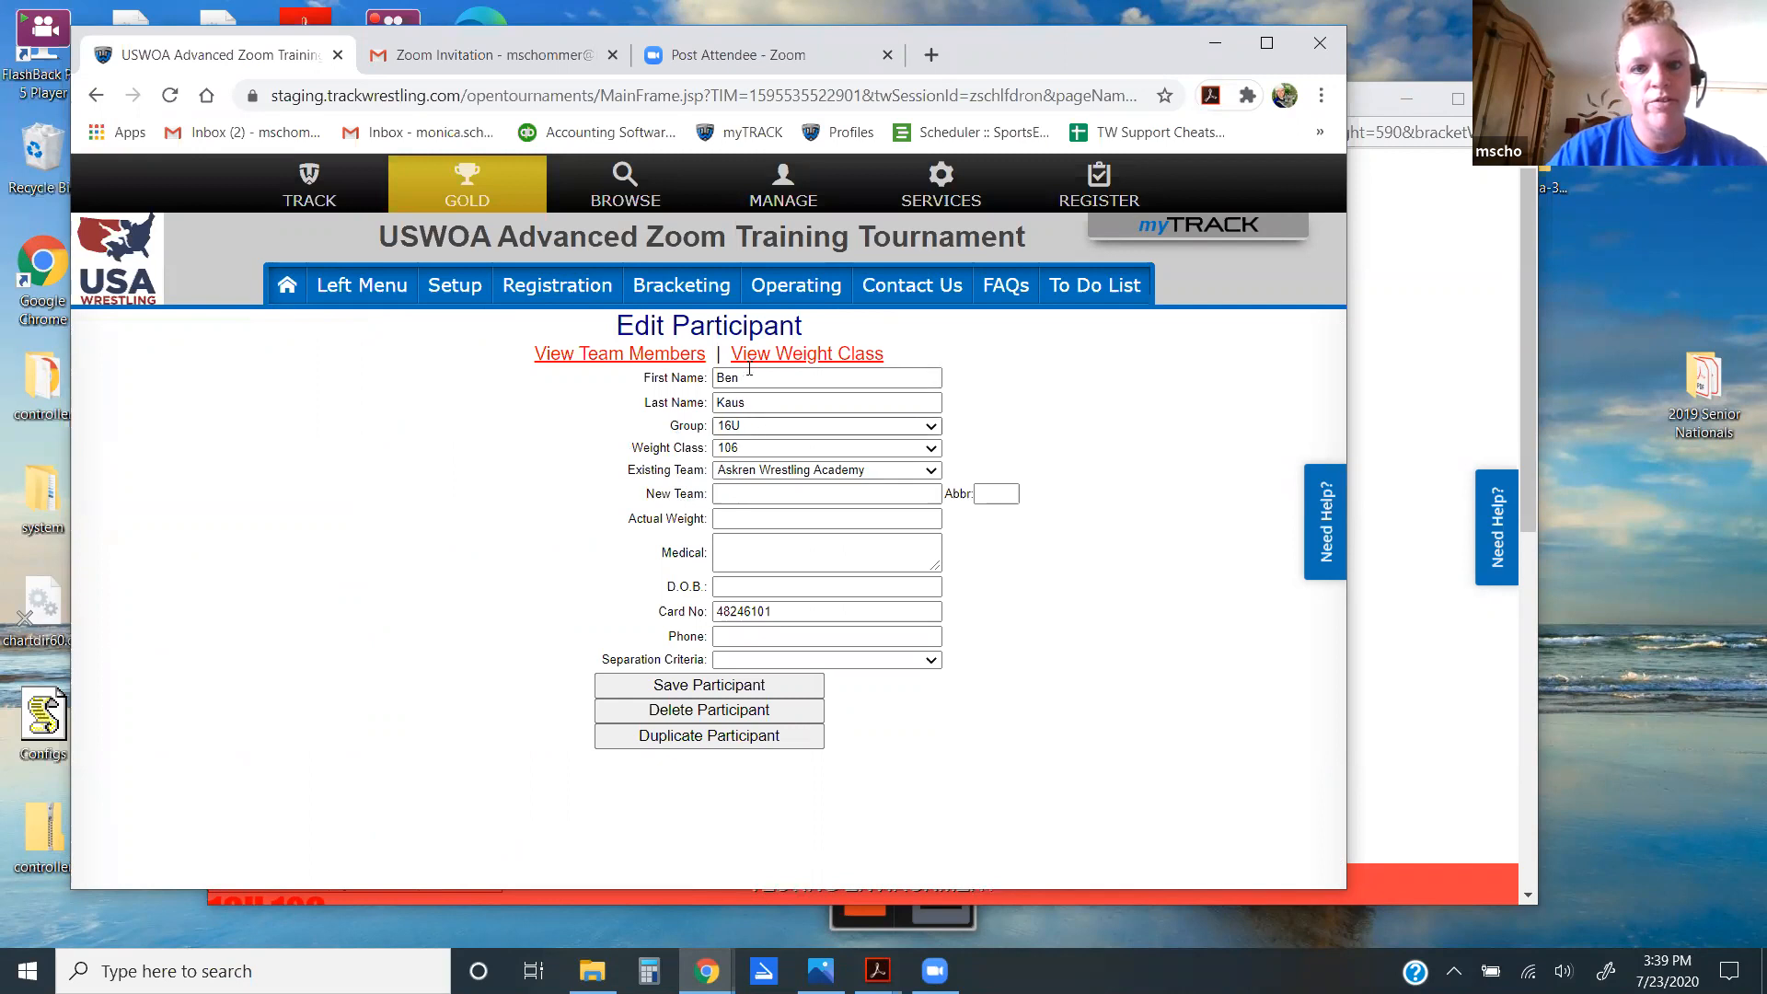
left_click(765, 451)
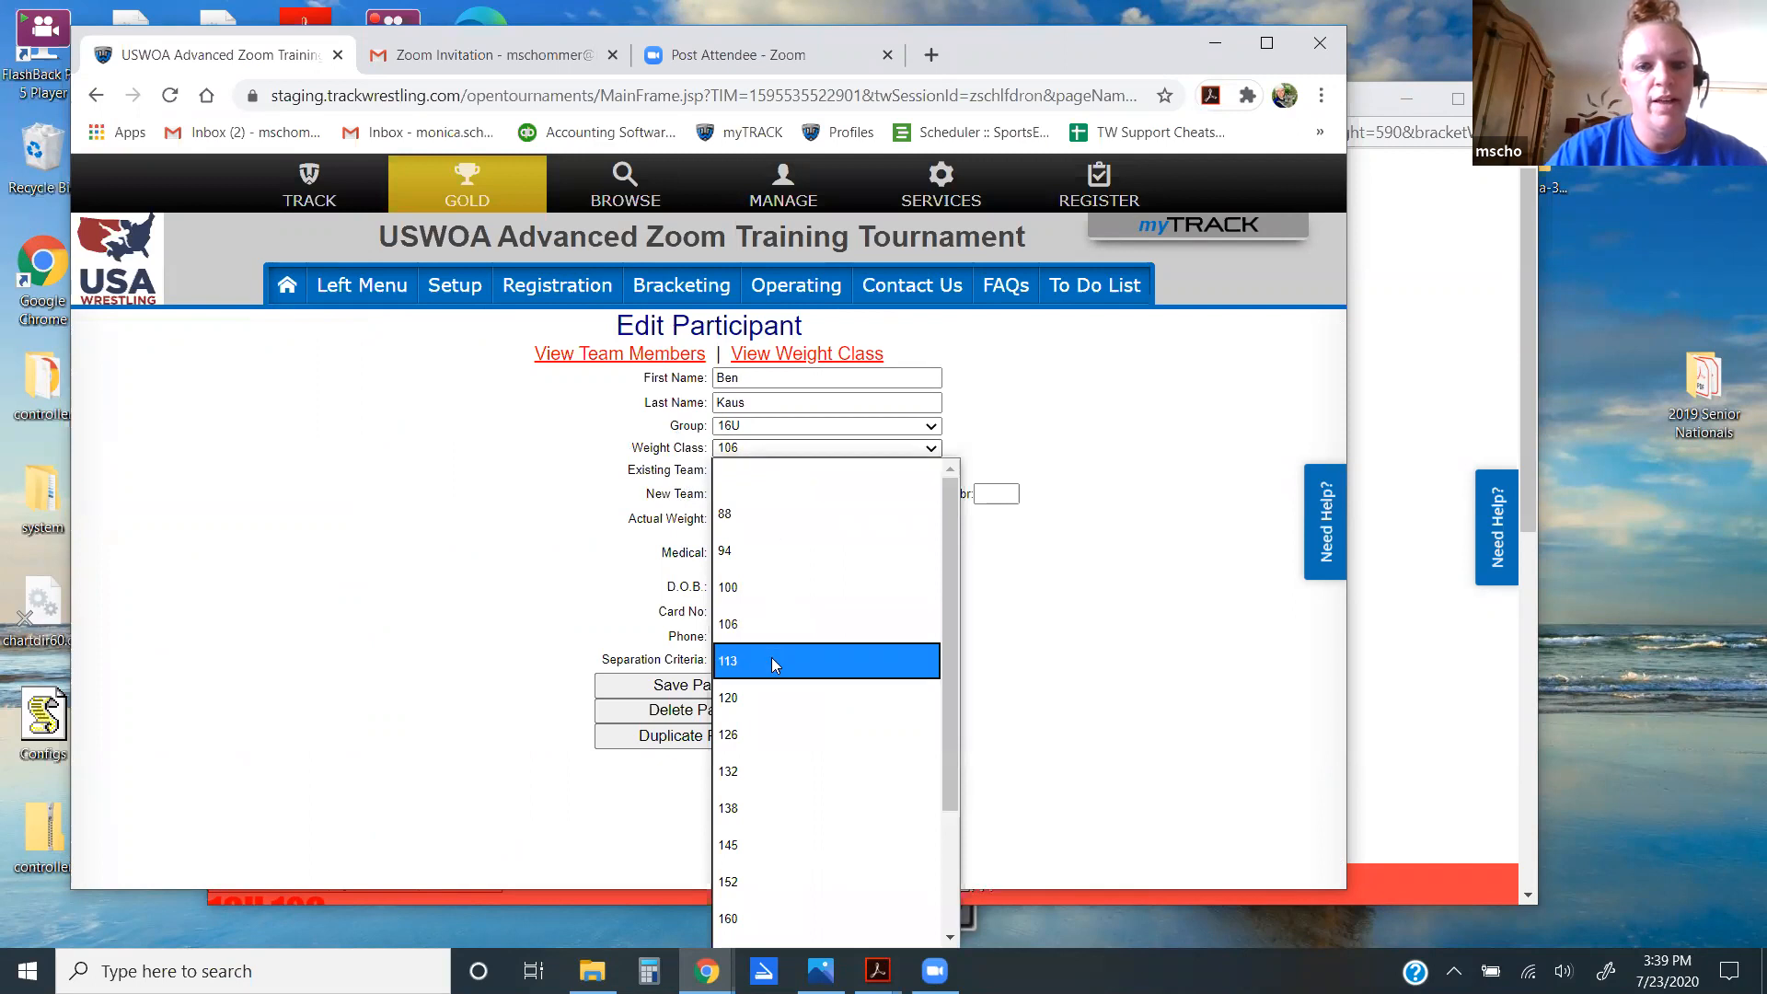
left_click(743, 911)
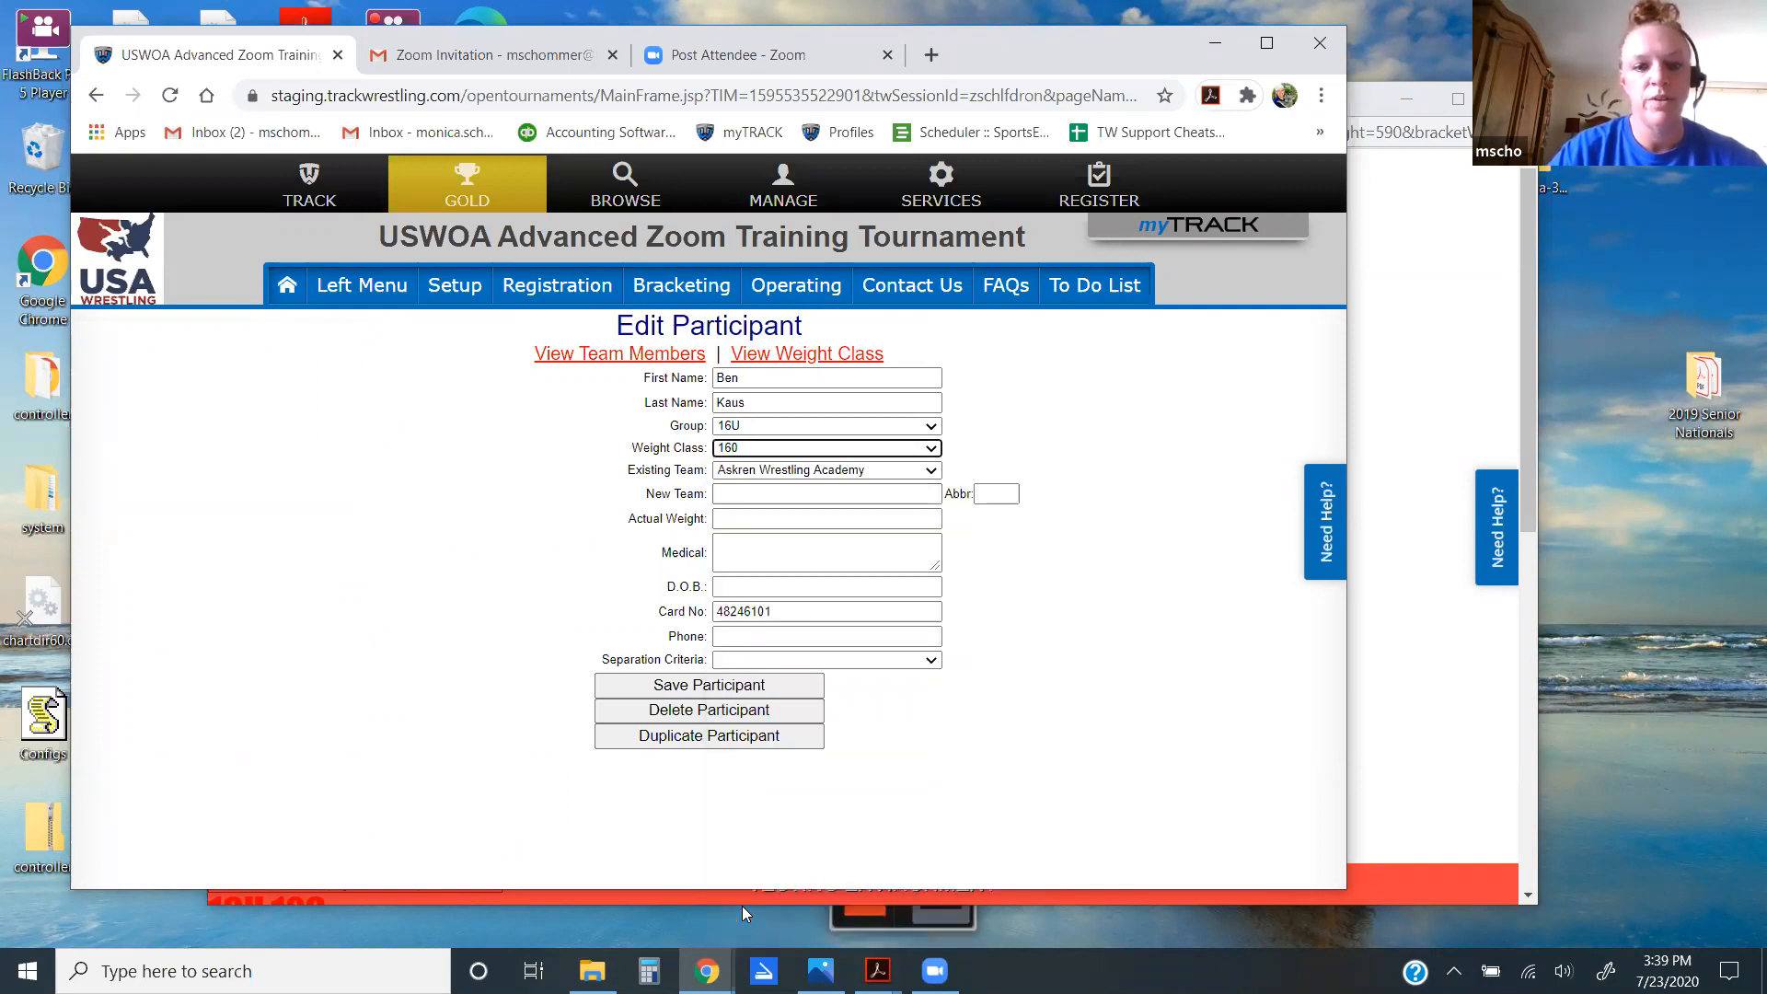
left_click(701, 686)
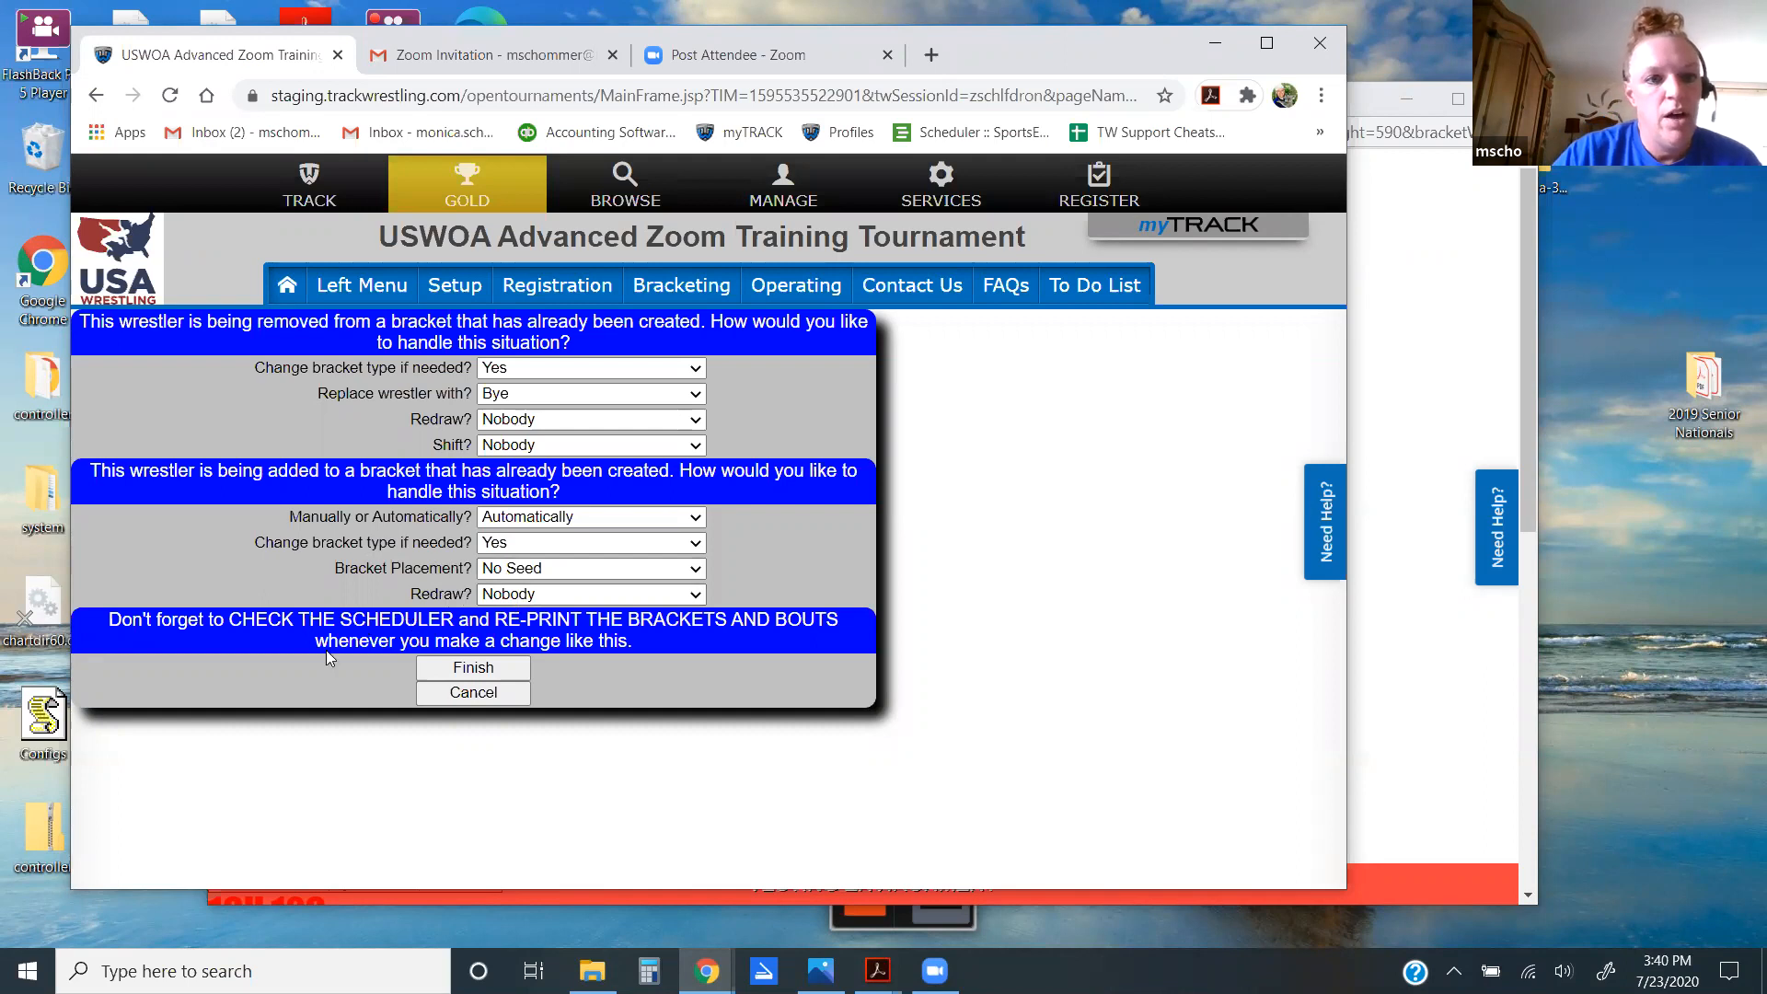
Step: Finalize the bracket move with a Bye replacing him, confirming with 'finish'
left_click(479, 674)
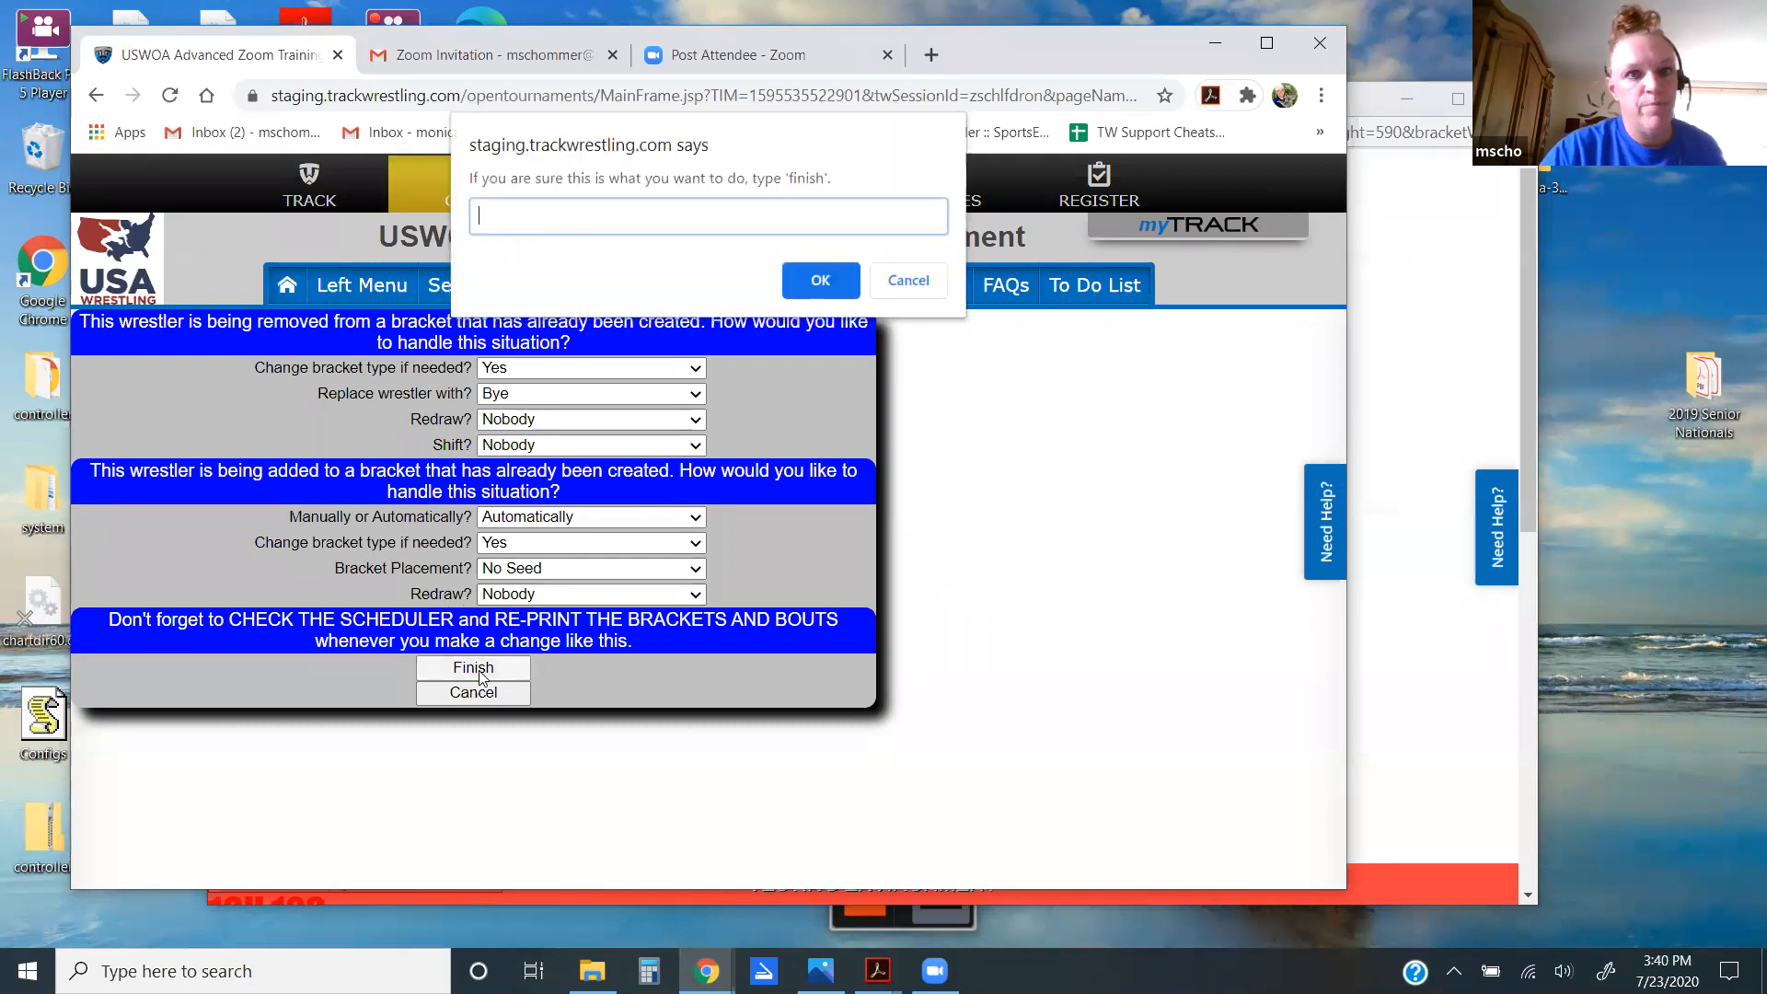
type("finish")
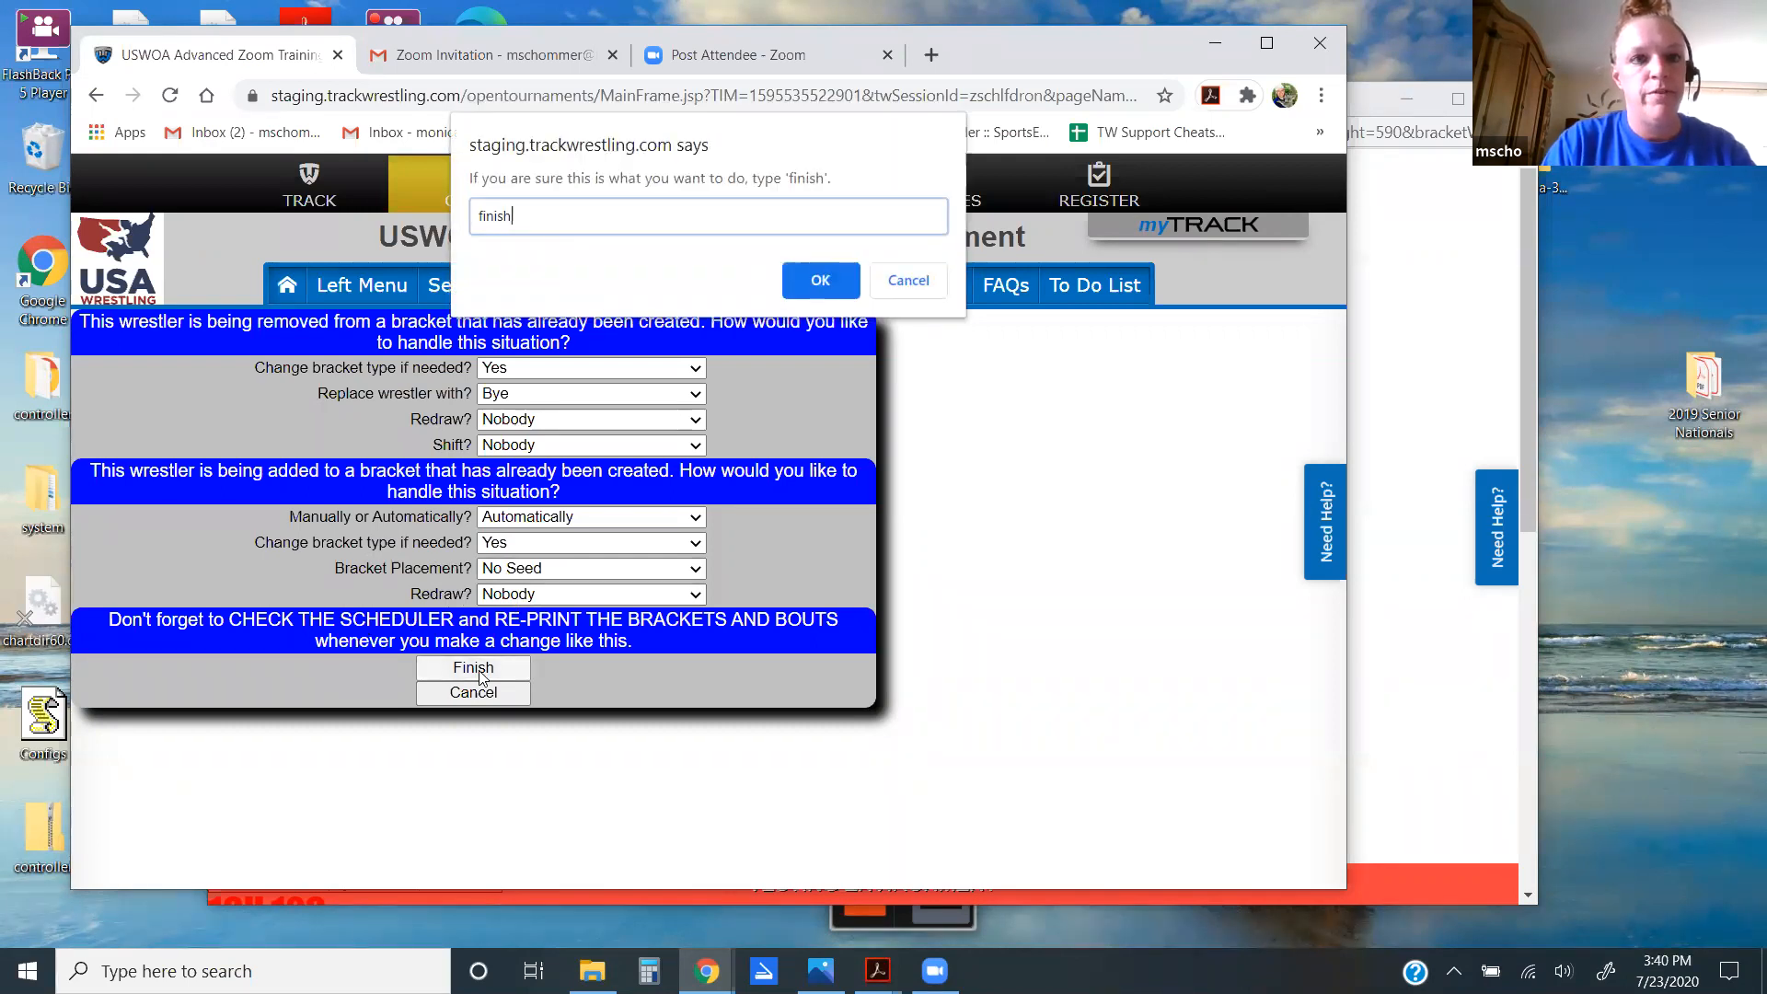
key("Return")
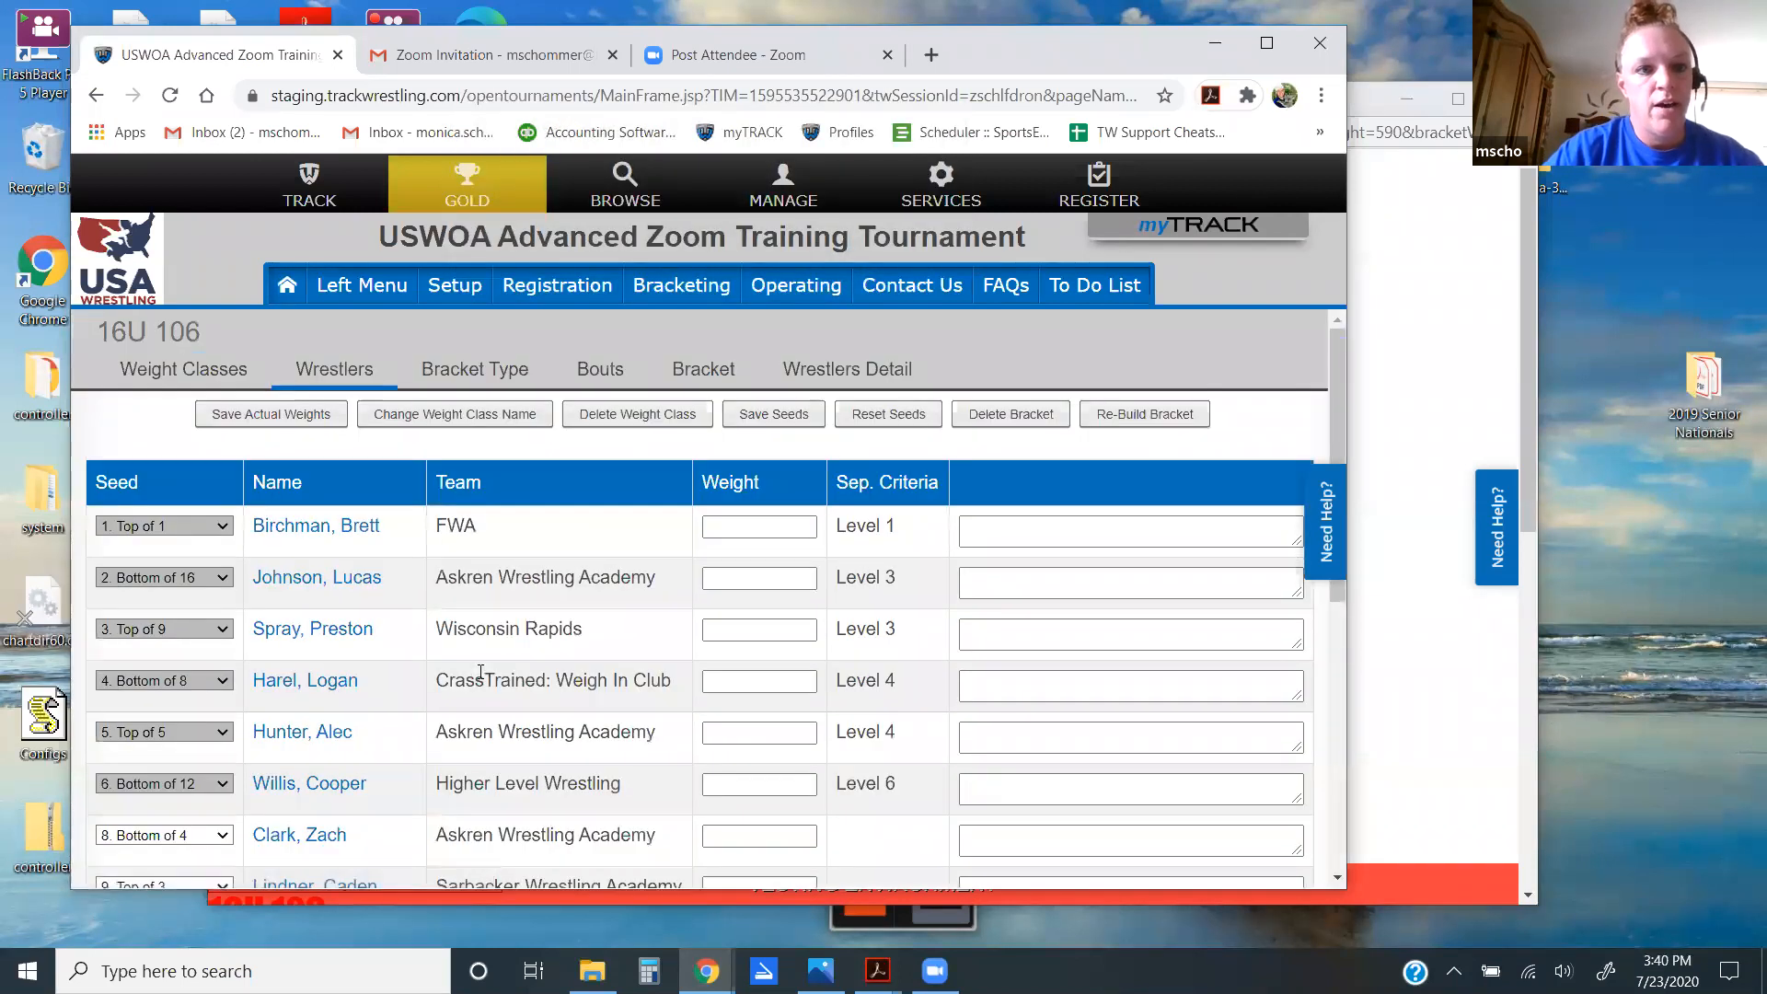
left_click(184, 368)
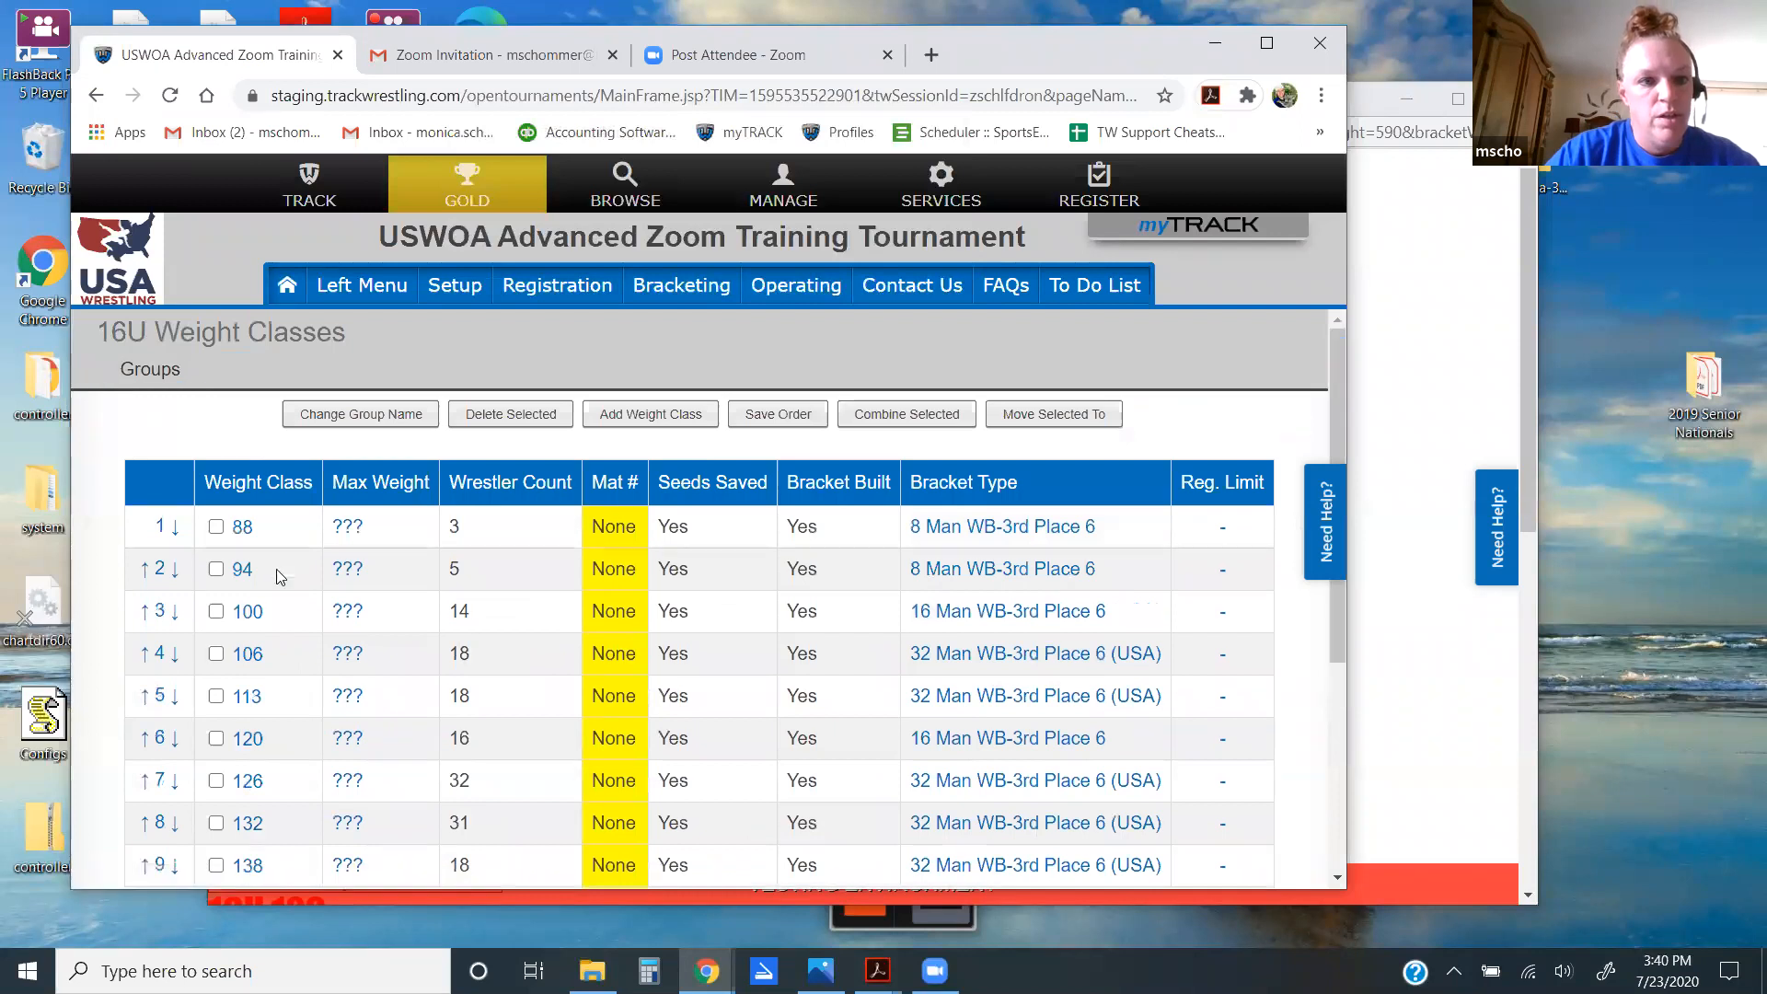
Step: Display the 16U 113 bracket with bout numbers, look through it, and close it
left_click(248, 697)
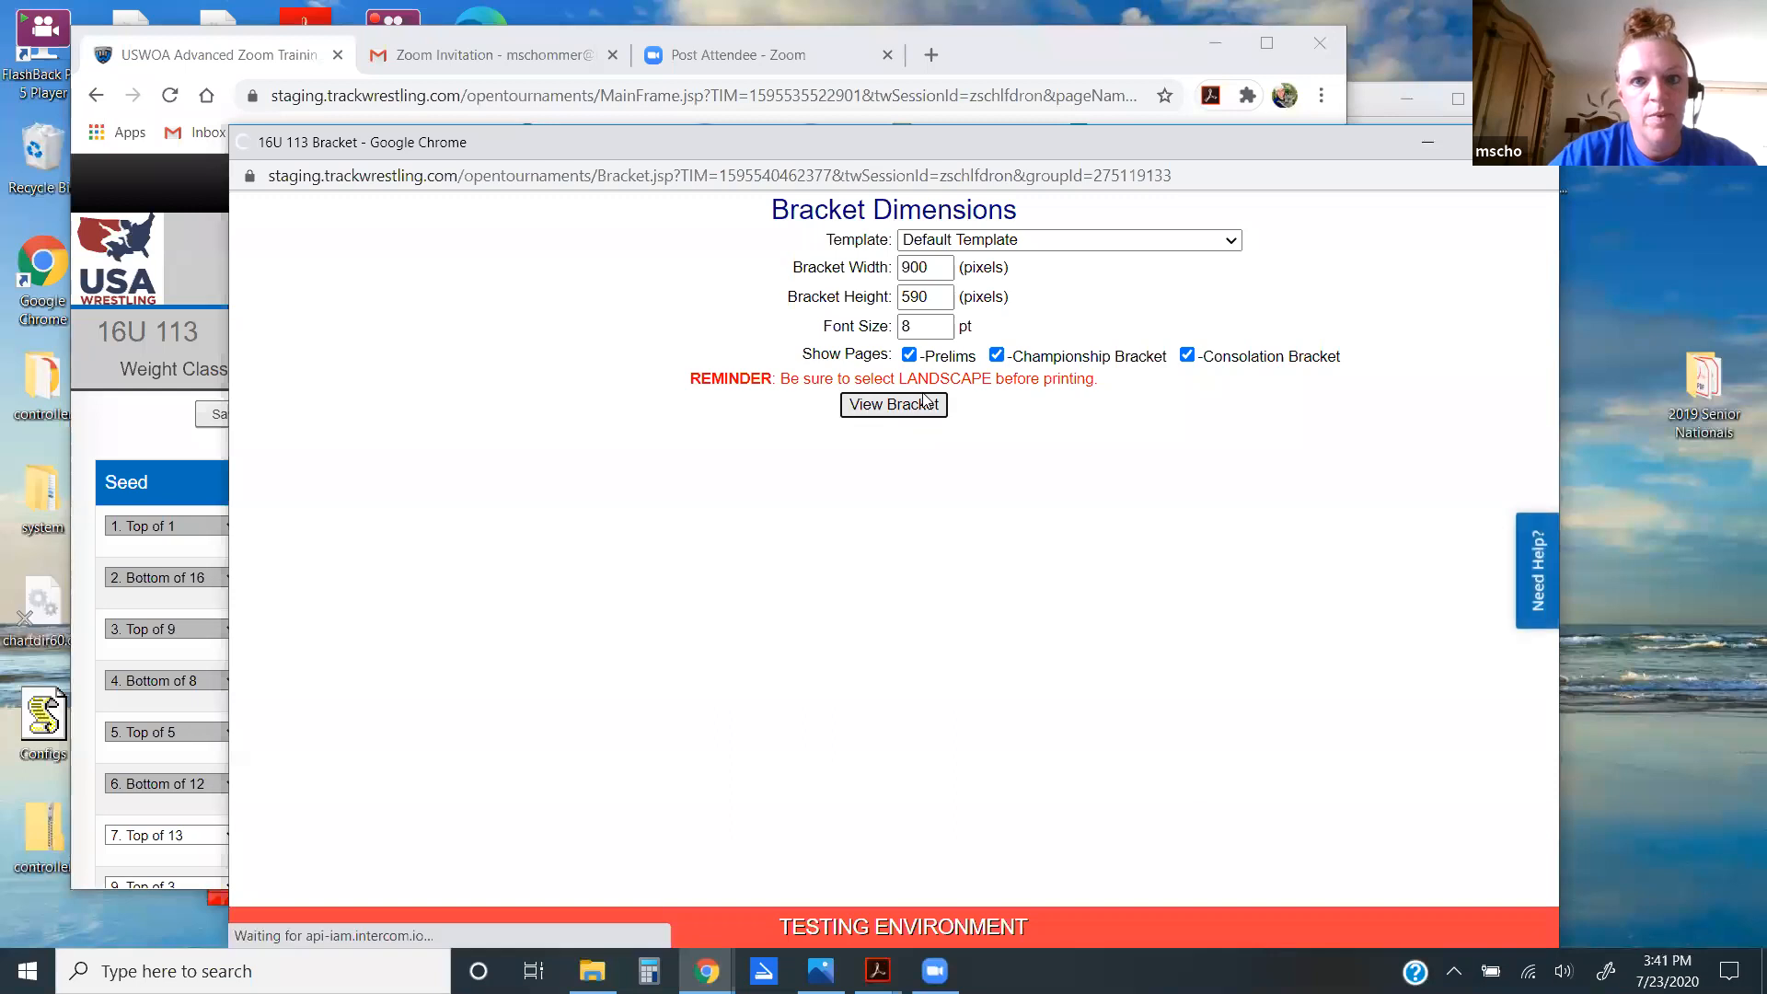
left_click(923, 400)
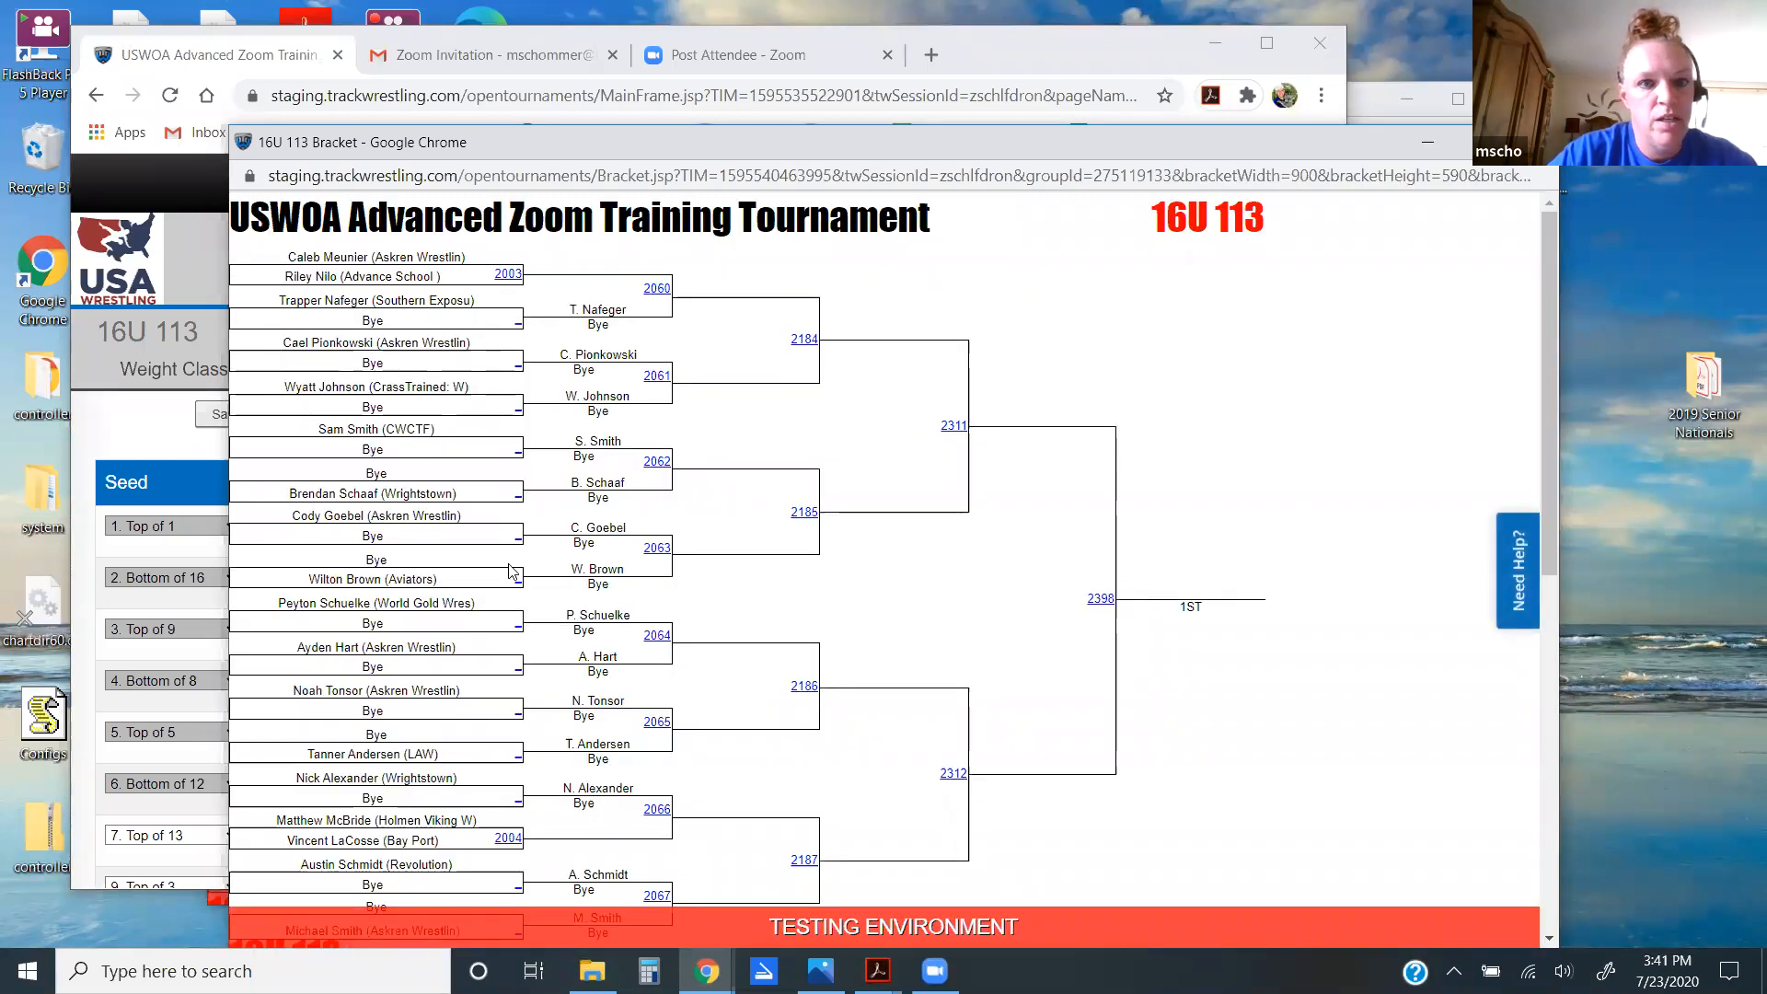
scroll(826, 469, "down", 2)
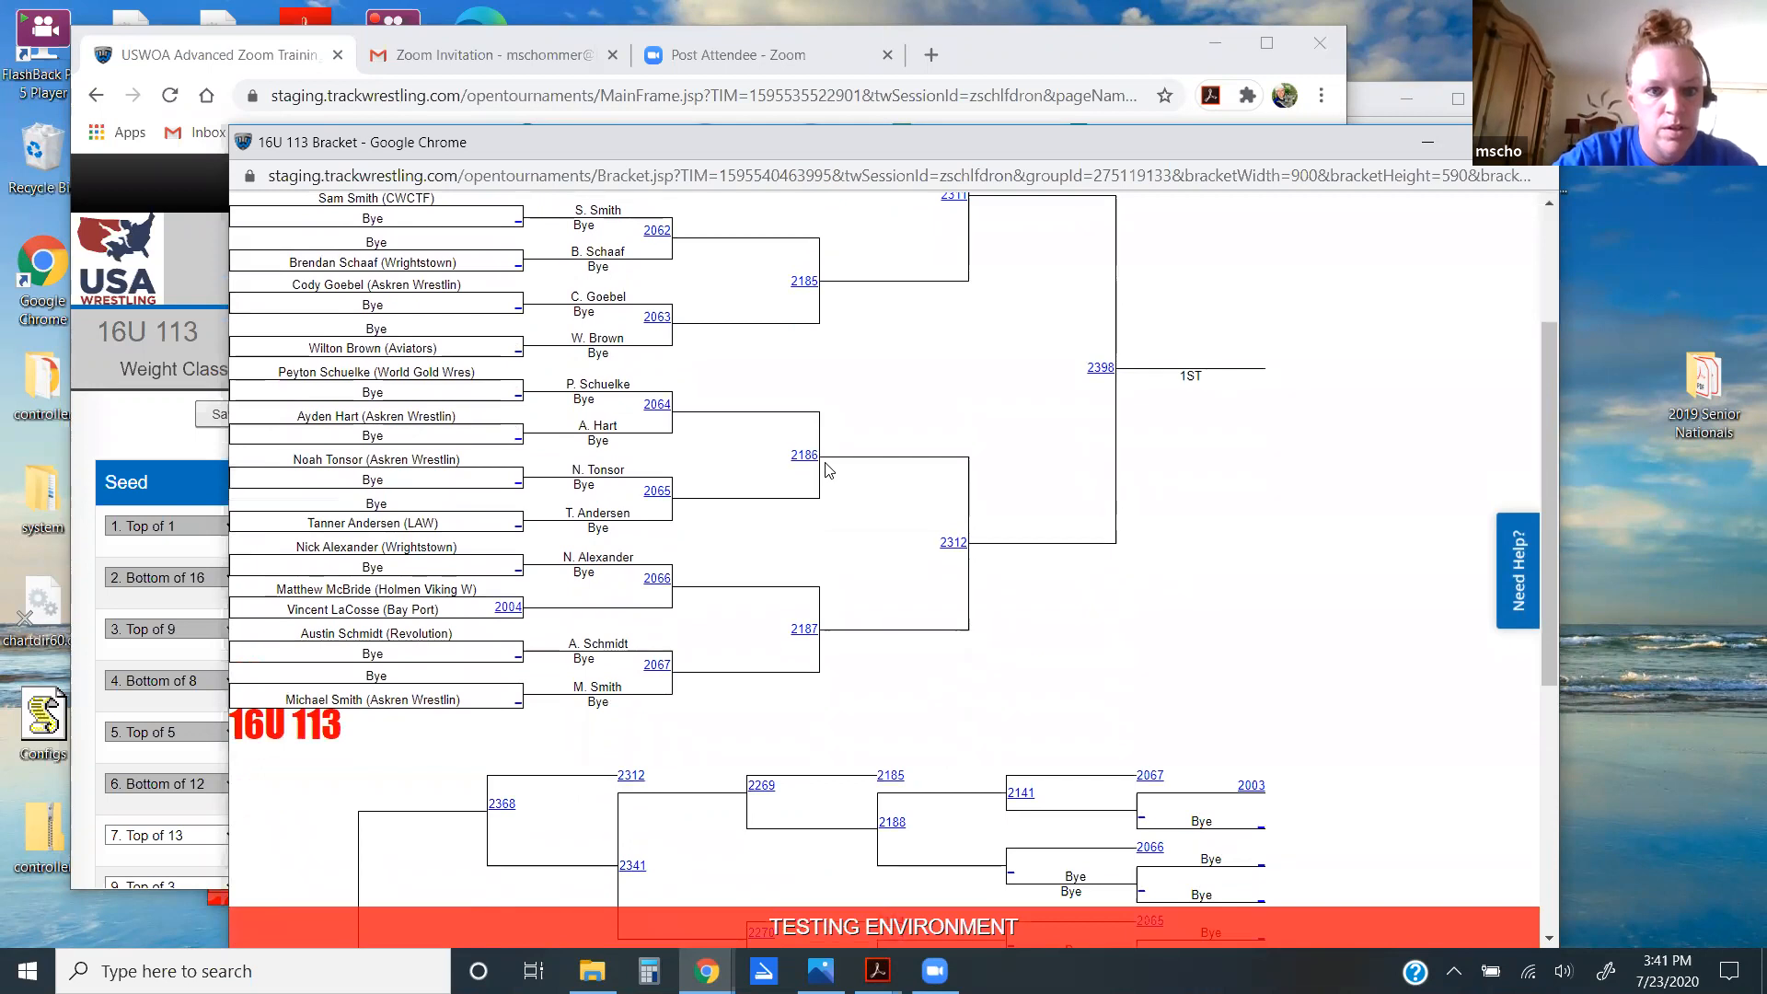
scroll(826, 469, "up", 2)
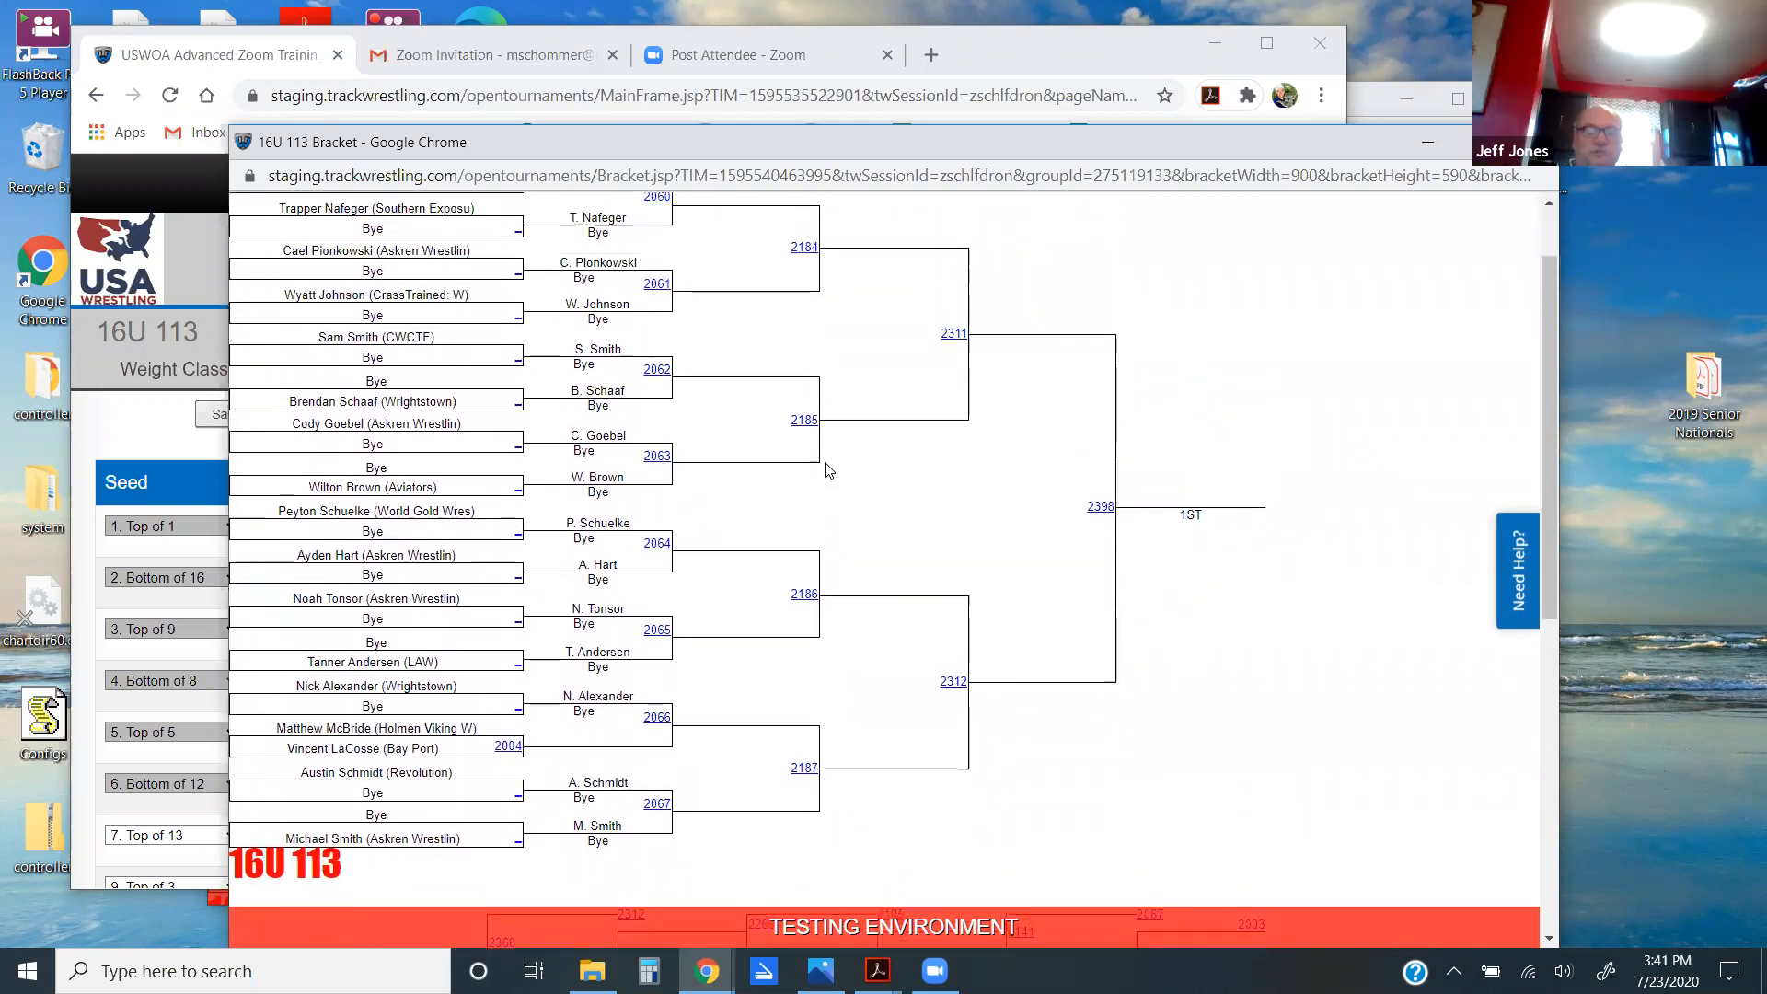
scroll(827, 469, "up", 1)
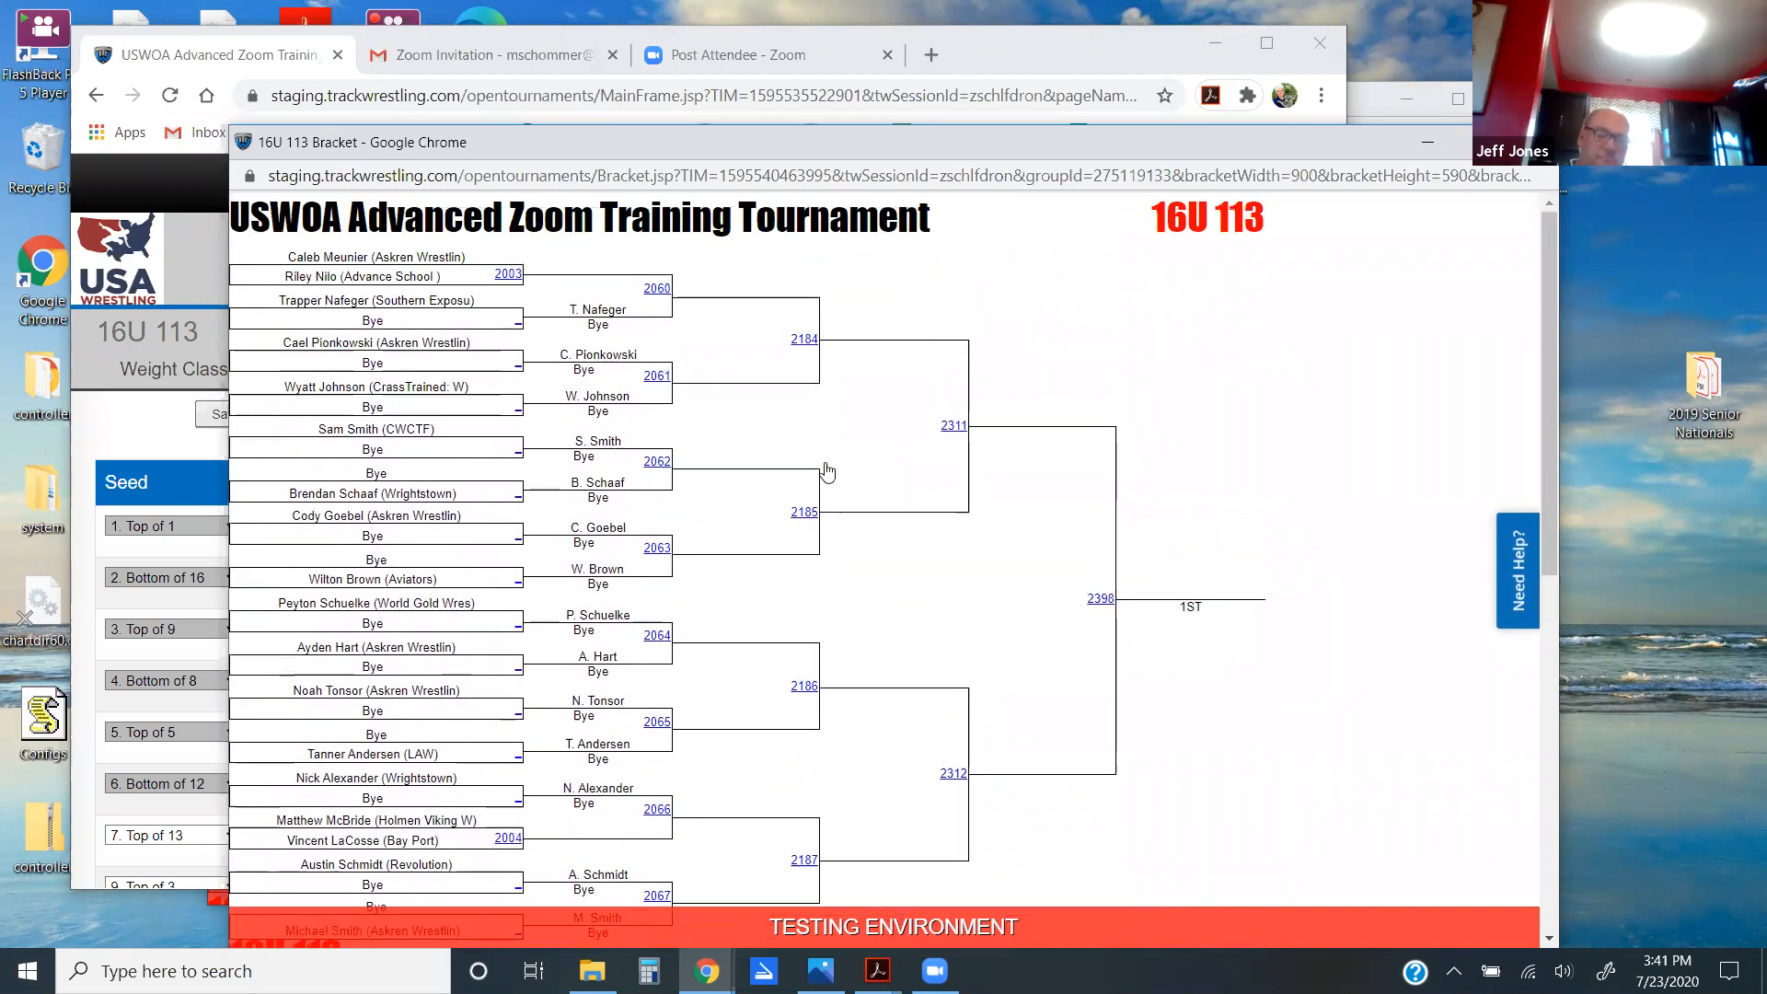
key("ctrl+w")
scroll(826, 471, "down", 2)
scroll(826, 471, "up", 2)
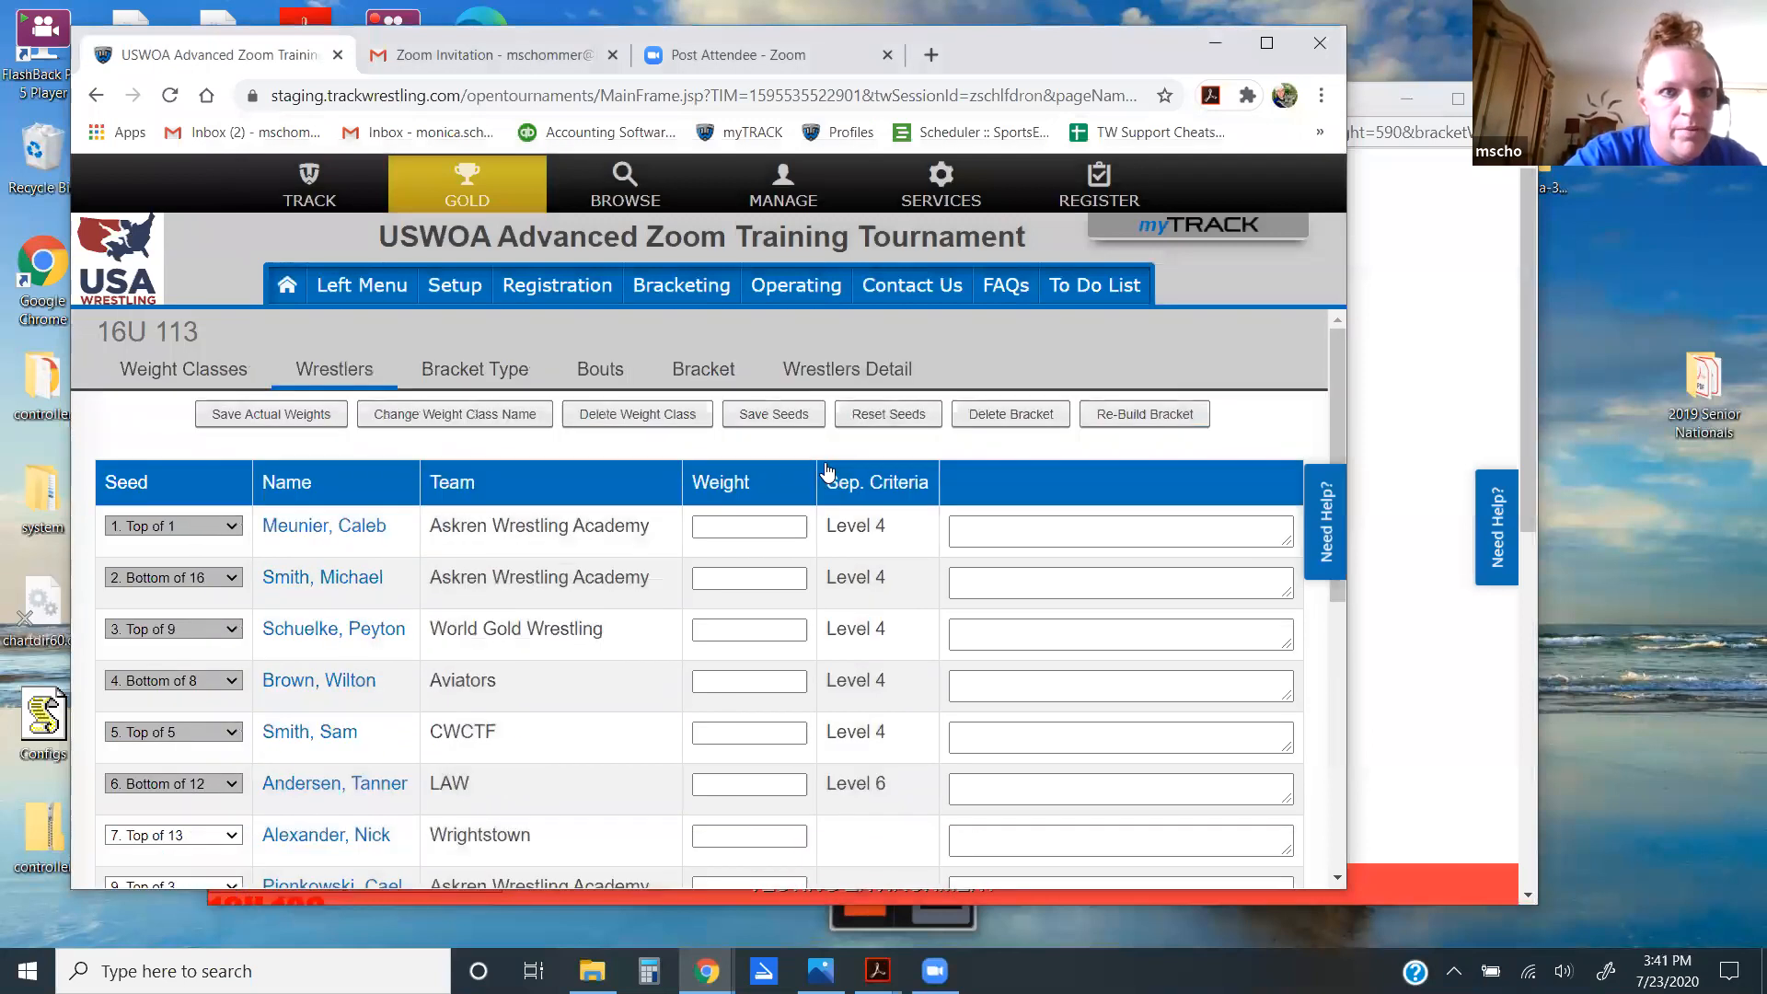
Step: View the 16U 160 bracket chart, then move its window aside and close it
scroll(826, 471, "down", 3)
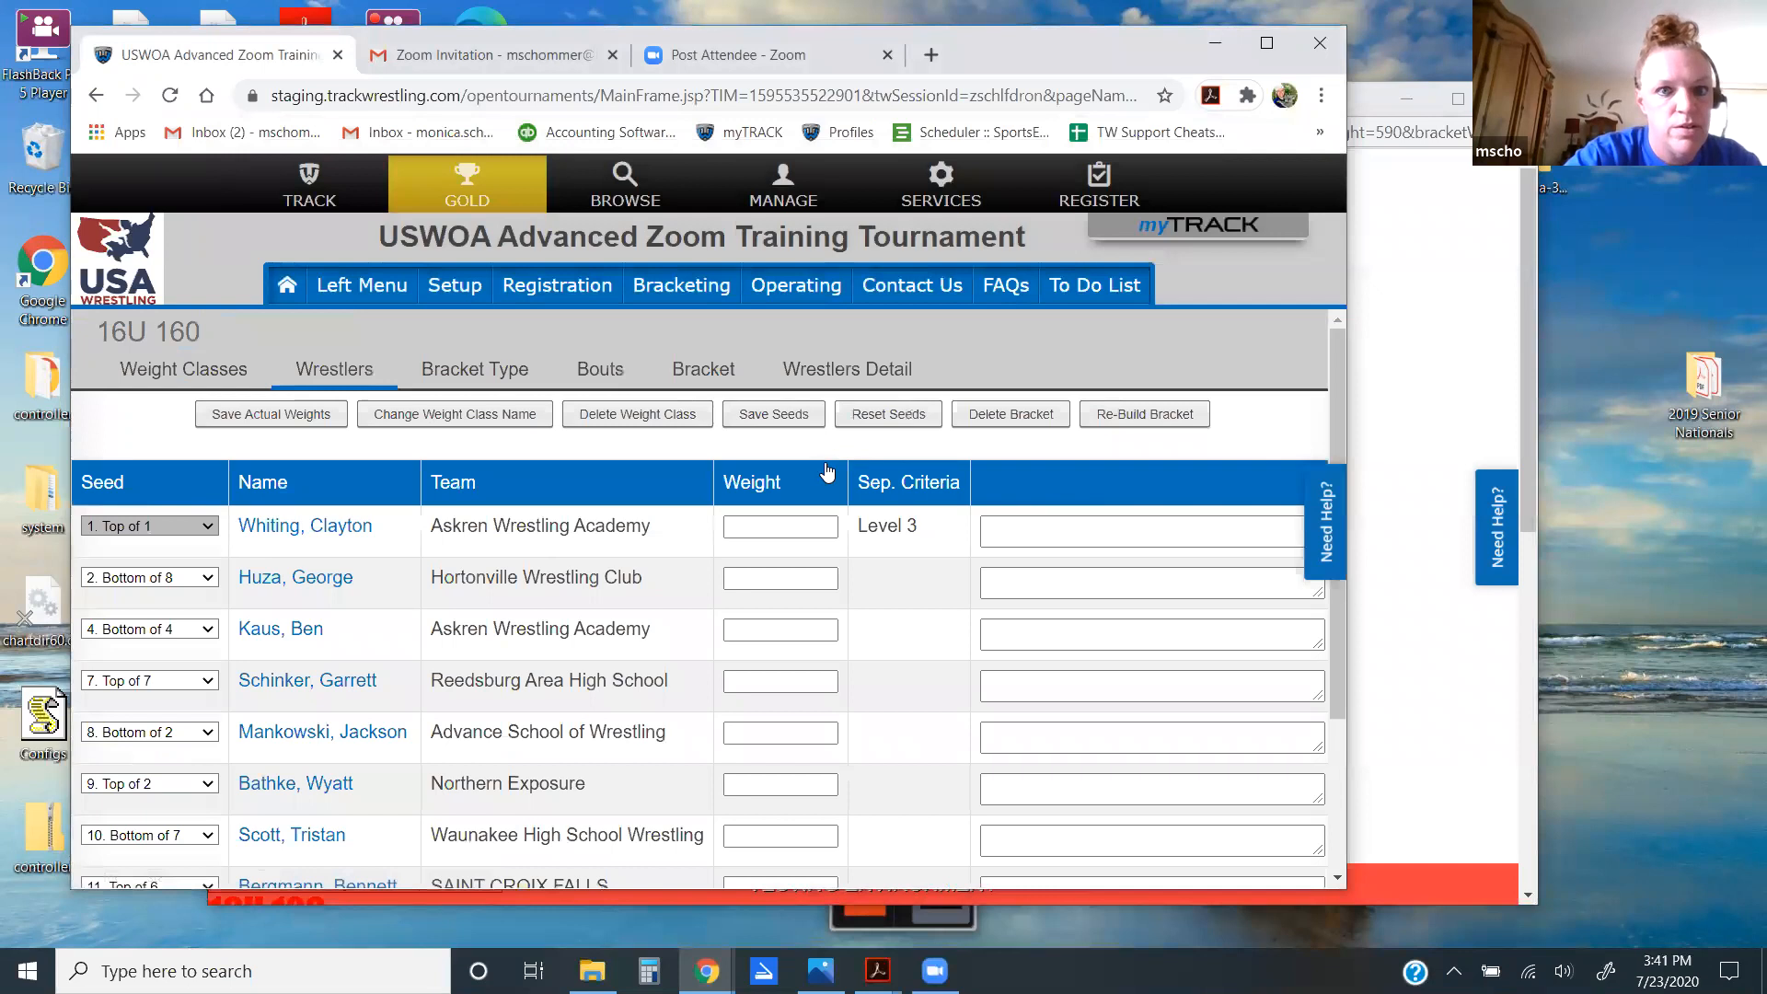
key("Return")
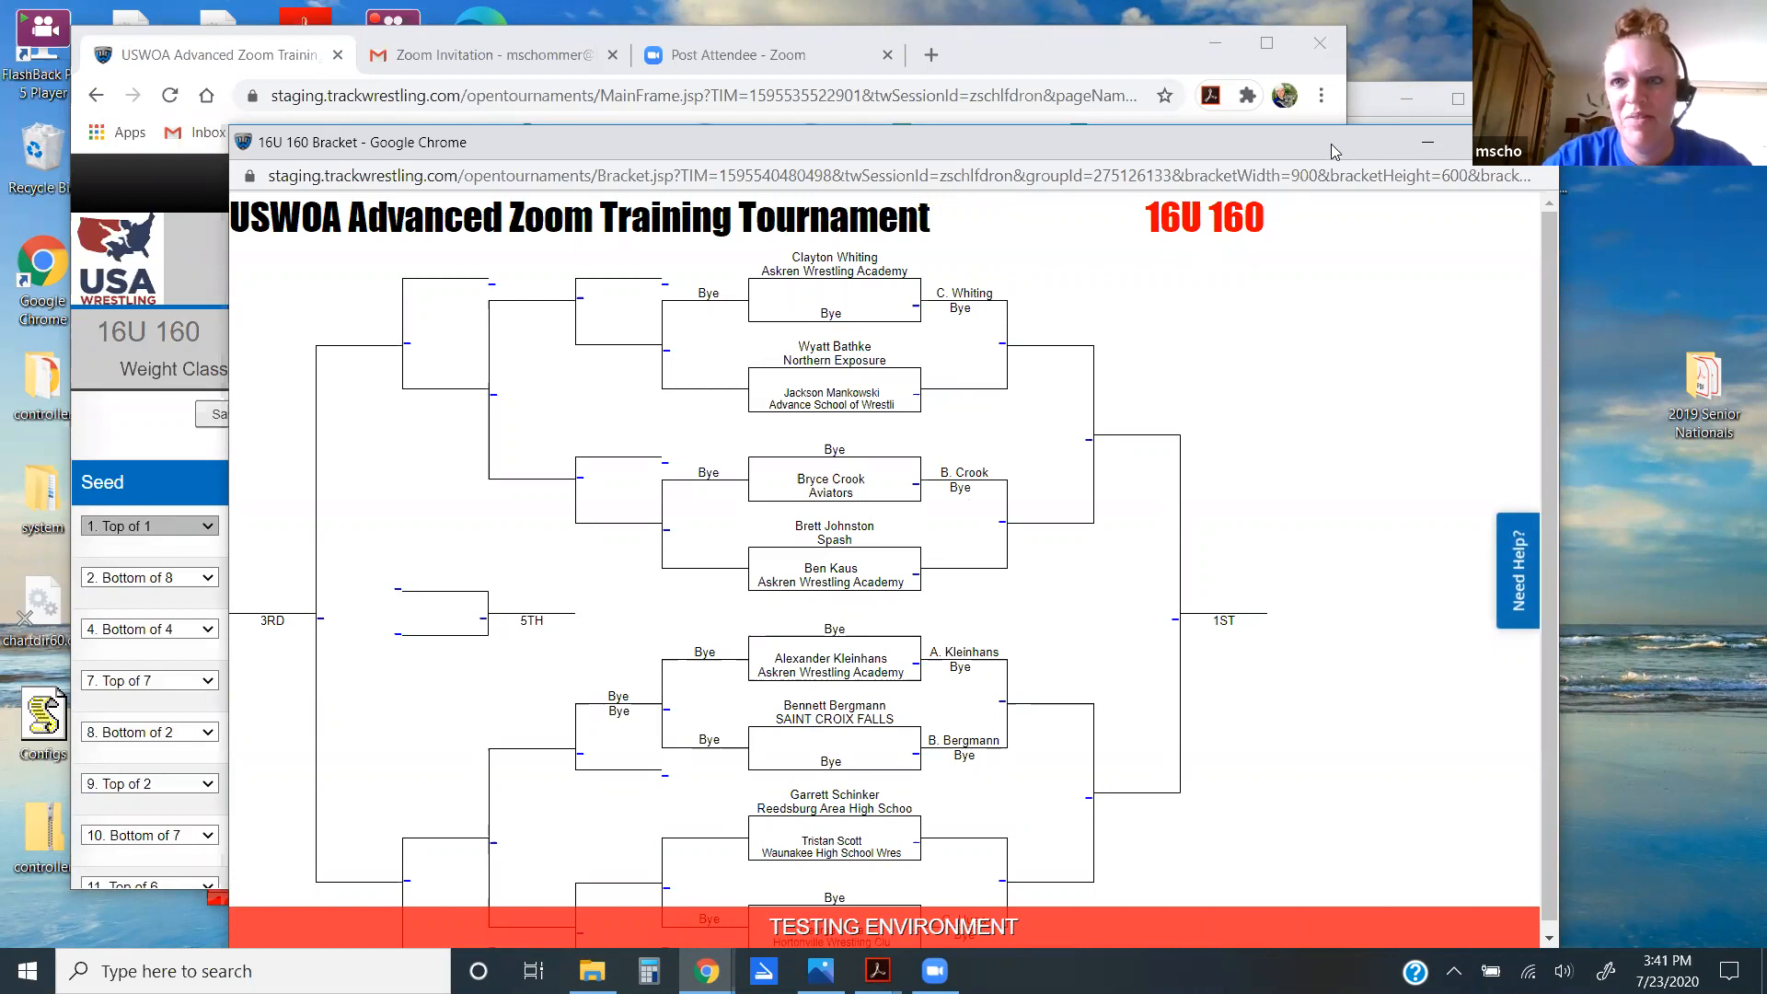
left_click_drag(1334, 150, 1242, 147)
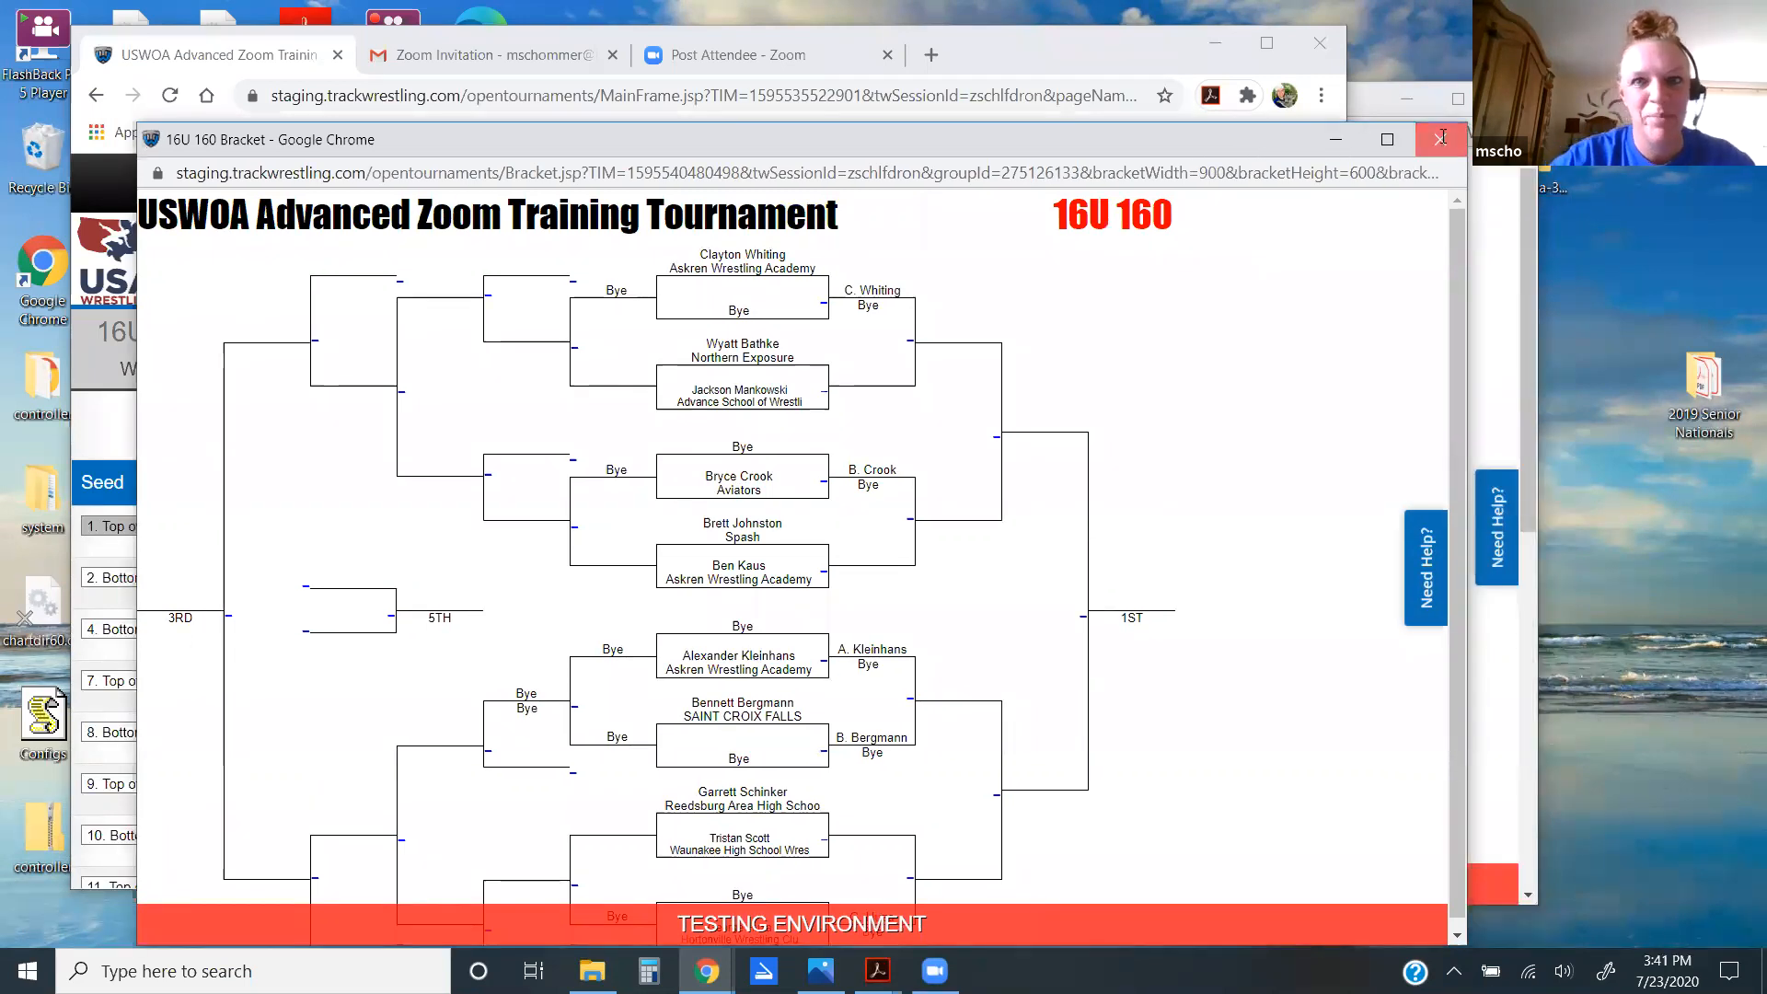
left_click(1440, 139)
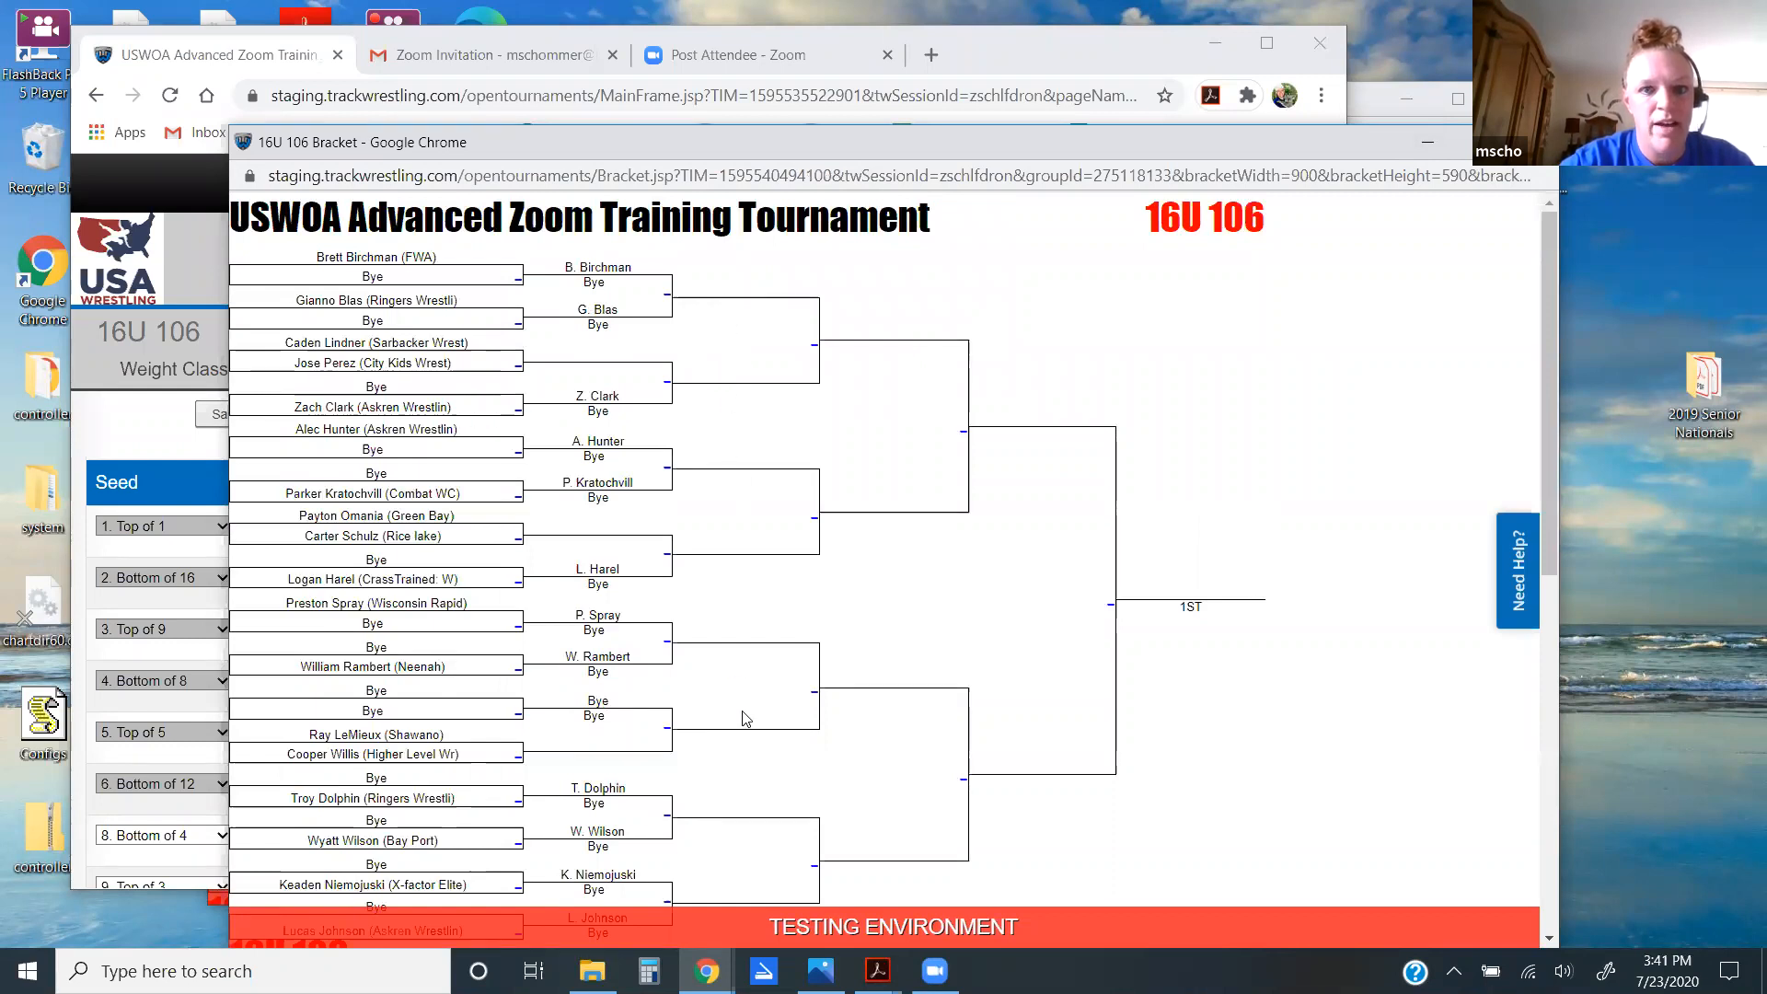
Step: Scroll through the 16U 106 bracket chart to review its pairings
scroll(746, 719, "down", 3)
scroll(747, 718, "up", 2)
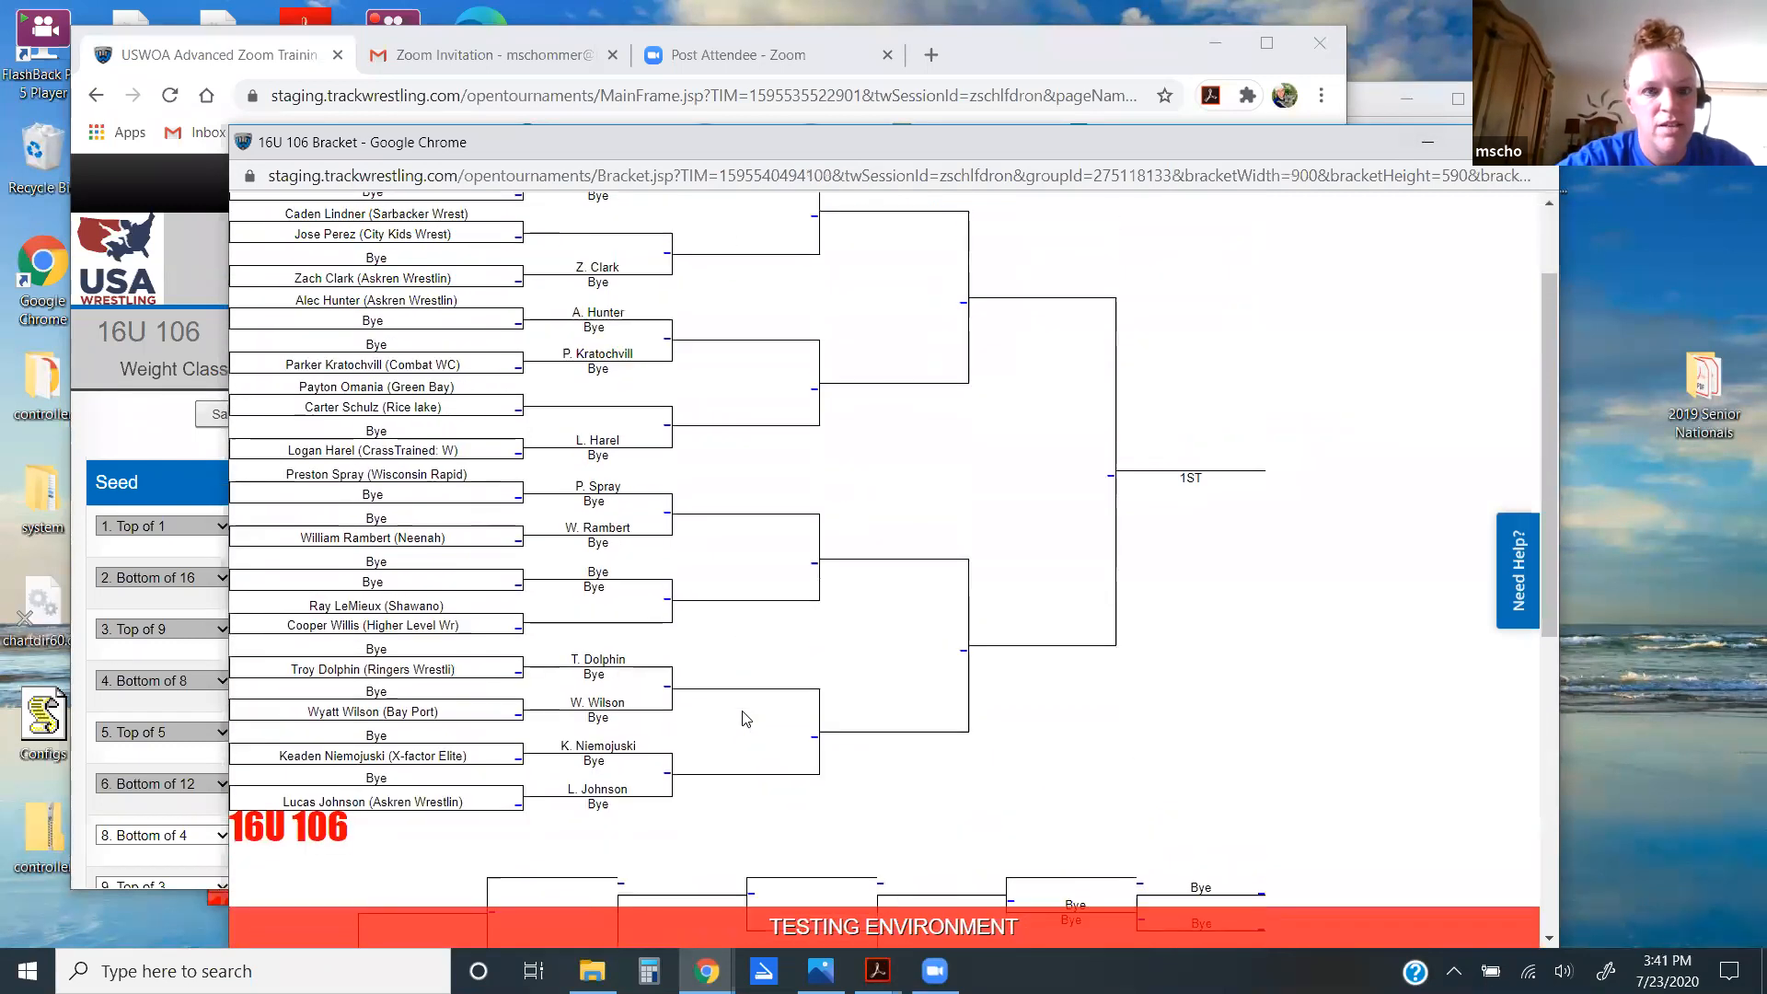
scroll(746, 719, "up", 2)
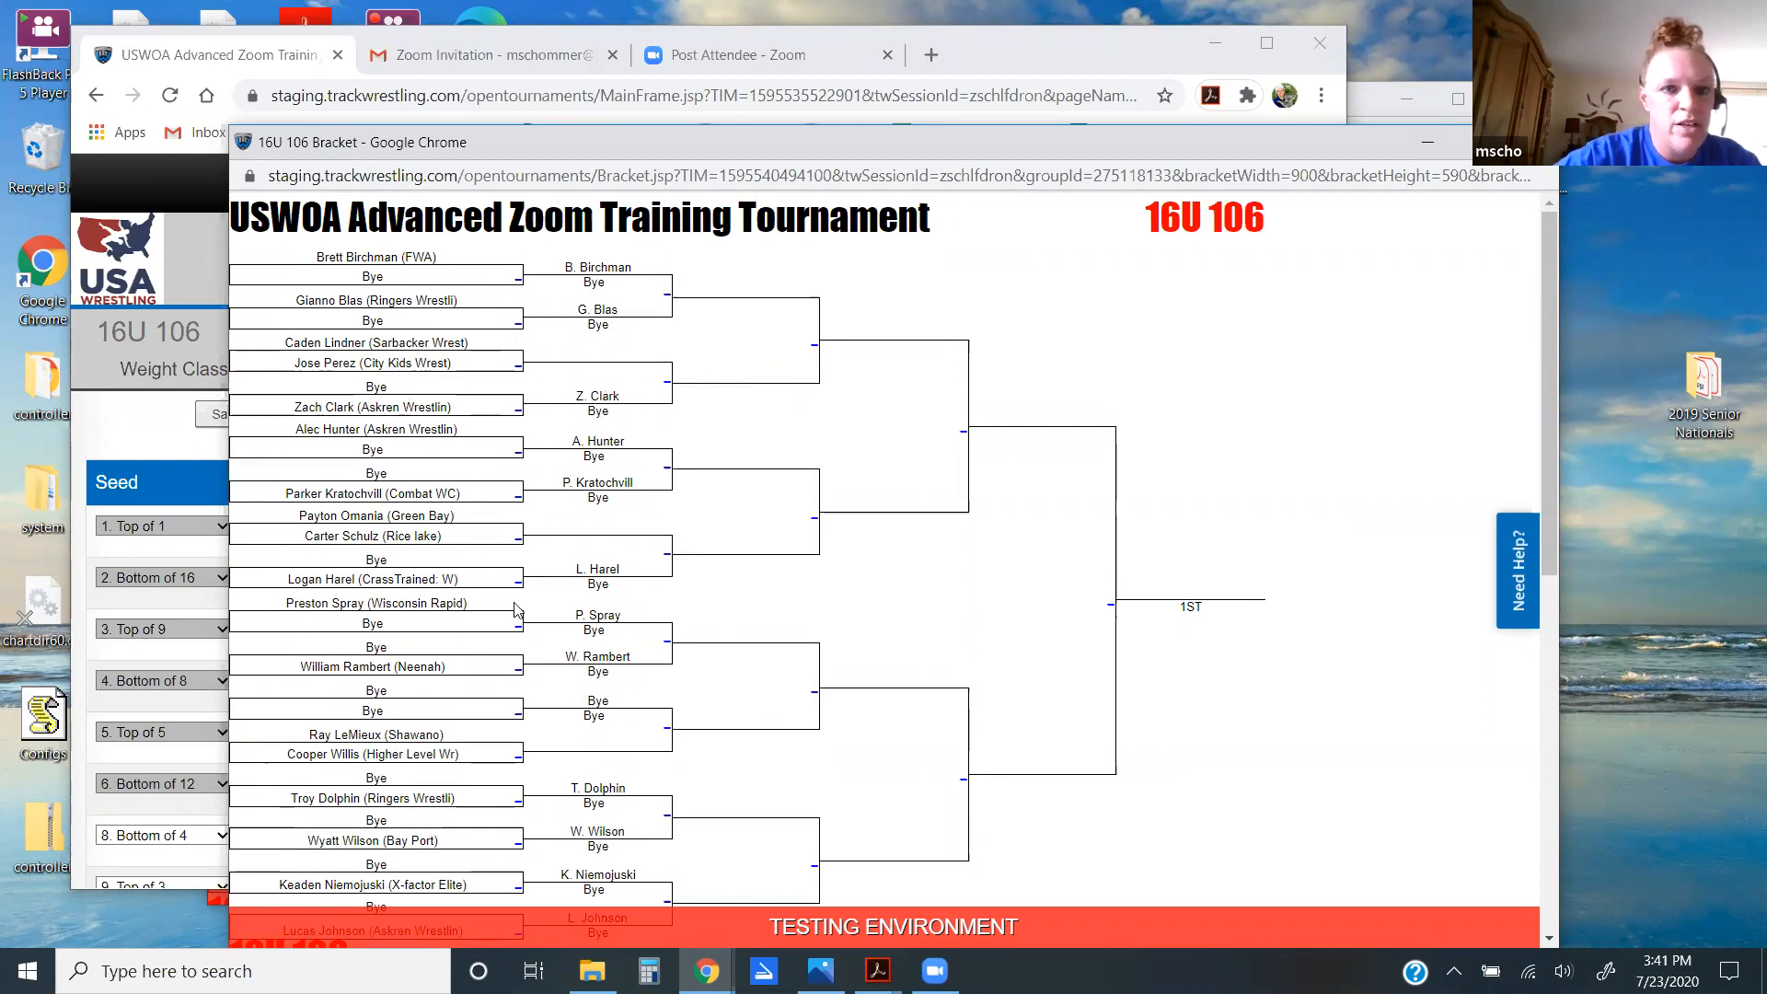
scroll(516, 609, "down", 3)
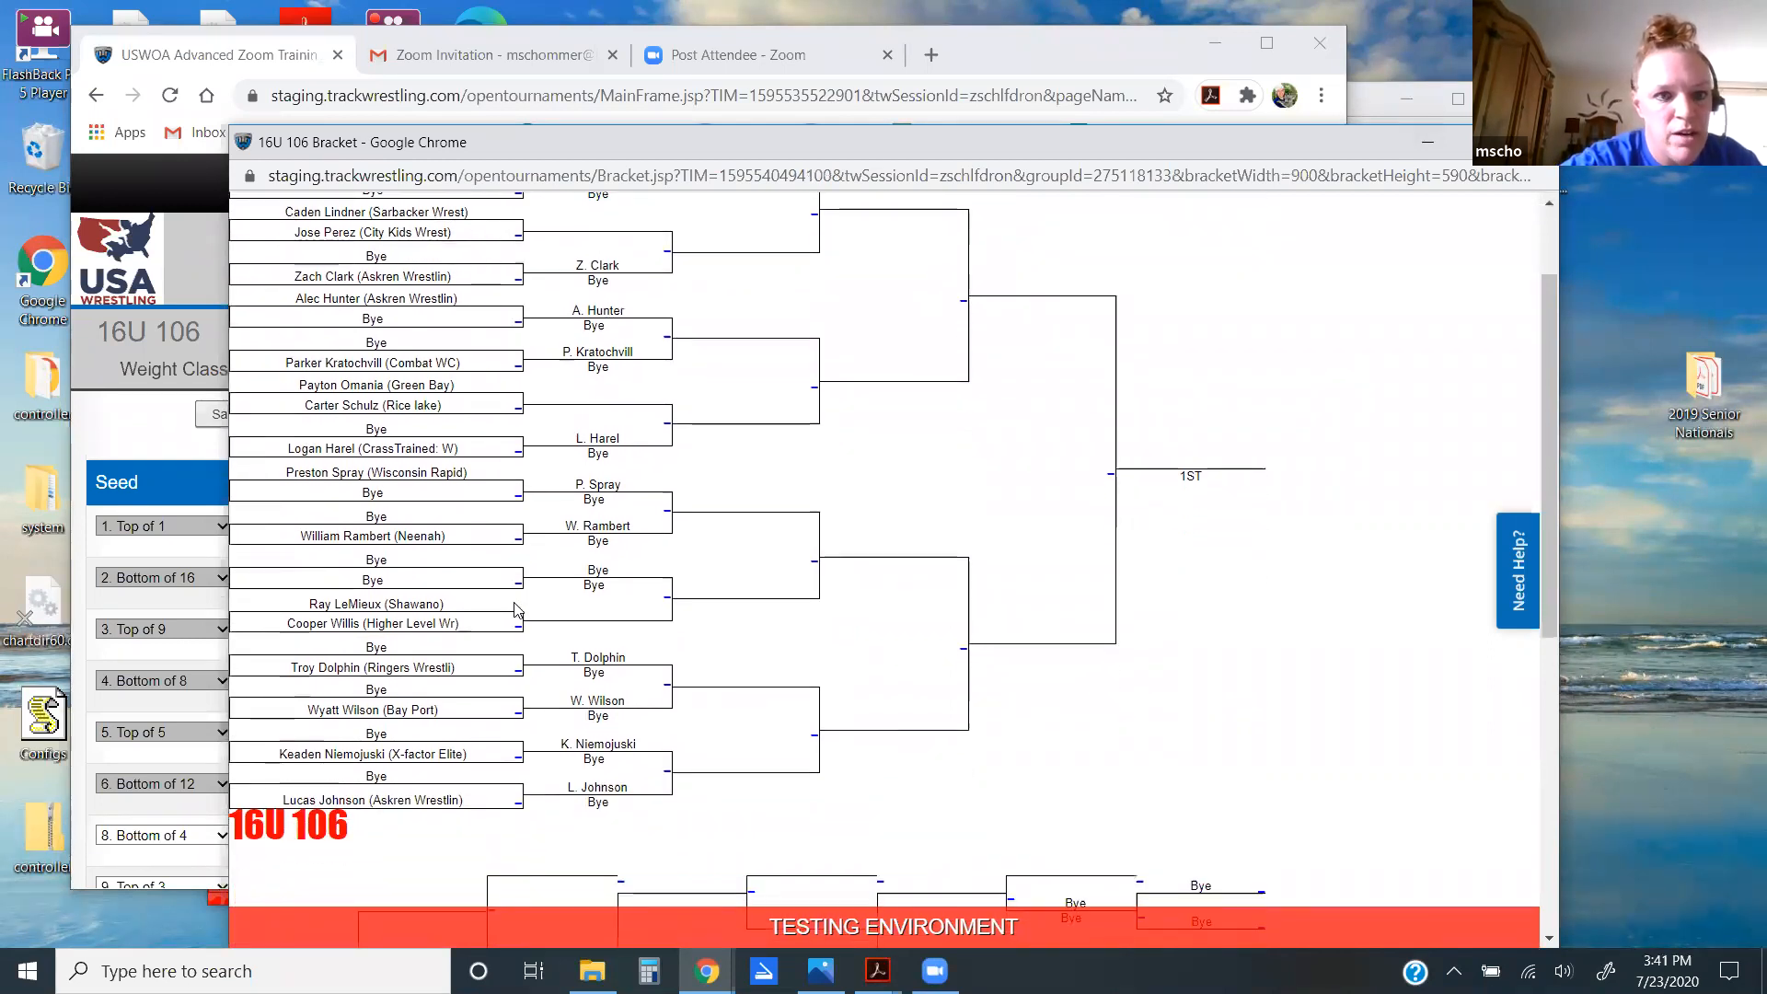
scroll(516, 609, "up", 3)
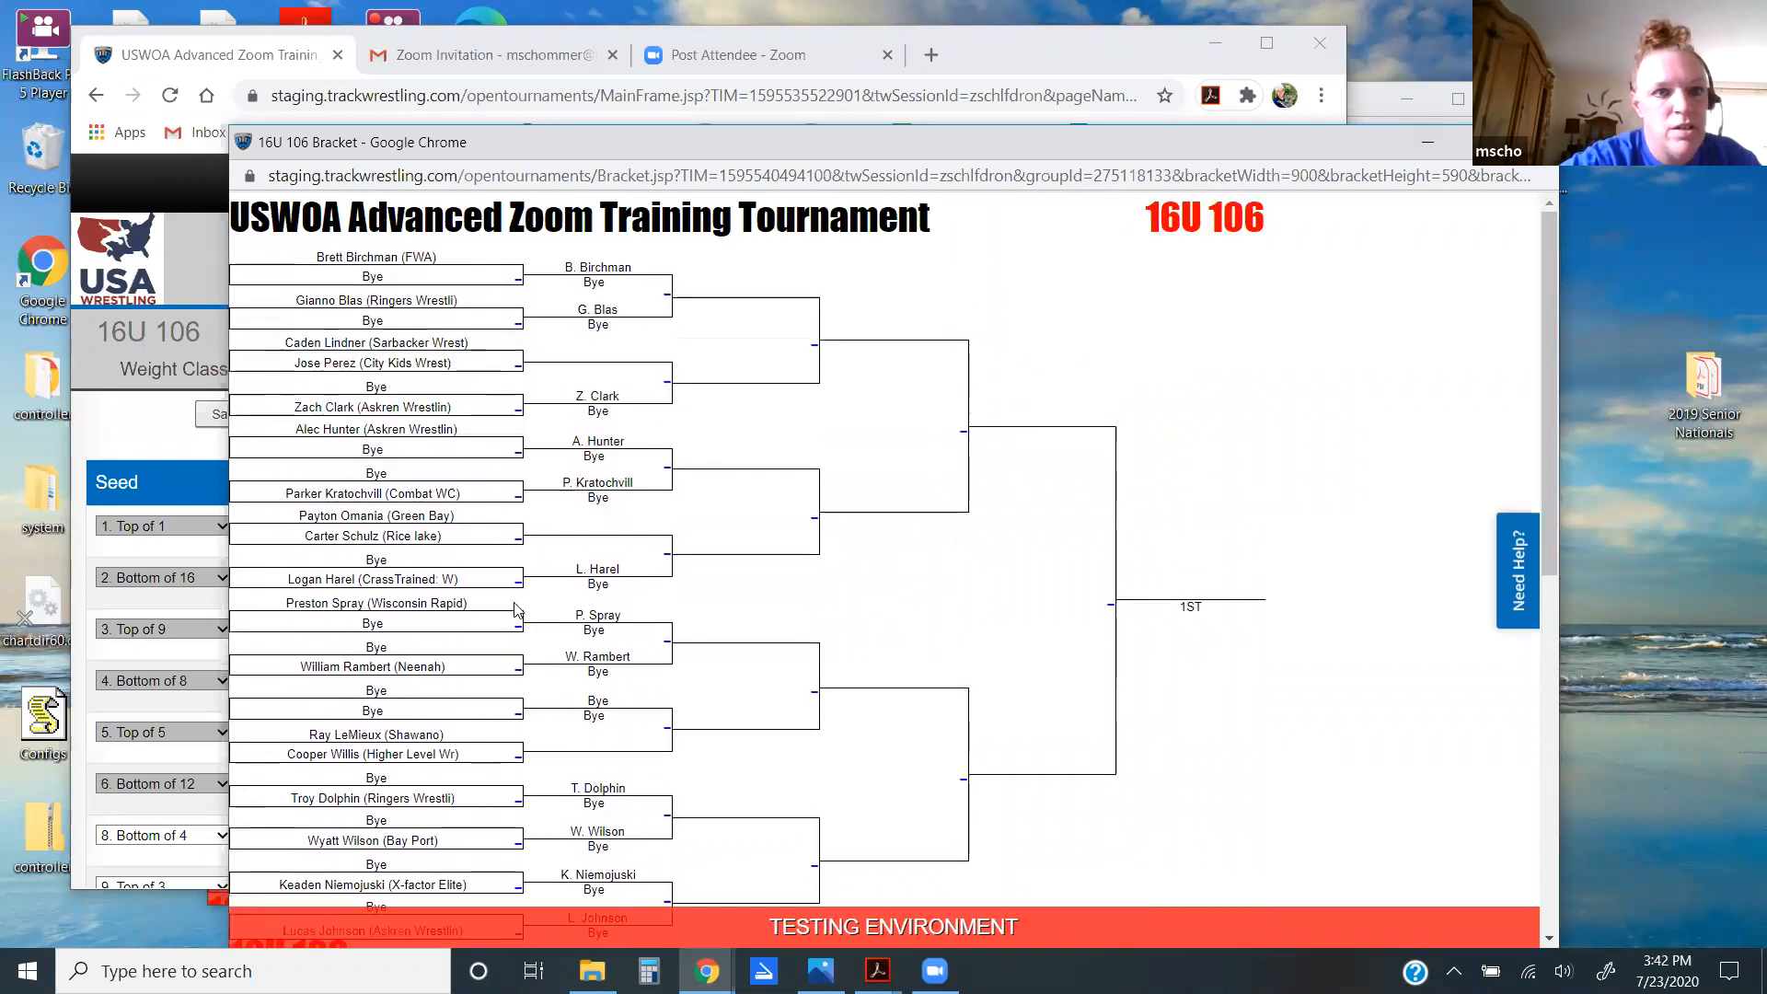
scroll(516, 609, "down", 3)
scroll(515, 609, "up", 3)
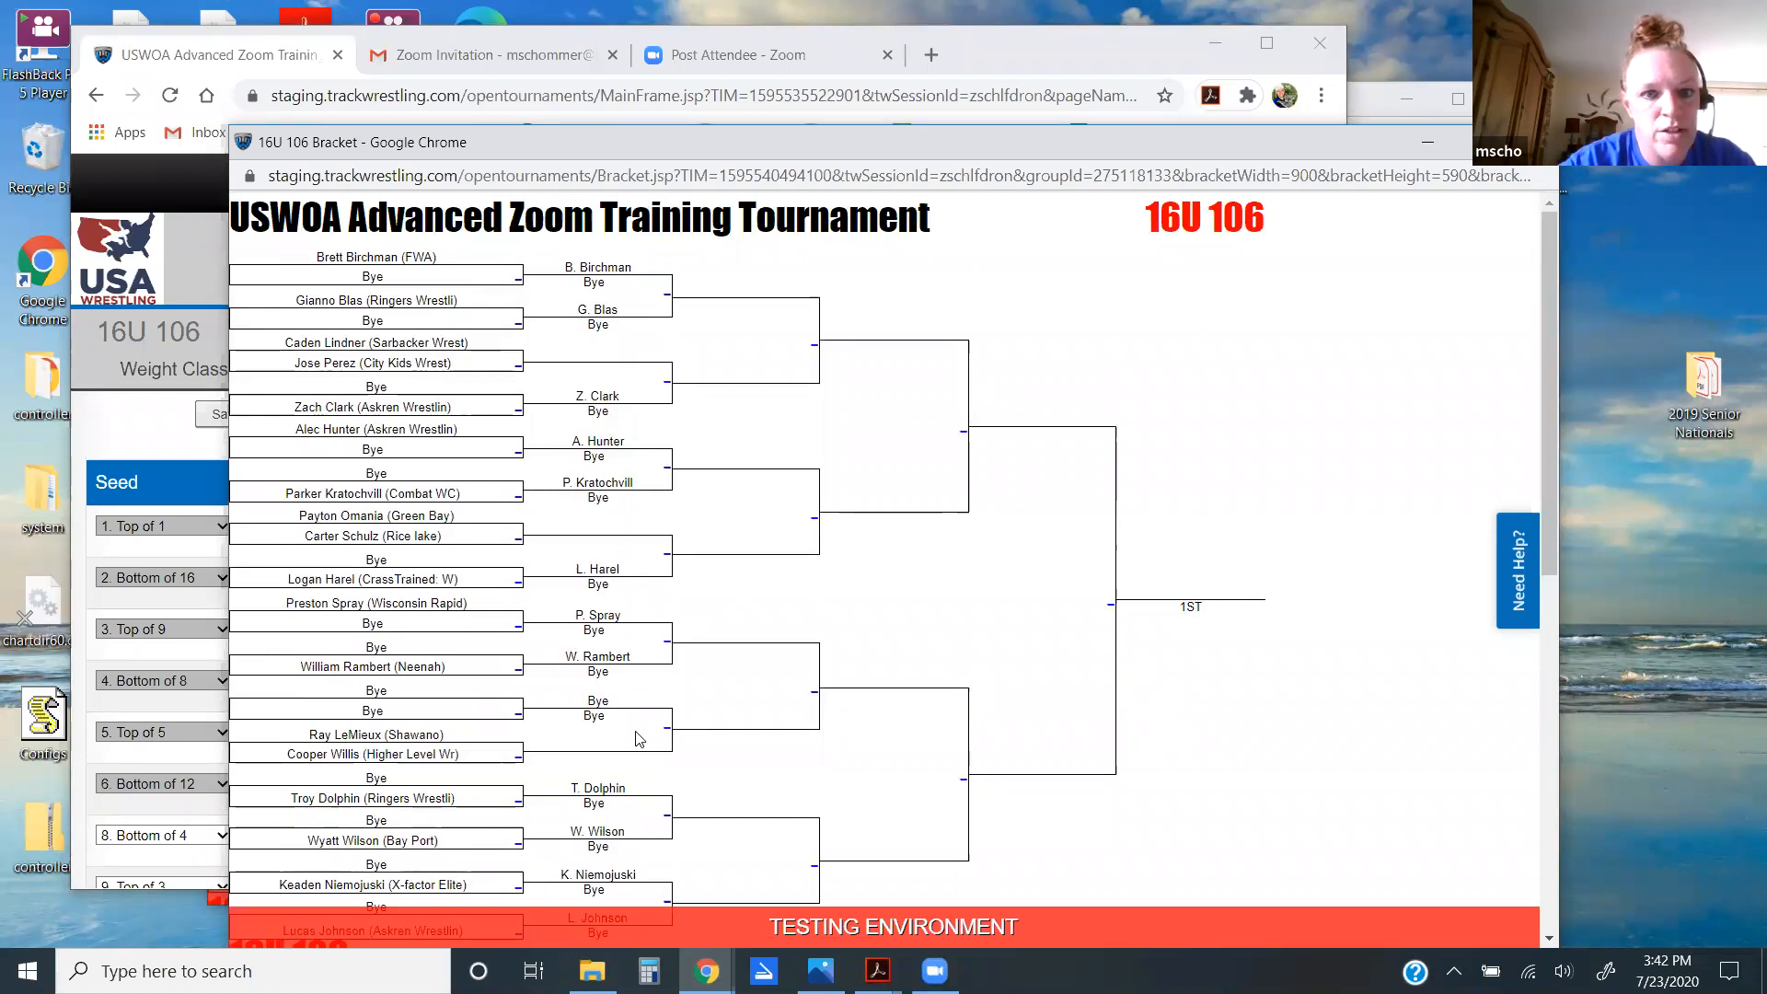
scroll(639, 752, "down", 3)
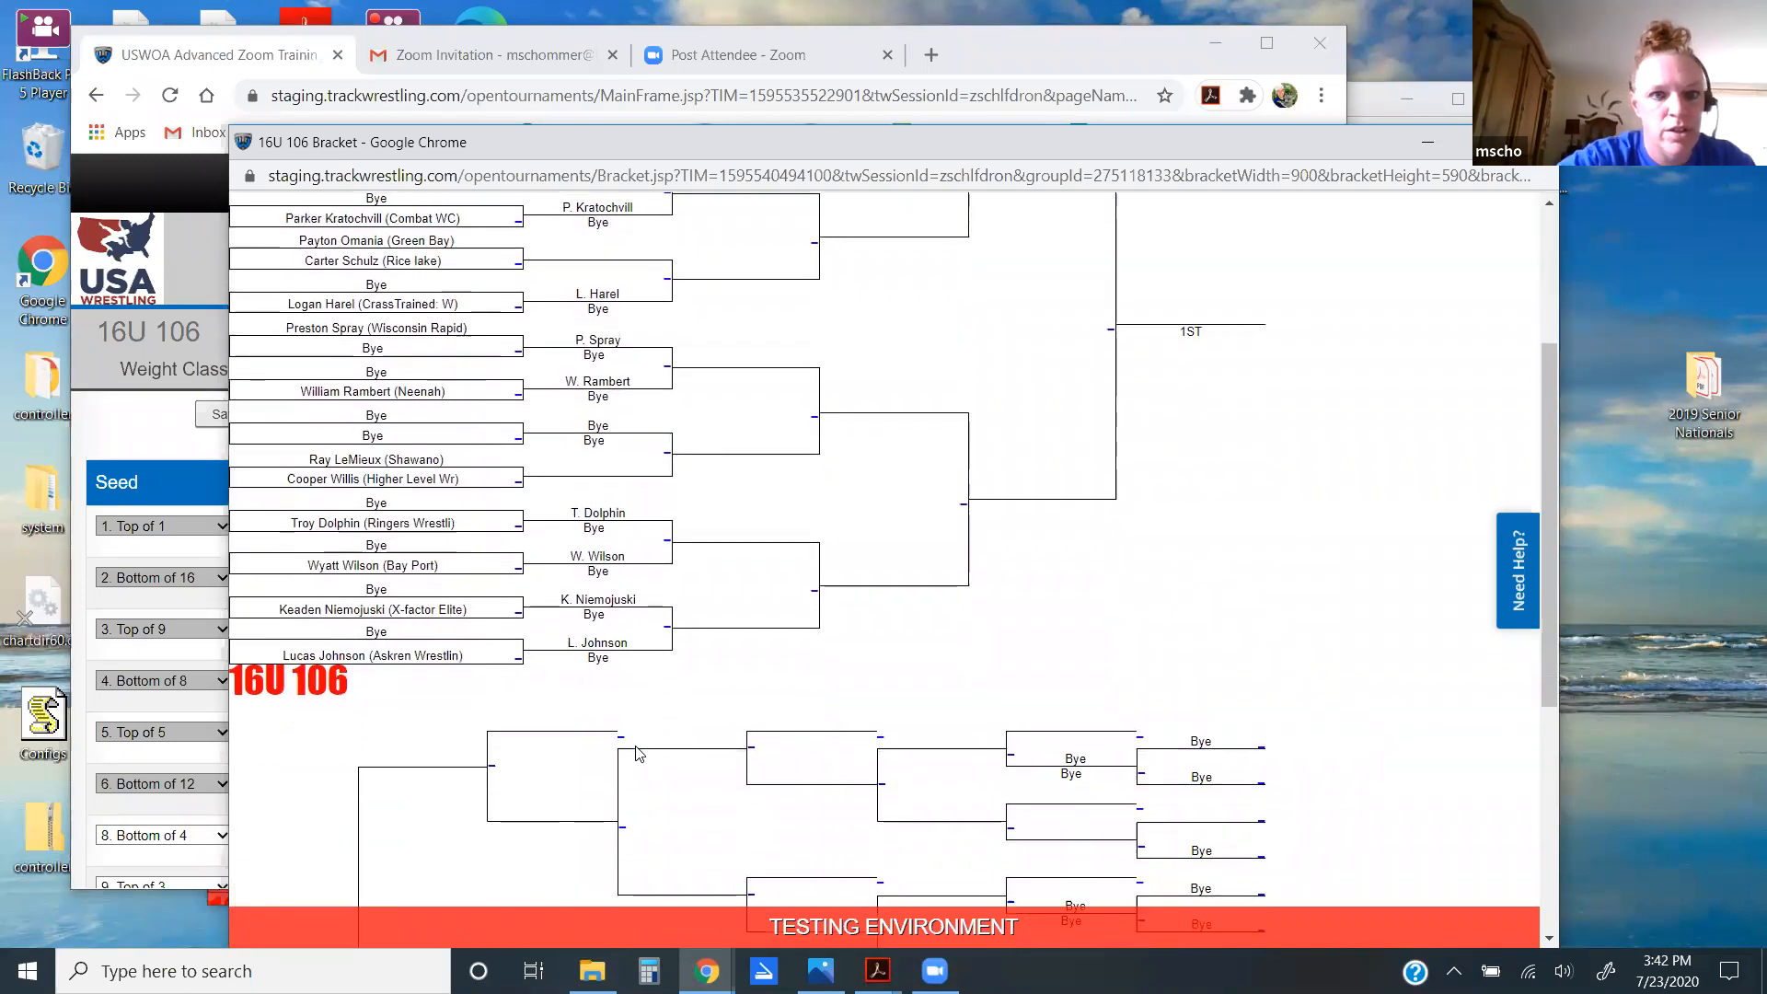
scroll(639, 753, "up", 3)
scroll(639, 752, "up", 1)
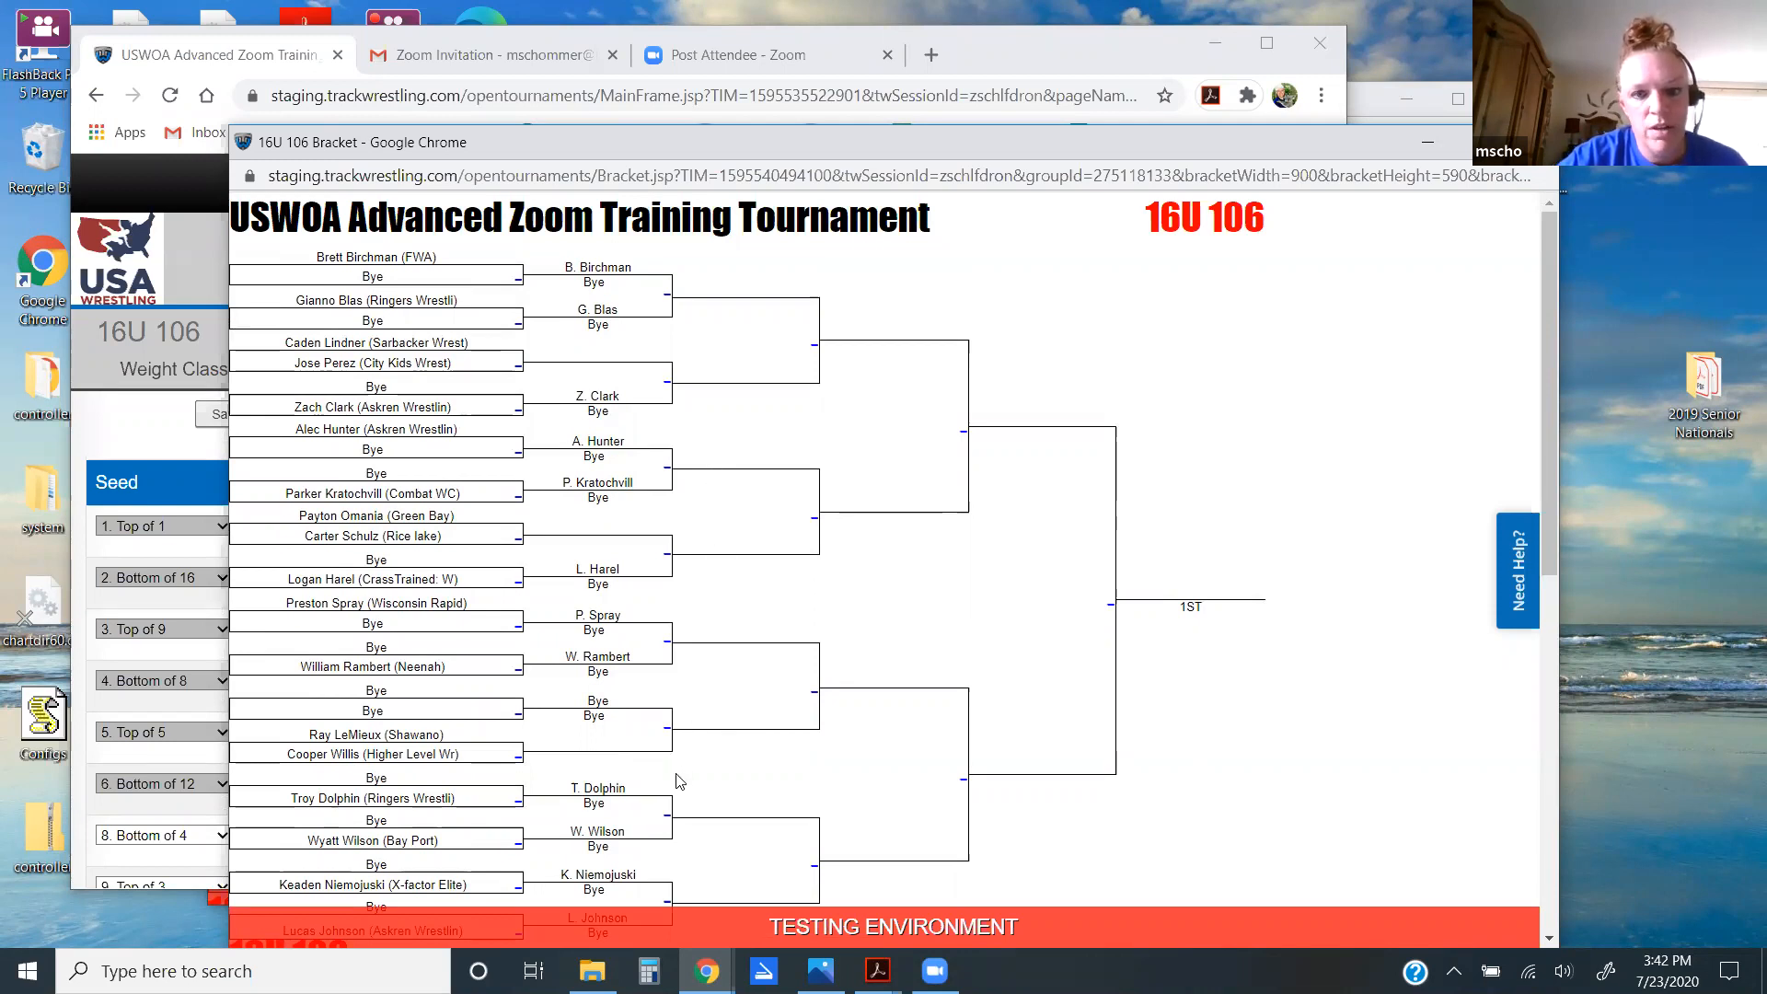
scroll(679, 781, "down", 3)
scroll(680, 777, "up", 3)
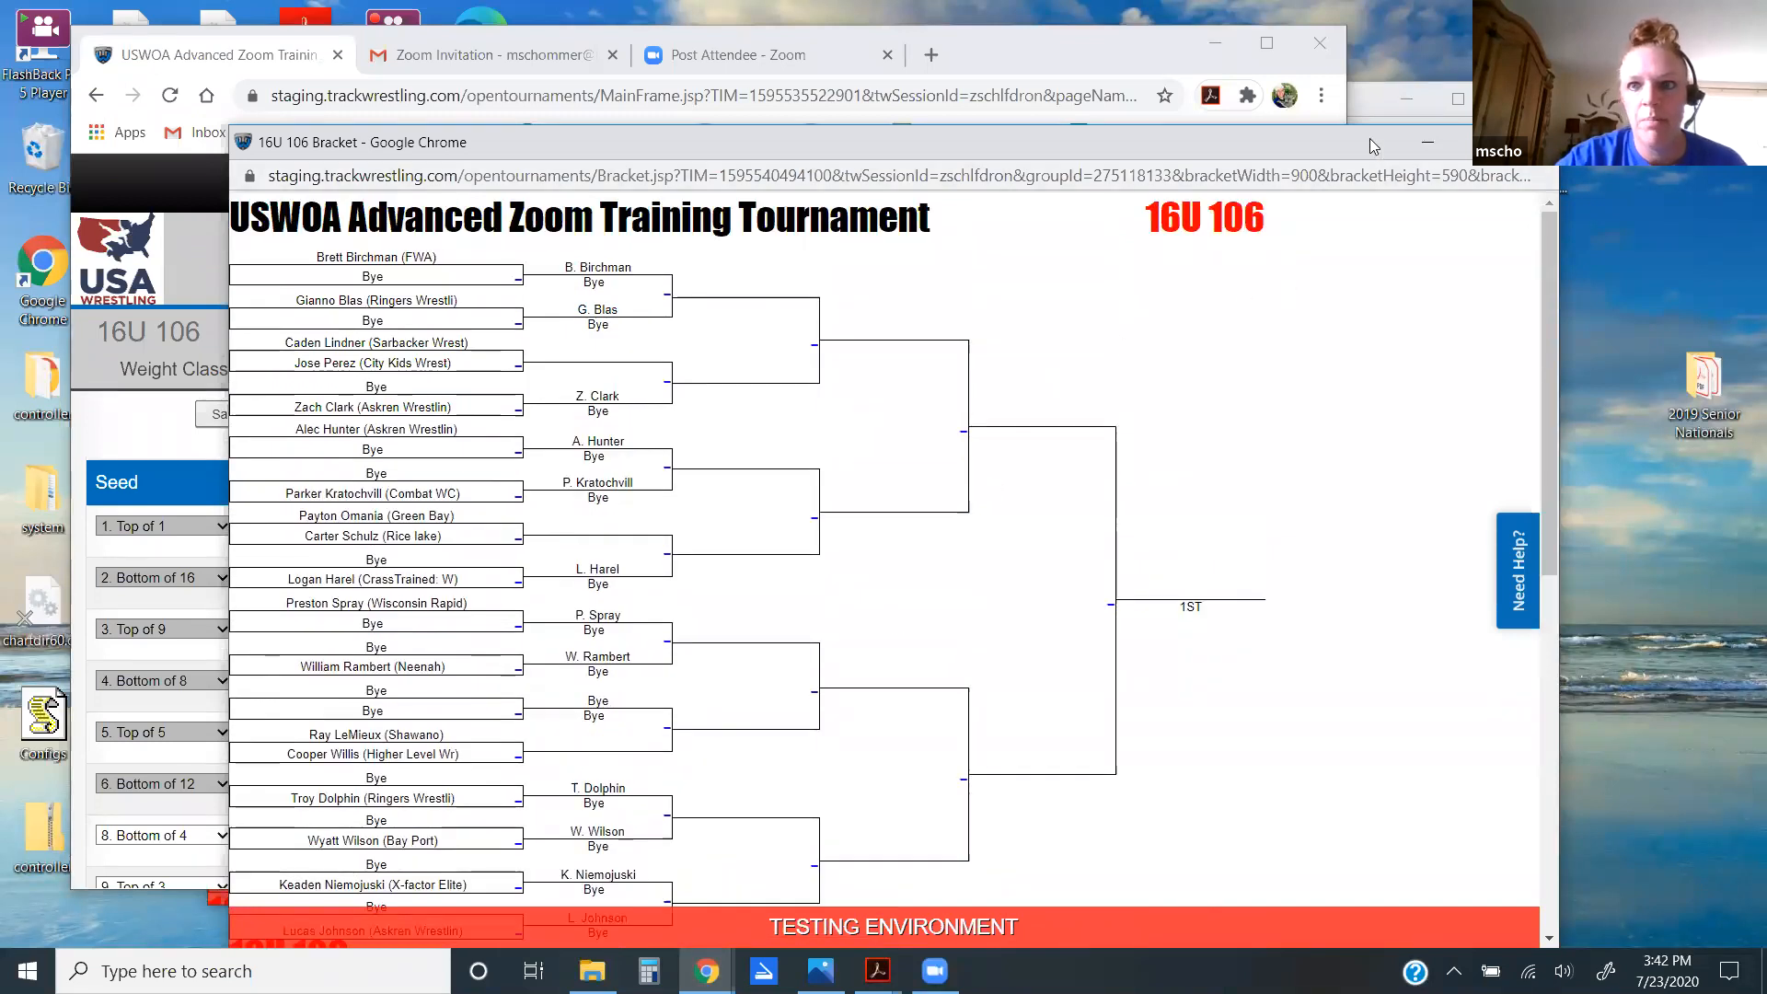
Step: Close the 16U 106 bracket window and go to Operating > Number Schemes
left_click_drag(1246, 144, 1132, 166)
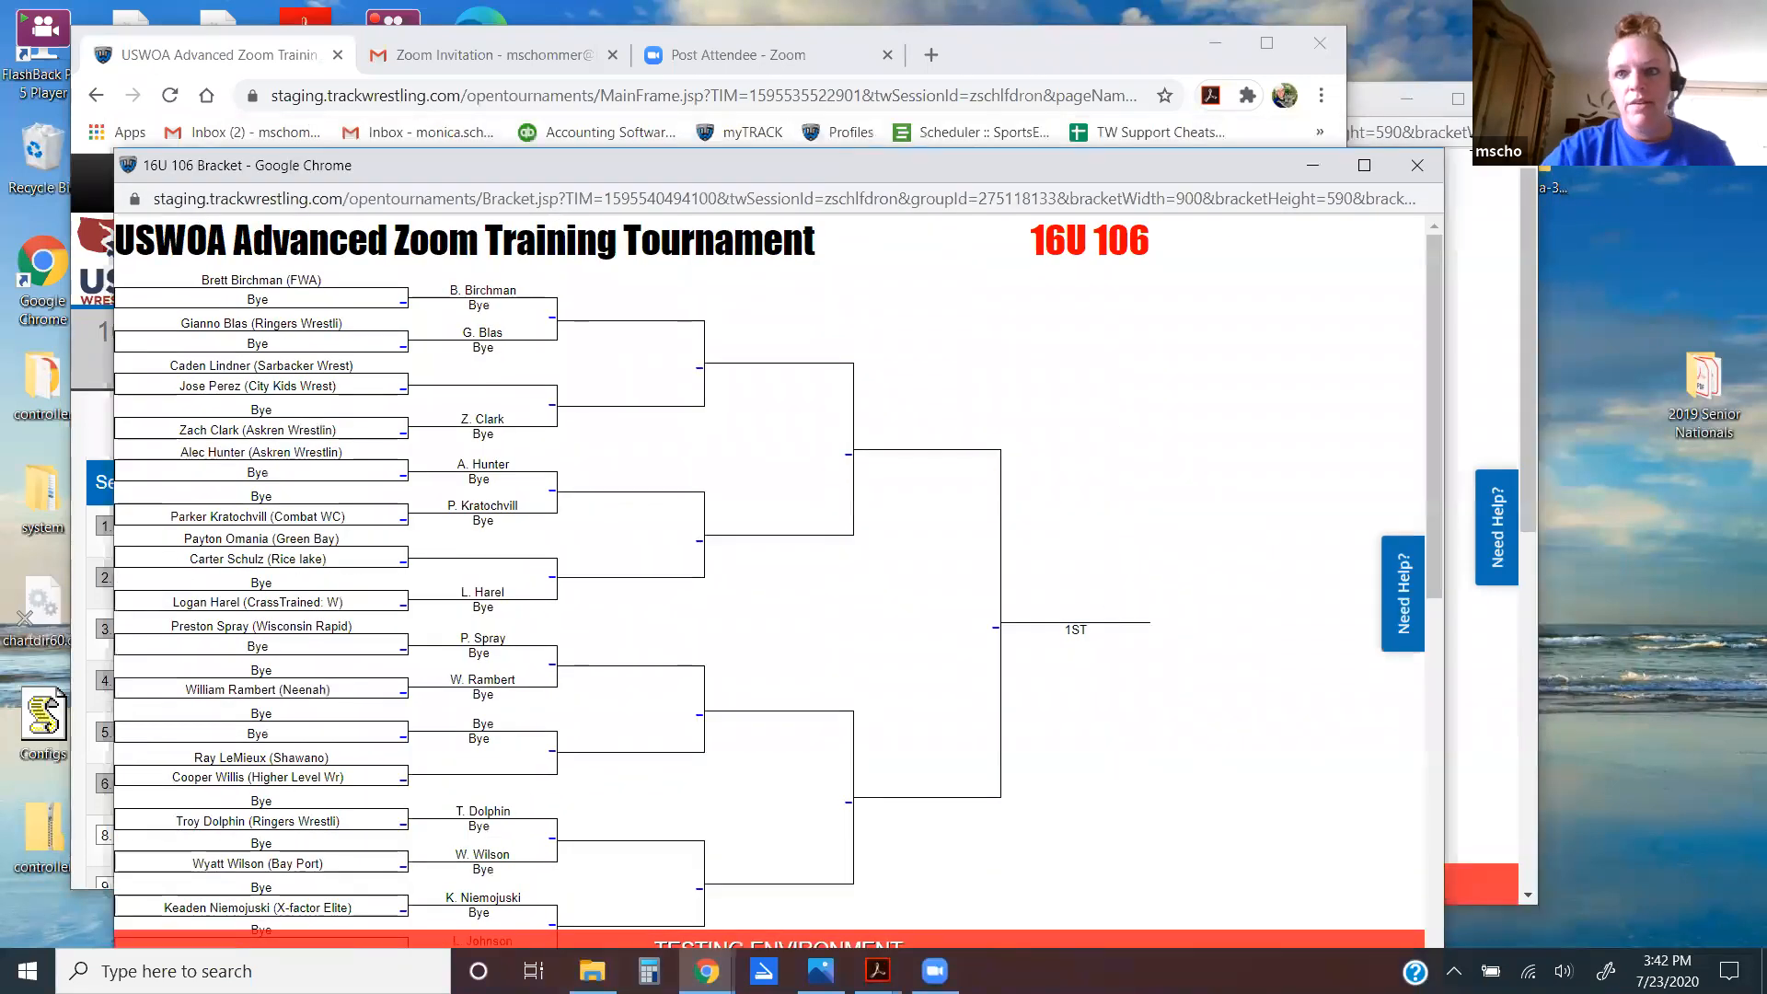
left_click(1417, 167)
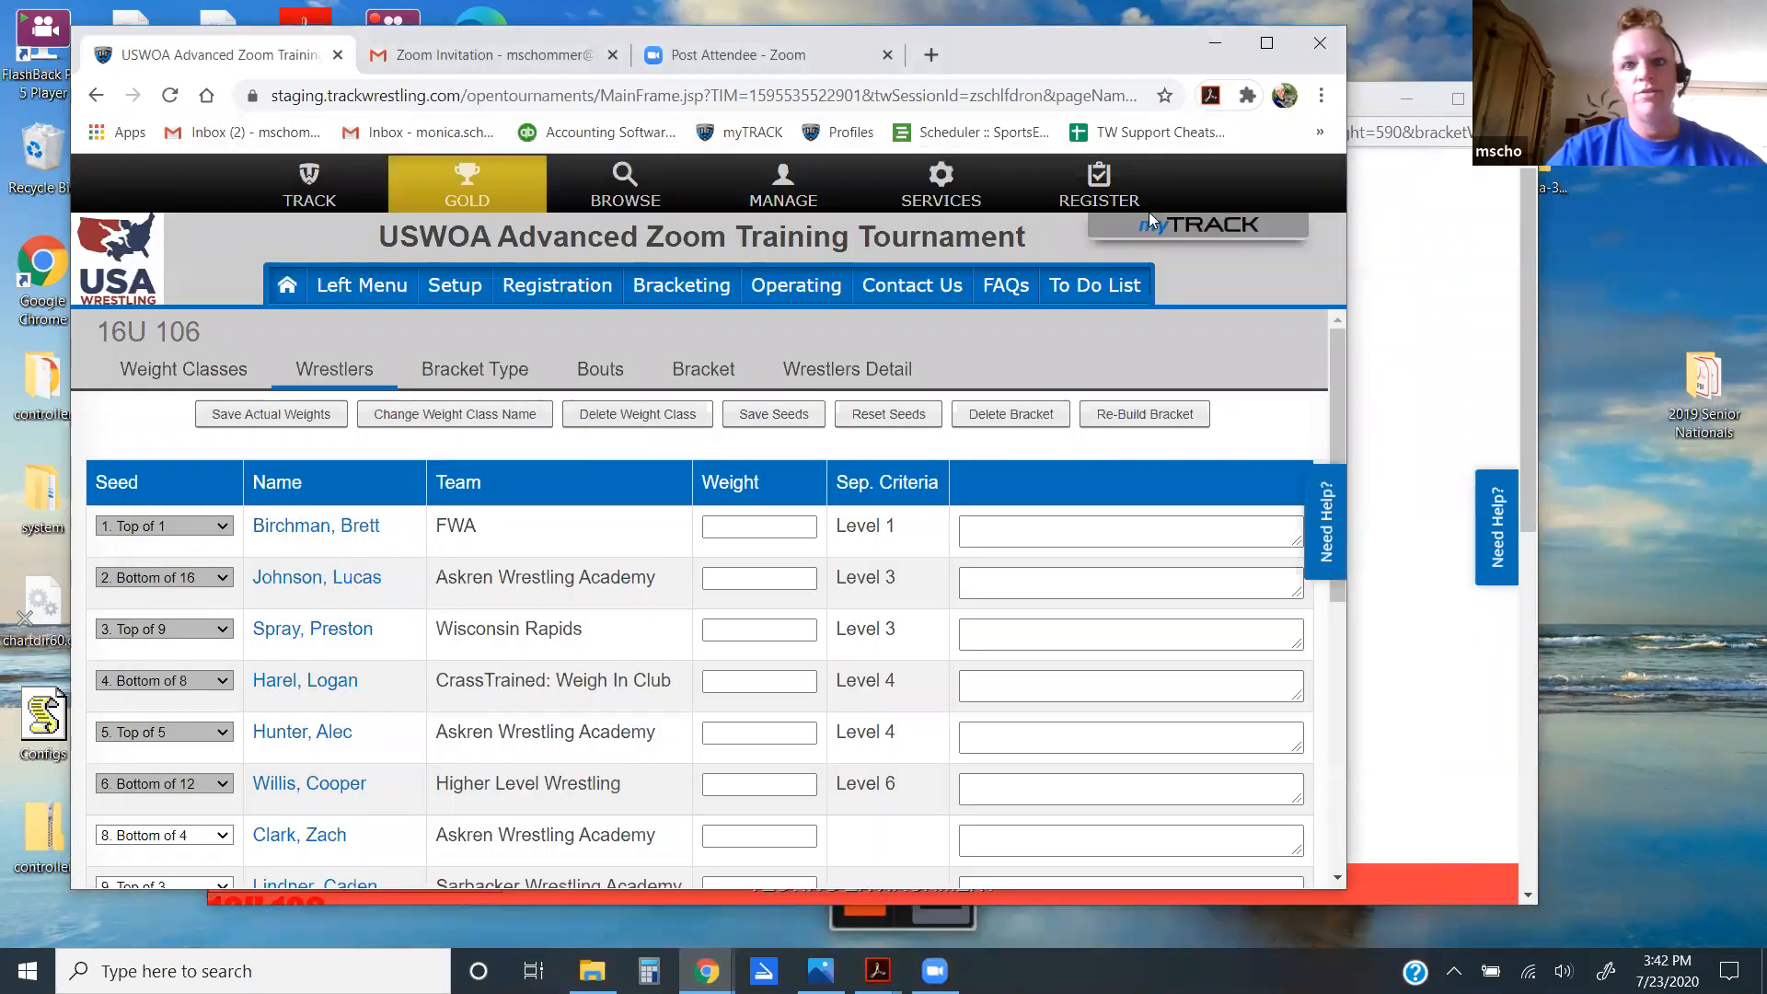
left_click(796, 290)
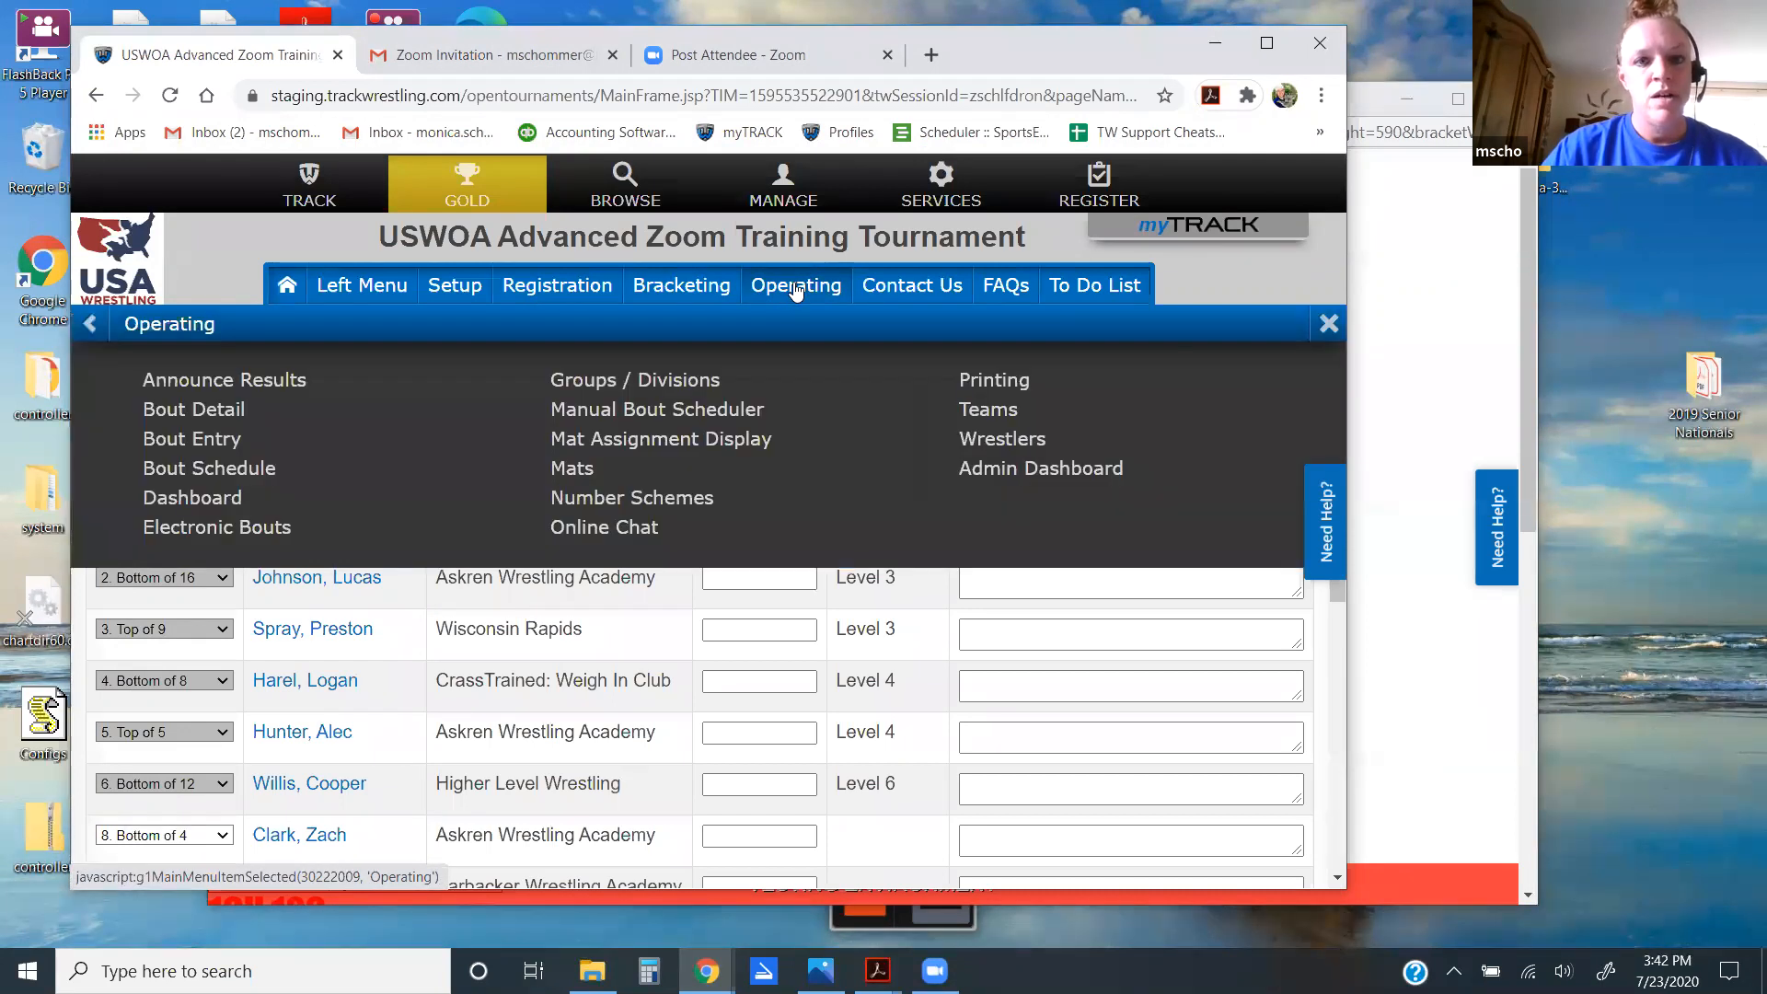
left_click(658, 499)
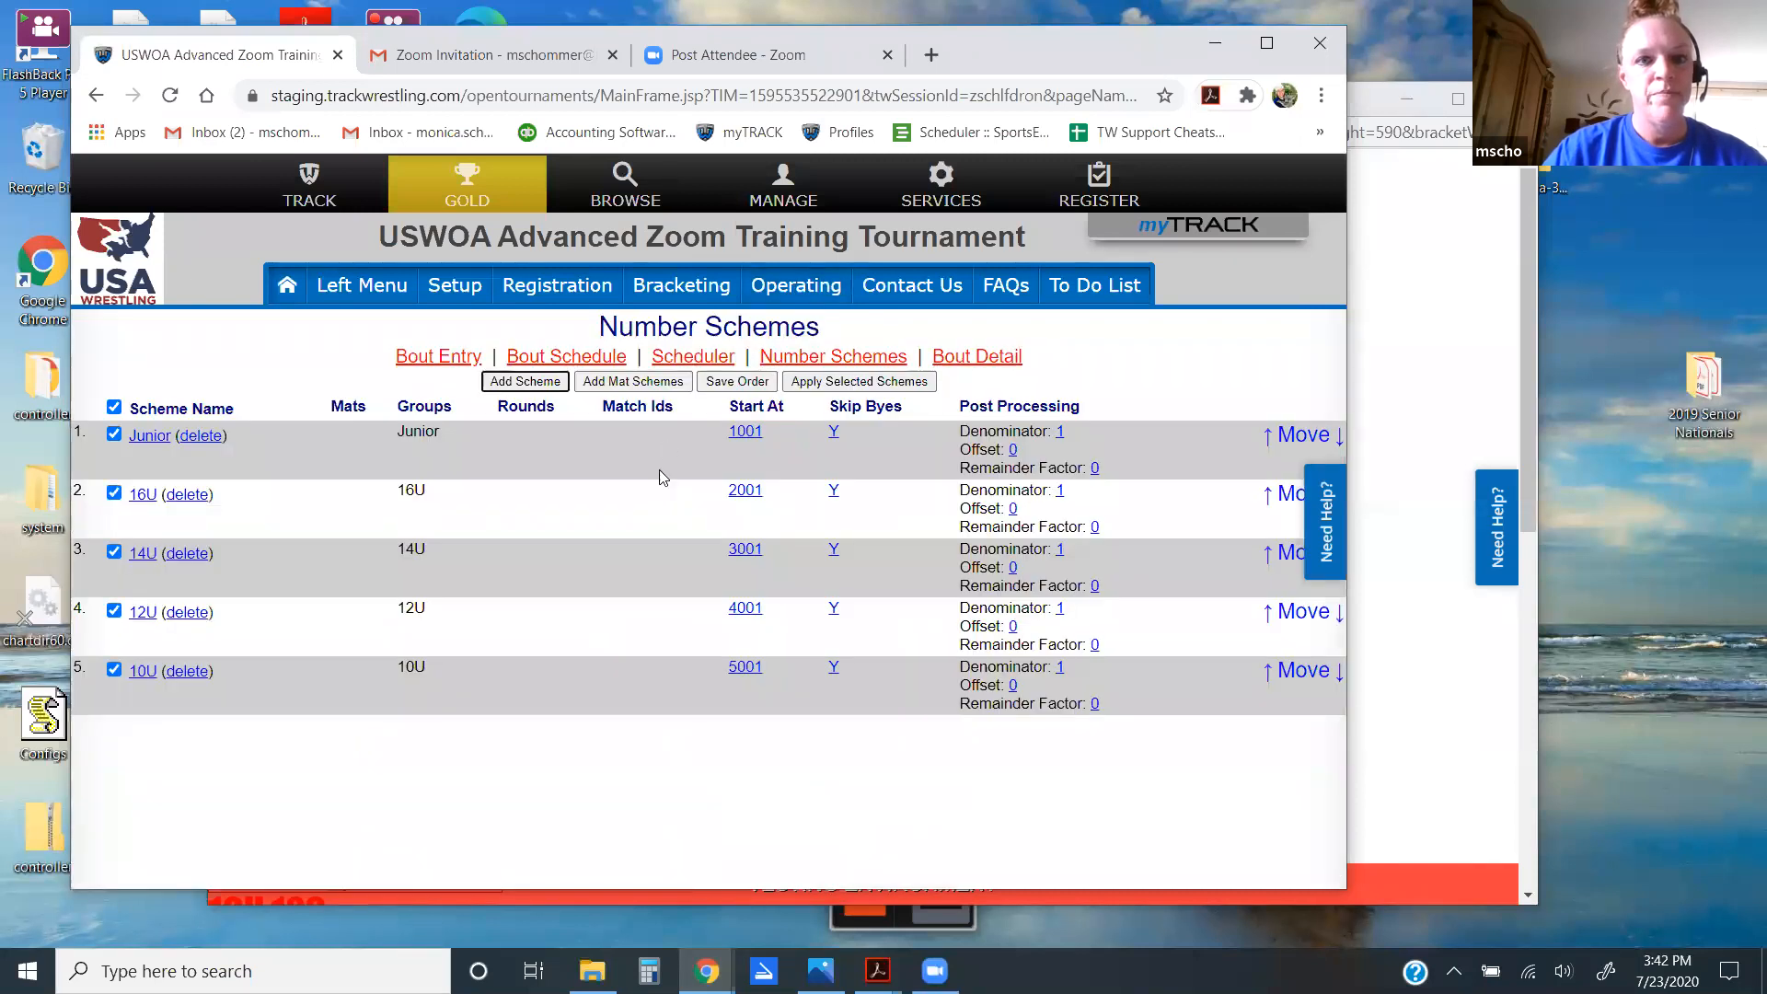
Step: Open the Mat Schedule Wizard to review 16U rounds, match ids and bout ranges
left_click(574, 358)
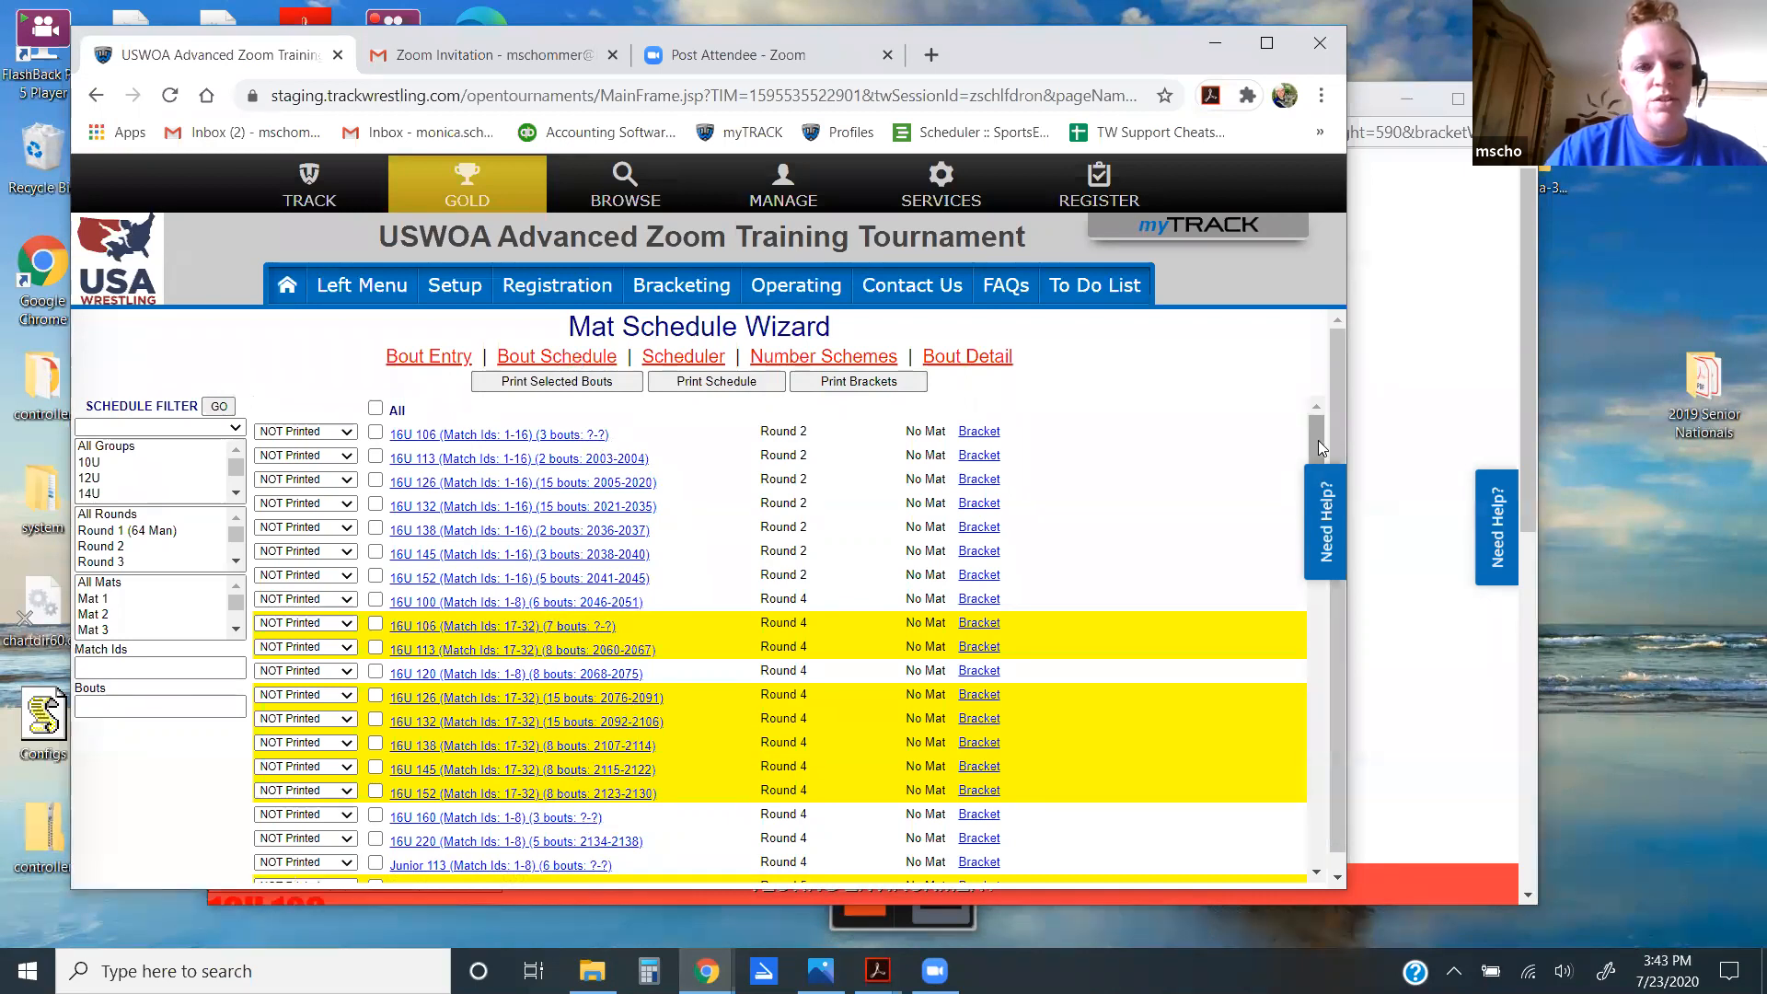
mouse_move(1317, 440)
left_mouse_down()
mouse_move(1315, 501)
mouse_move(1320, 420)
mouse_move(1319, 478)
mouse_move(1321, 434)
left_mouse_up()
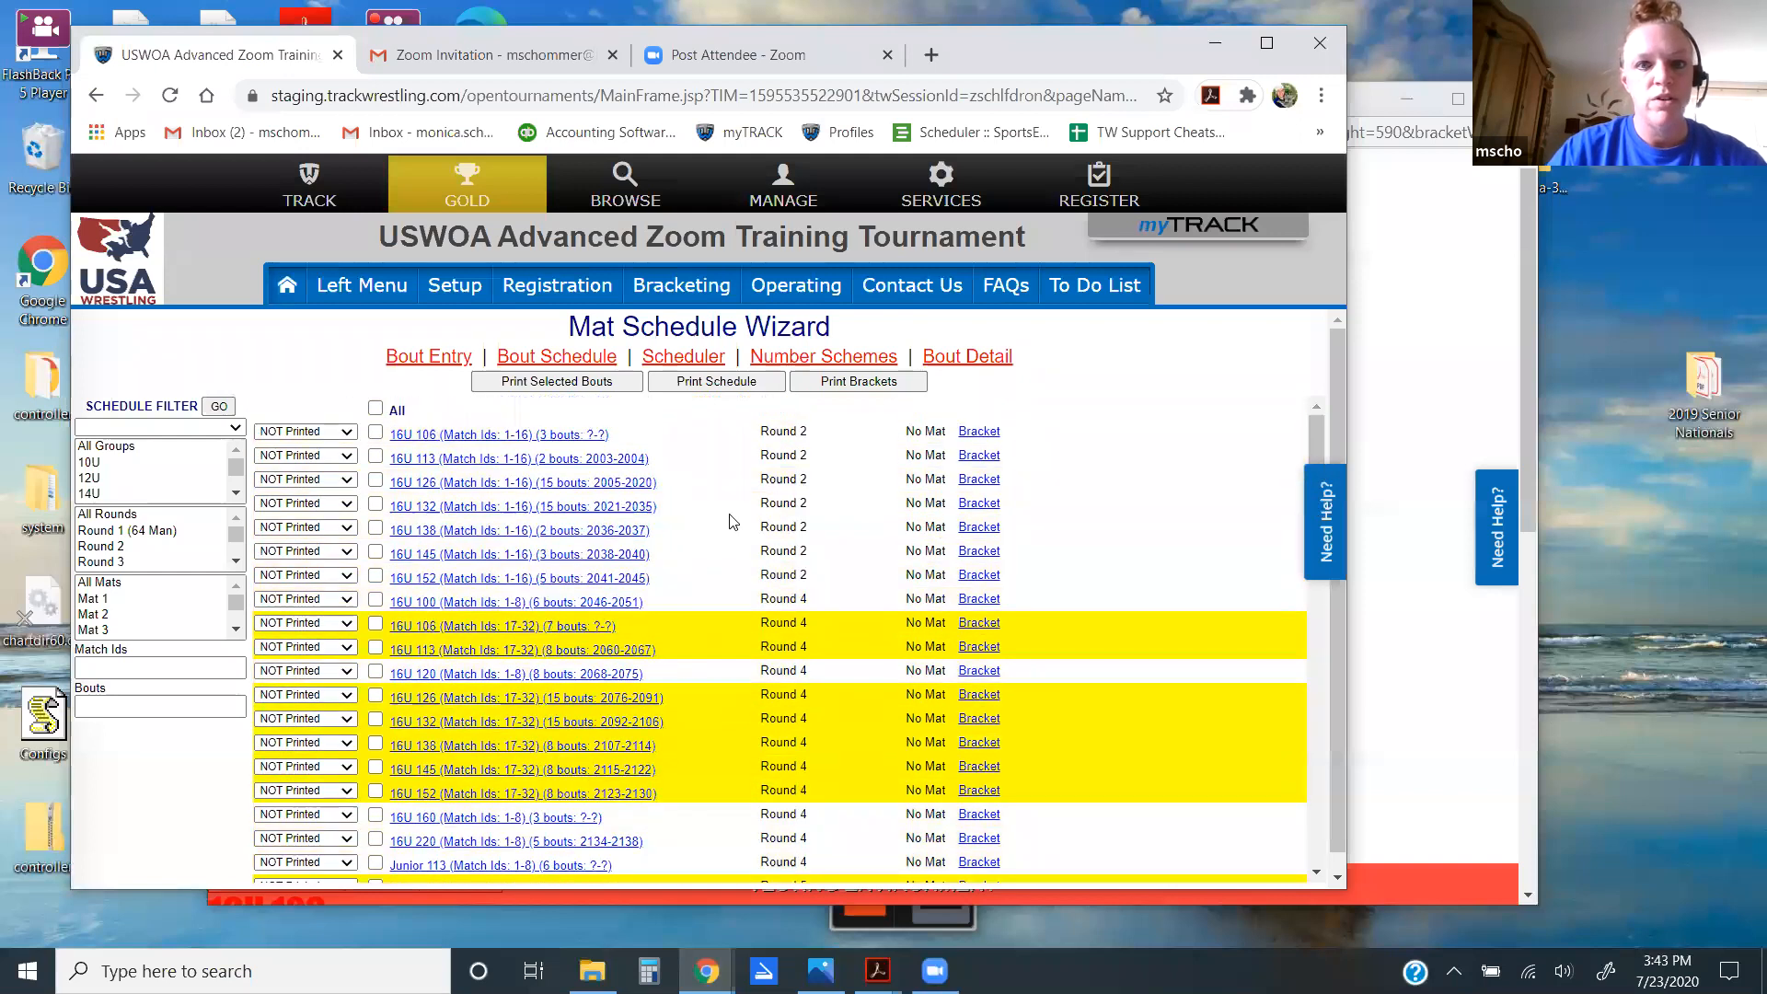
Step: Select only the 16U number scheme and bring up its apply prompt's frozen-status choices
left_click(831, 360)
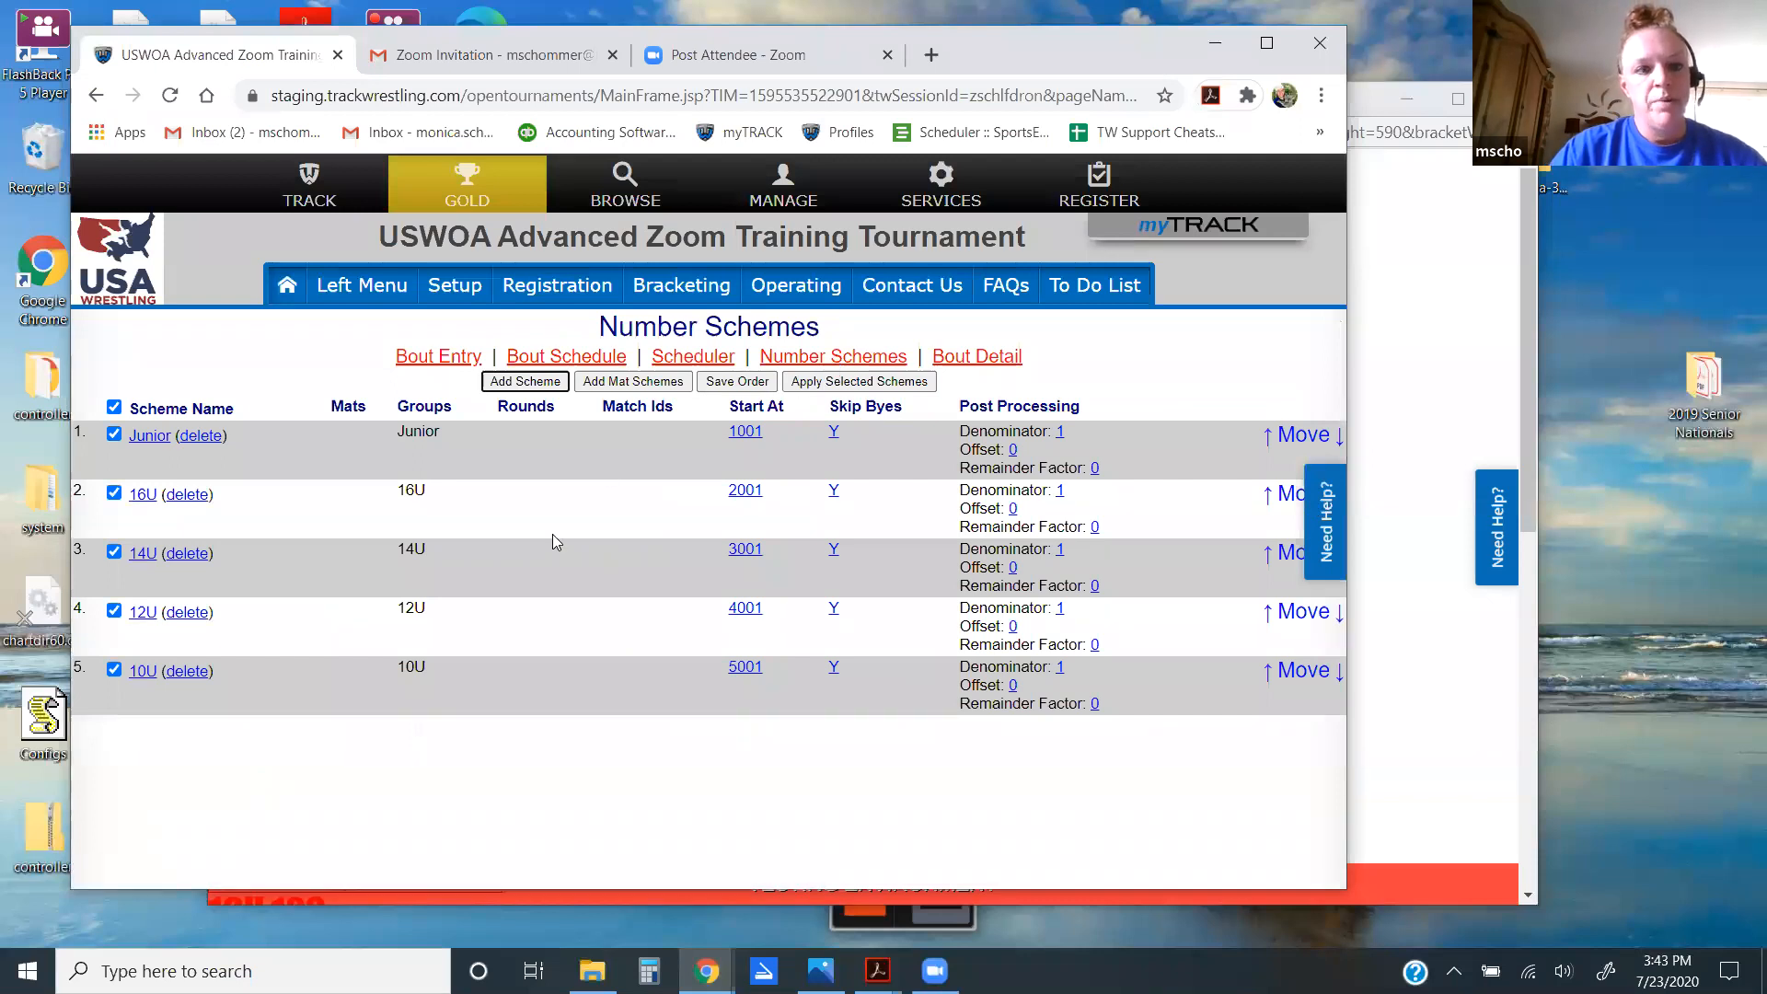
left_click(114, 408)
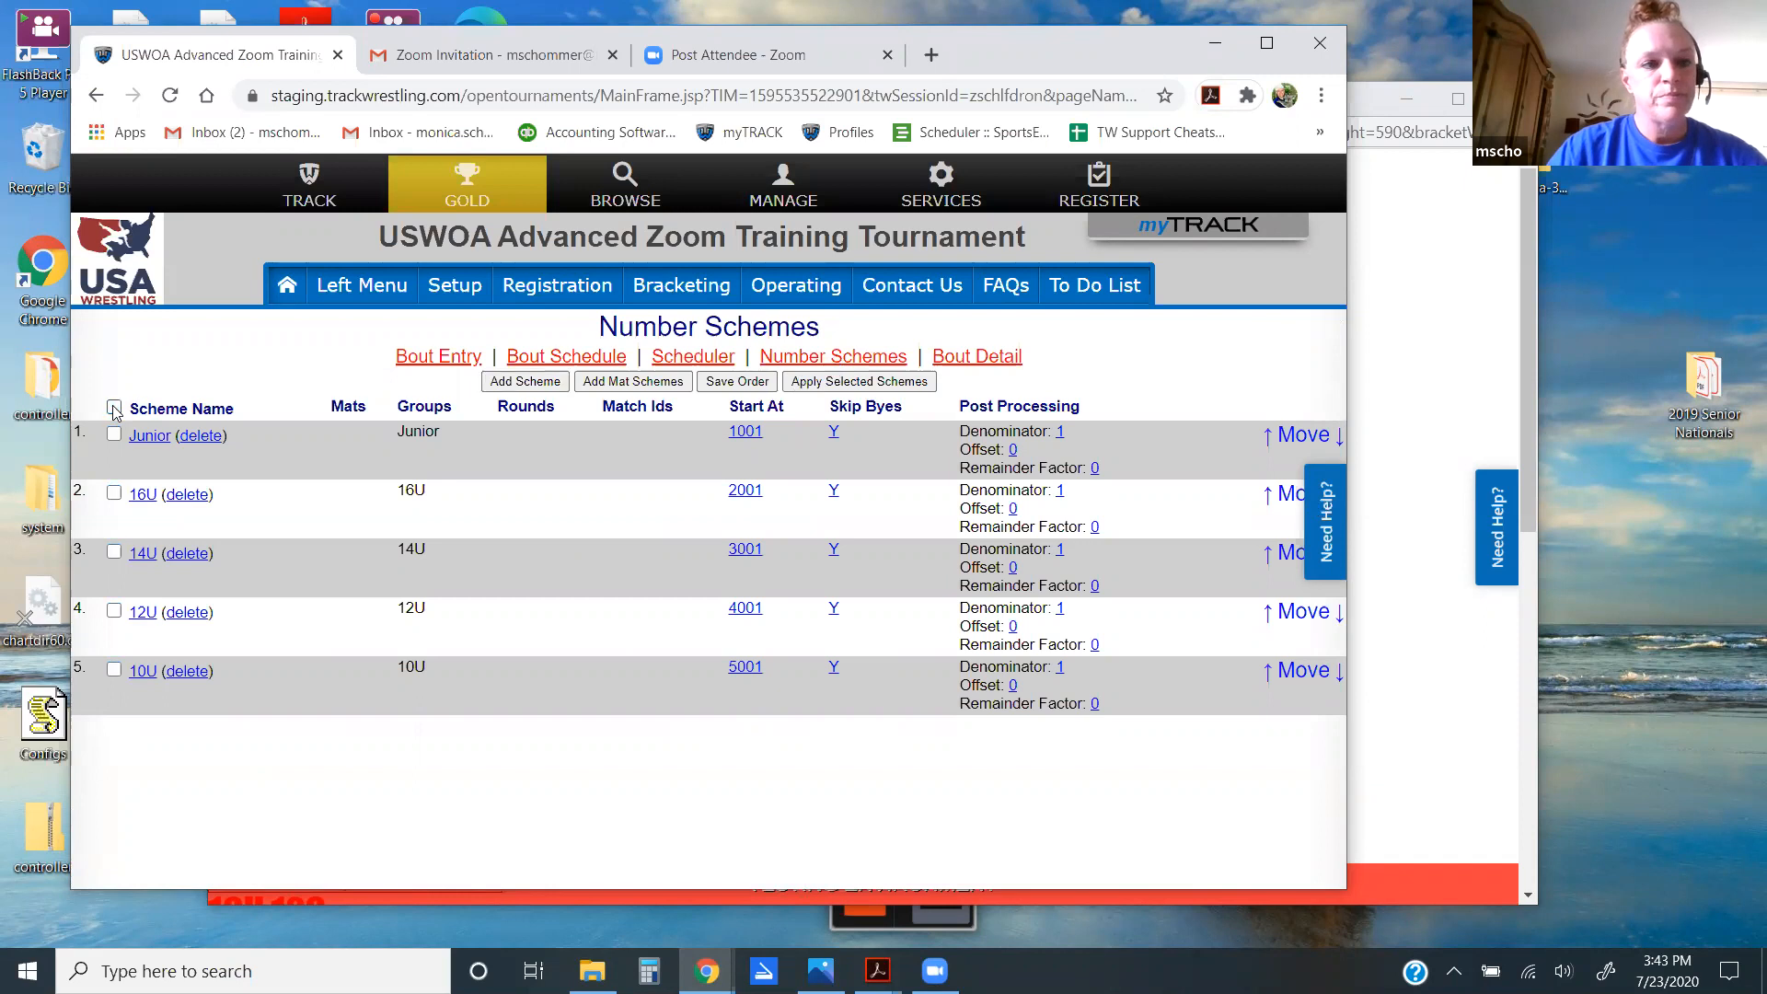
left_click(114, 495)
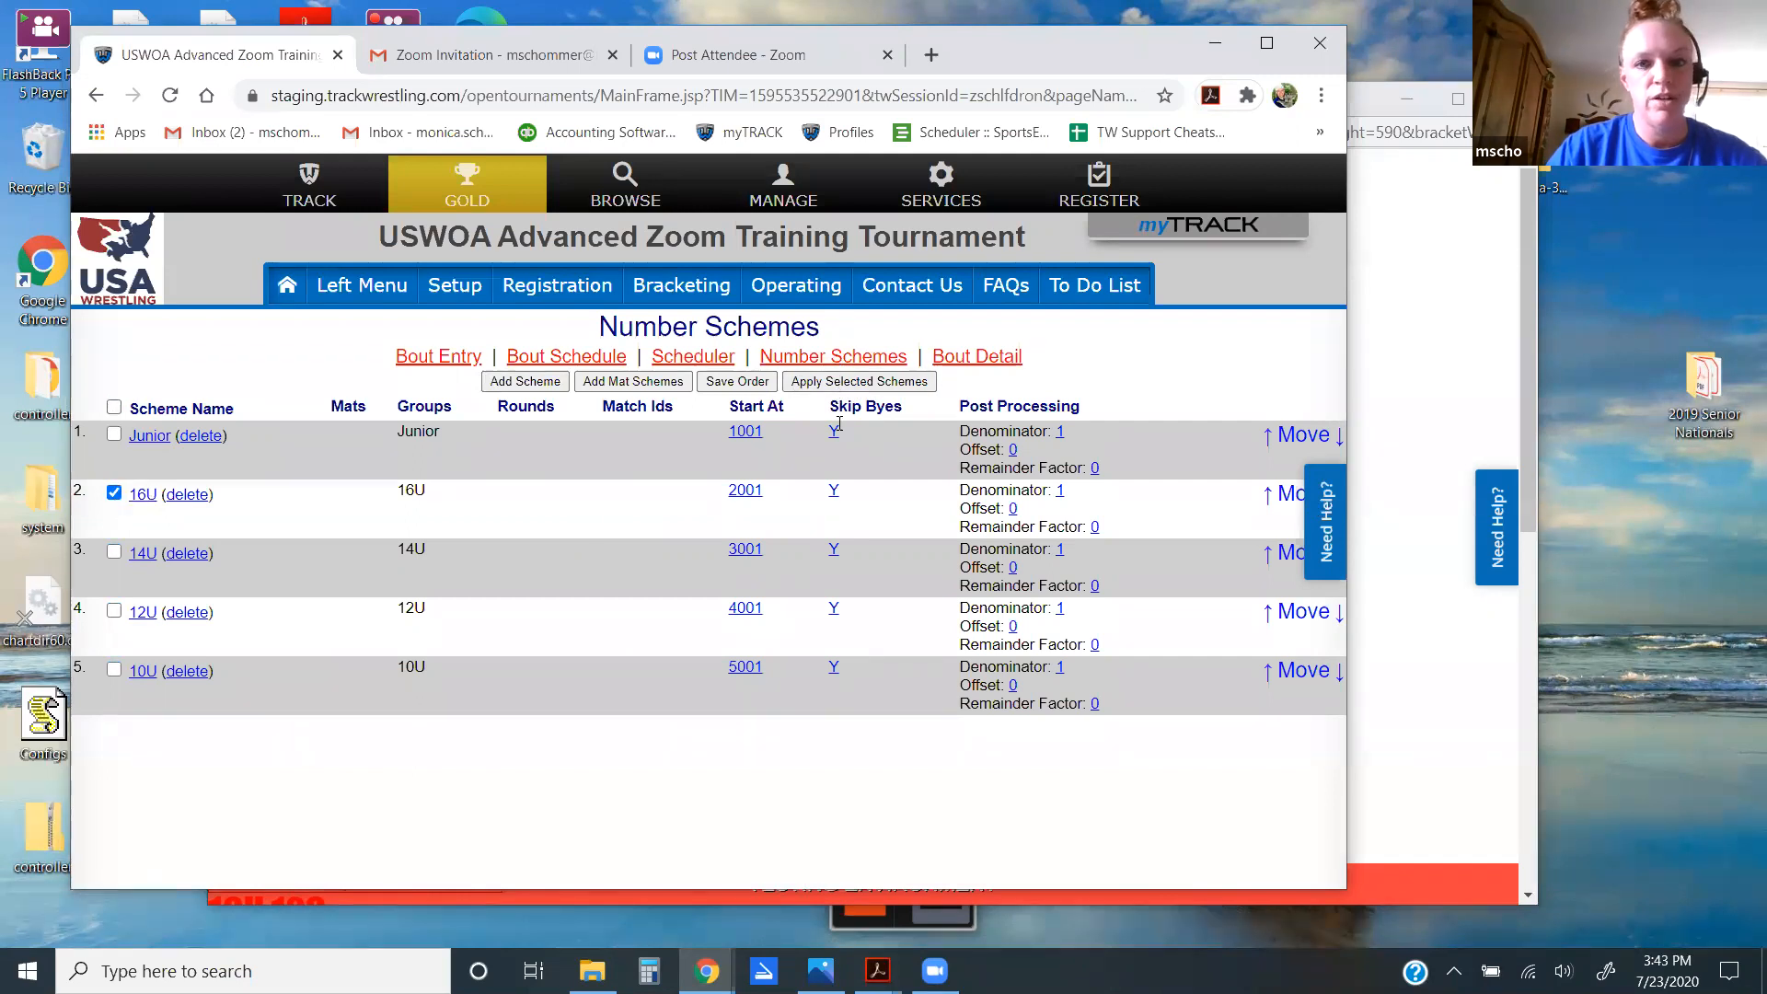
left_click(886, 382)
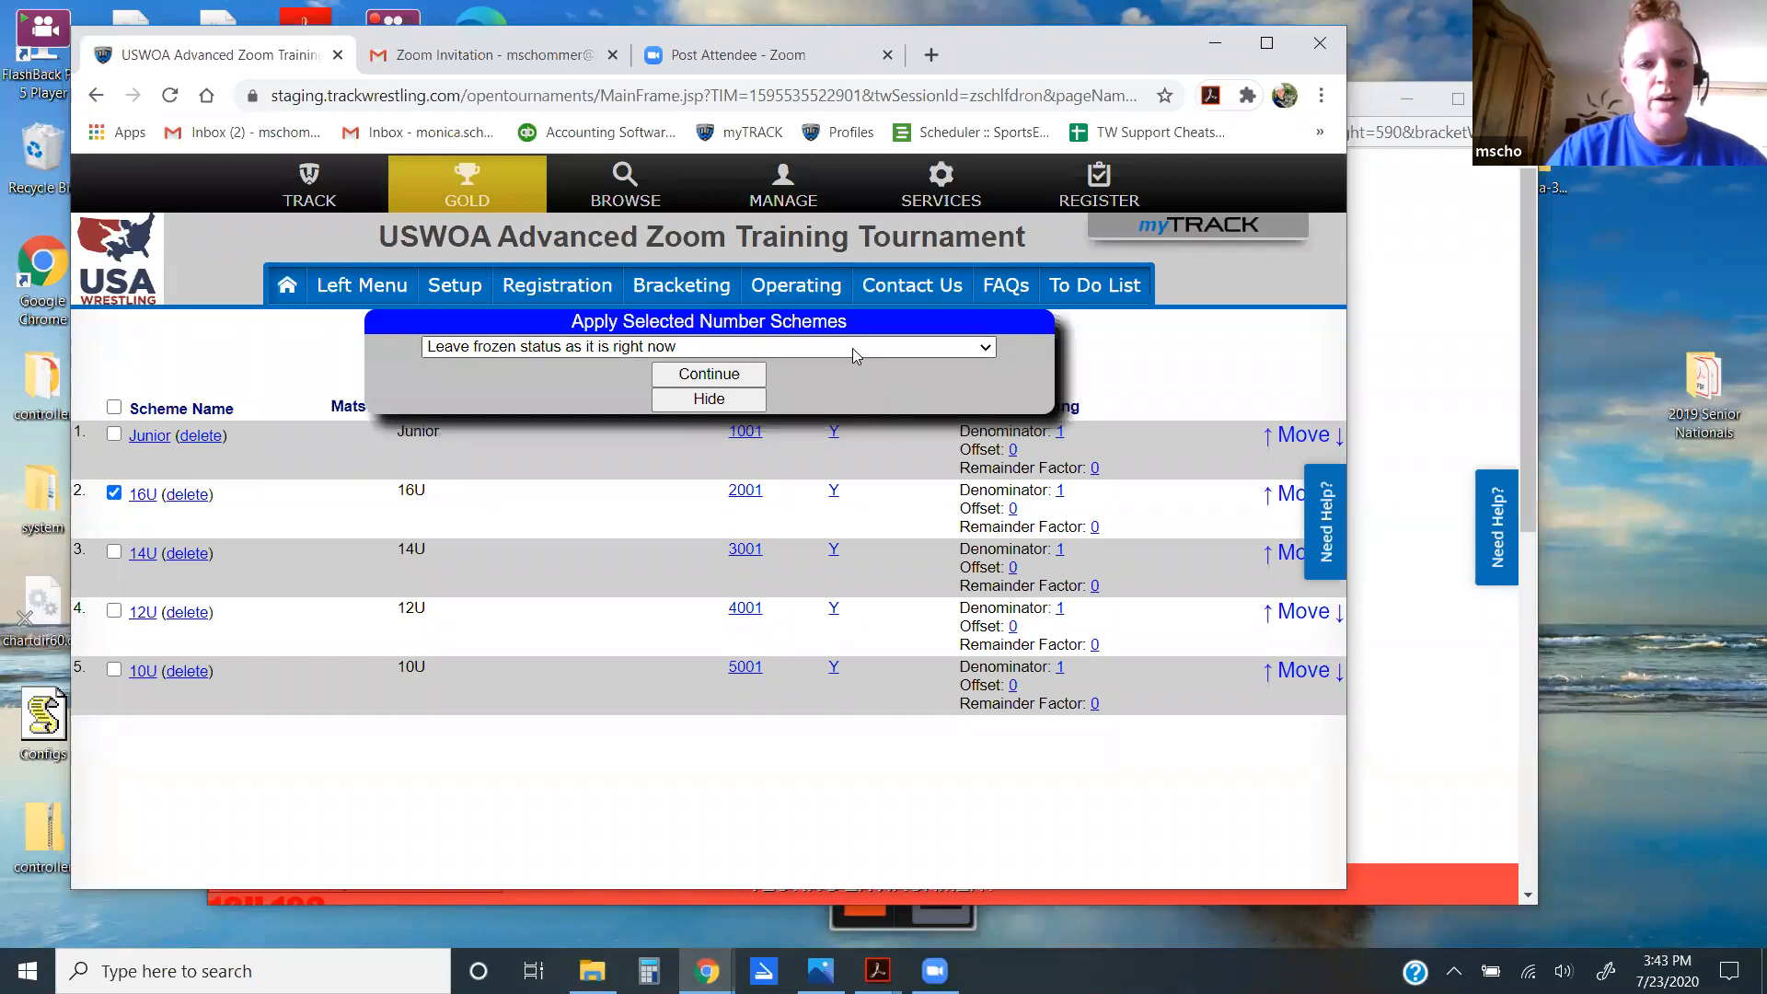
left_click(854, 354)
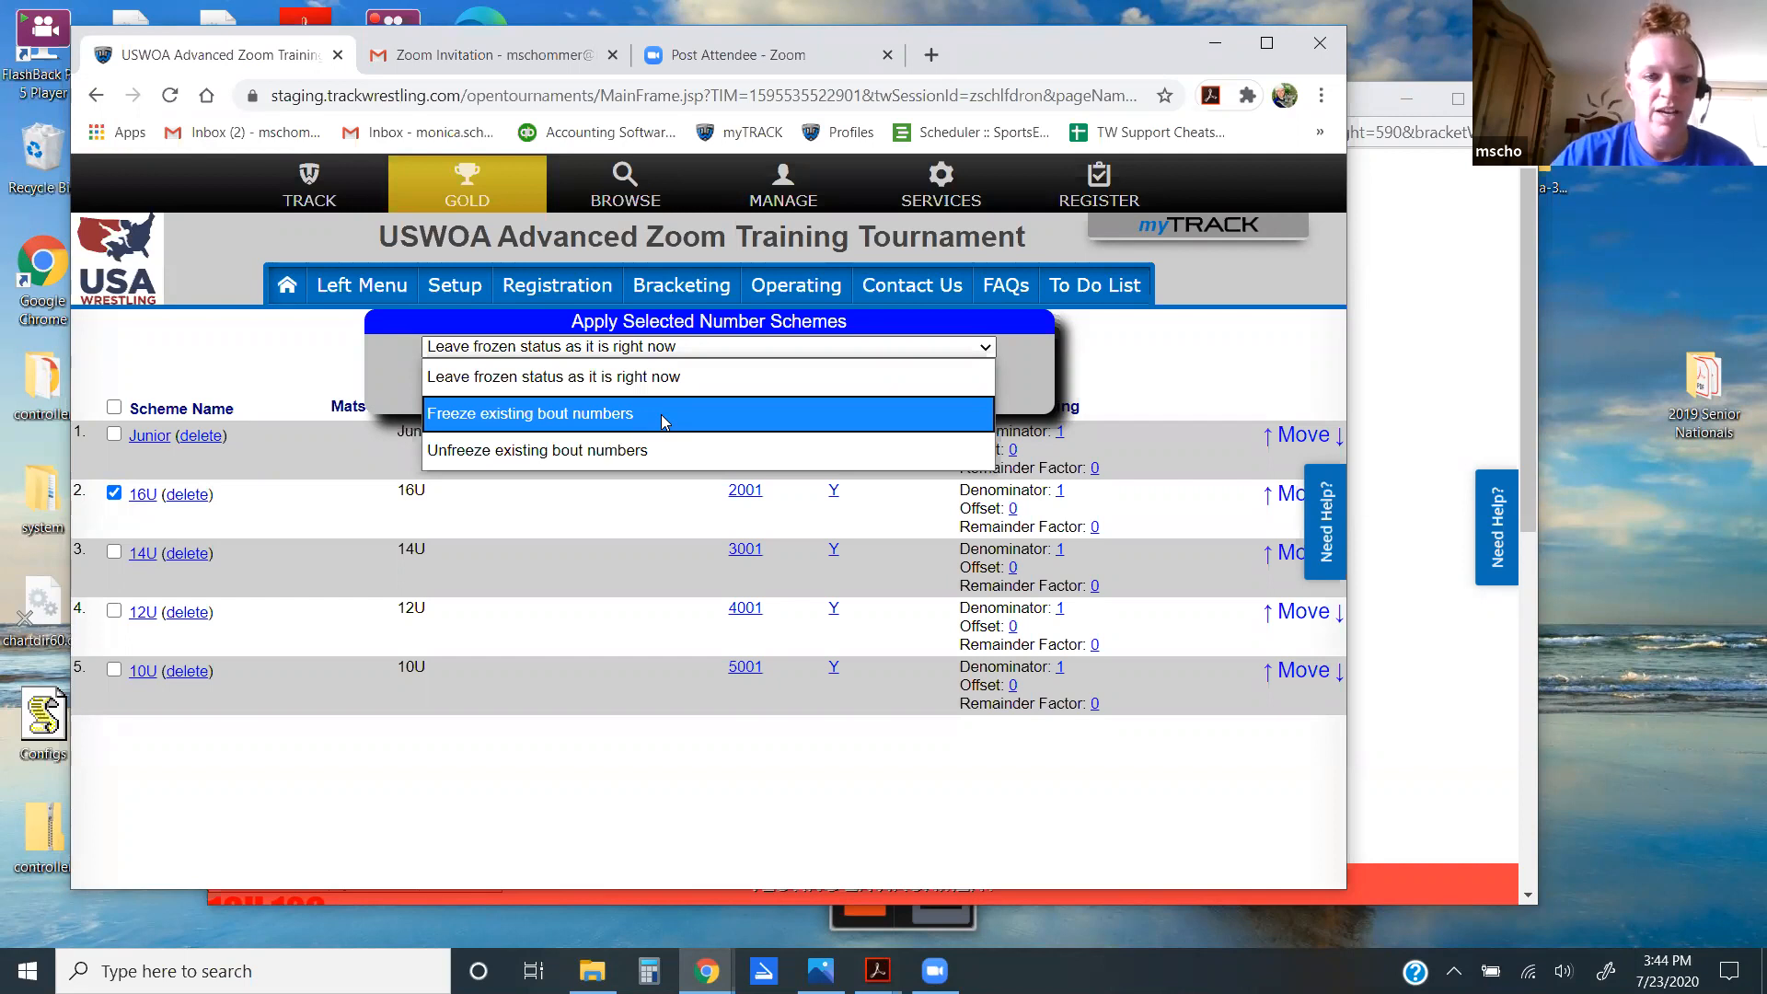
Step: Apply the 16U scheme with 'Freeze existing bout numbers', confirming by typing 'apply'
left_click(660, 414)
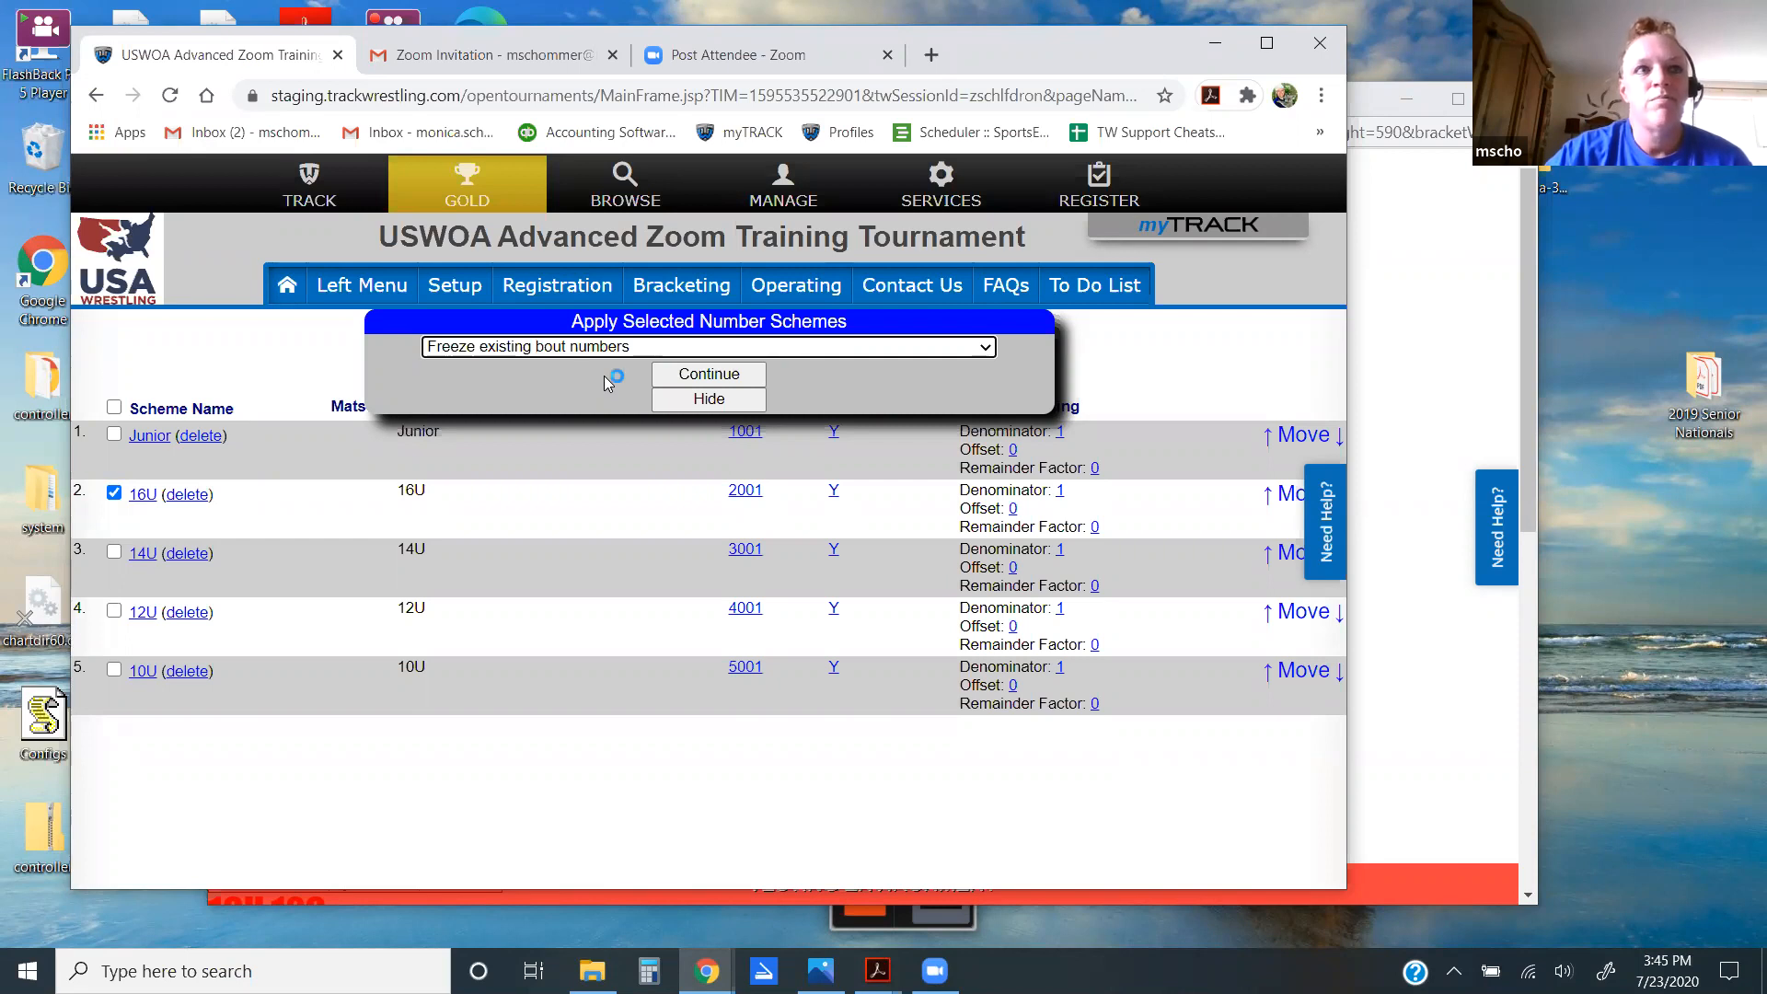
left_click(714, 375)
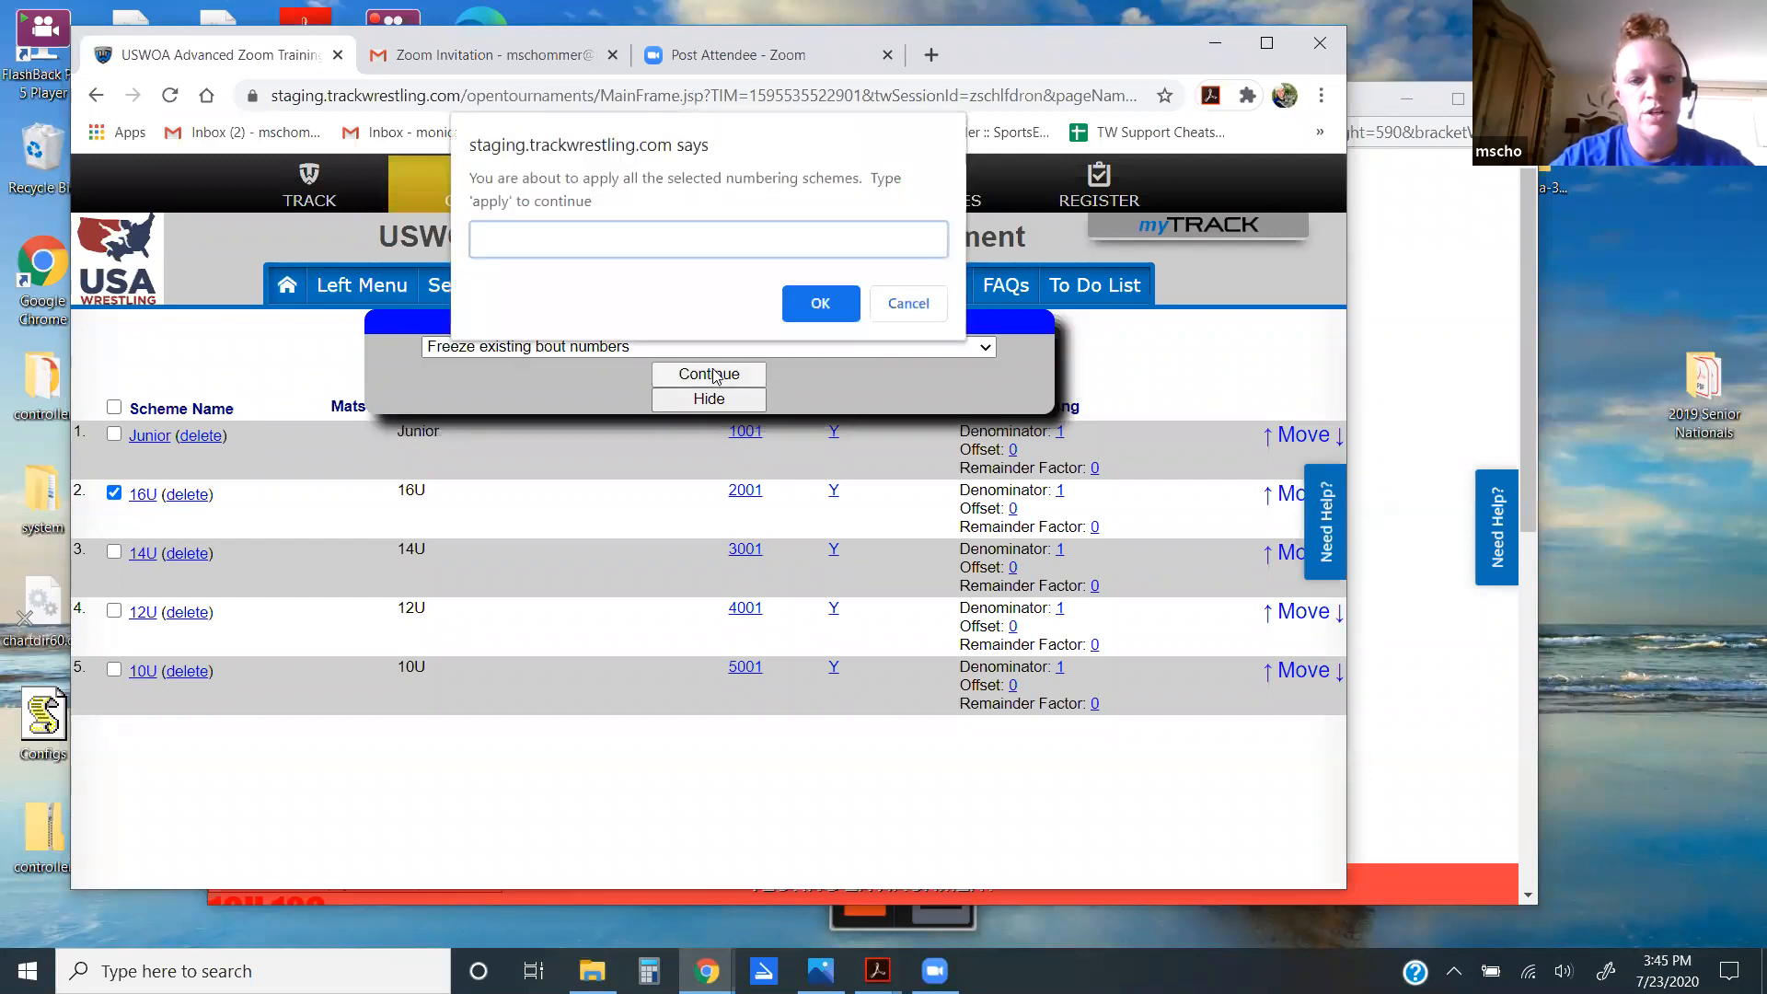
type("apply")
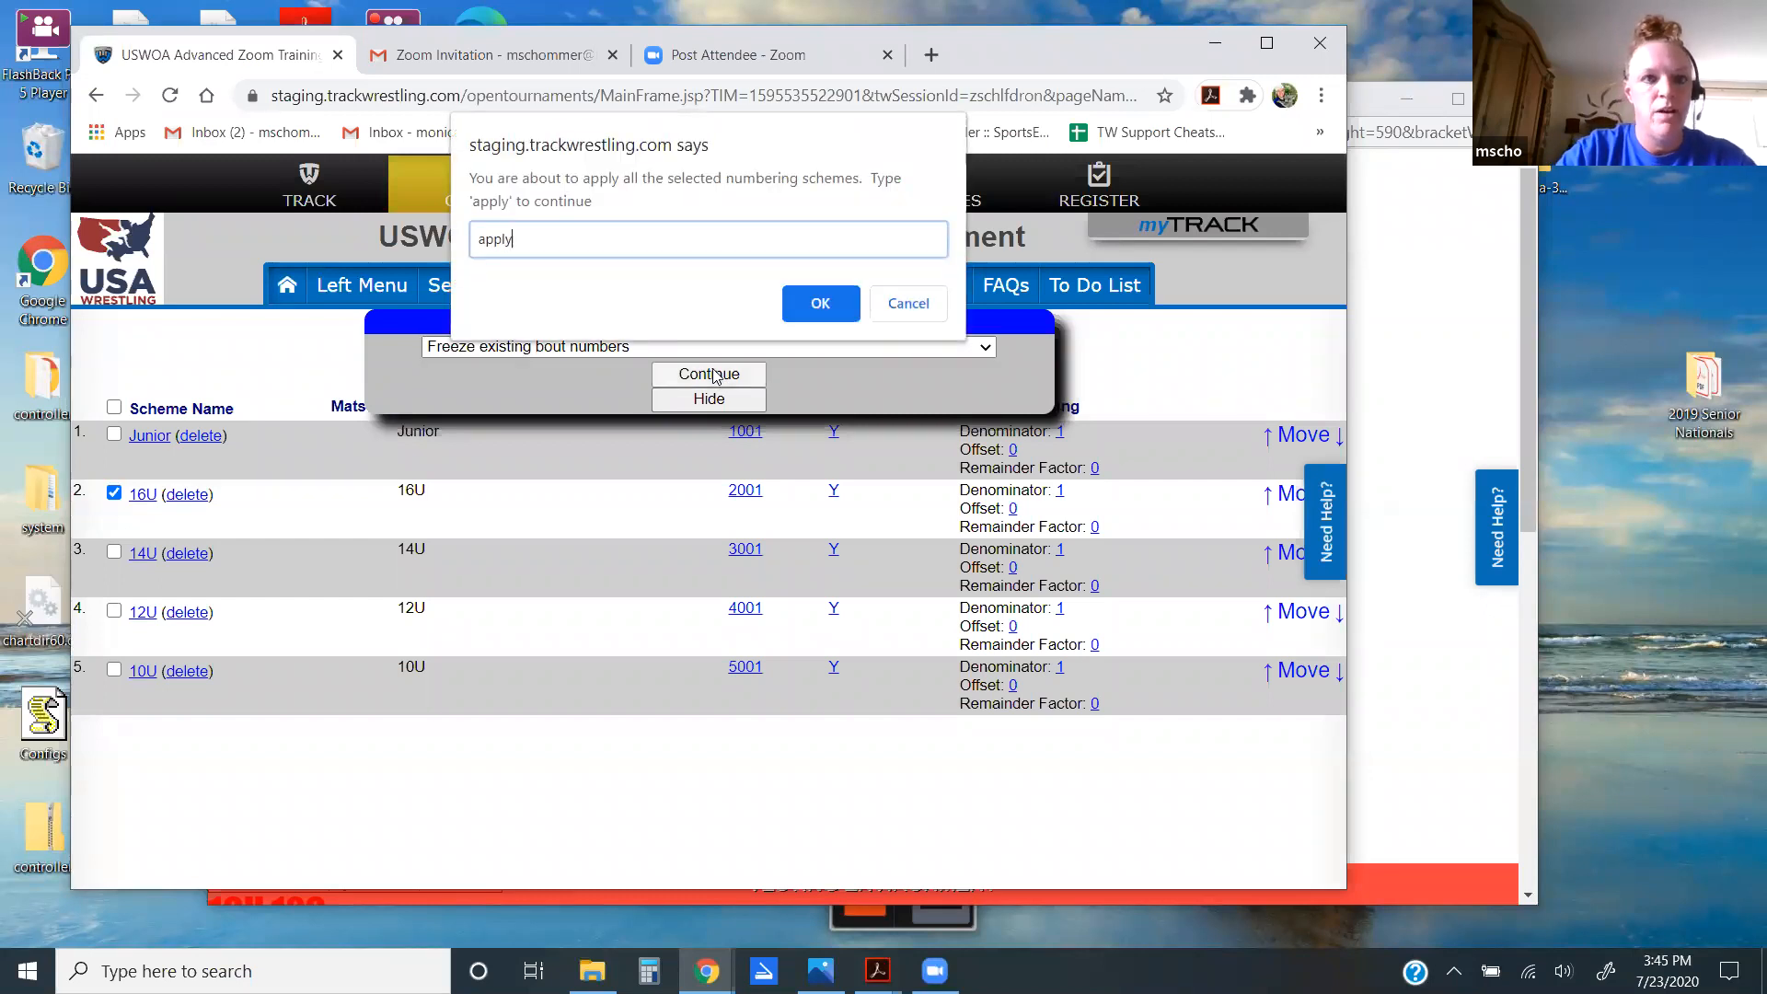
key("Return")
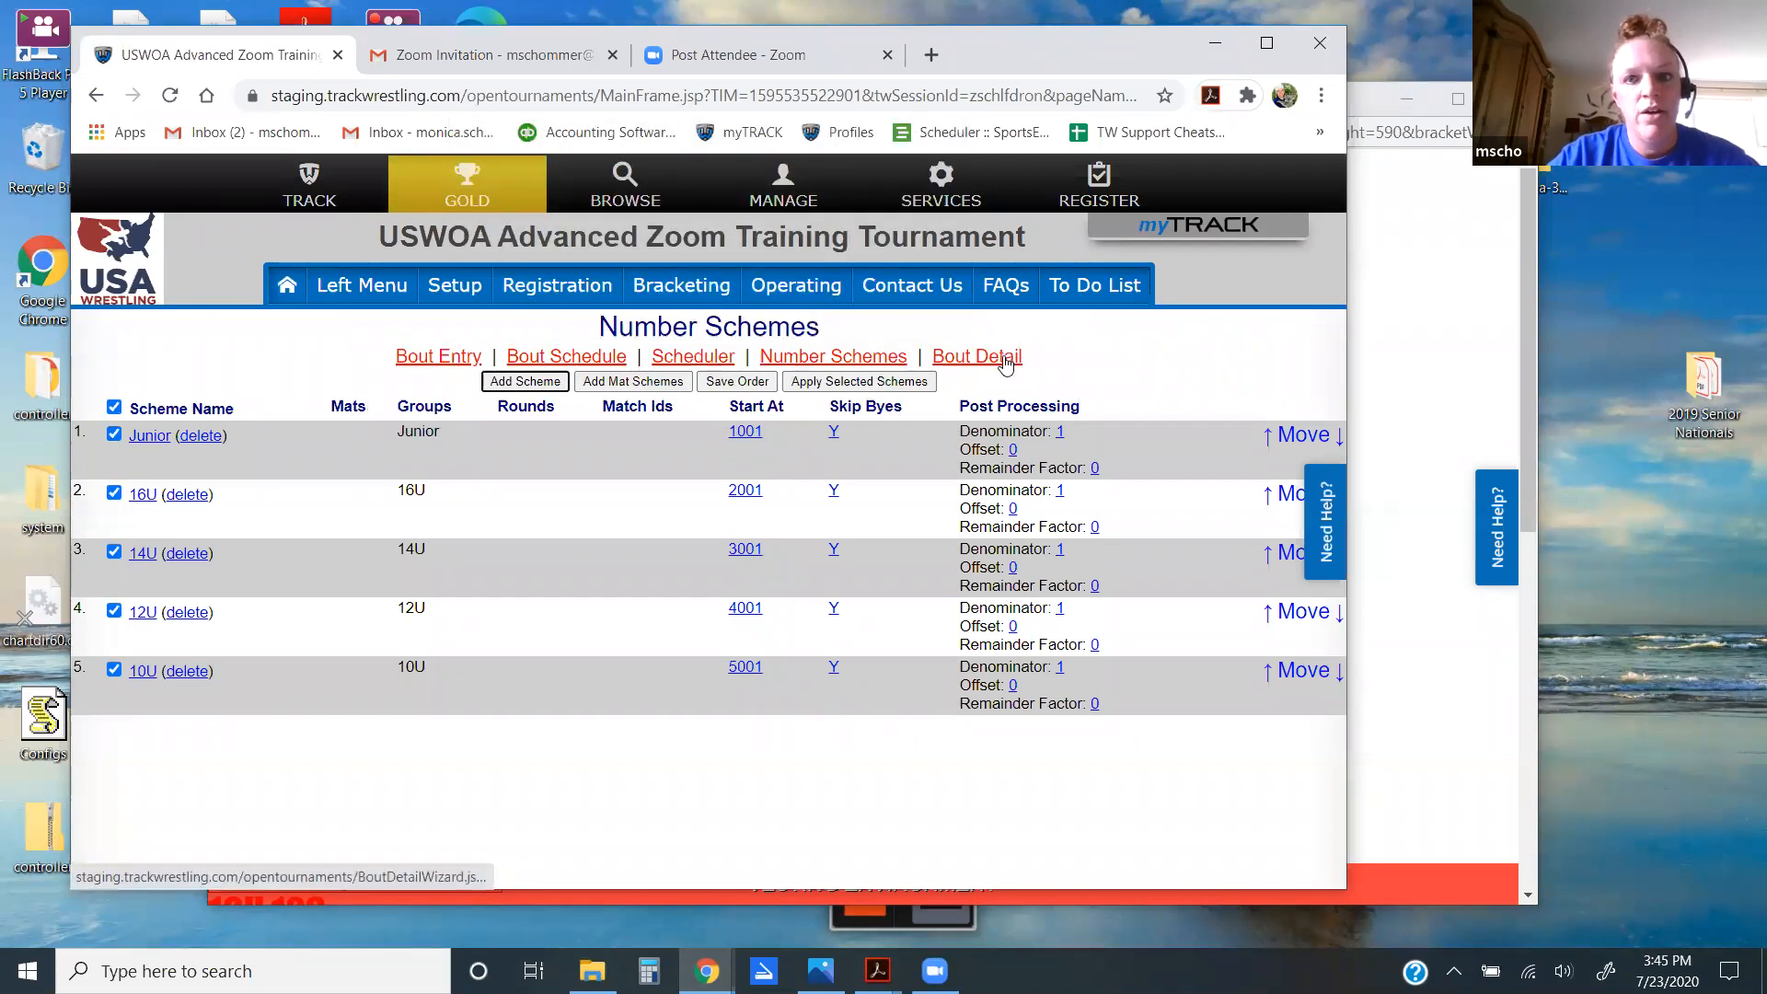
Step: Open Bout Detail from the Bout Schedule to list 16U bouts starting at 2001
left_click(568, 364)
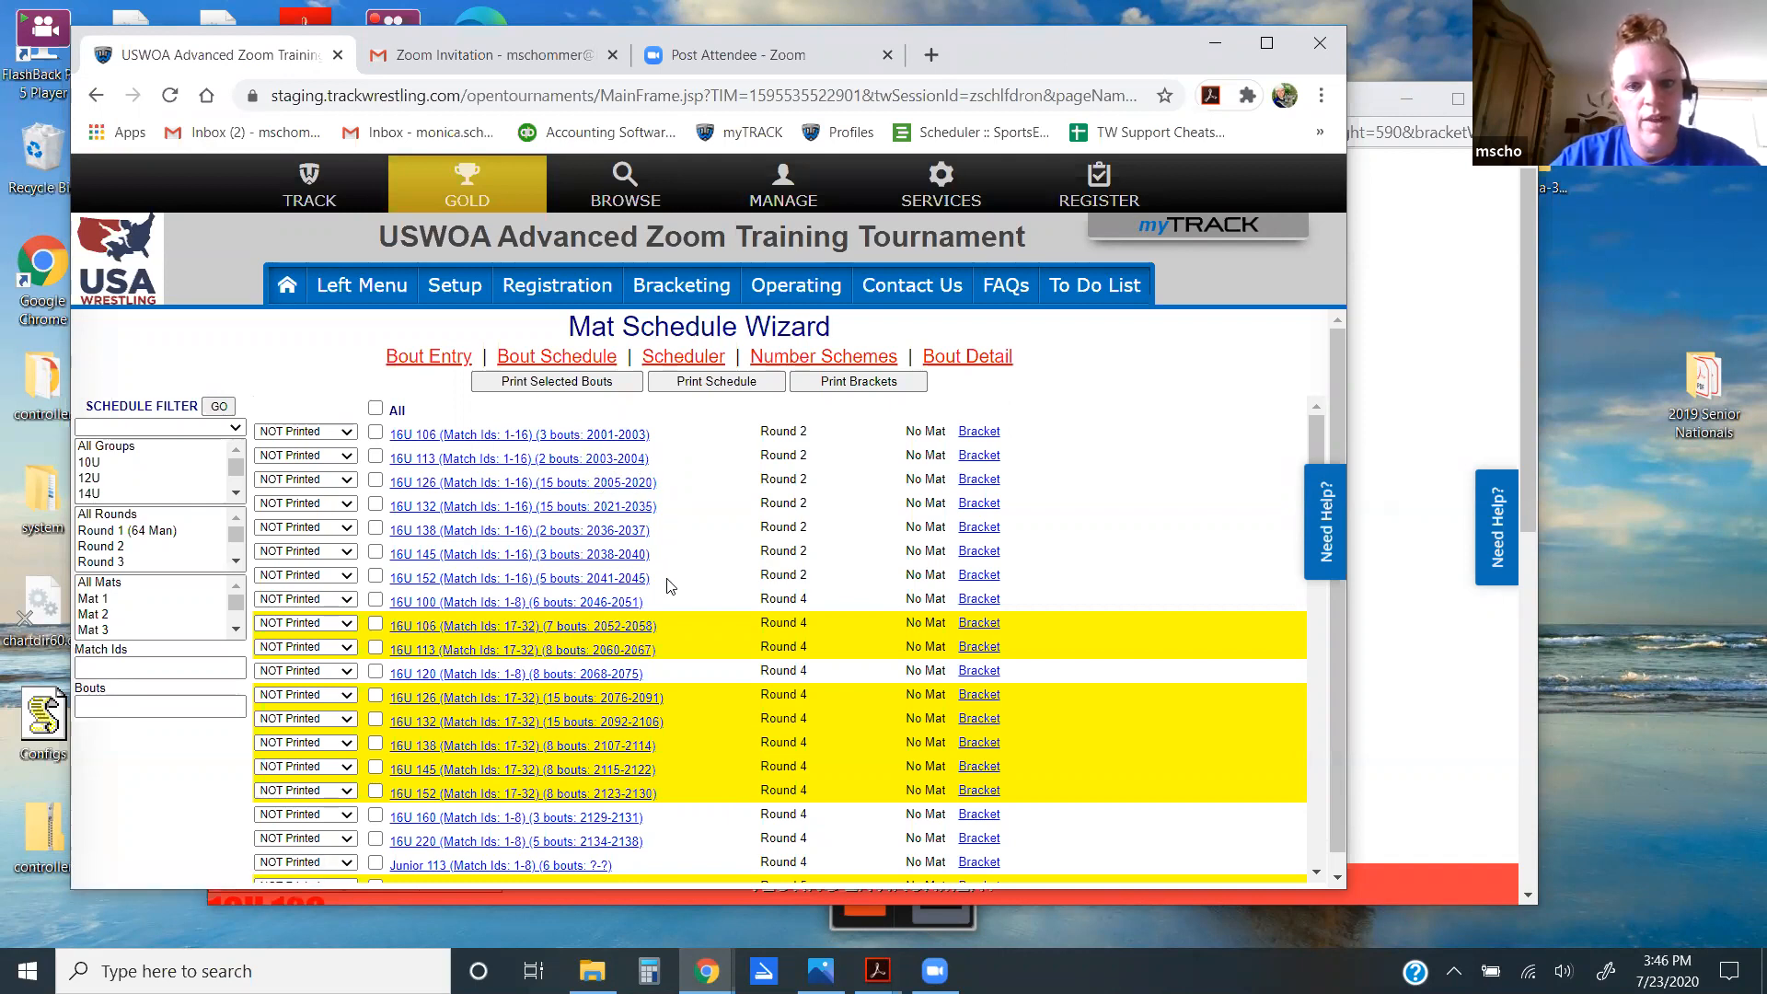
left_click(956, 356)
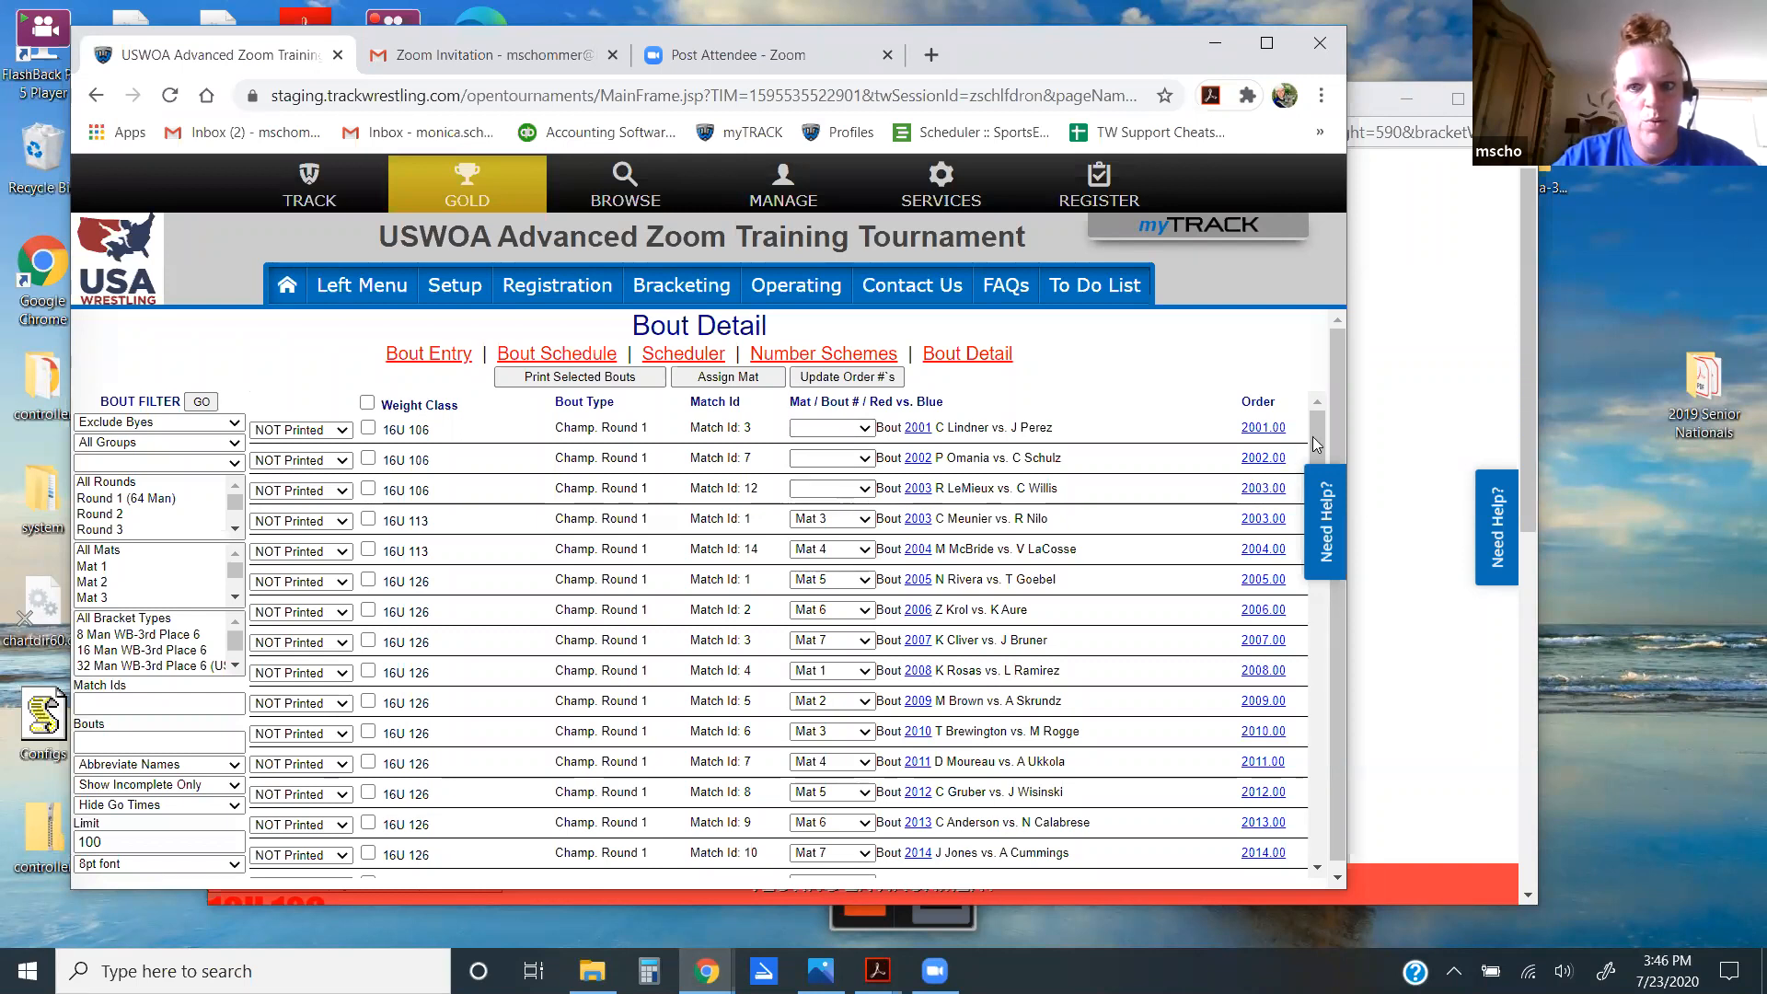
Step: Put bout 2001 on Mat 1 and bout 2002 on Mat 2 in Bout Detail
mouse_move(1314, 444)
left_mouse_down()
mouse_move(1316, 491)
mouse_move(1314, 433)
left_mouse_up()
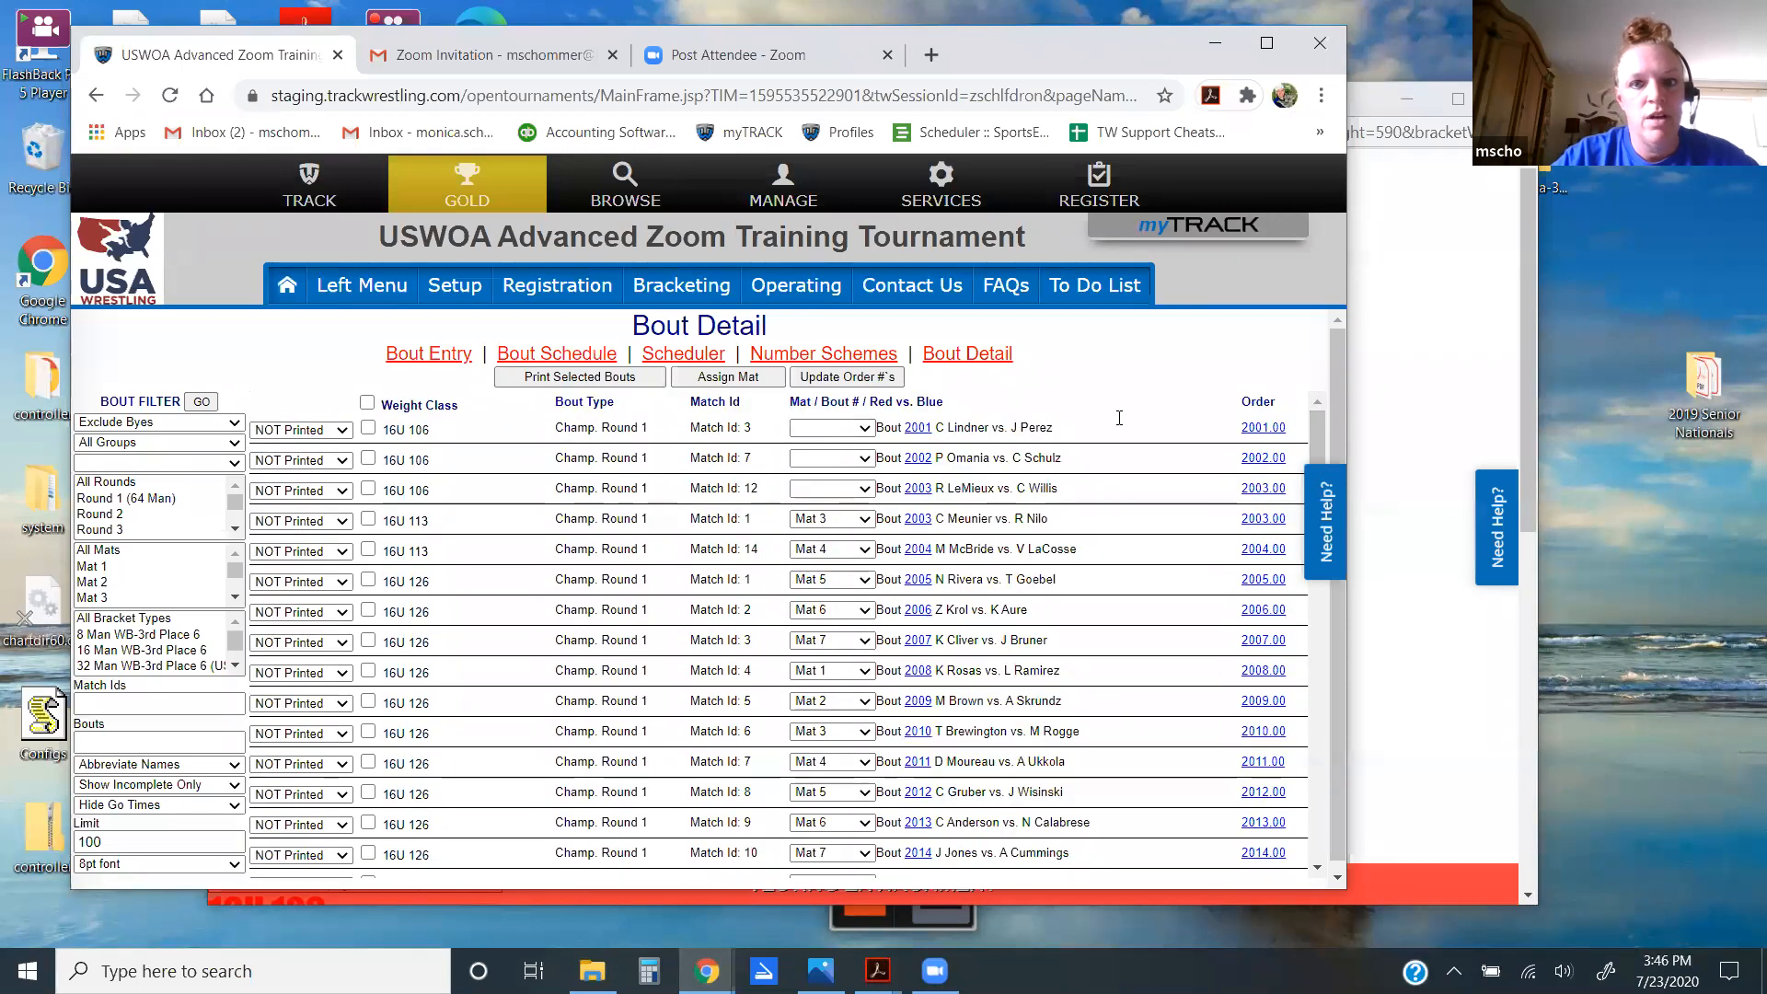
left_click(865, 429)
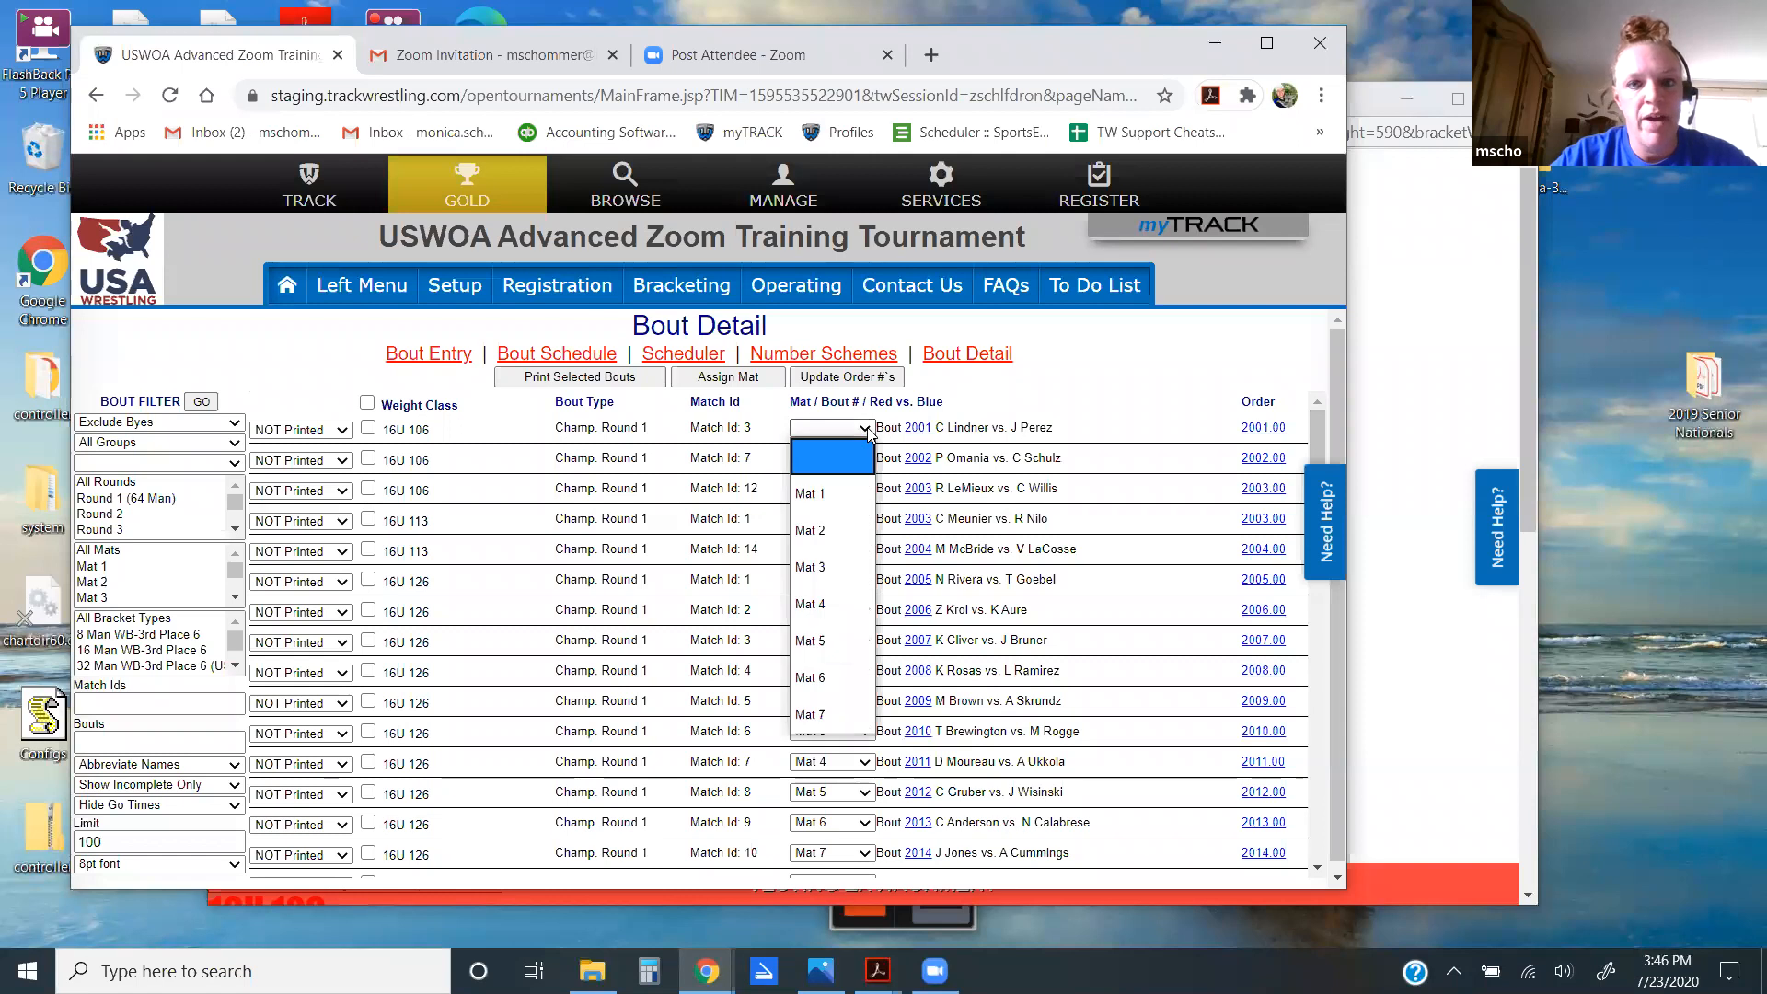
left_click(849, 488)
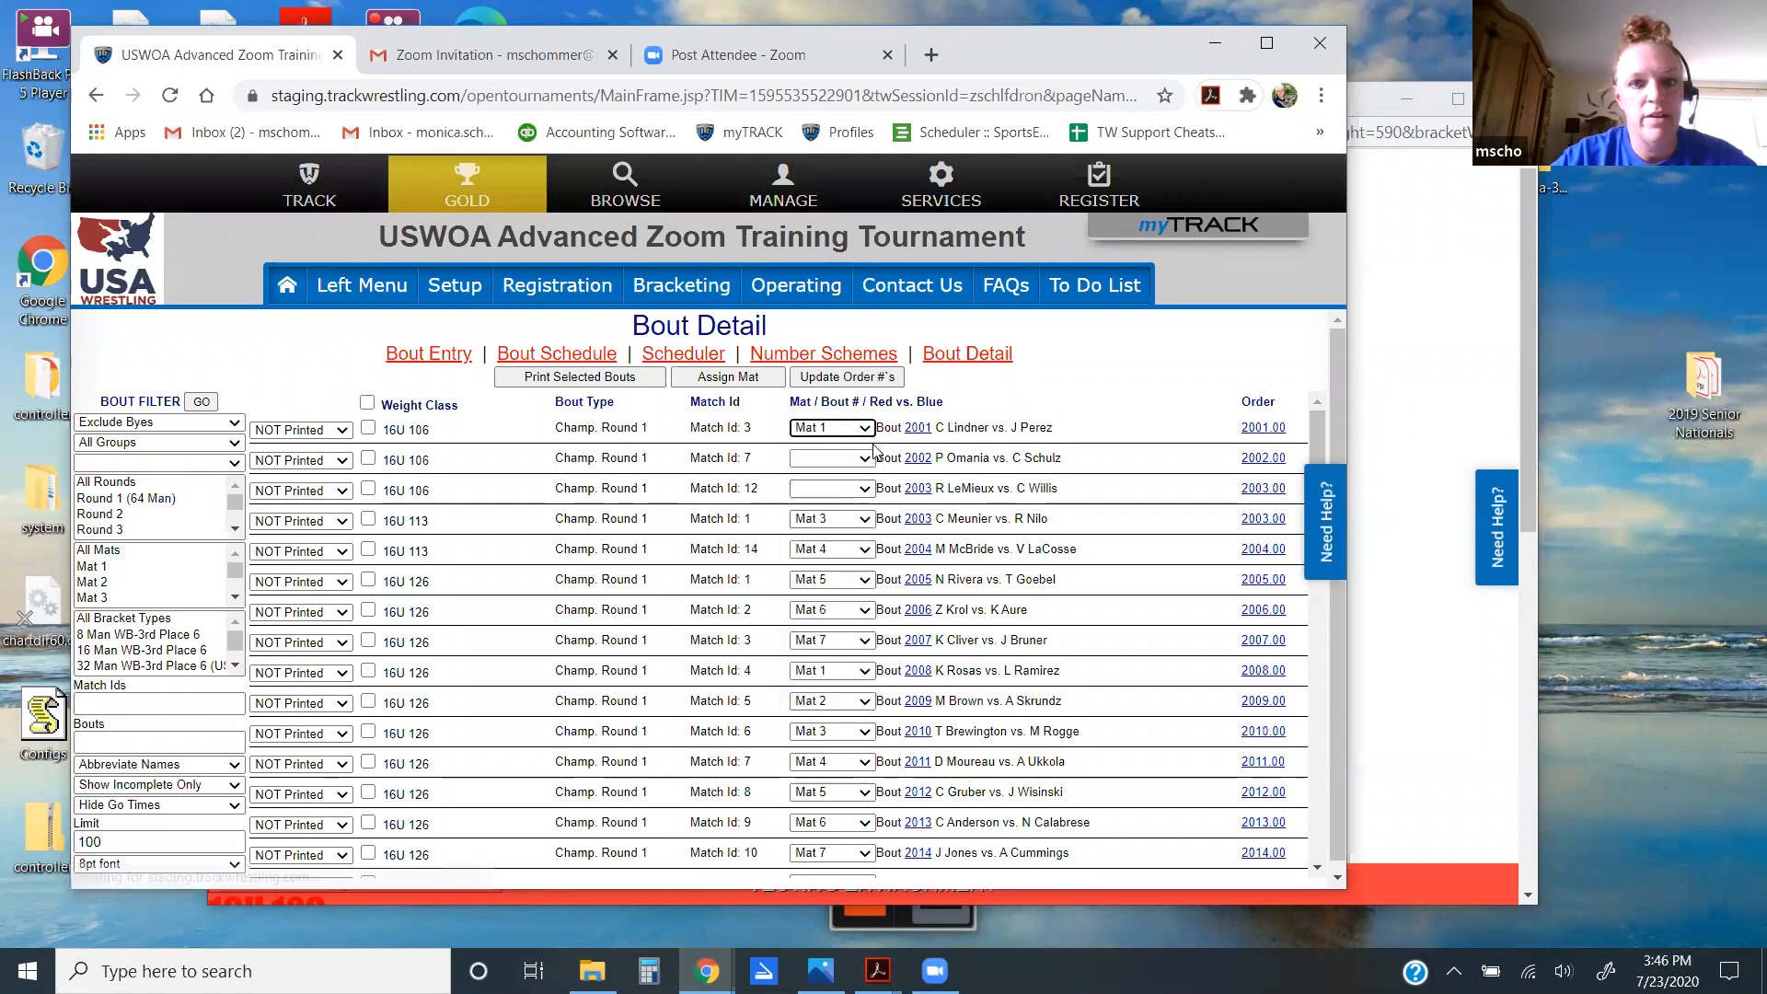
left_click(870, 458)
left_click(848, 554)
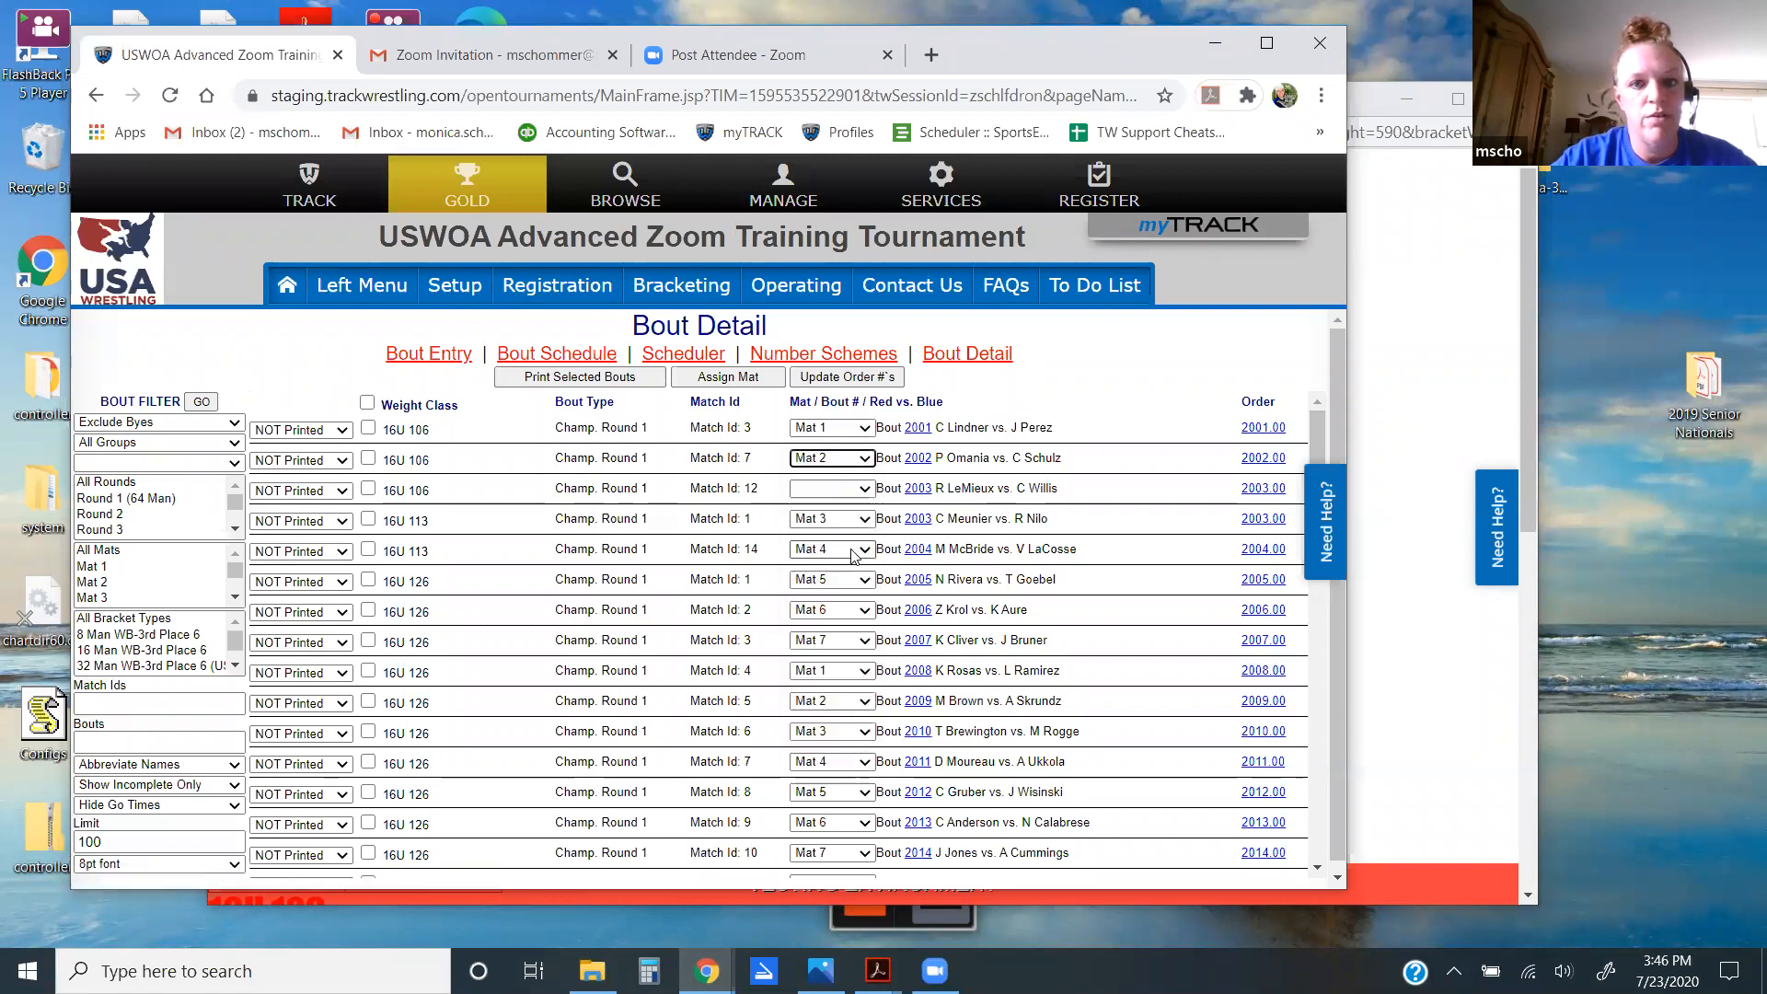
Step: Assign bout 2003 to Mat 3
left_click(866, 488)
left_click(863, 489)
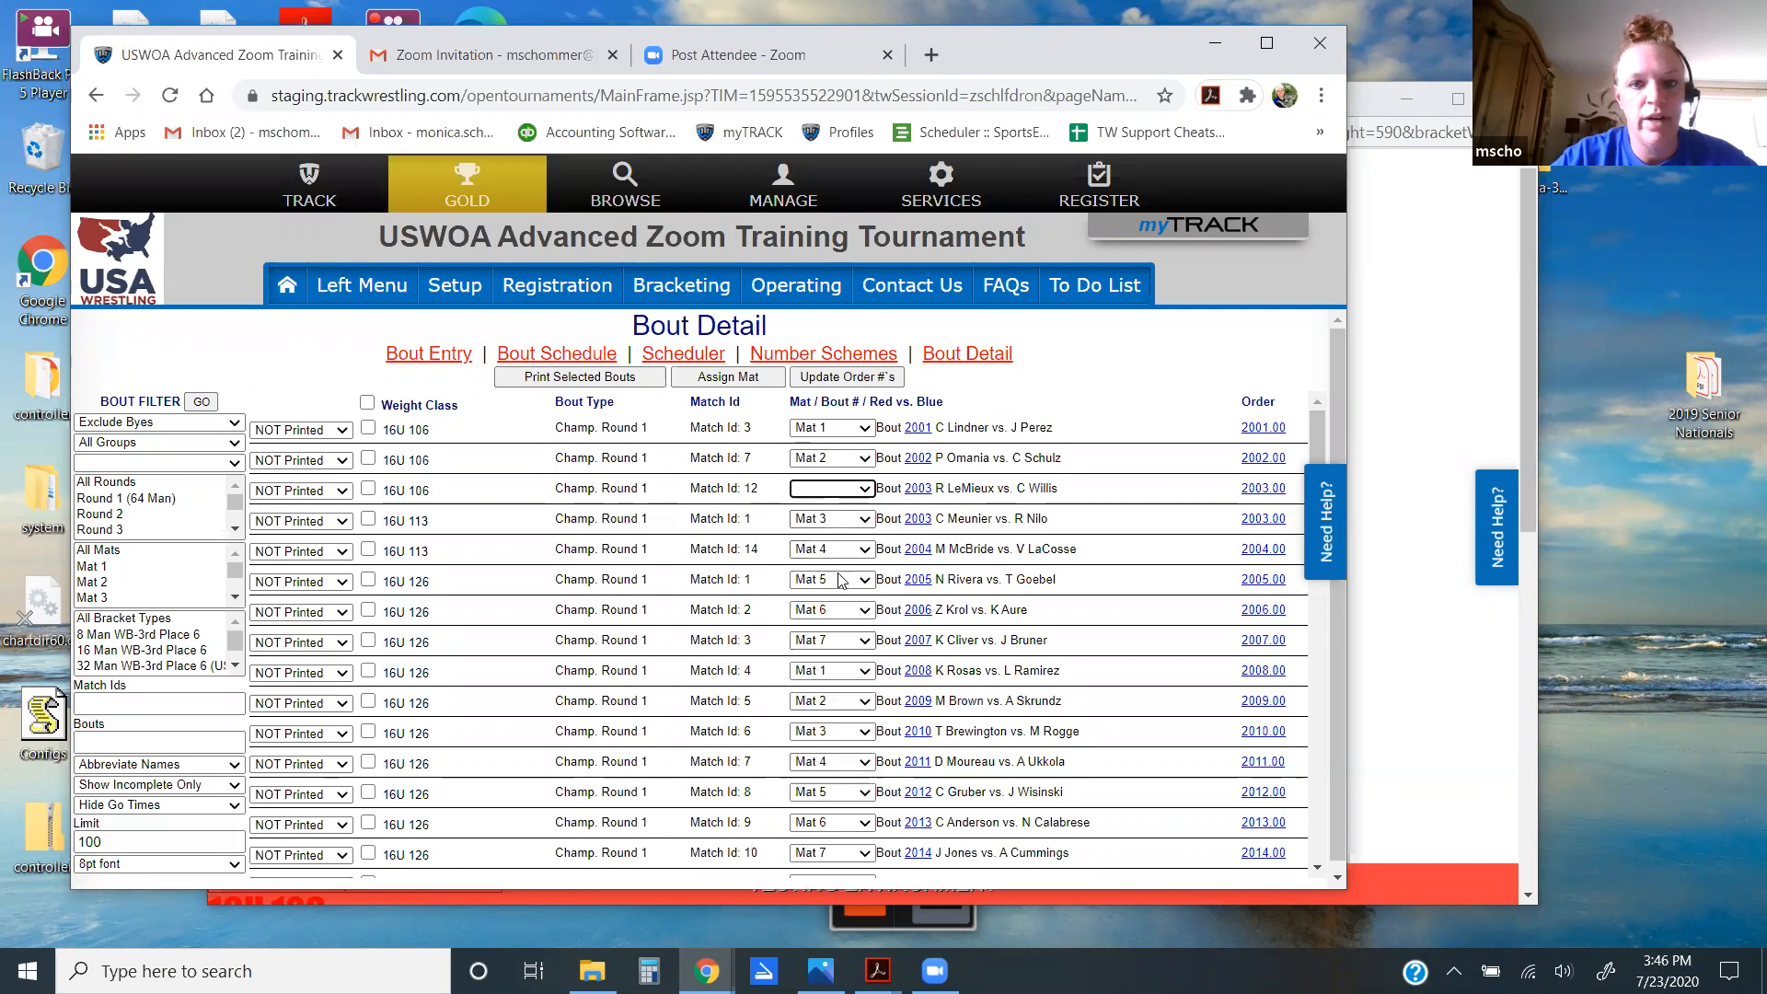
left_click(845, 493)
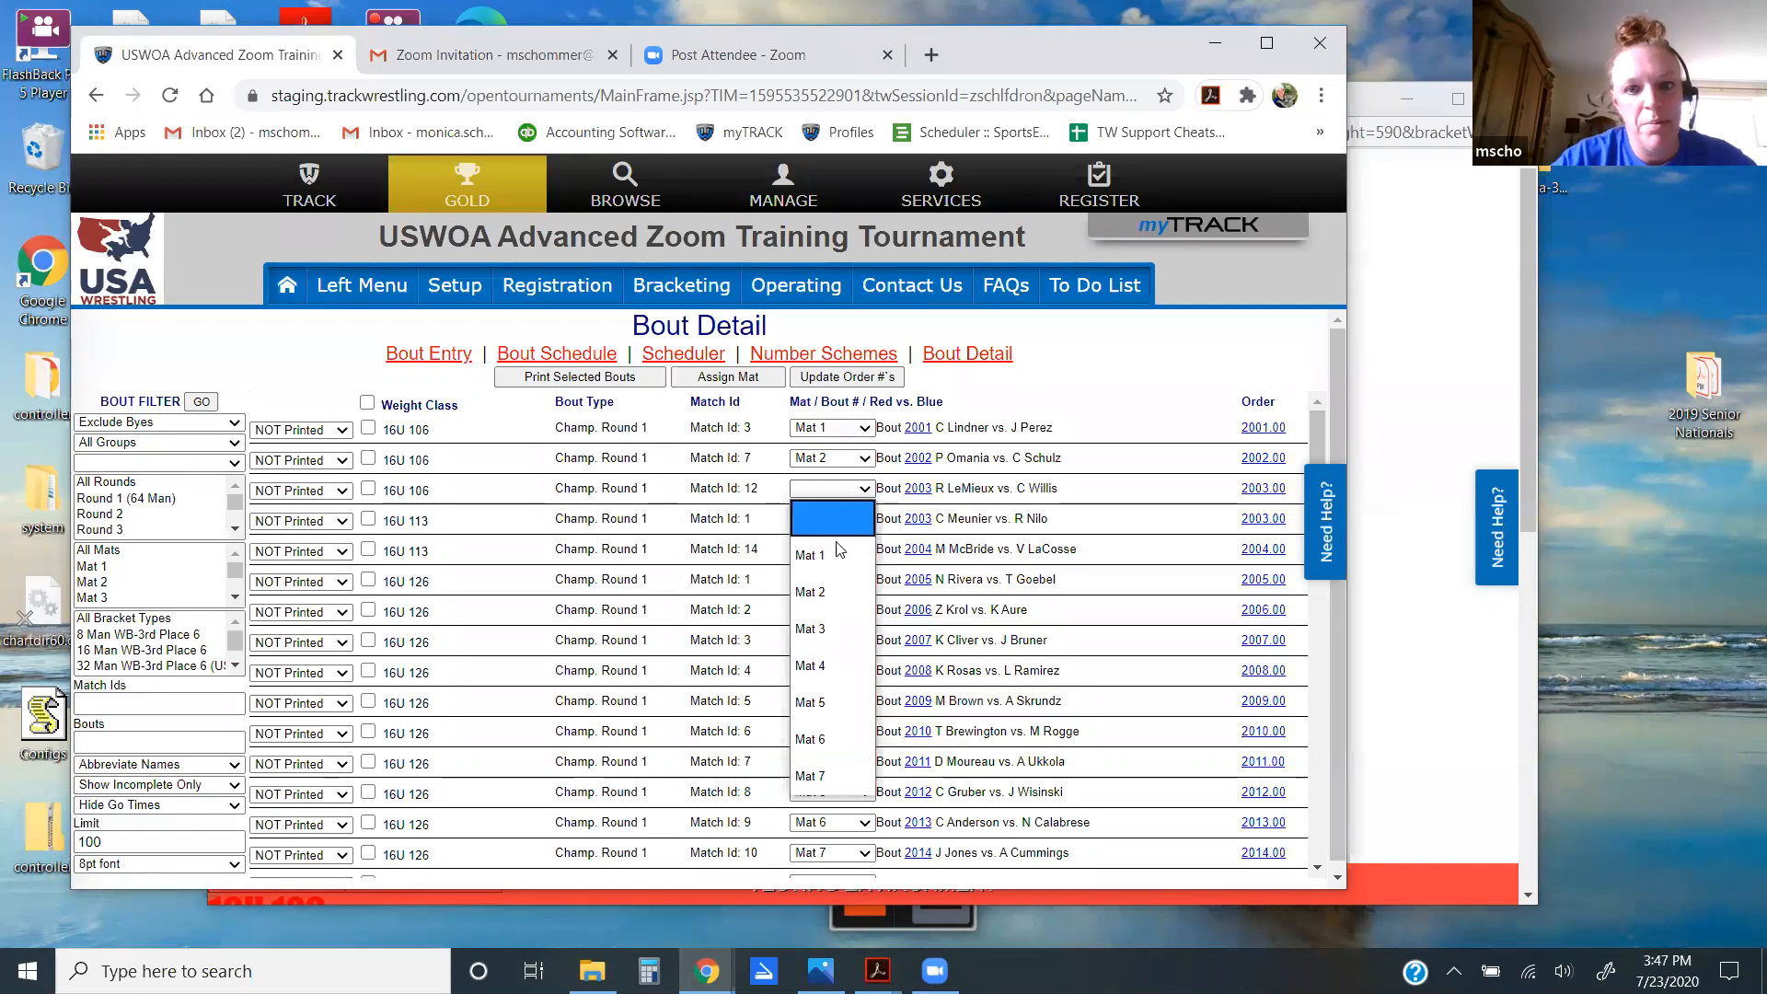
left_click(826, 629)
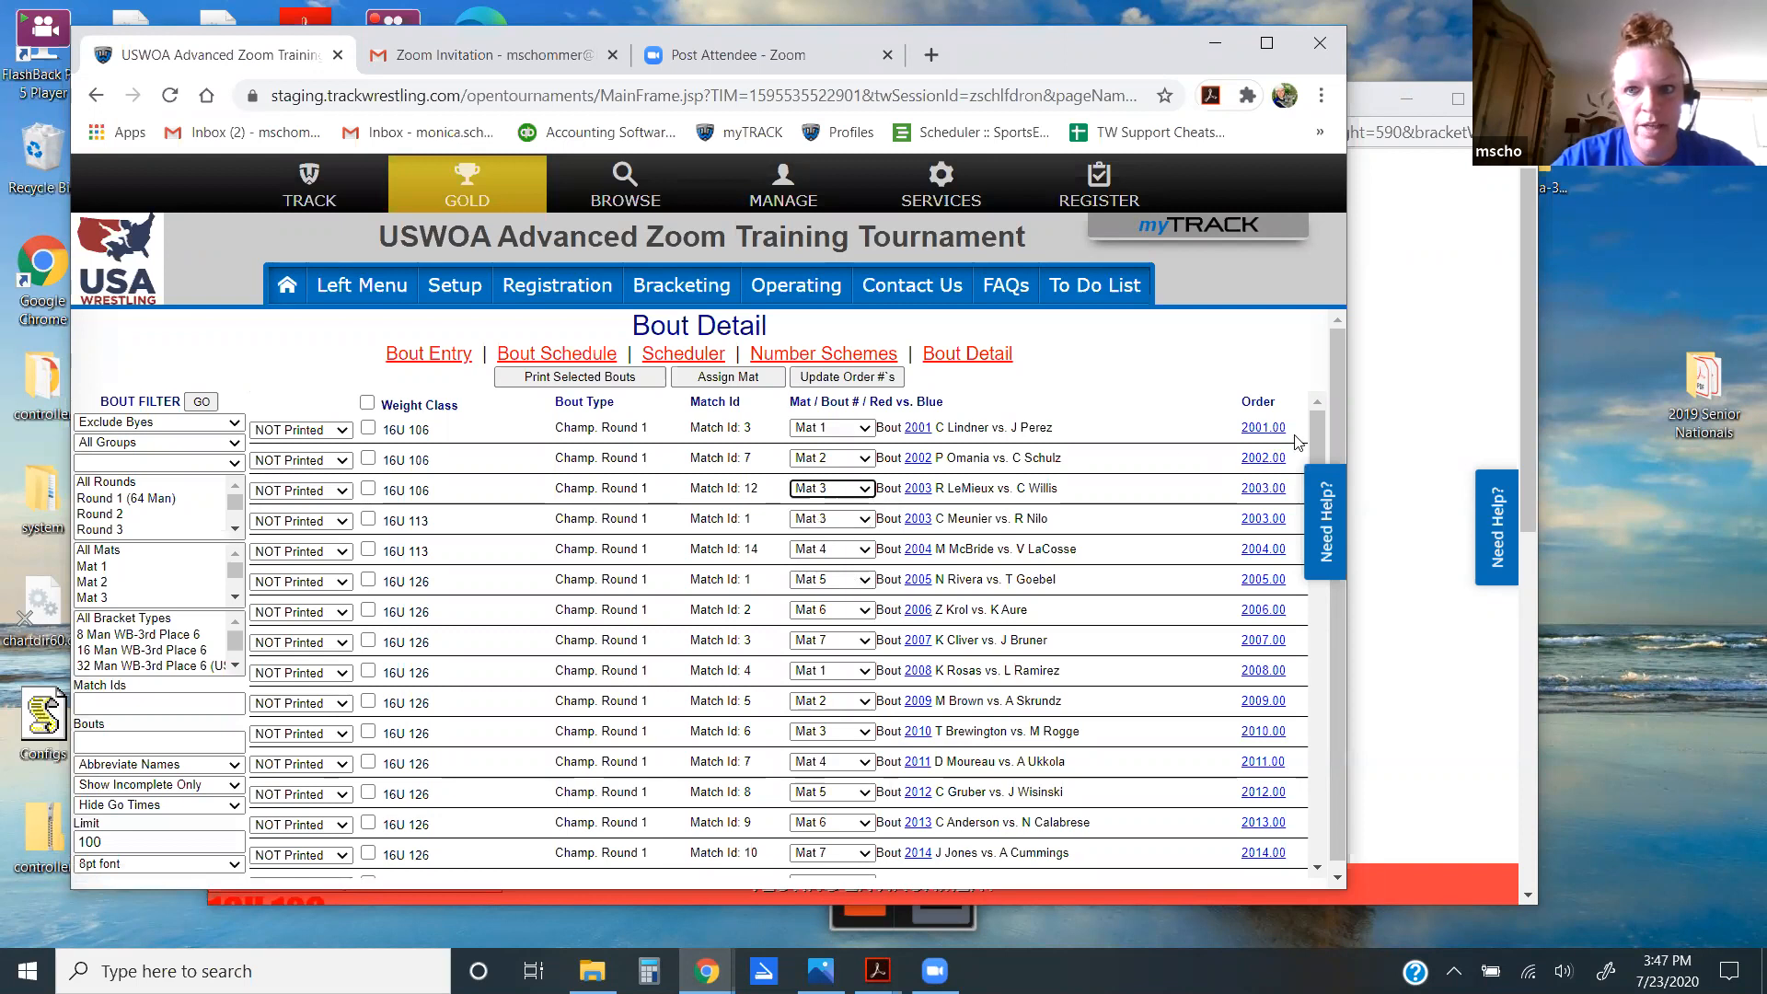
mouse_move(1316, 444)
left_mouse_down()
mouse_move(1315, 489)
mouse_move(1316, 419)
left_mouse_up()
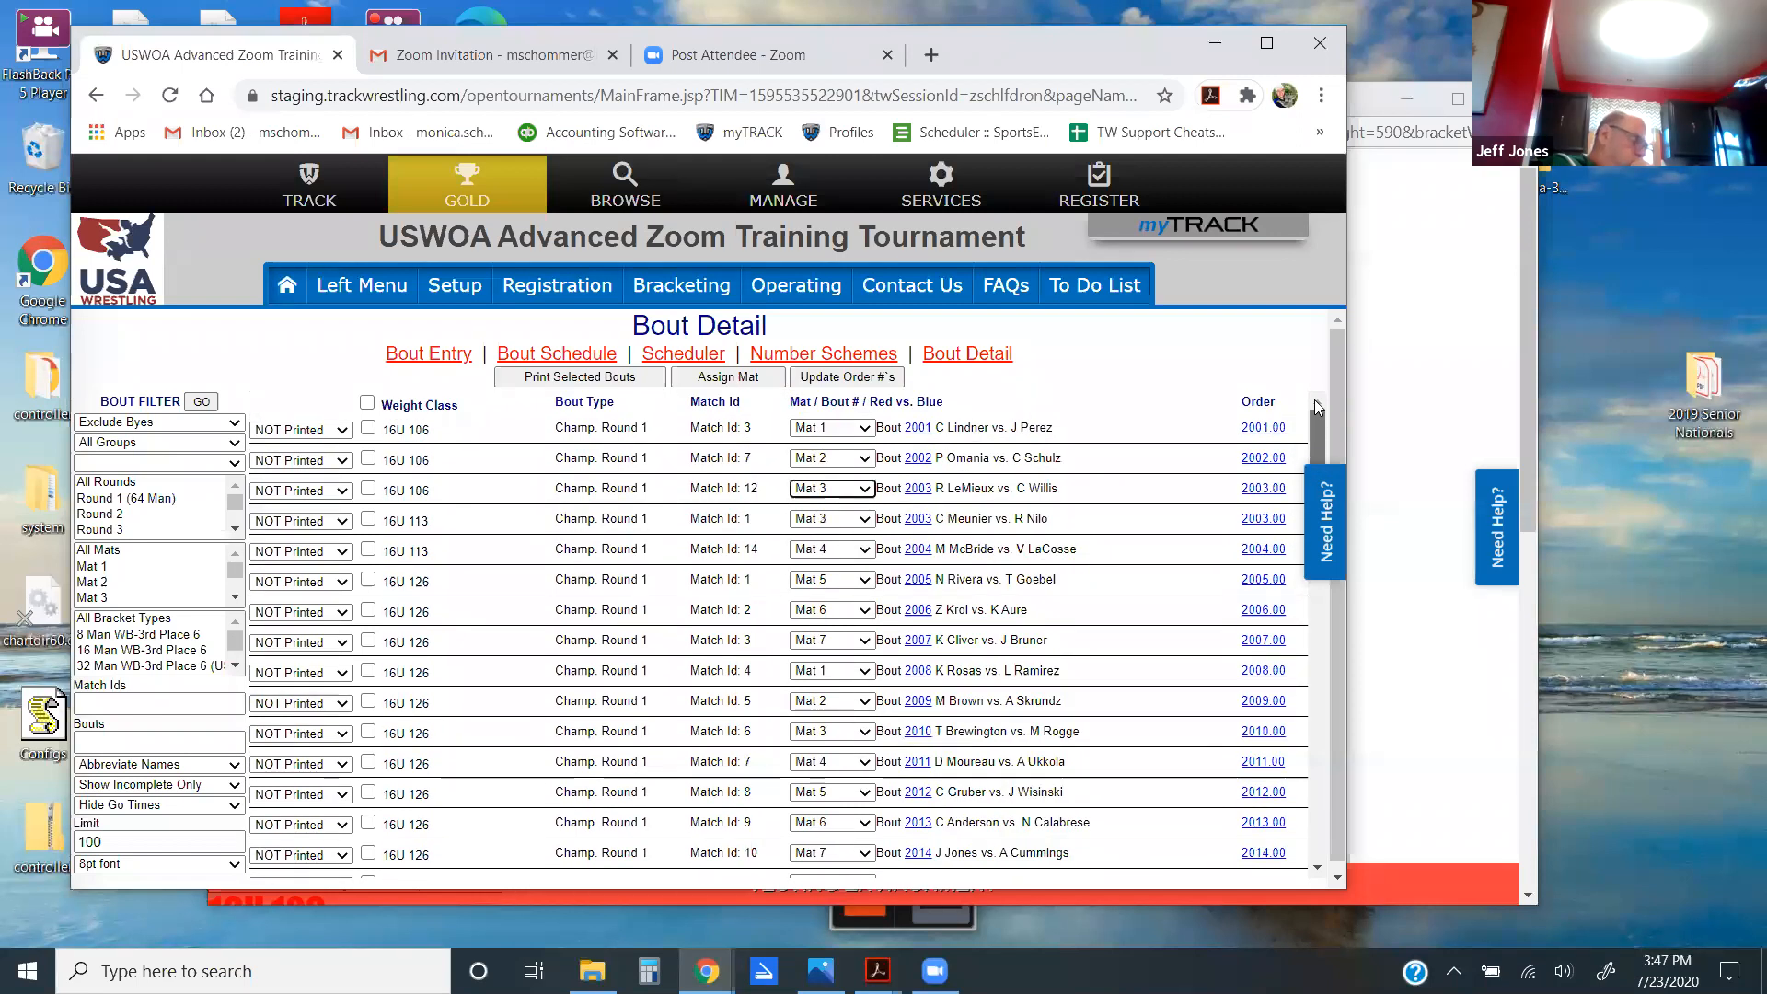
Step: Load bouts onto all scheduled mats from the Tournament Mats list, confirming with 'load'
left_click(797, 287)
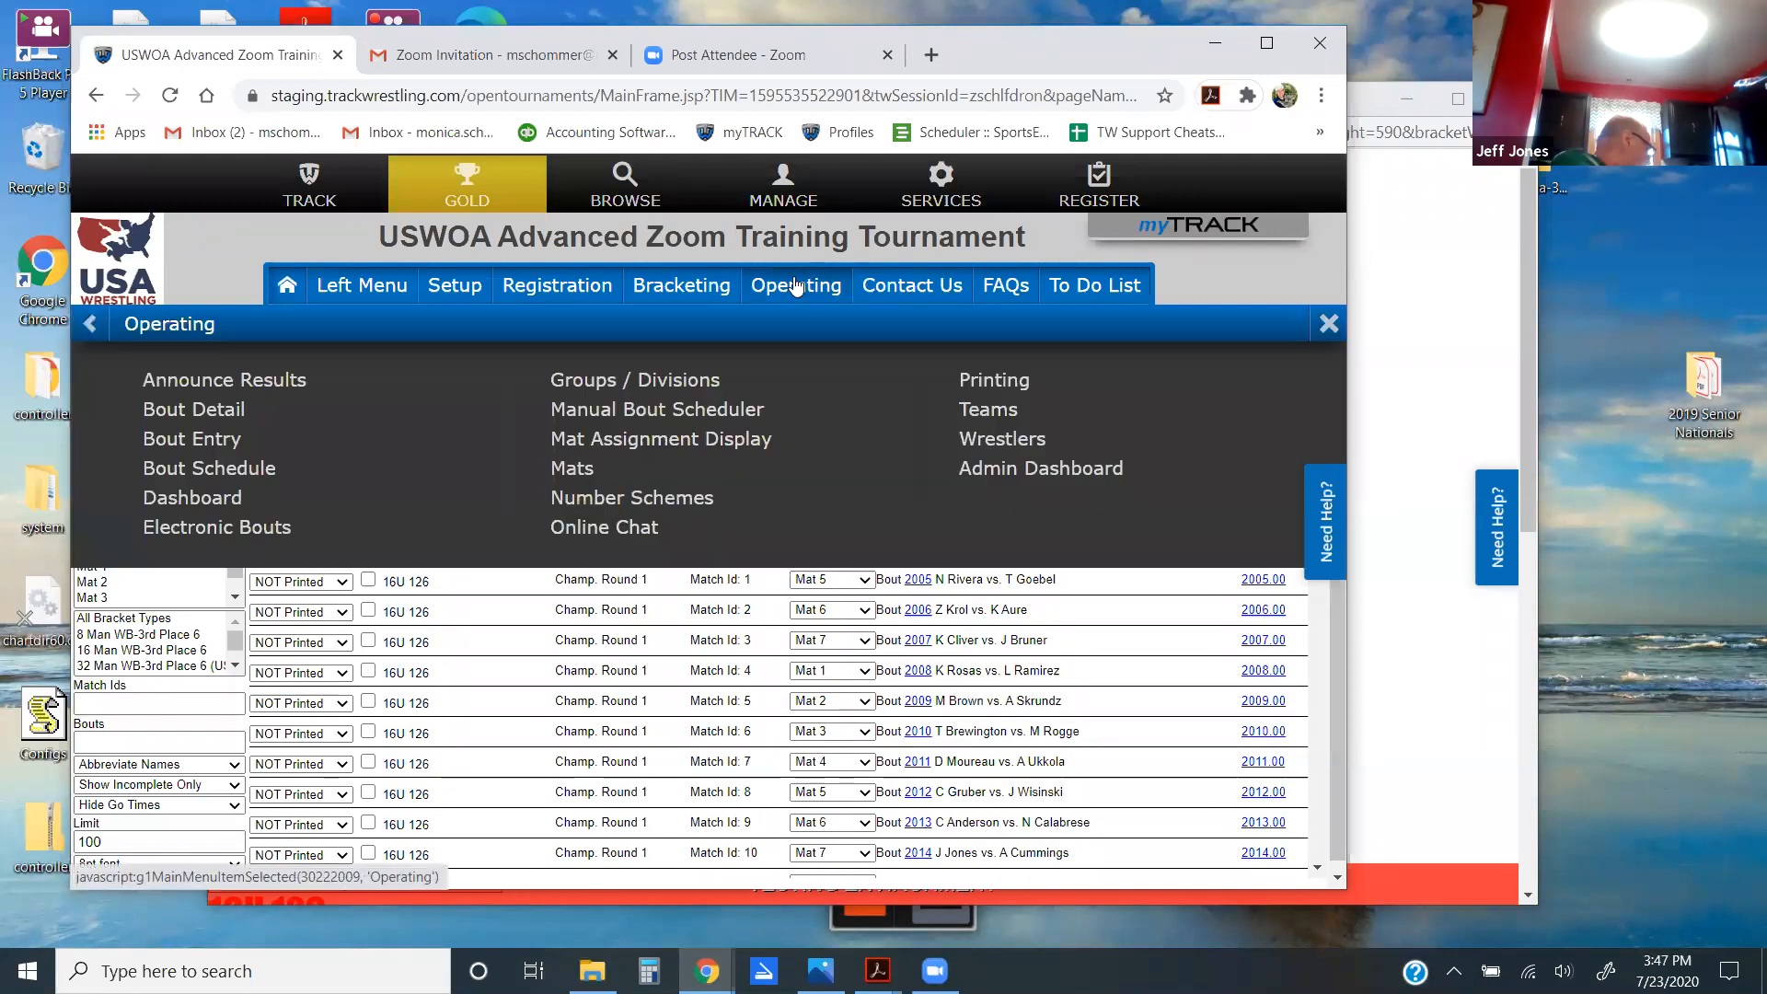
left_click(572, 469)
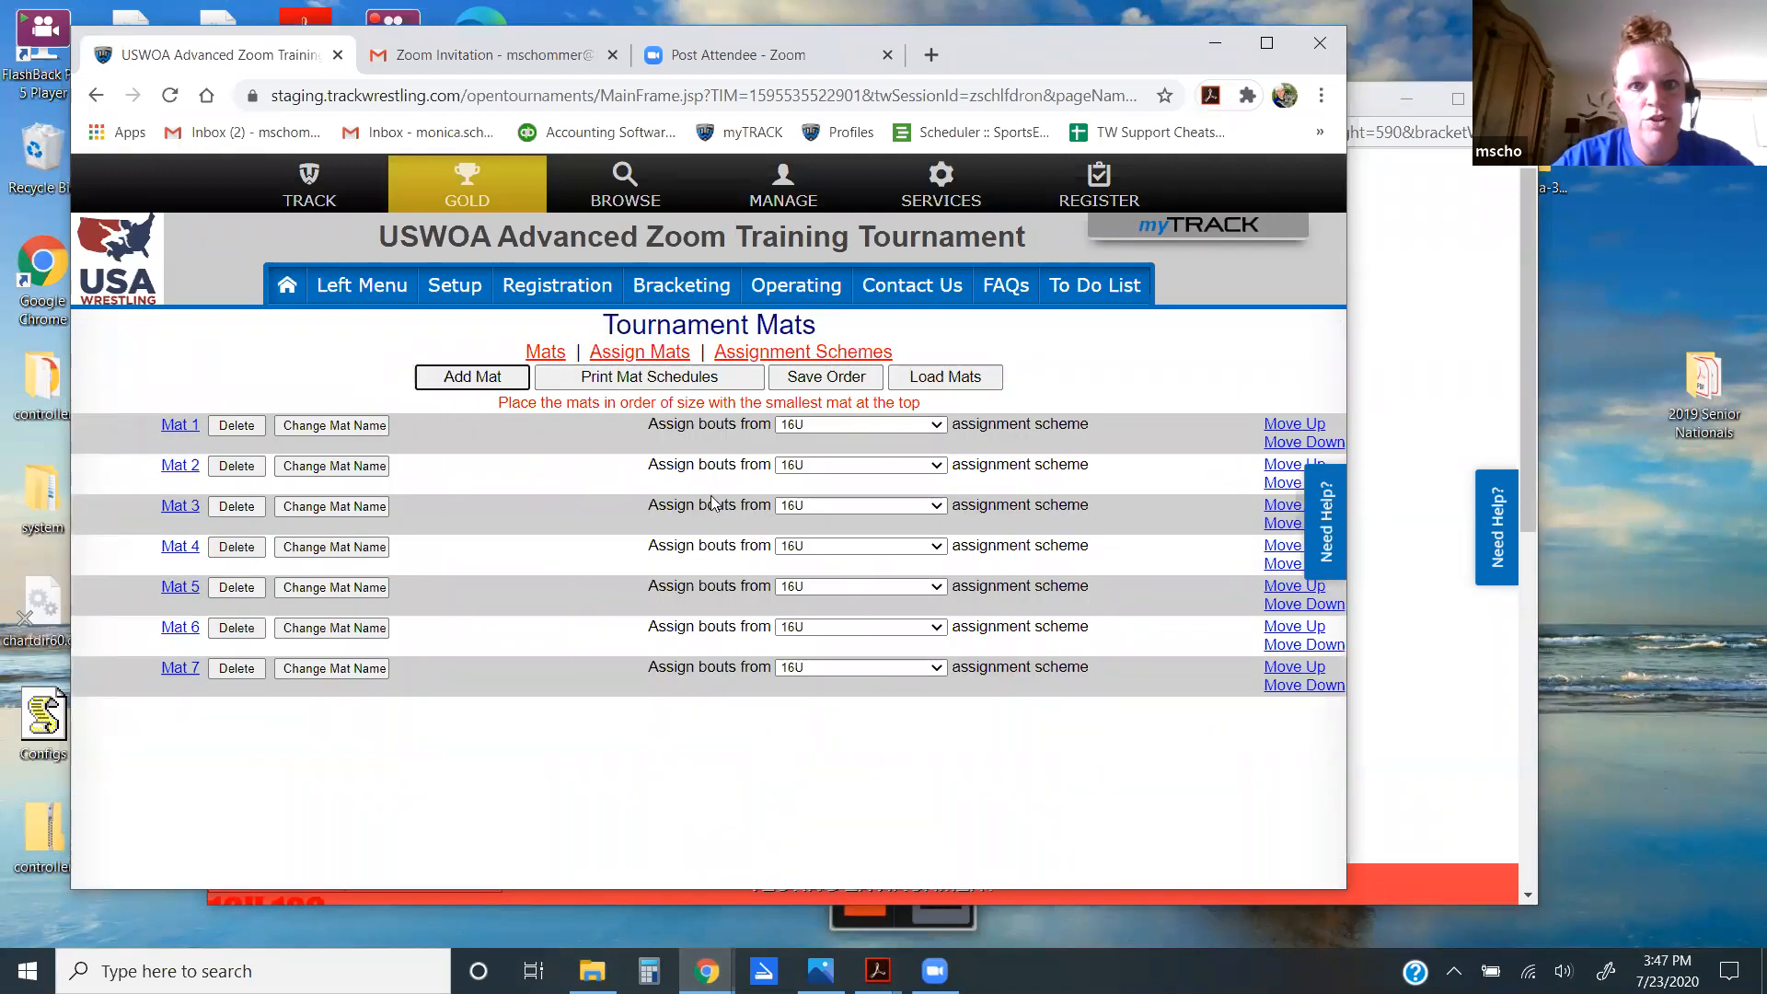
left_click(929, 386)
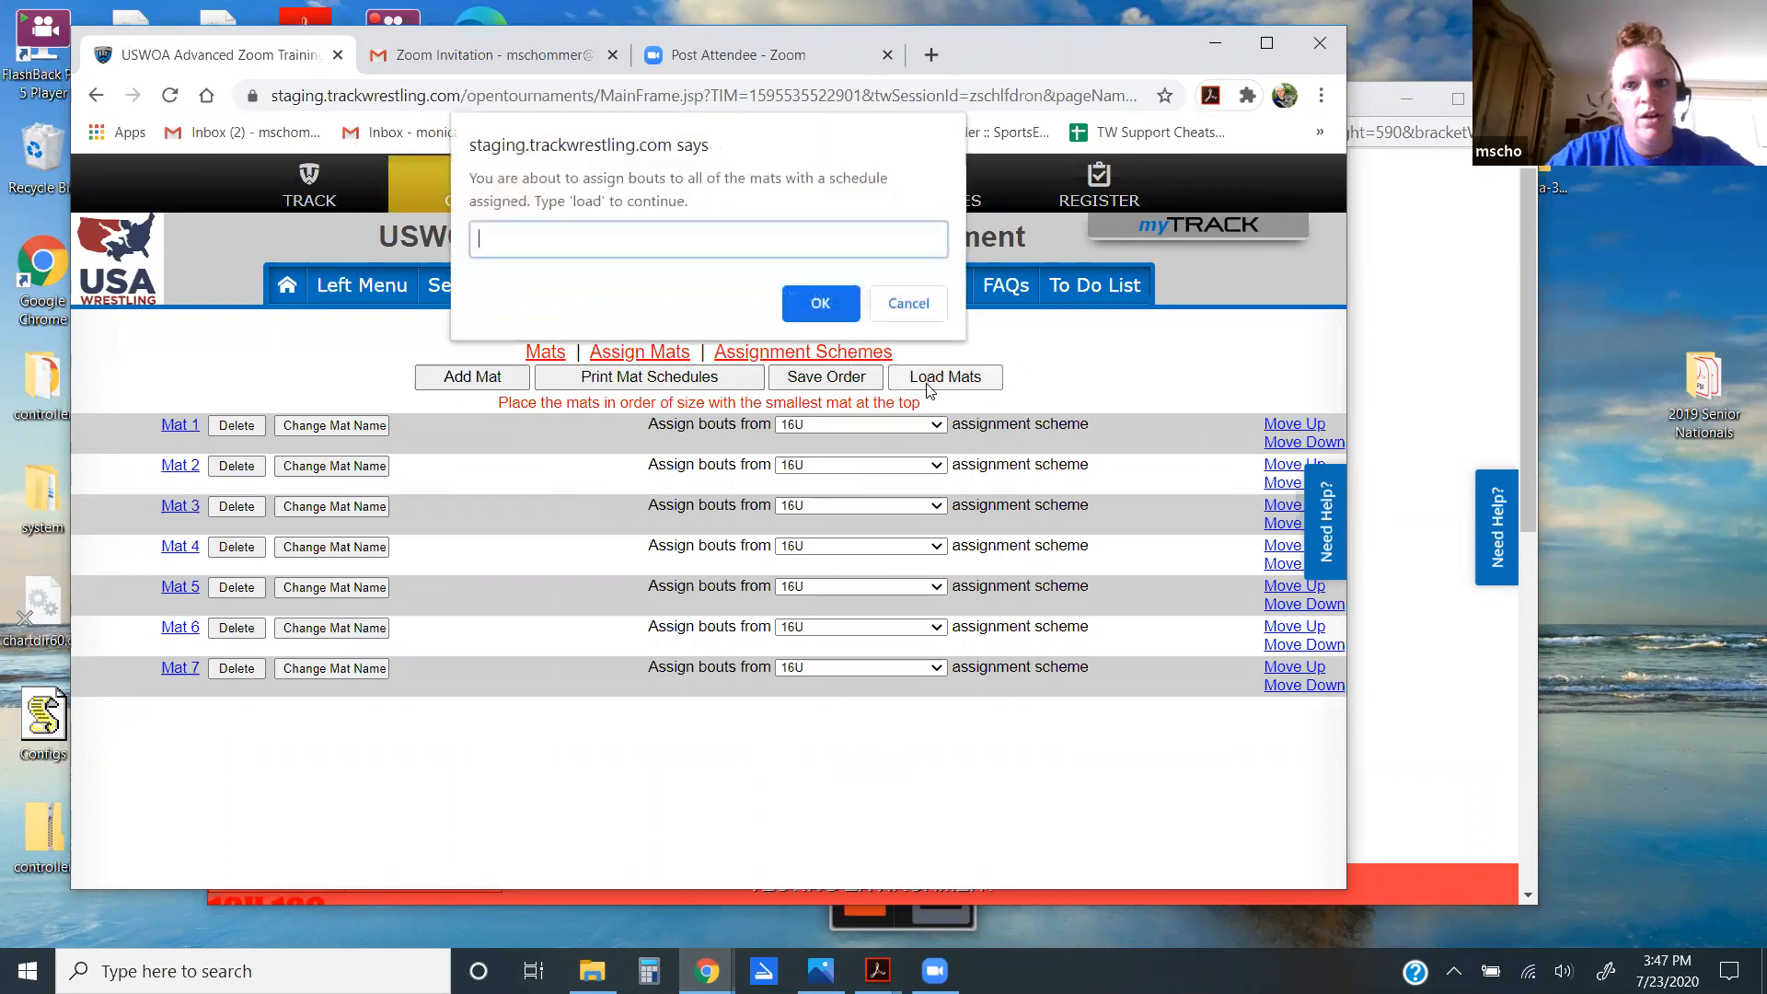
type("load")
key("Return")
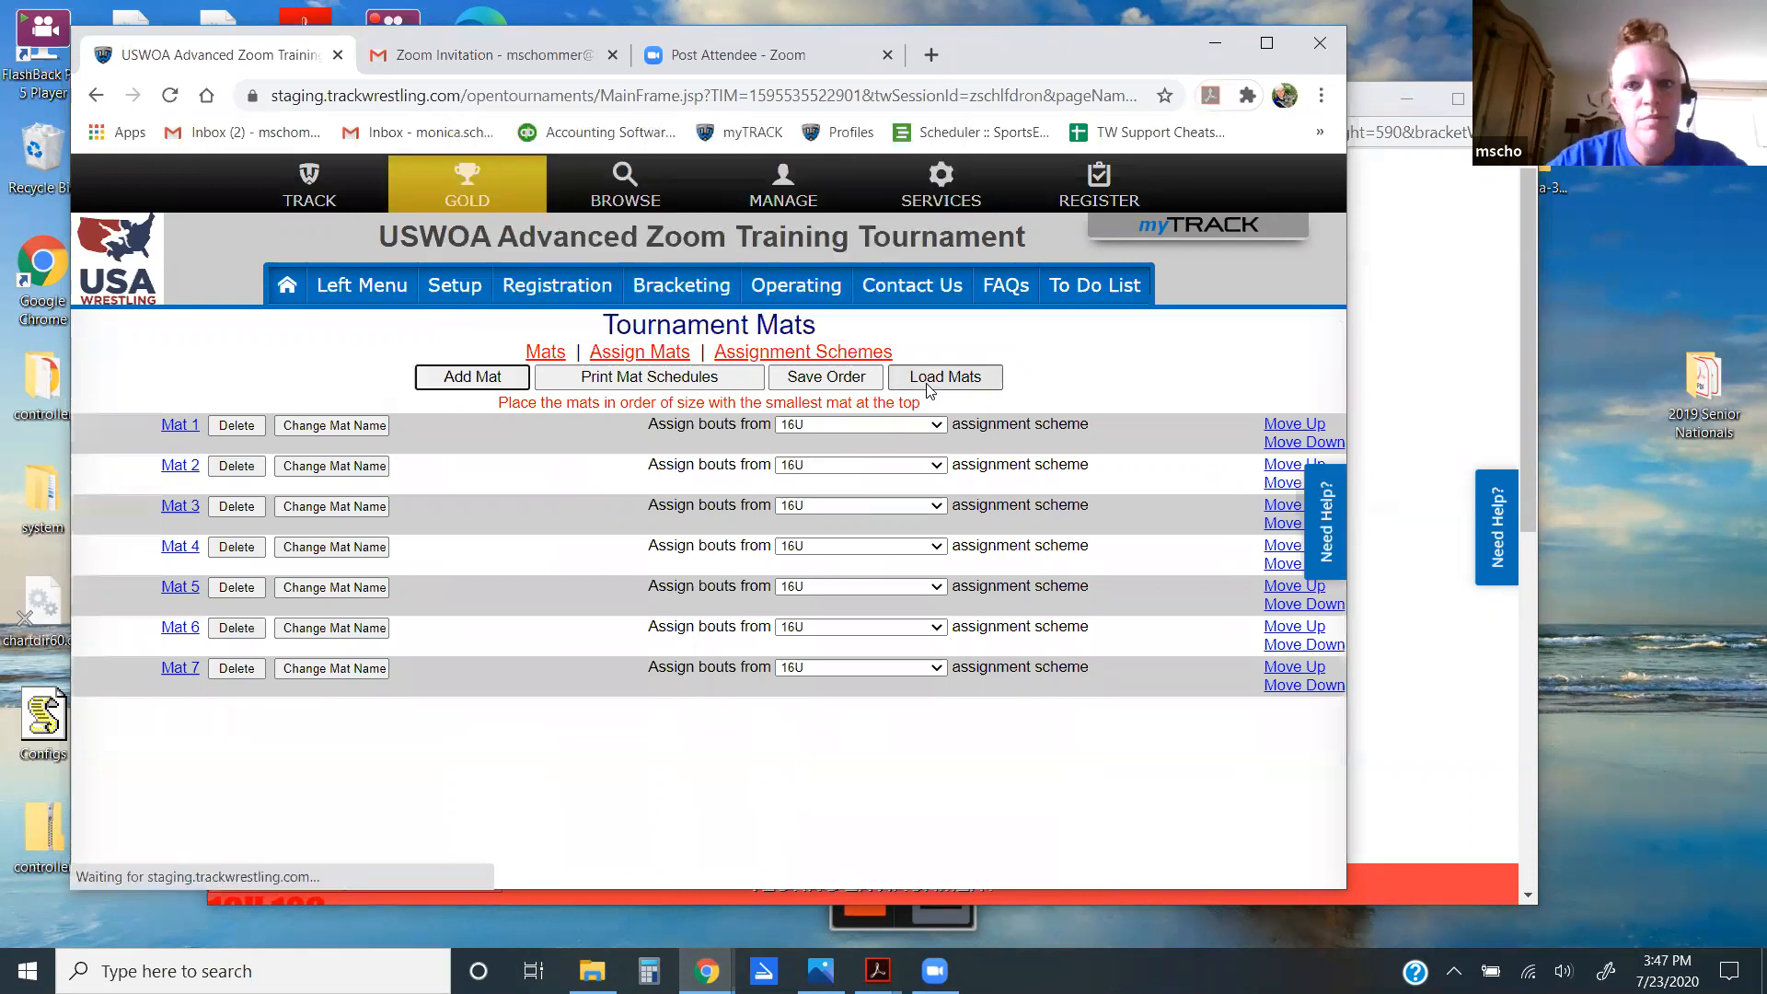
key("Return")
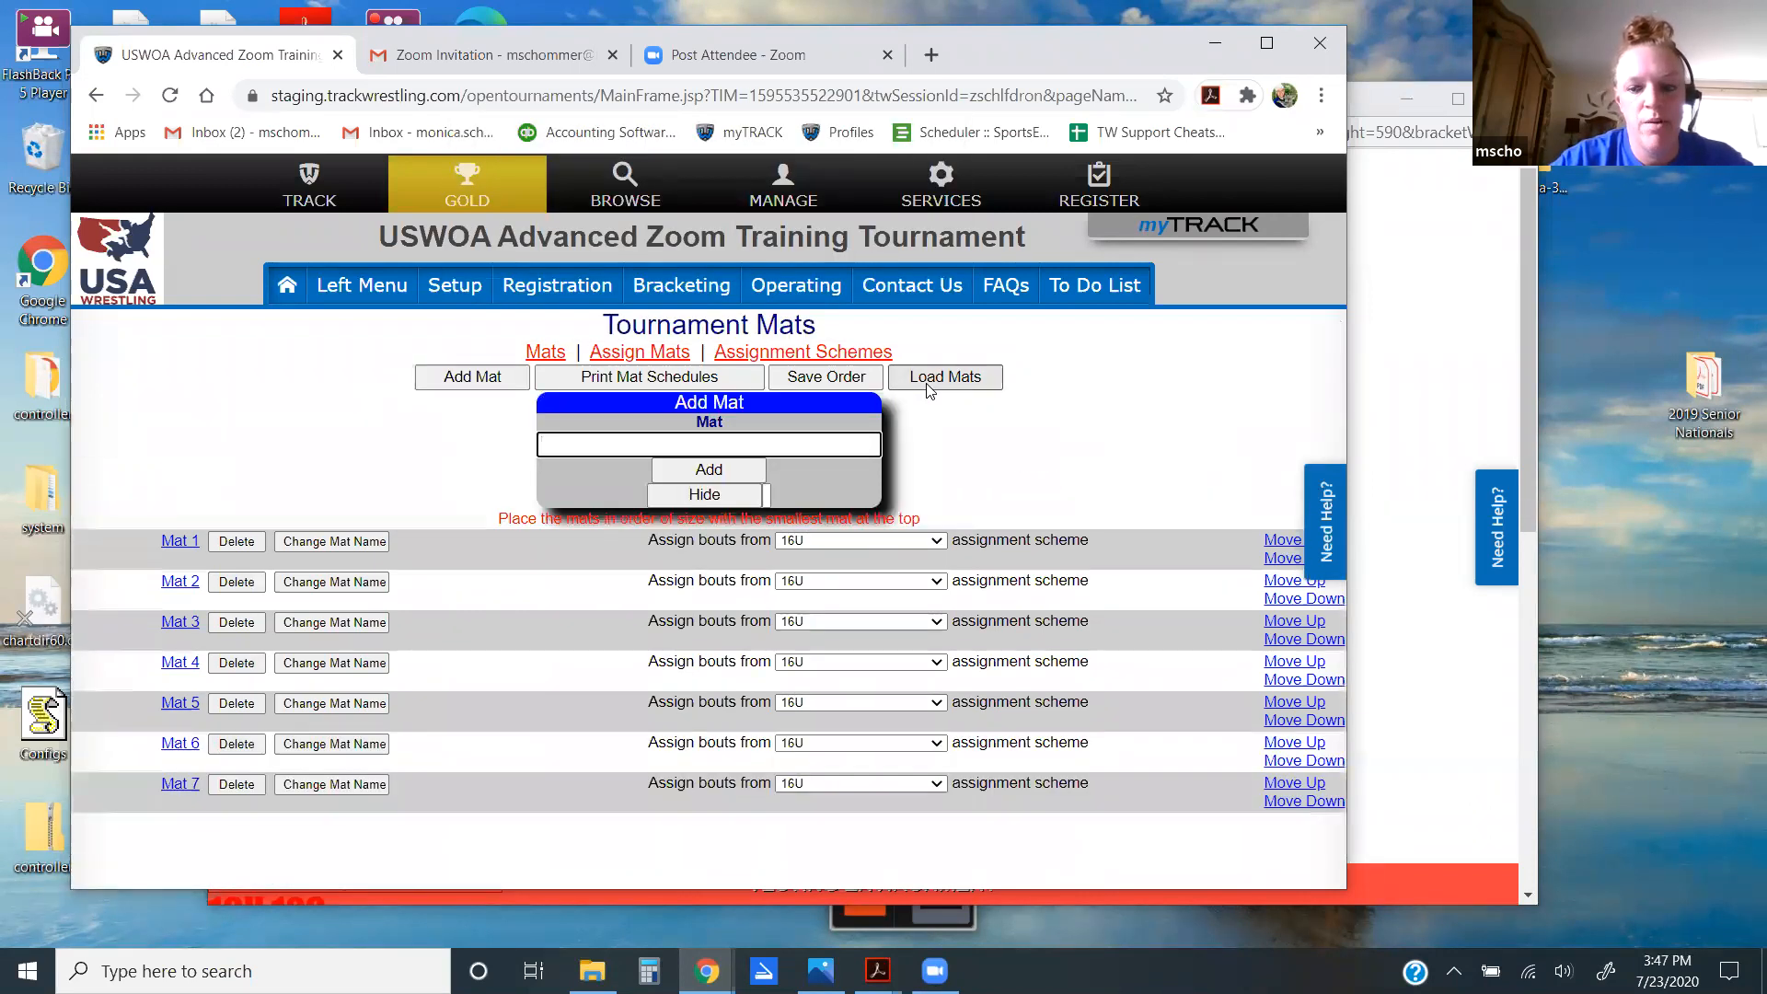
left_click(686, 497)
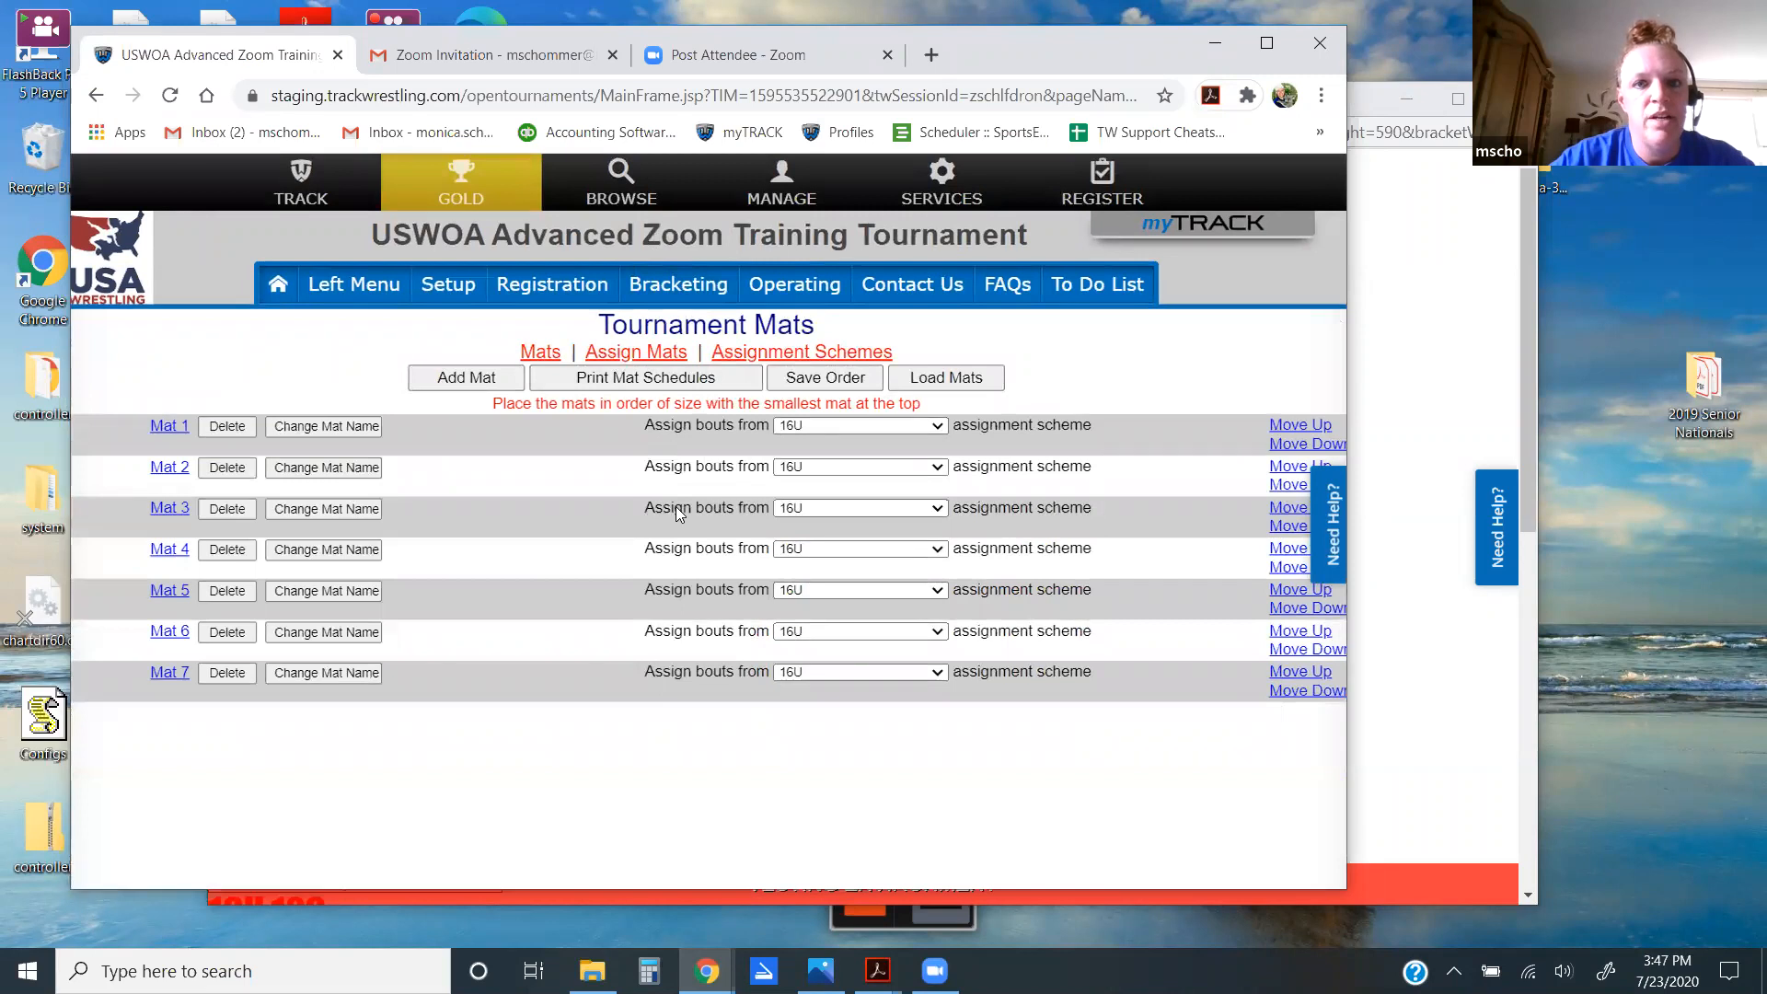
Step: Reopen the Tournament Mats list showing Mats 1 through 7 with 16U bouts
left_click(784, 284)
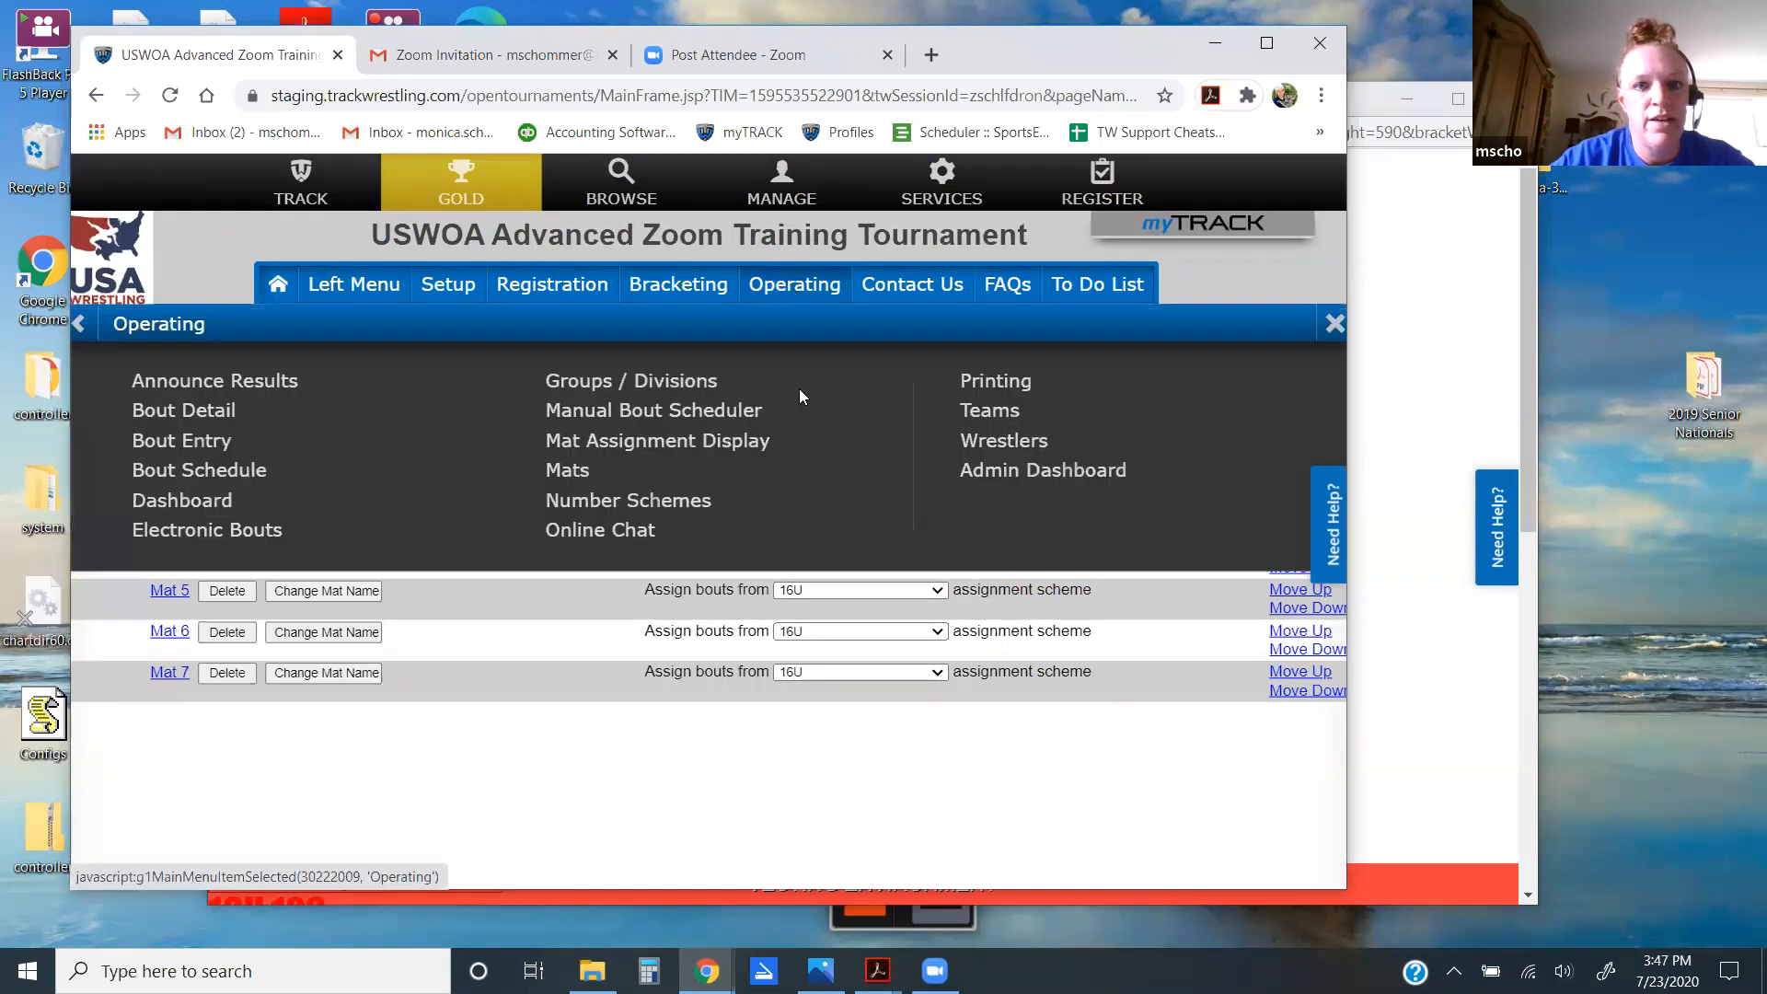
left_click(568, 471)
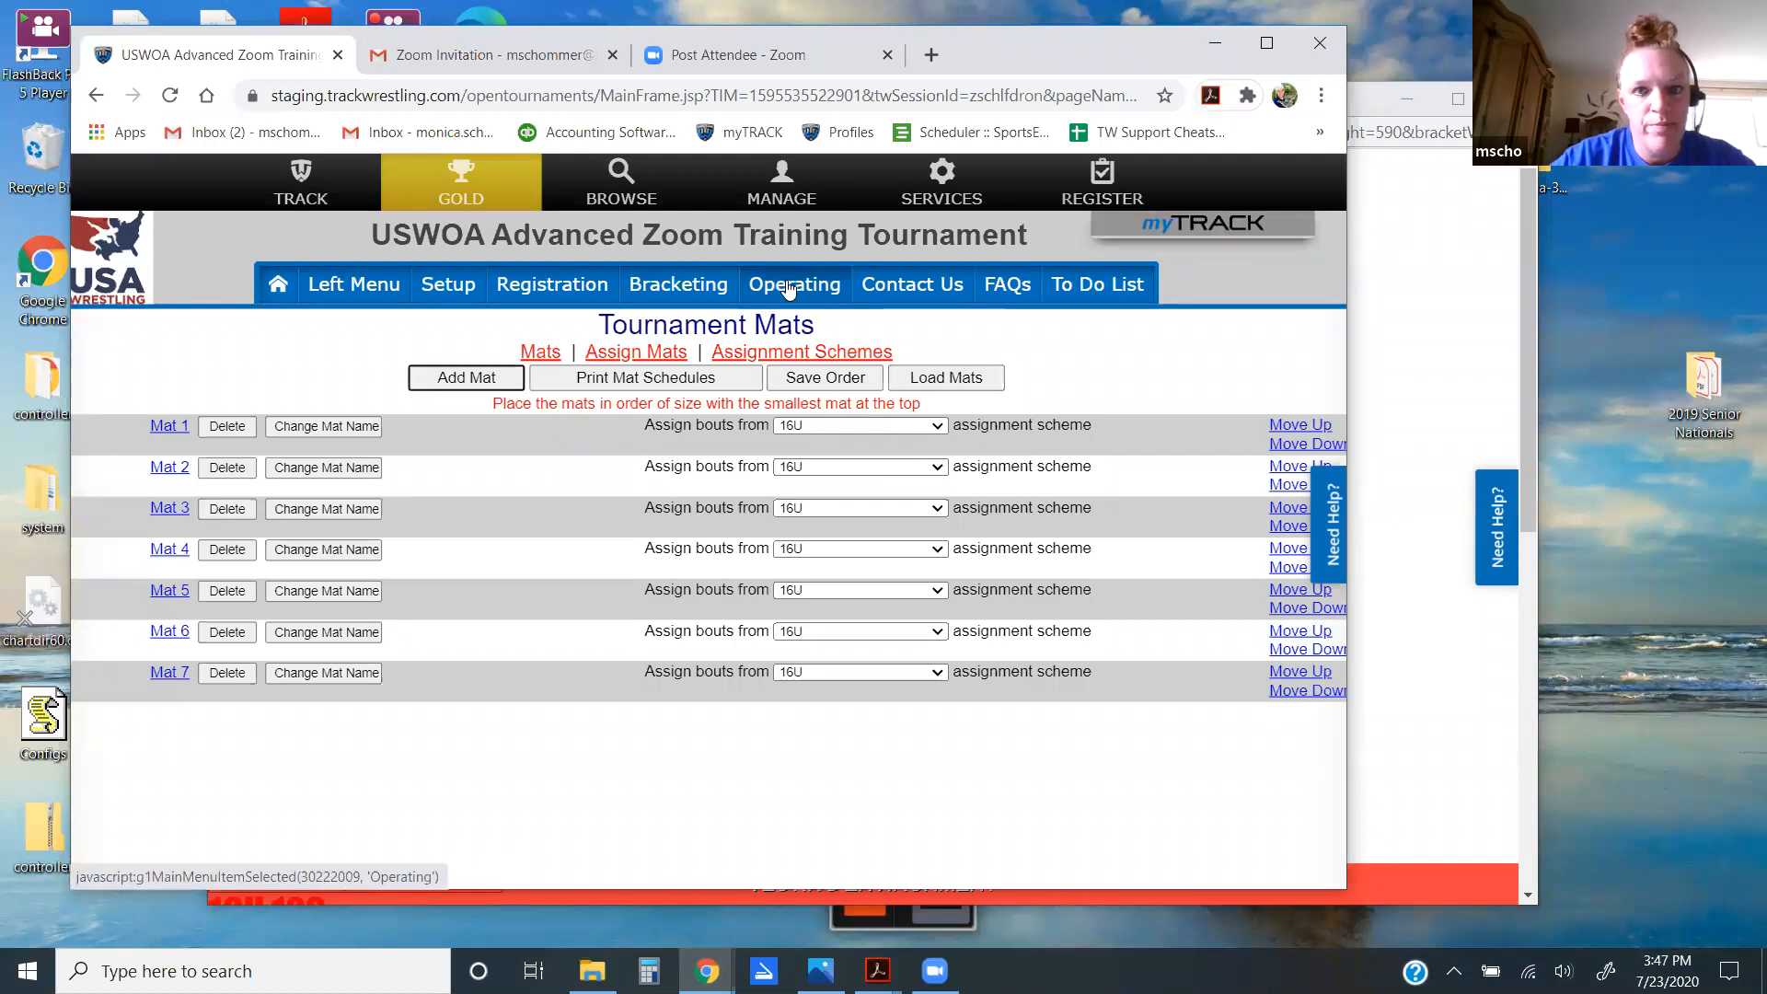
left_click(787, 287)
Step: Open Bout Detail and check 16U bouts 2001–2014 rotating across Mats 1 through 7
left_click(199, 411)
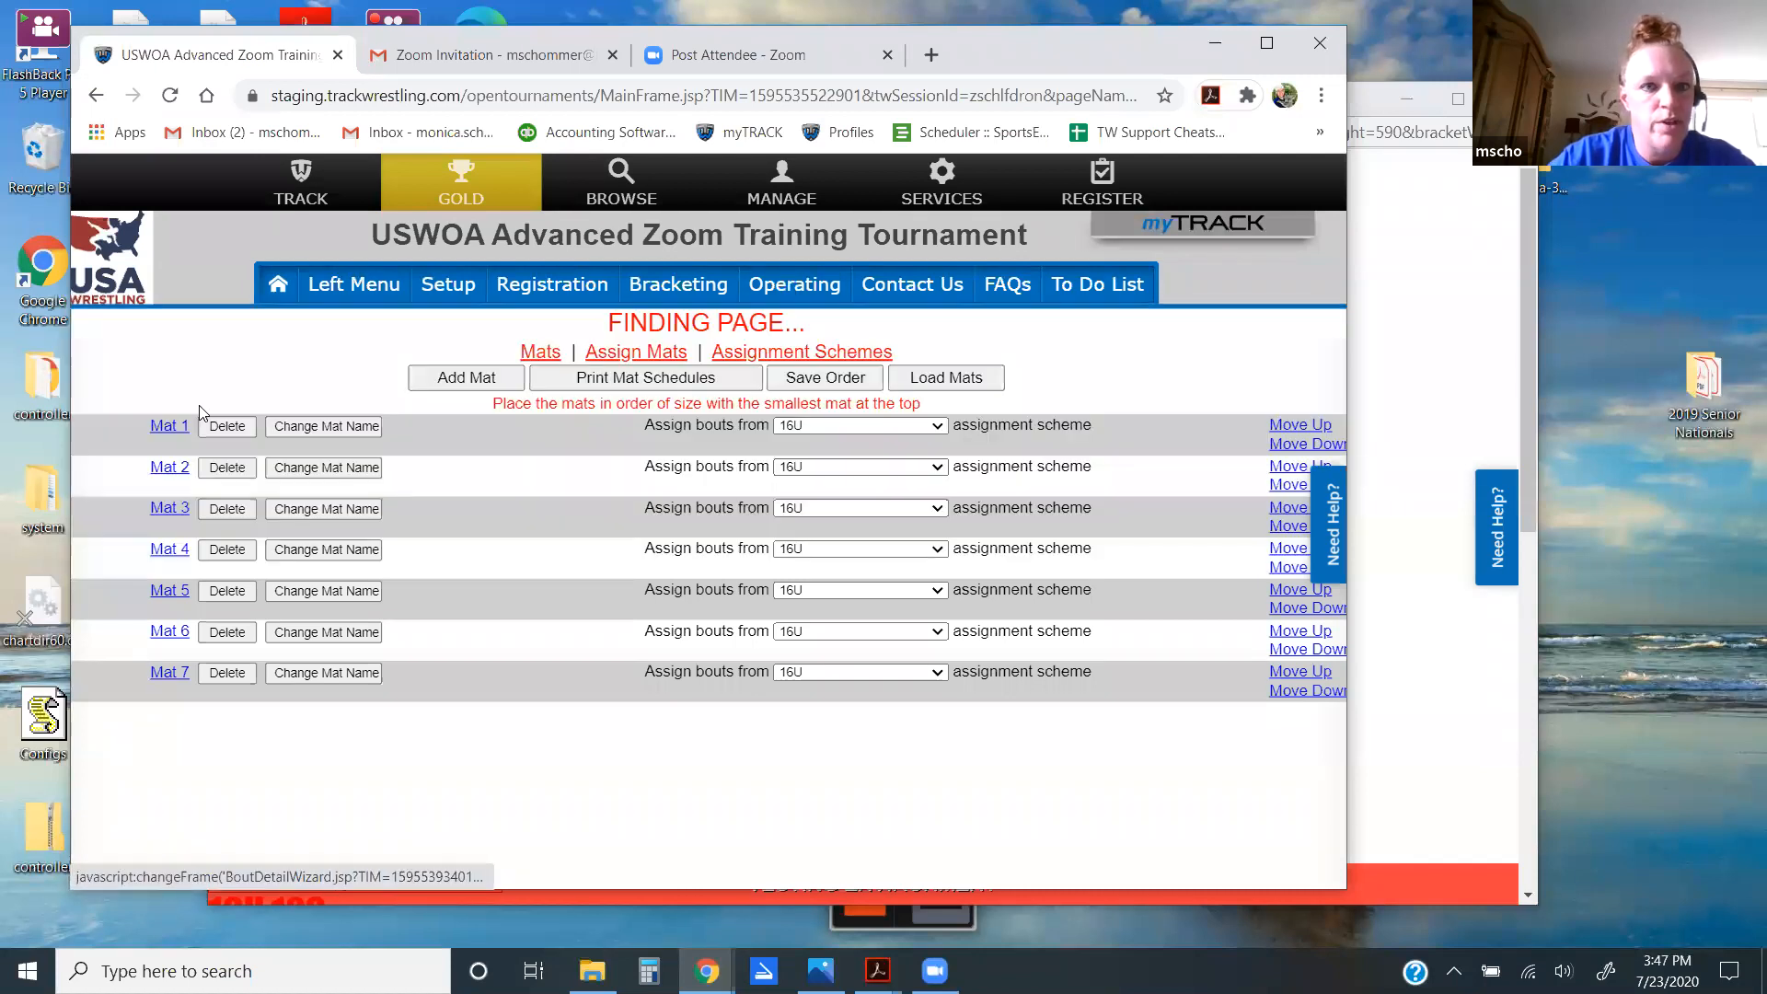
left_click_drag(1325, 453, 1328, 485)
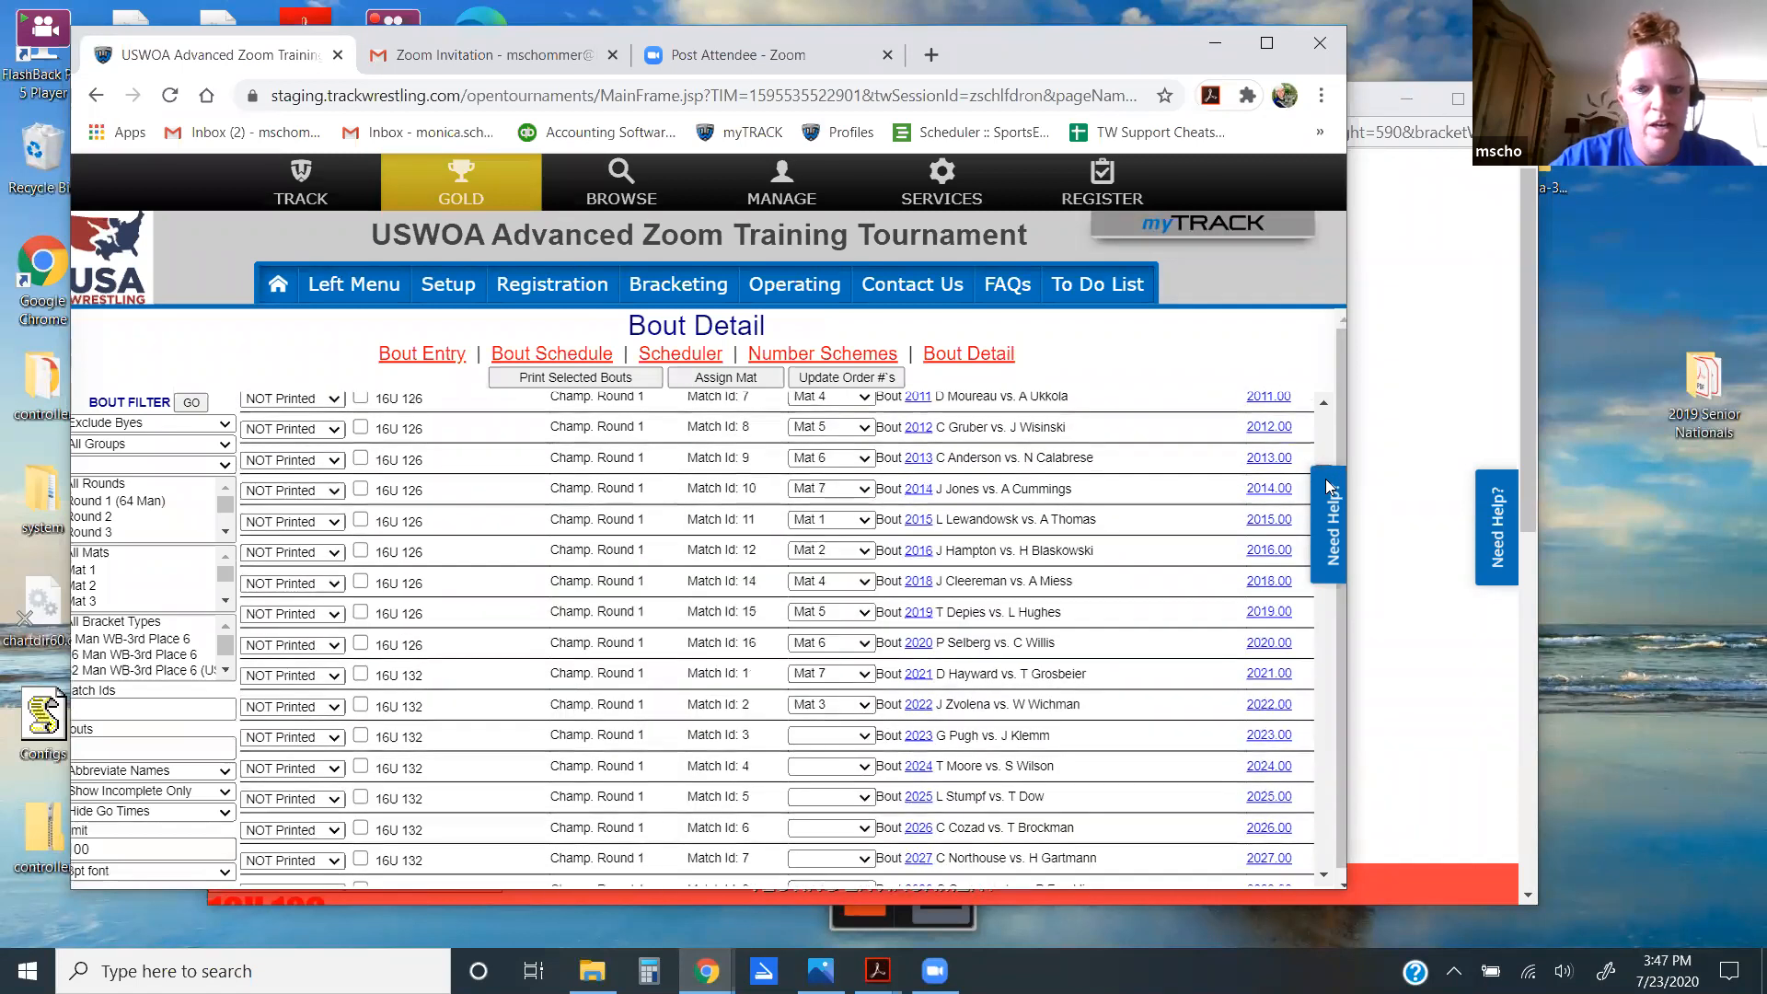
left_click_drag(1327, 486, 1332, 419)
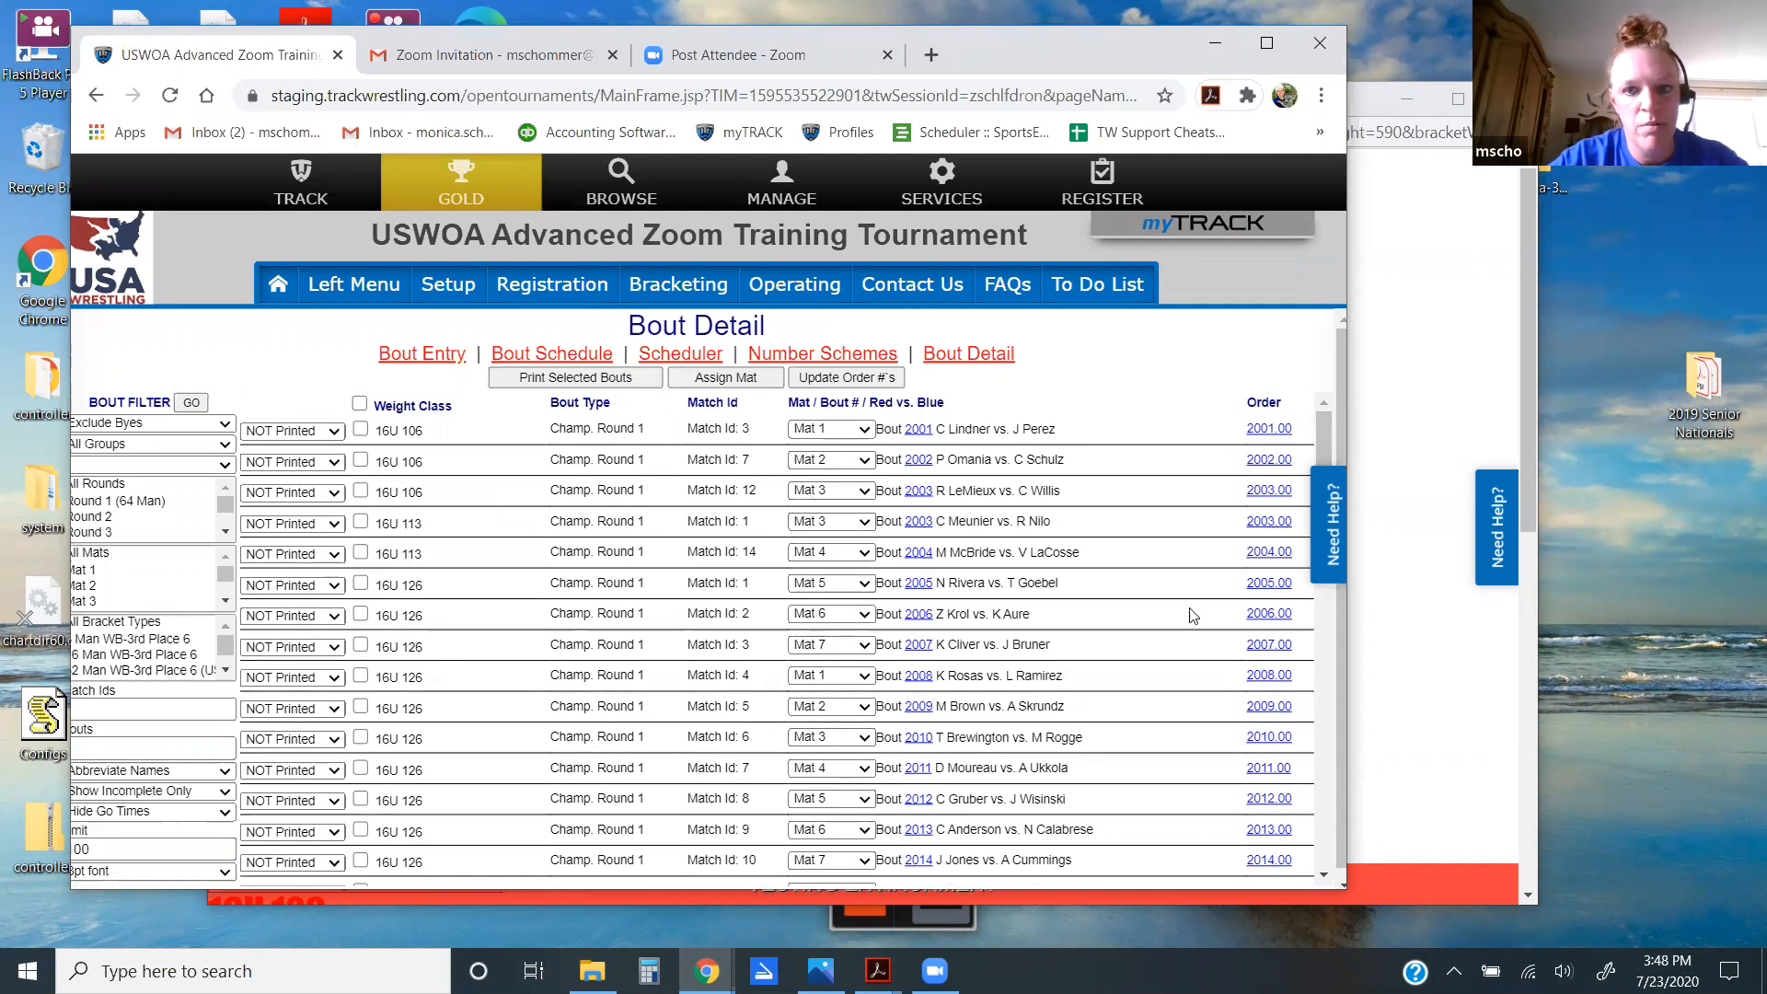
scroll(1314, 483, "down", 4)
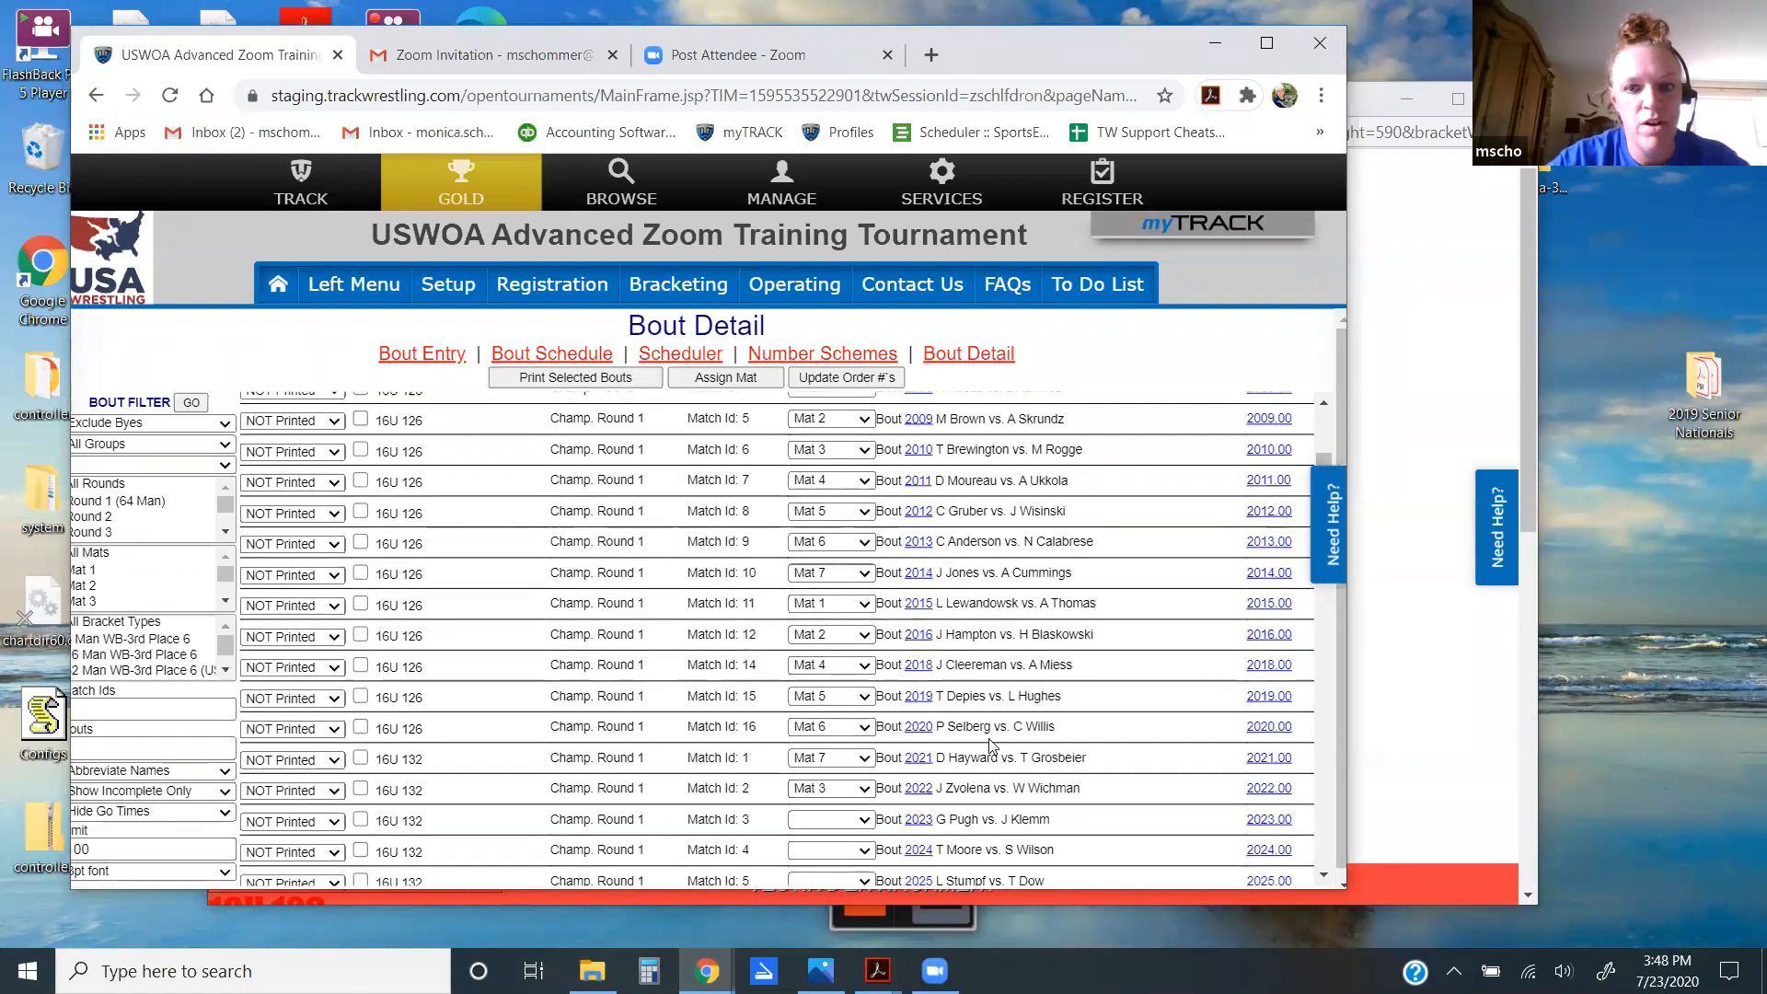
left_click_drag(1325, 456, 1327, 407)
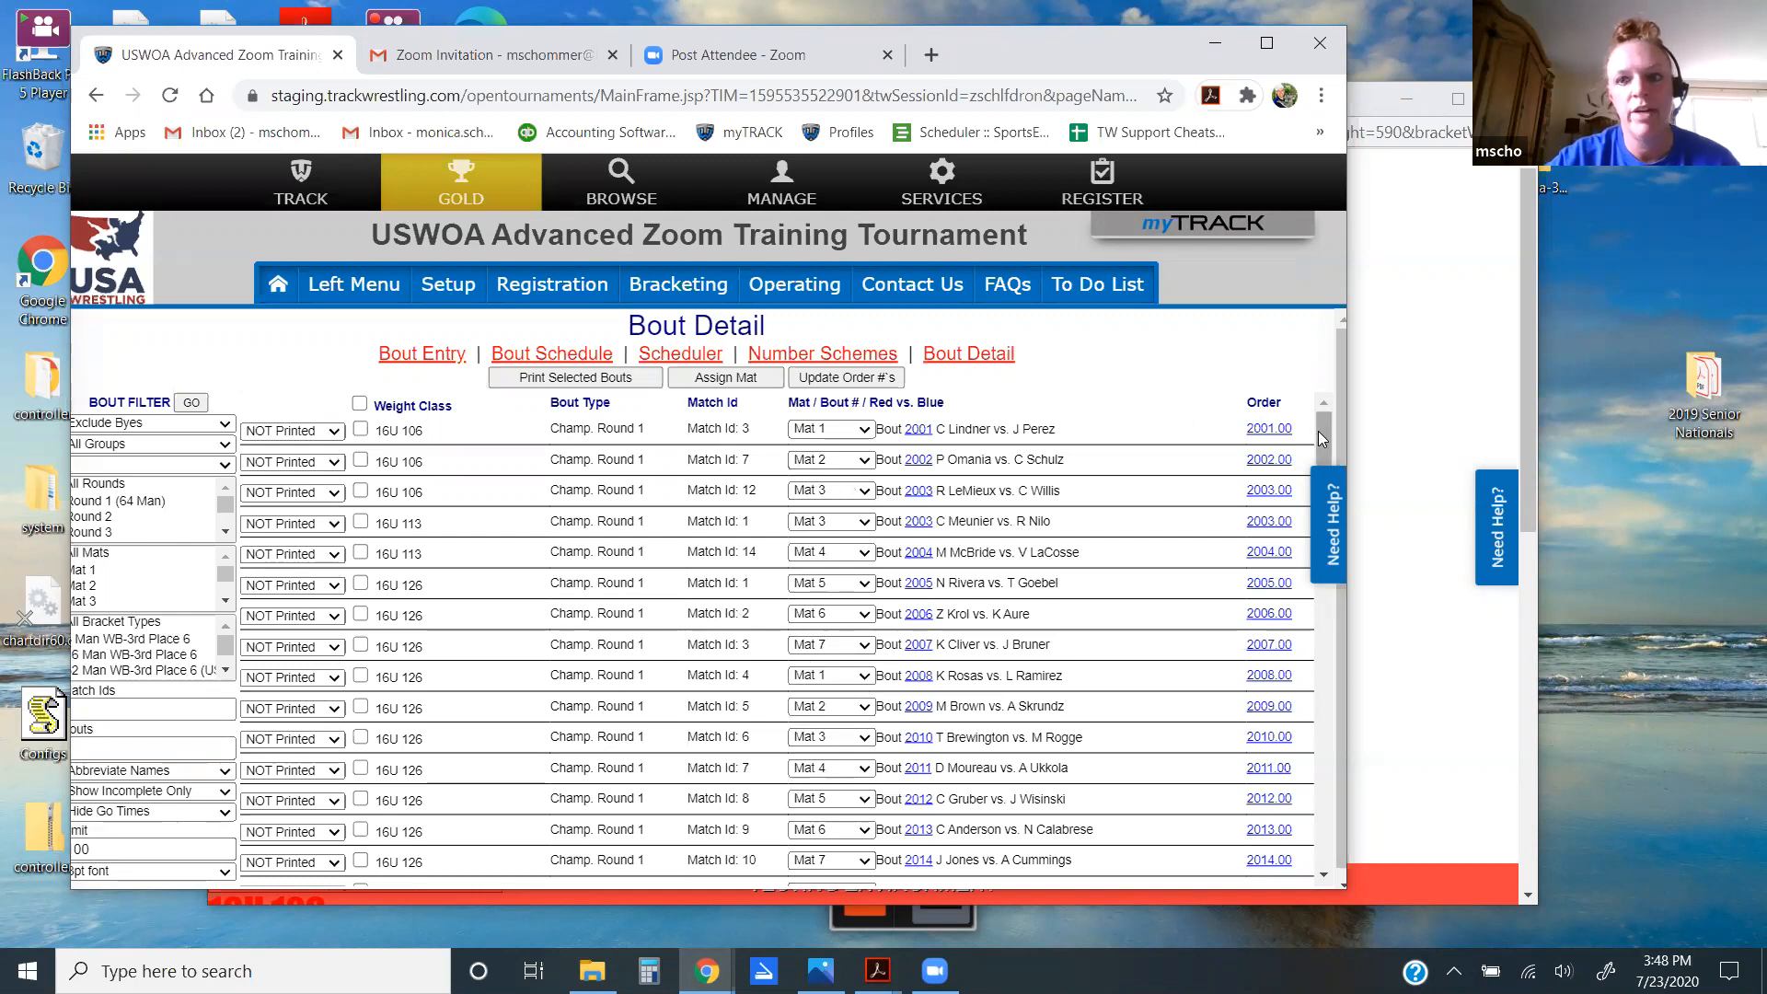
mouse_move(1319, 437)
left_mouse_down()
mouse_move(1316, 503)
mouse_move(1315, 424)
left_mouse_up()
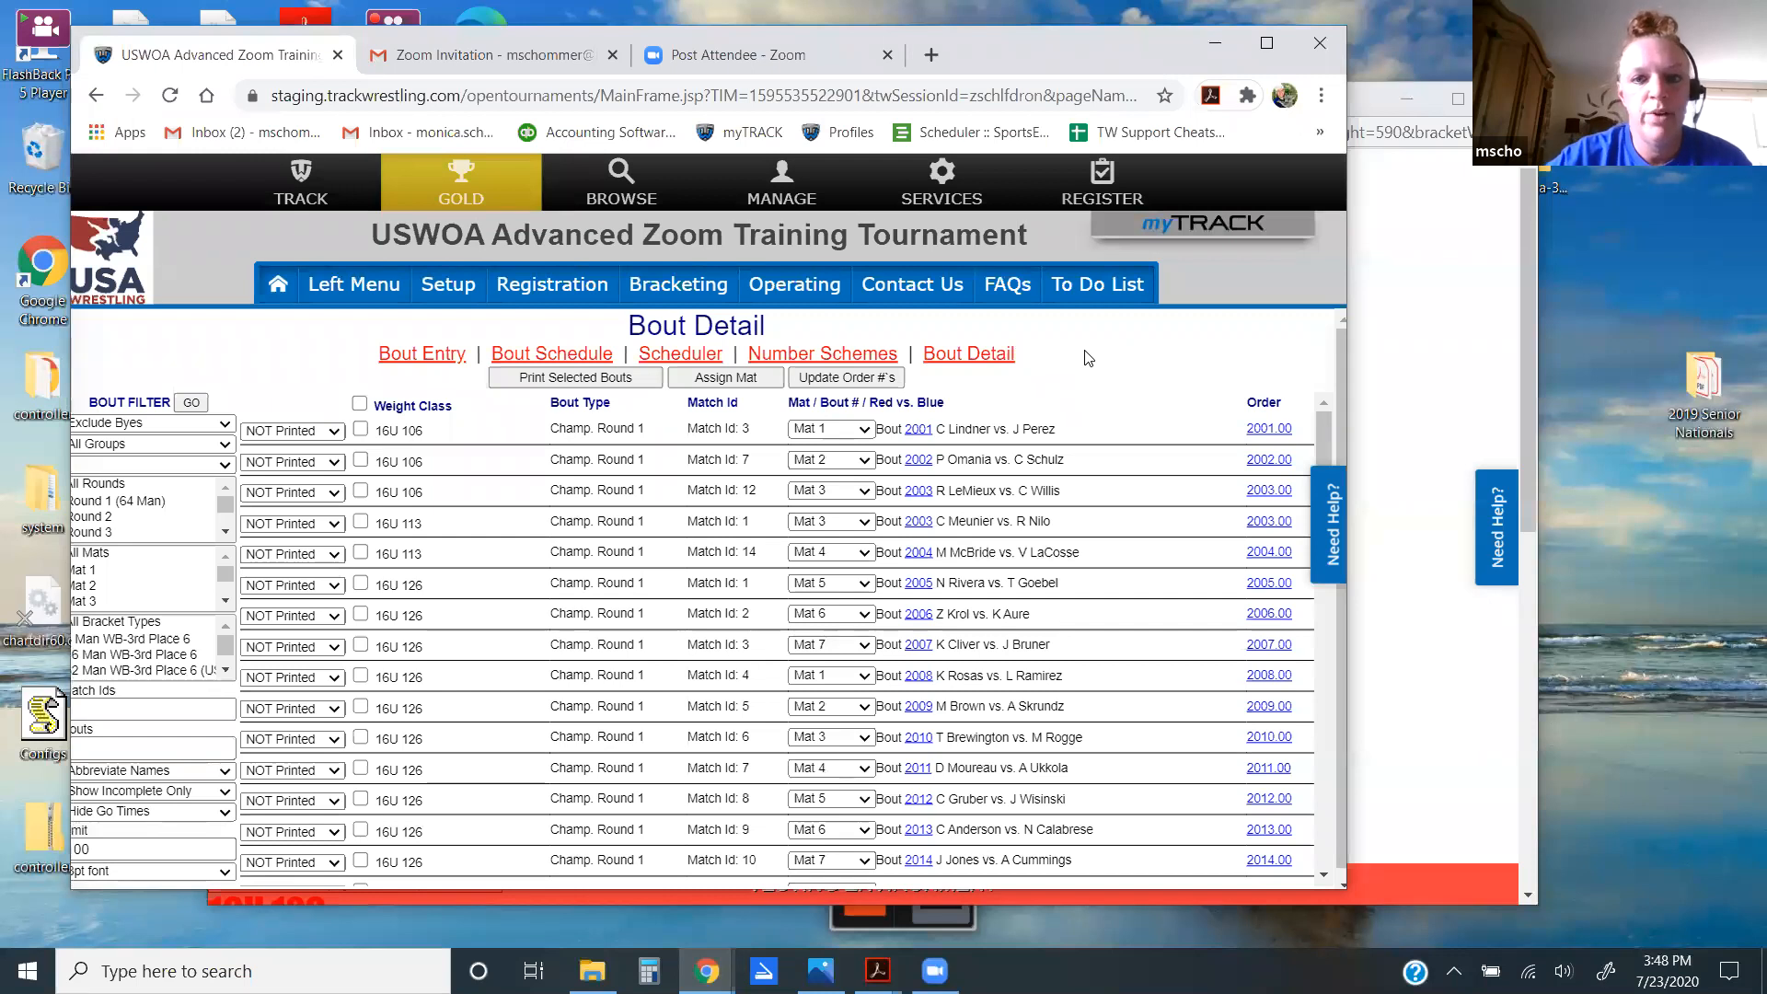